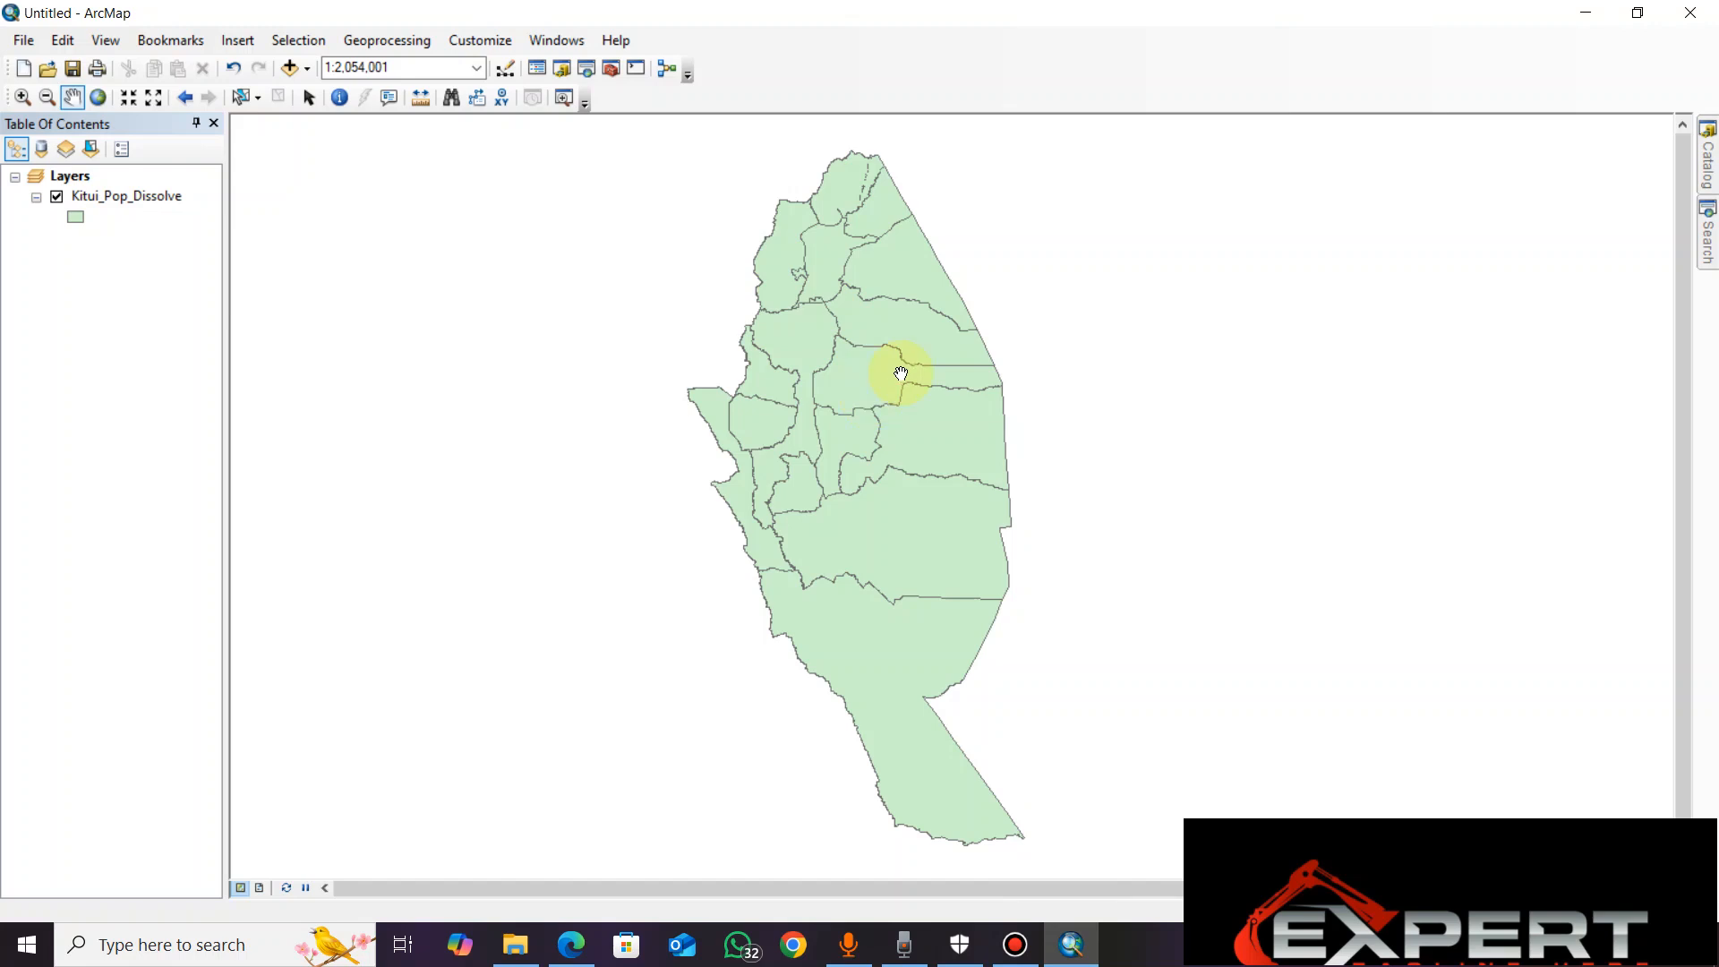
Open and examine the attribute table of the Kitui_Pop_Dissolve layer
mouse_move(883, 388)
left_mouse_down()
mouse_move(874, 448)
mouse_move(911, 398)
mouse_move(885, 403)
left_mouse_up()
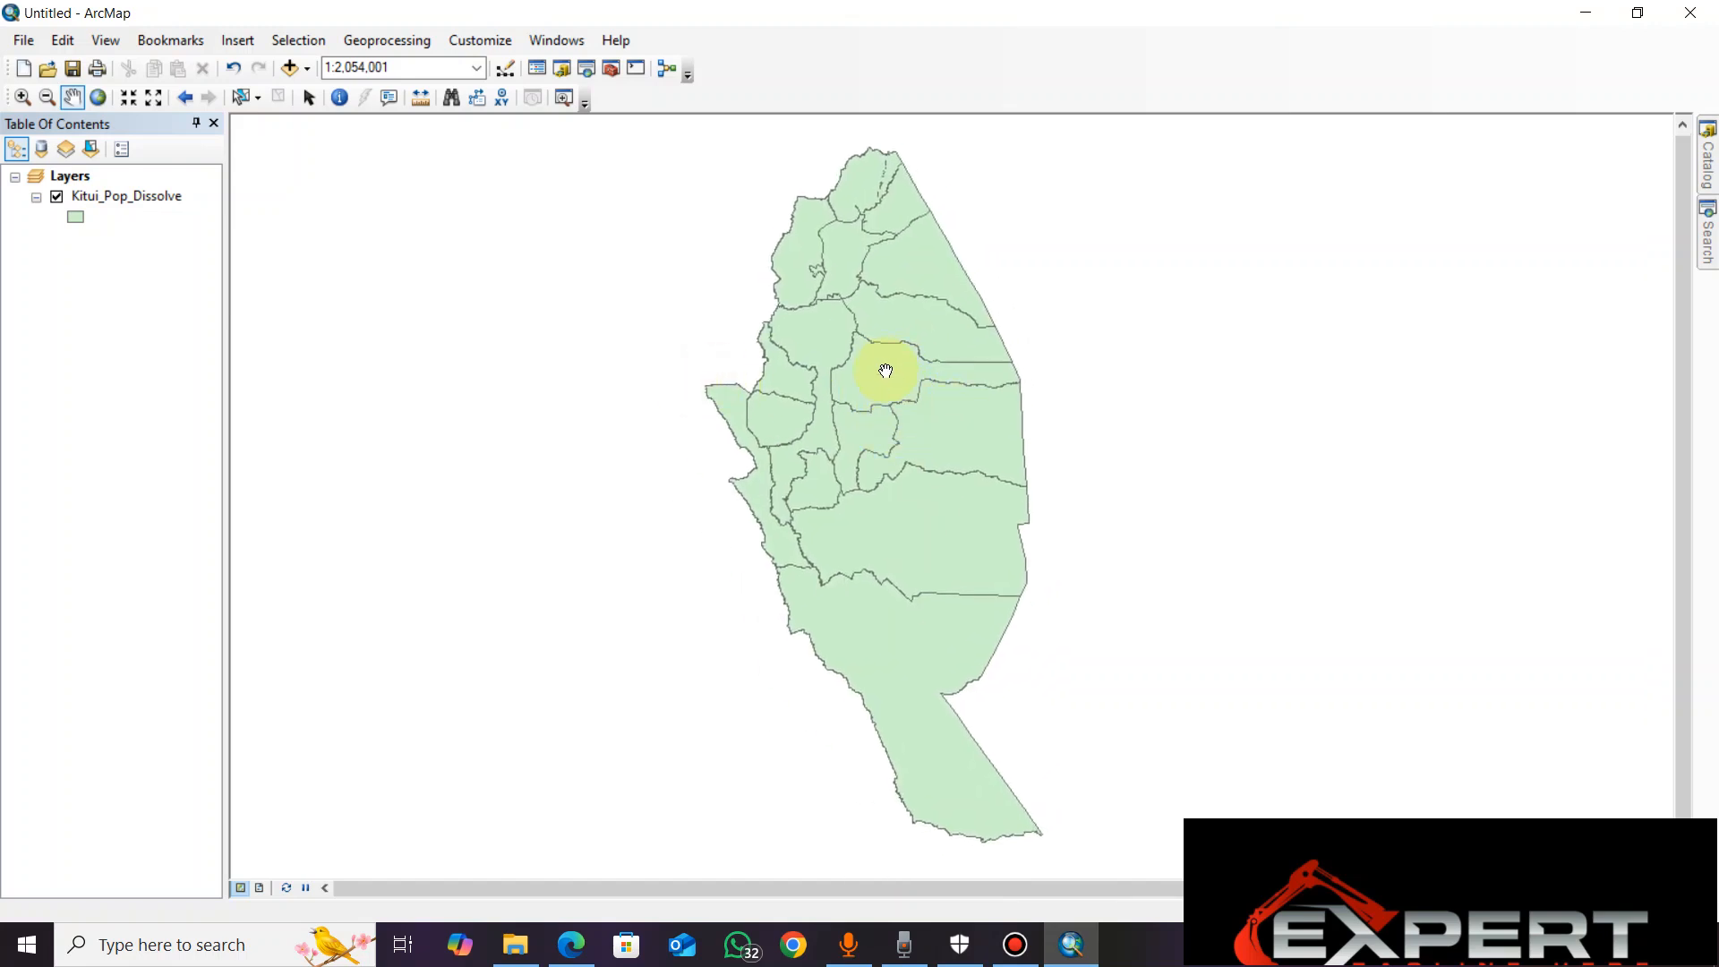
mouse_move(886, 403)
left_mouse_down()
mouse_move(814, 406)
mouse_move(887, 407)
mouse_move(873, 422)
left_mouse_up()
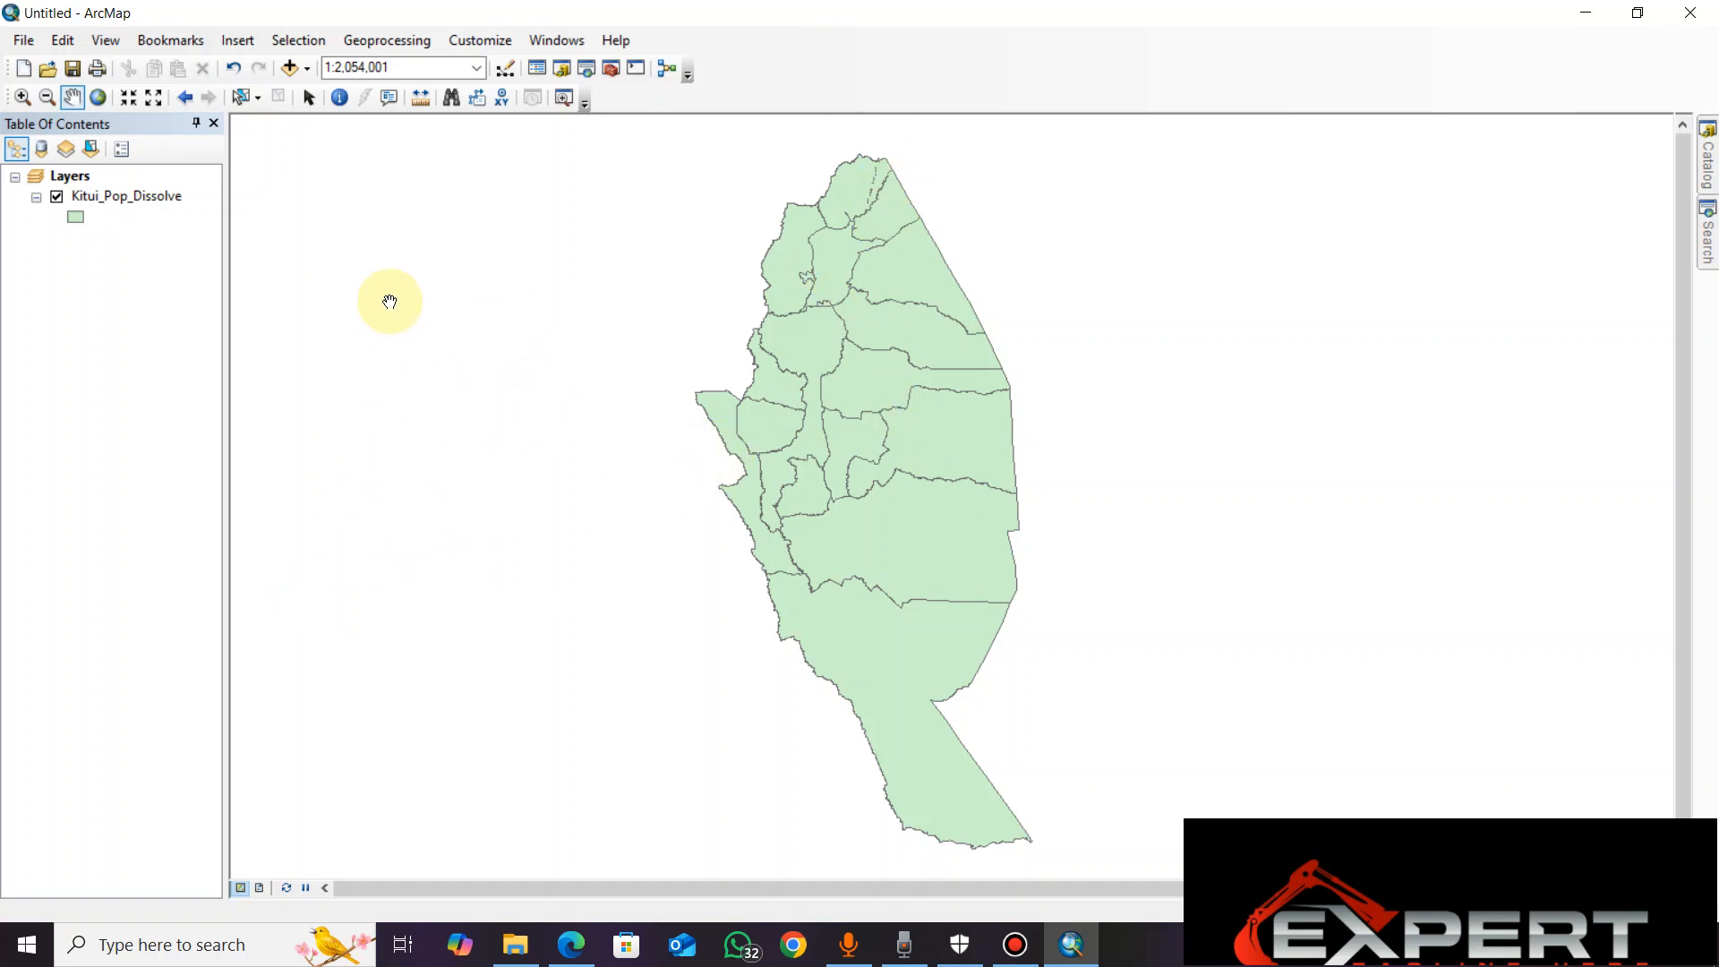
left_click(114, 199)
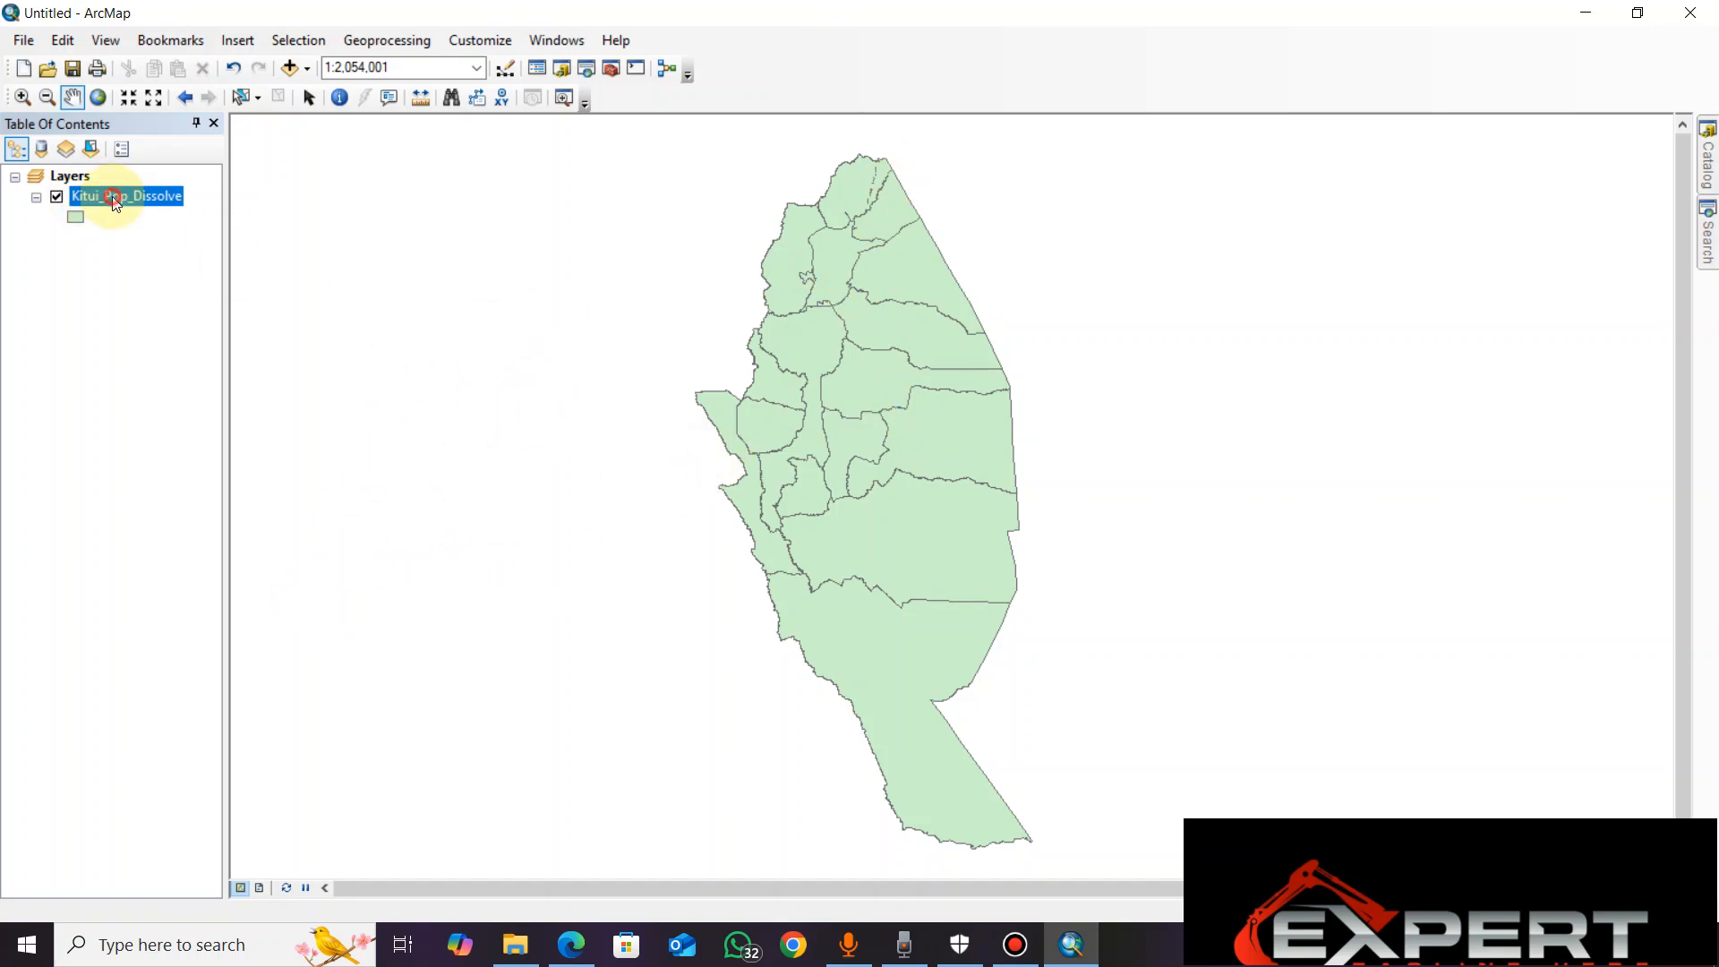
right_click(114, 198)
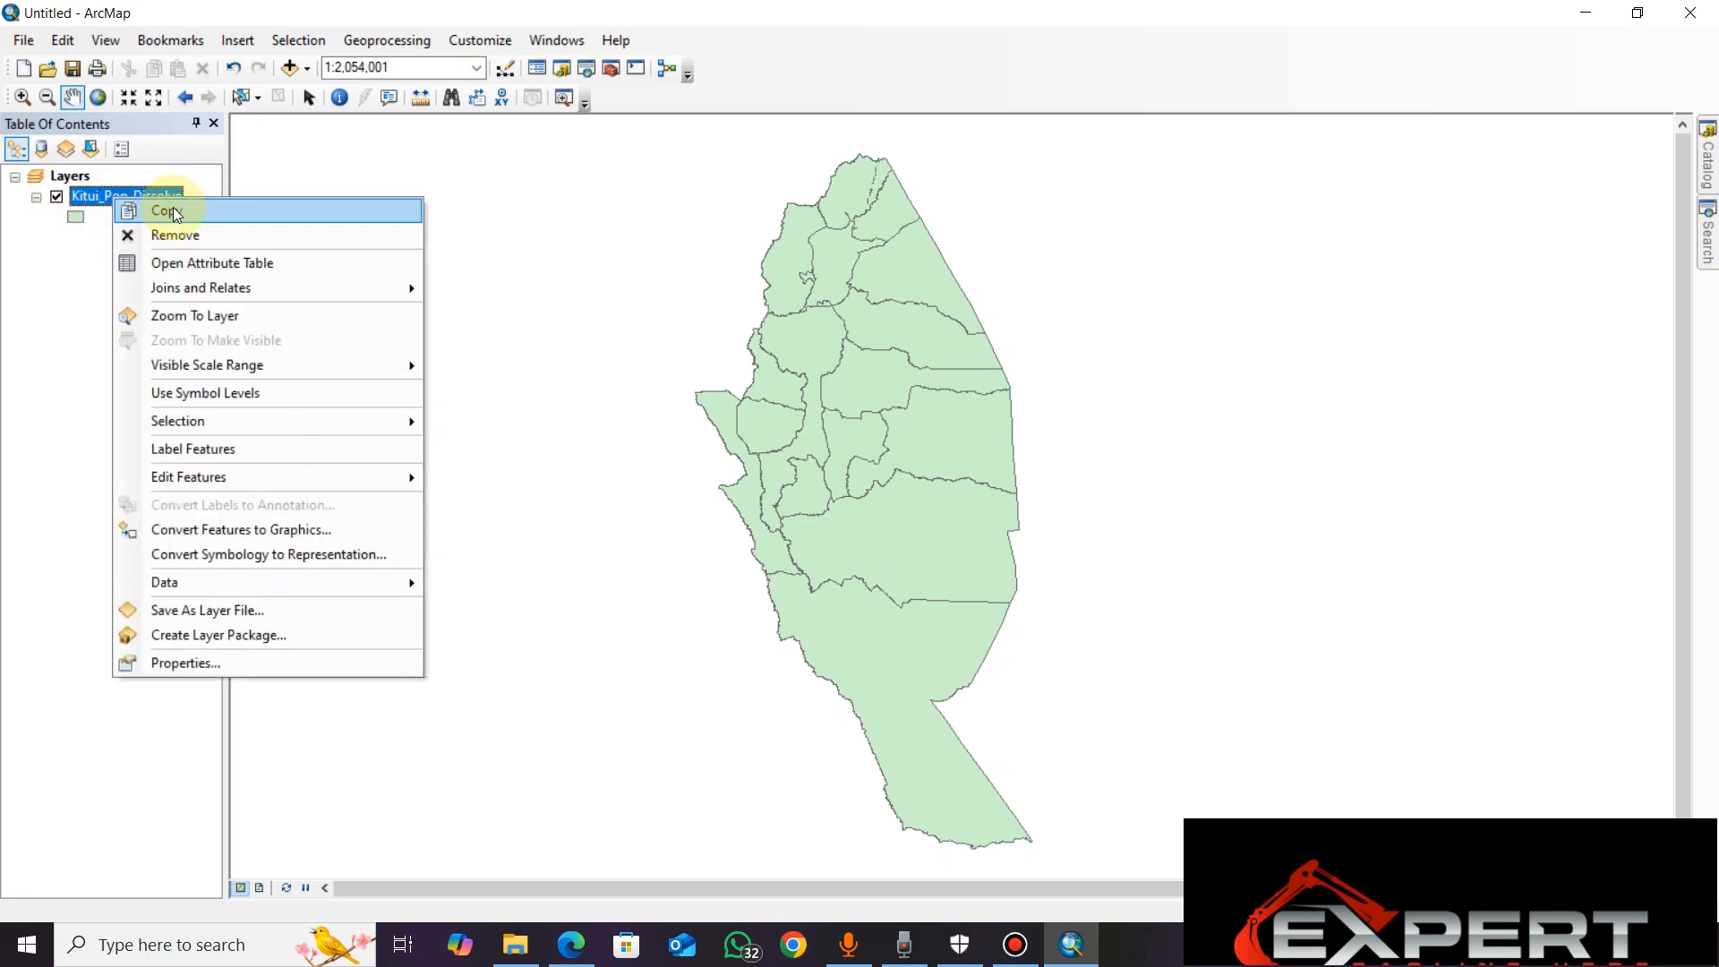
left_click(170, 262)
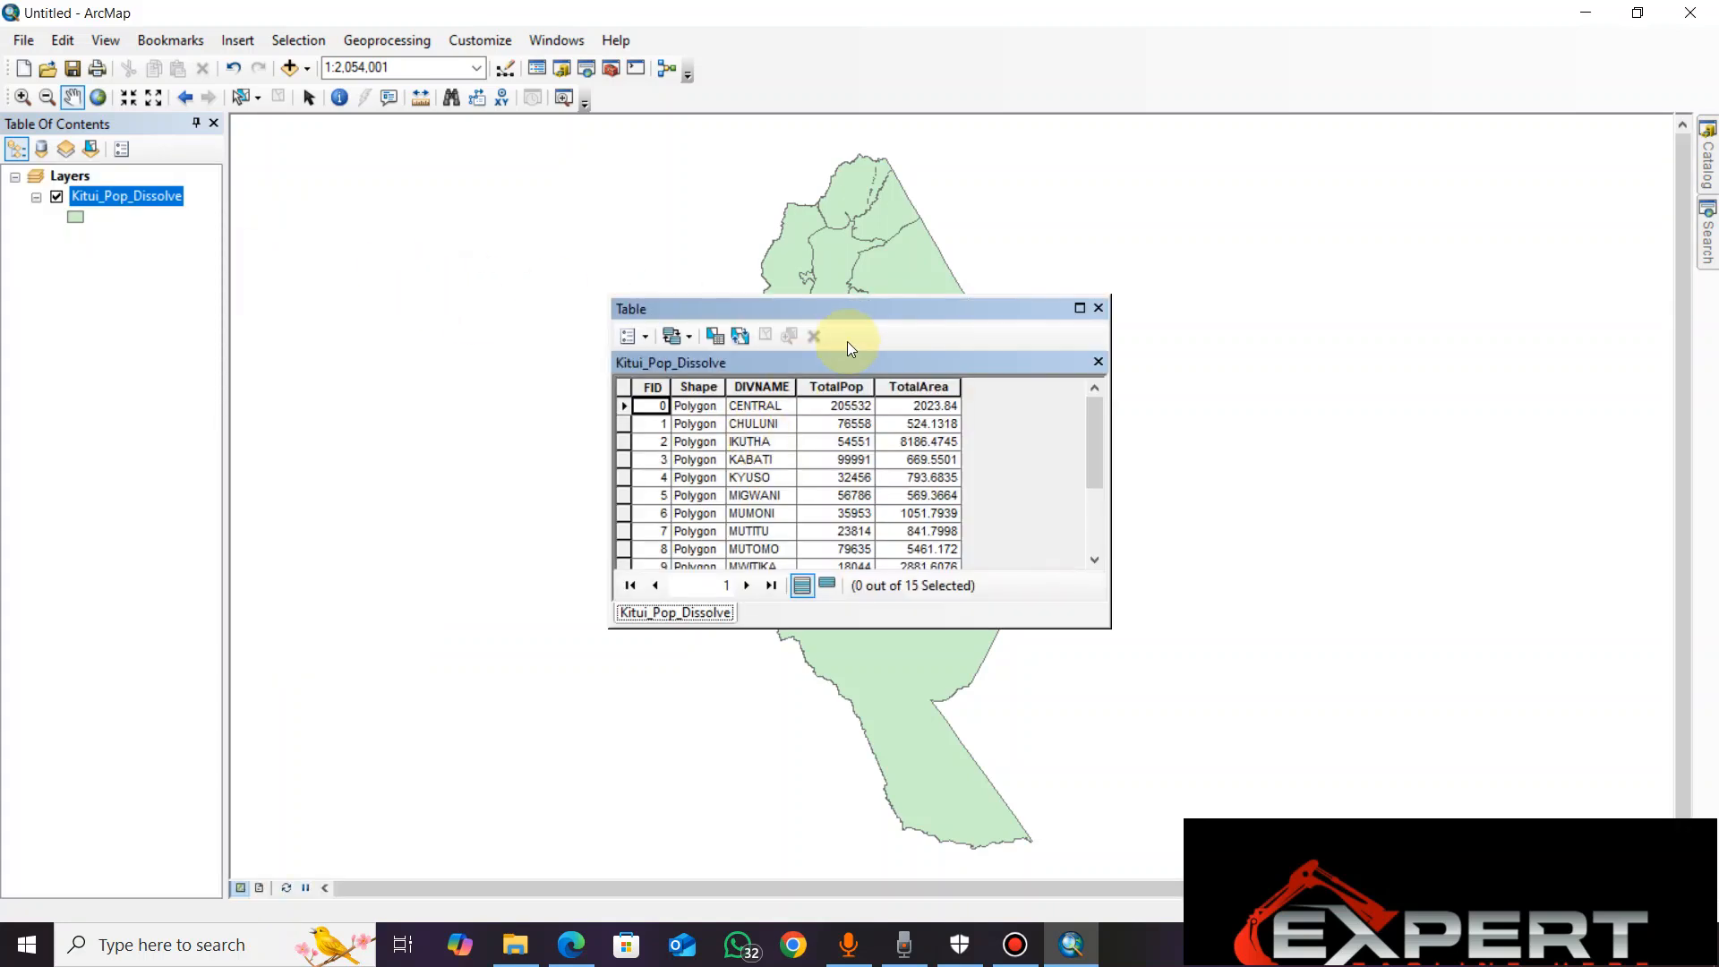
left_click_drag(899, 315, 733, 295)
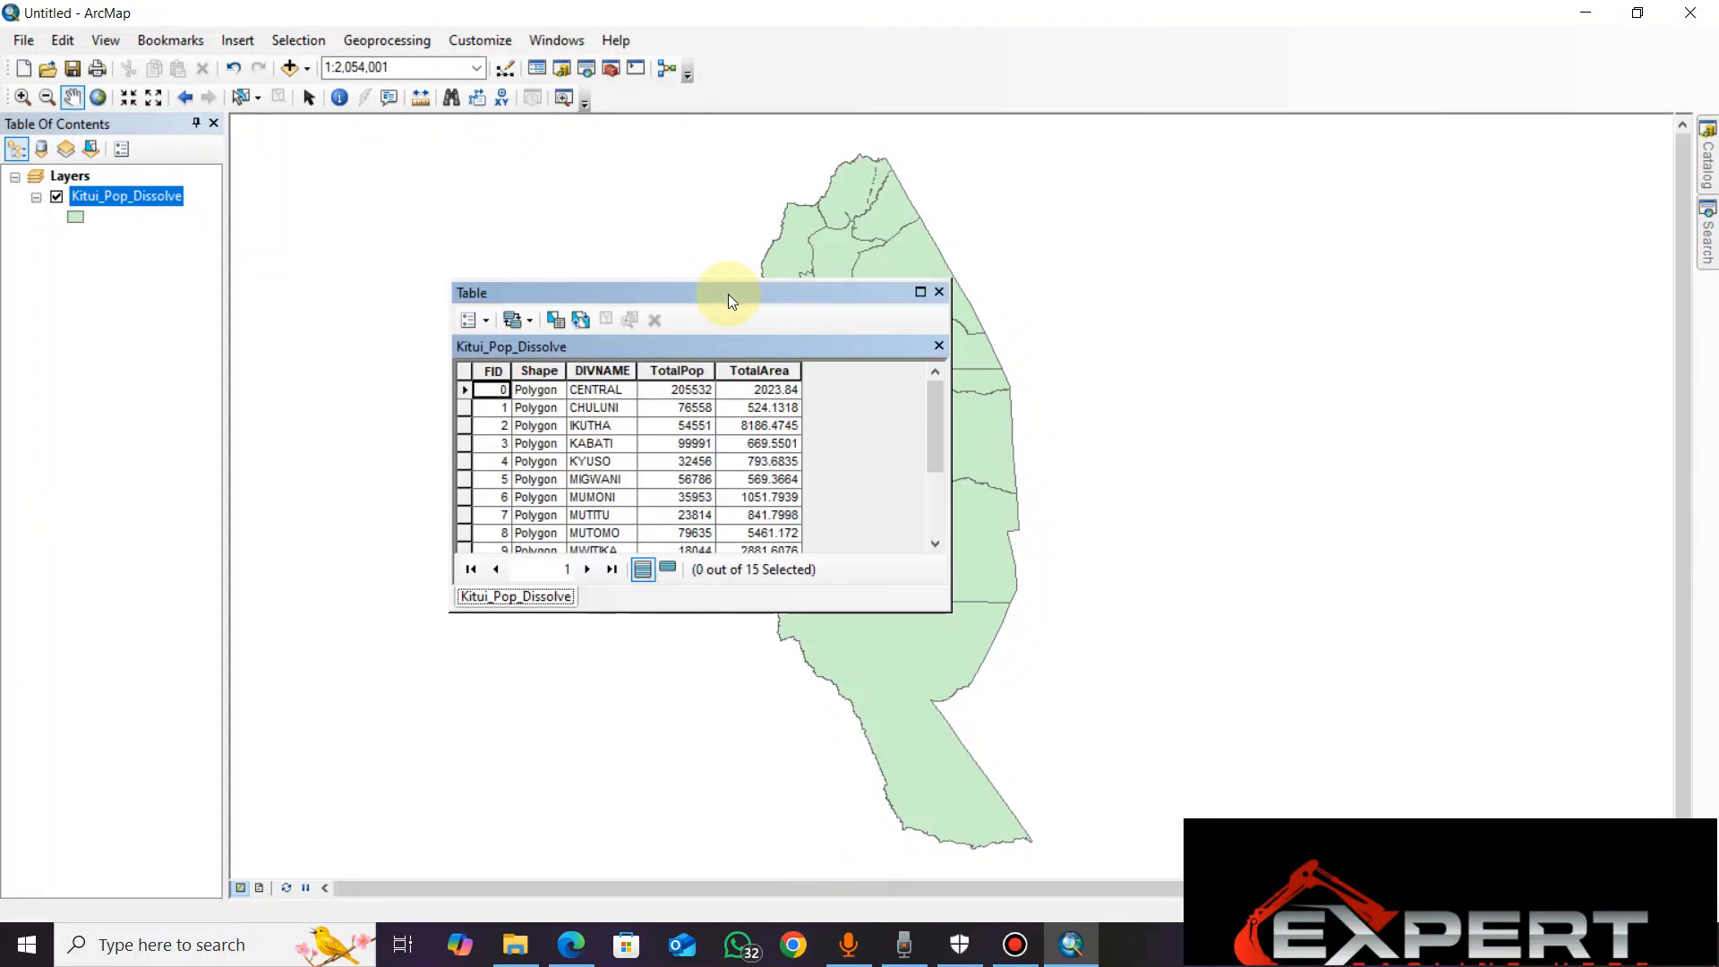
left_click(920, 291)
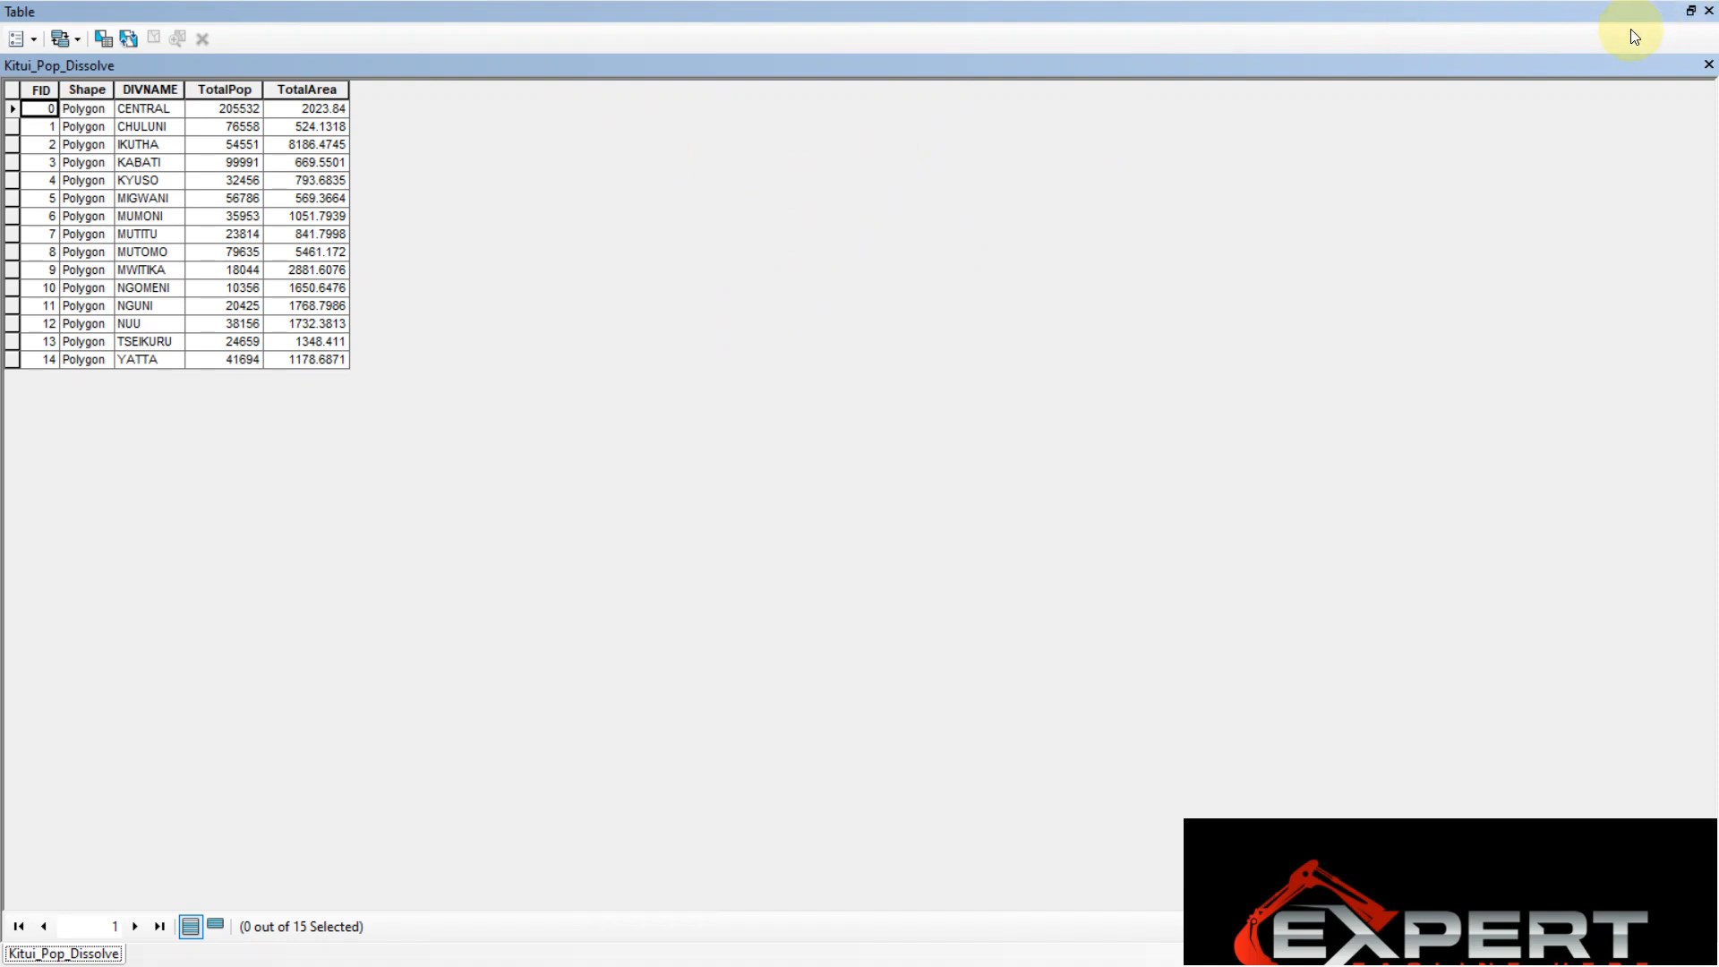
left_click(1692, 13)
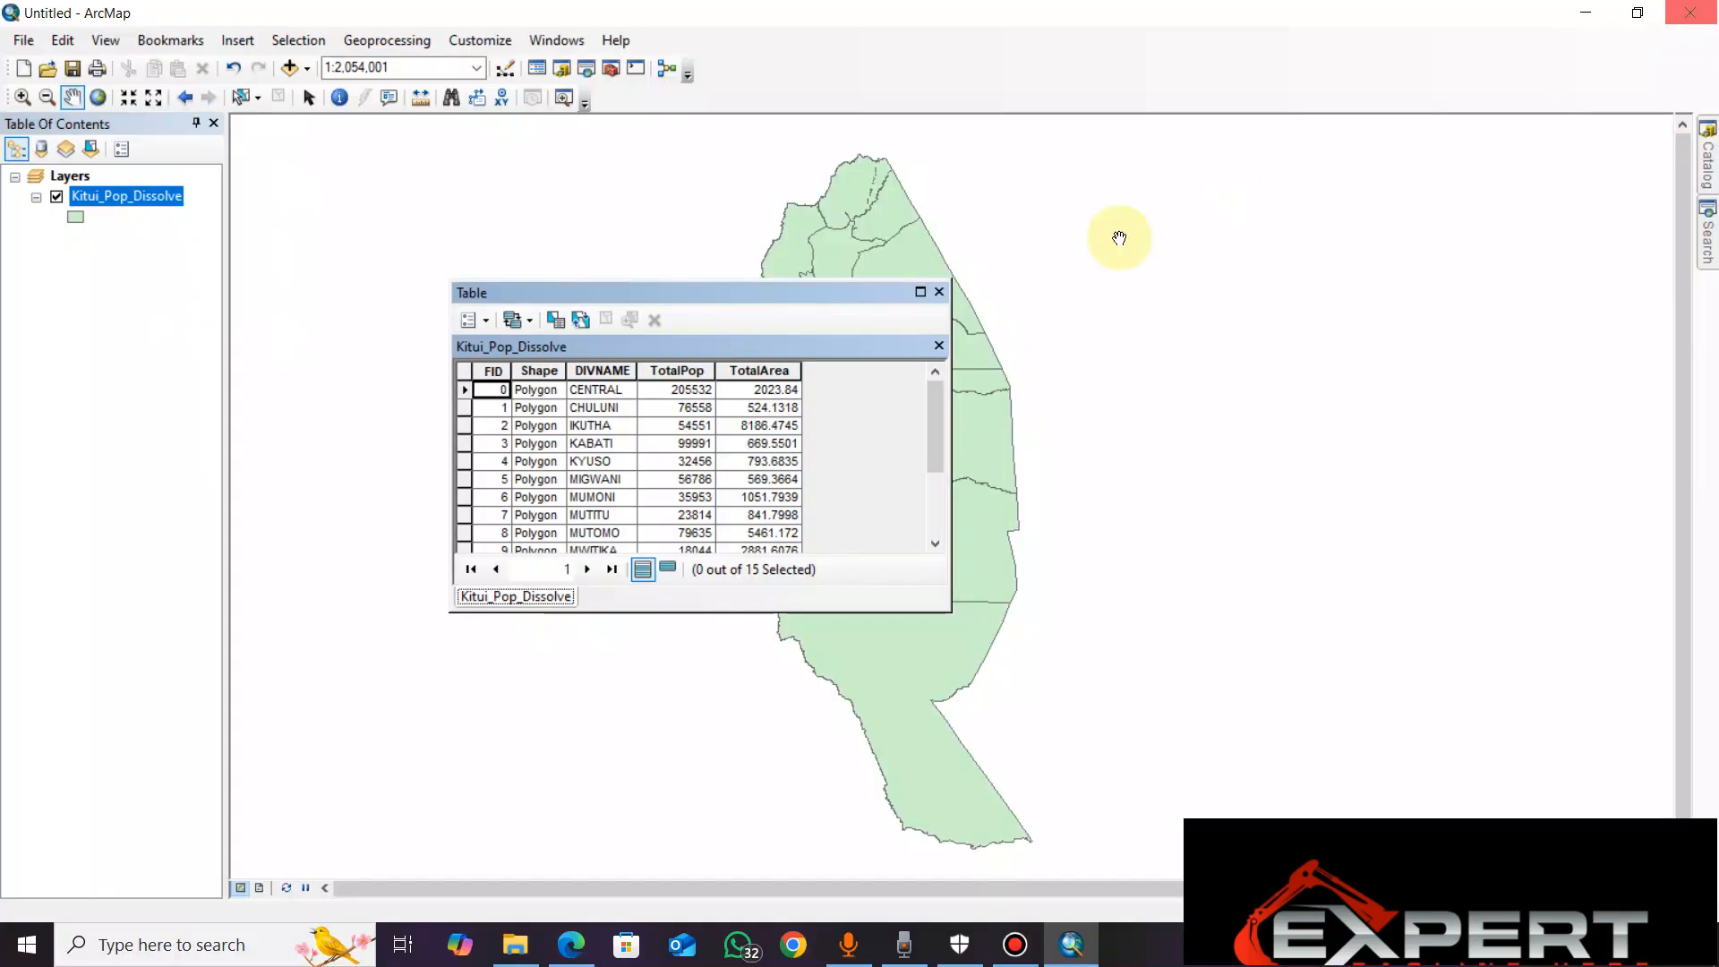
Switch to the web browser and search for population density formula in a new tab
left_click(571, 944)
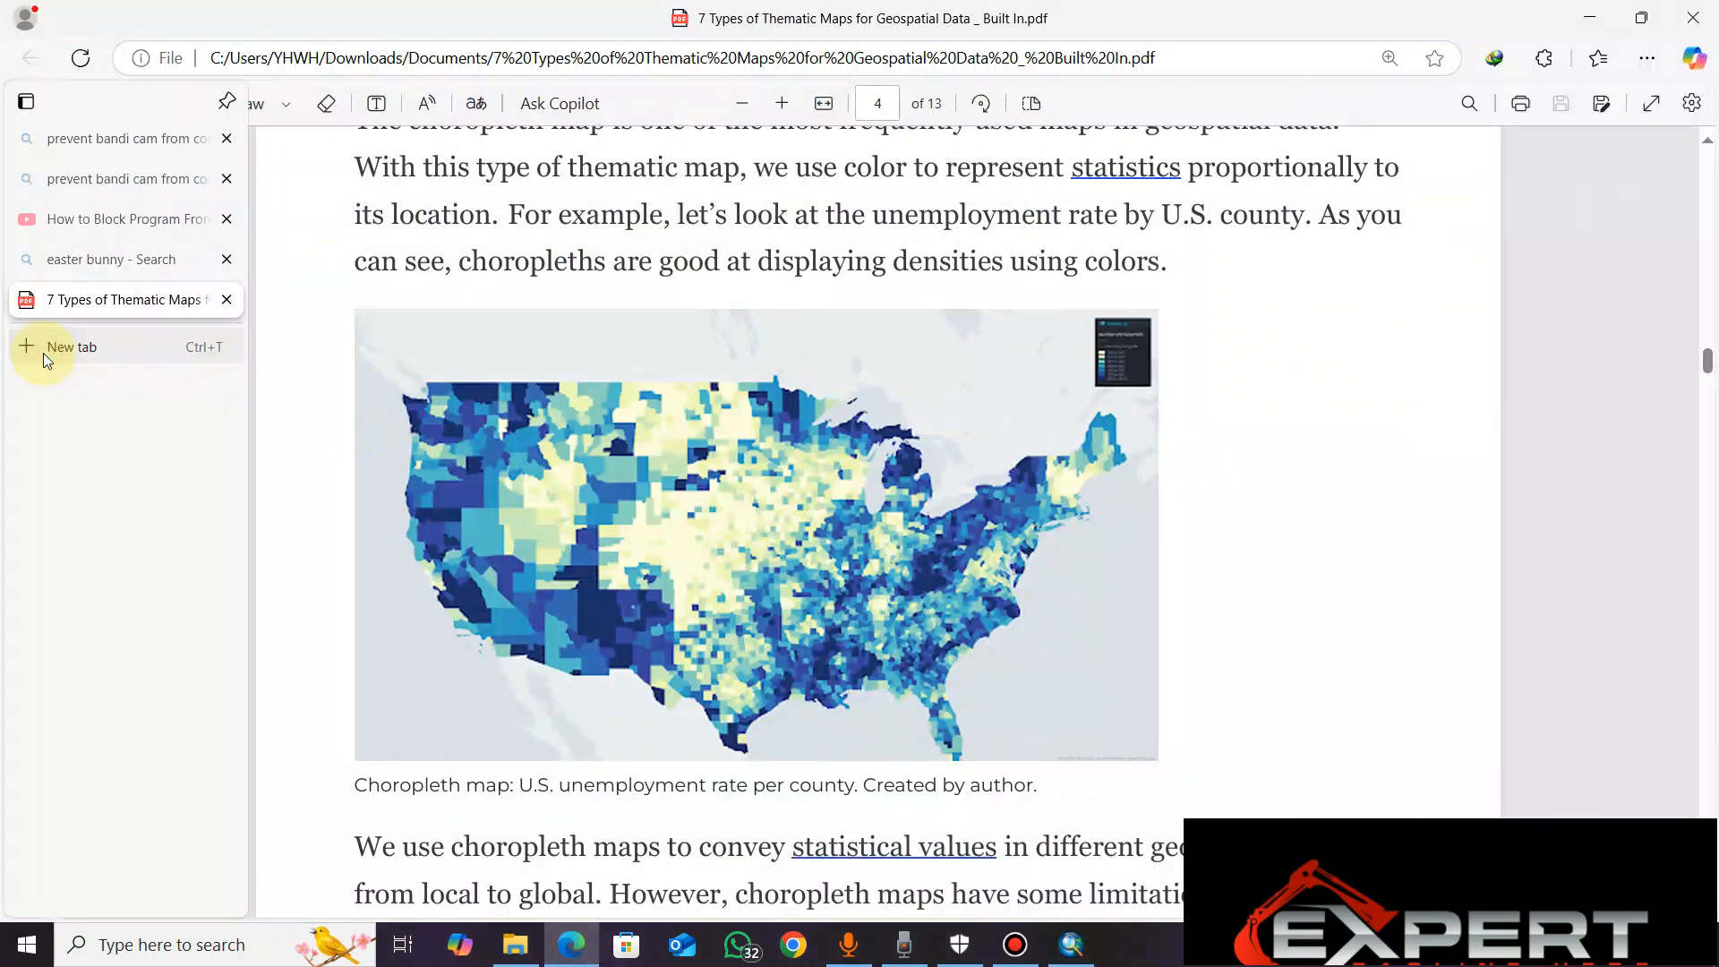
left_click(43, 353)
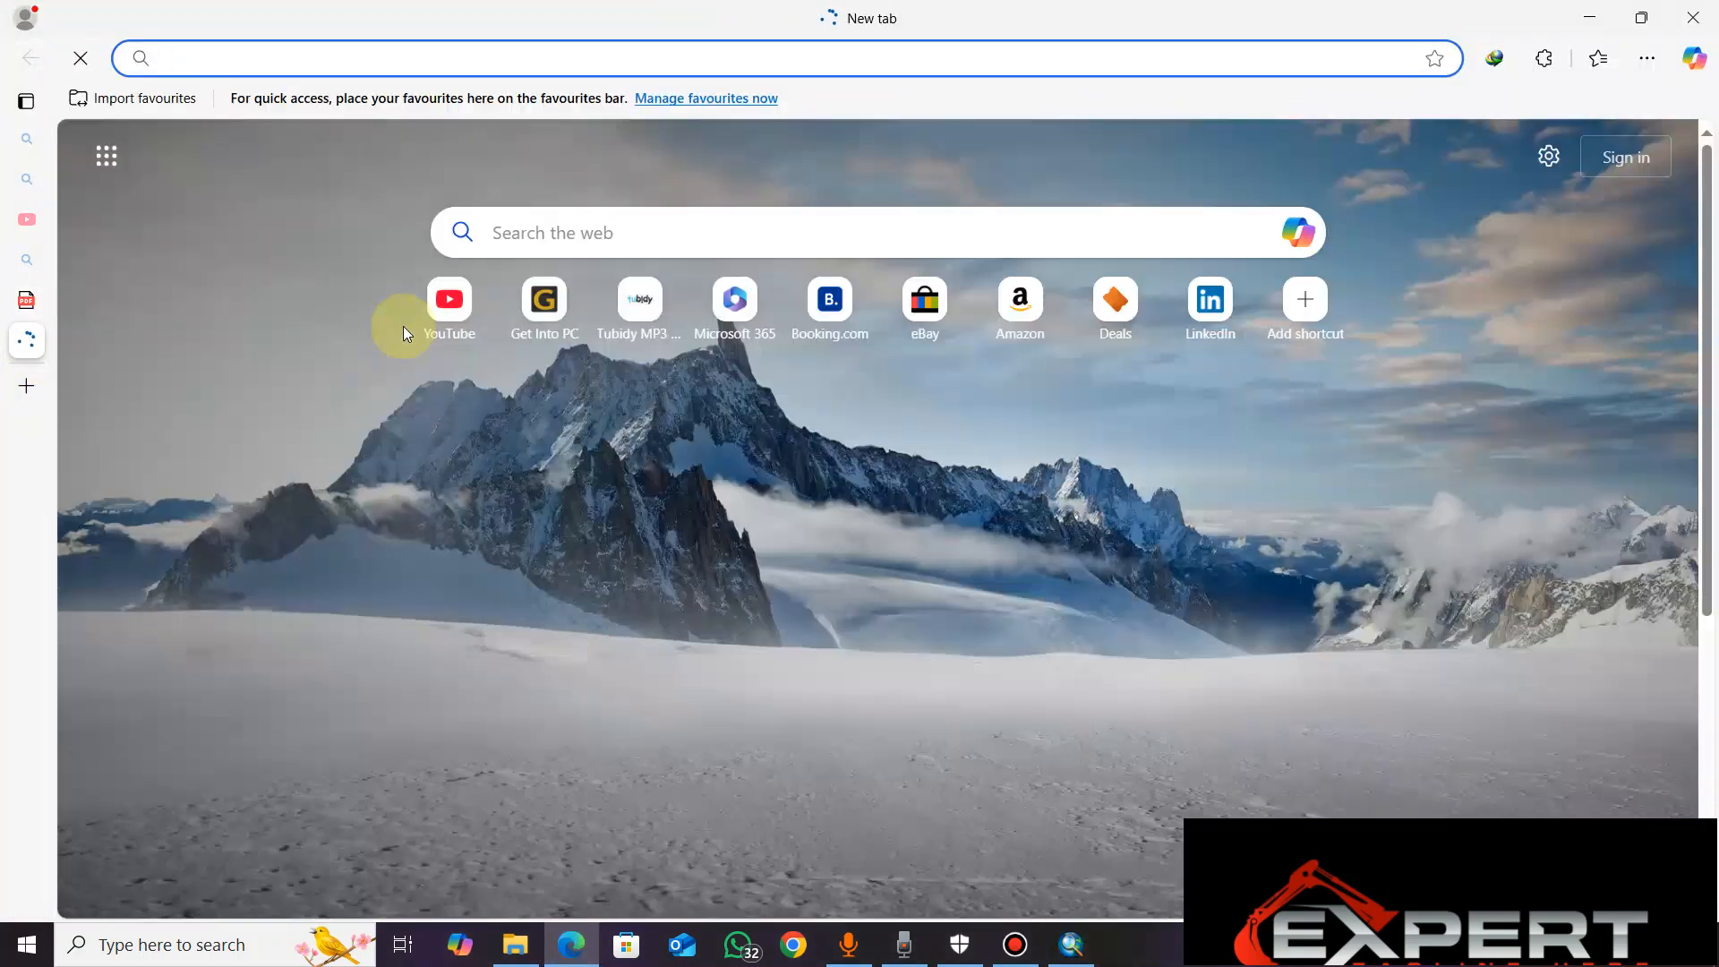
type("POLP")
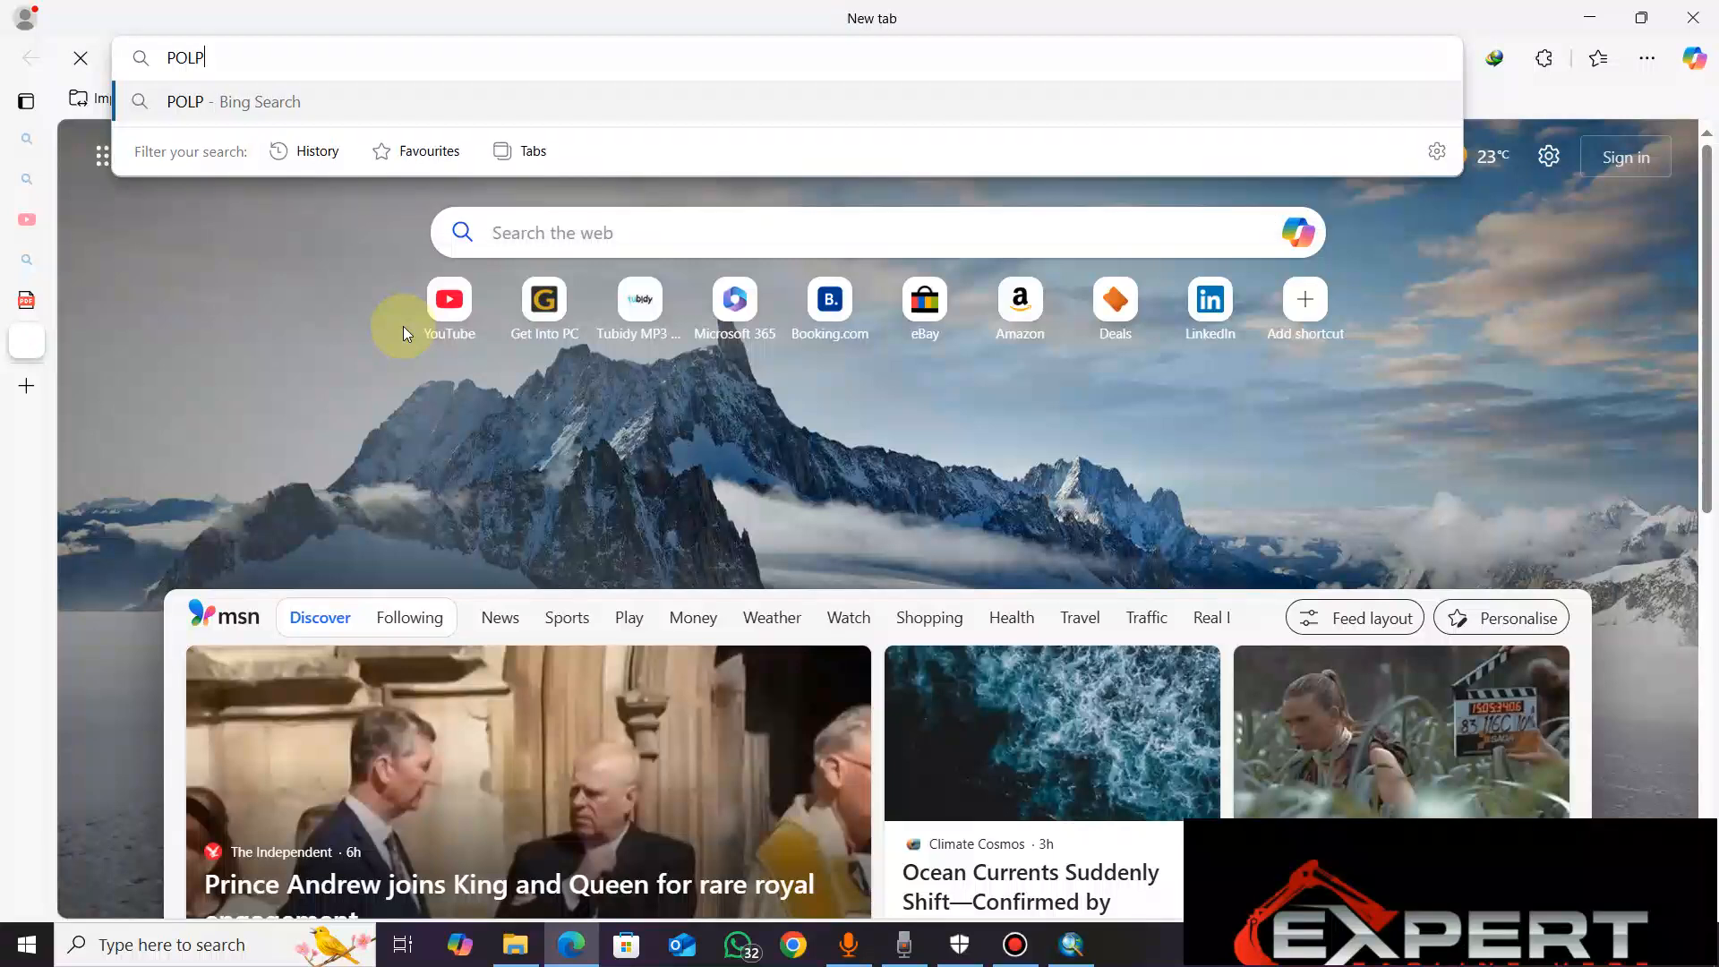
type("UL")
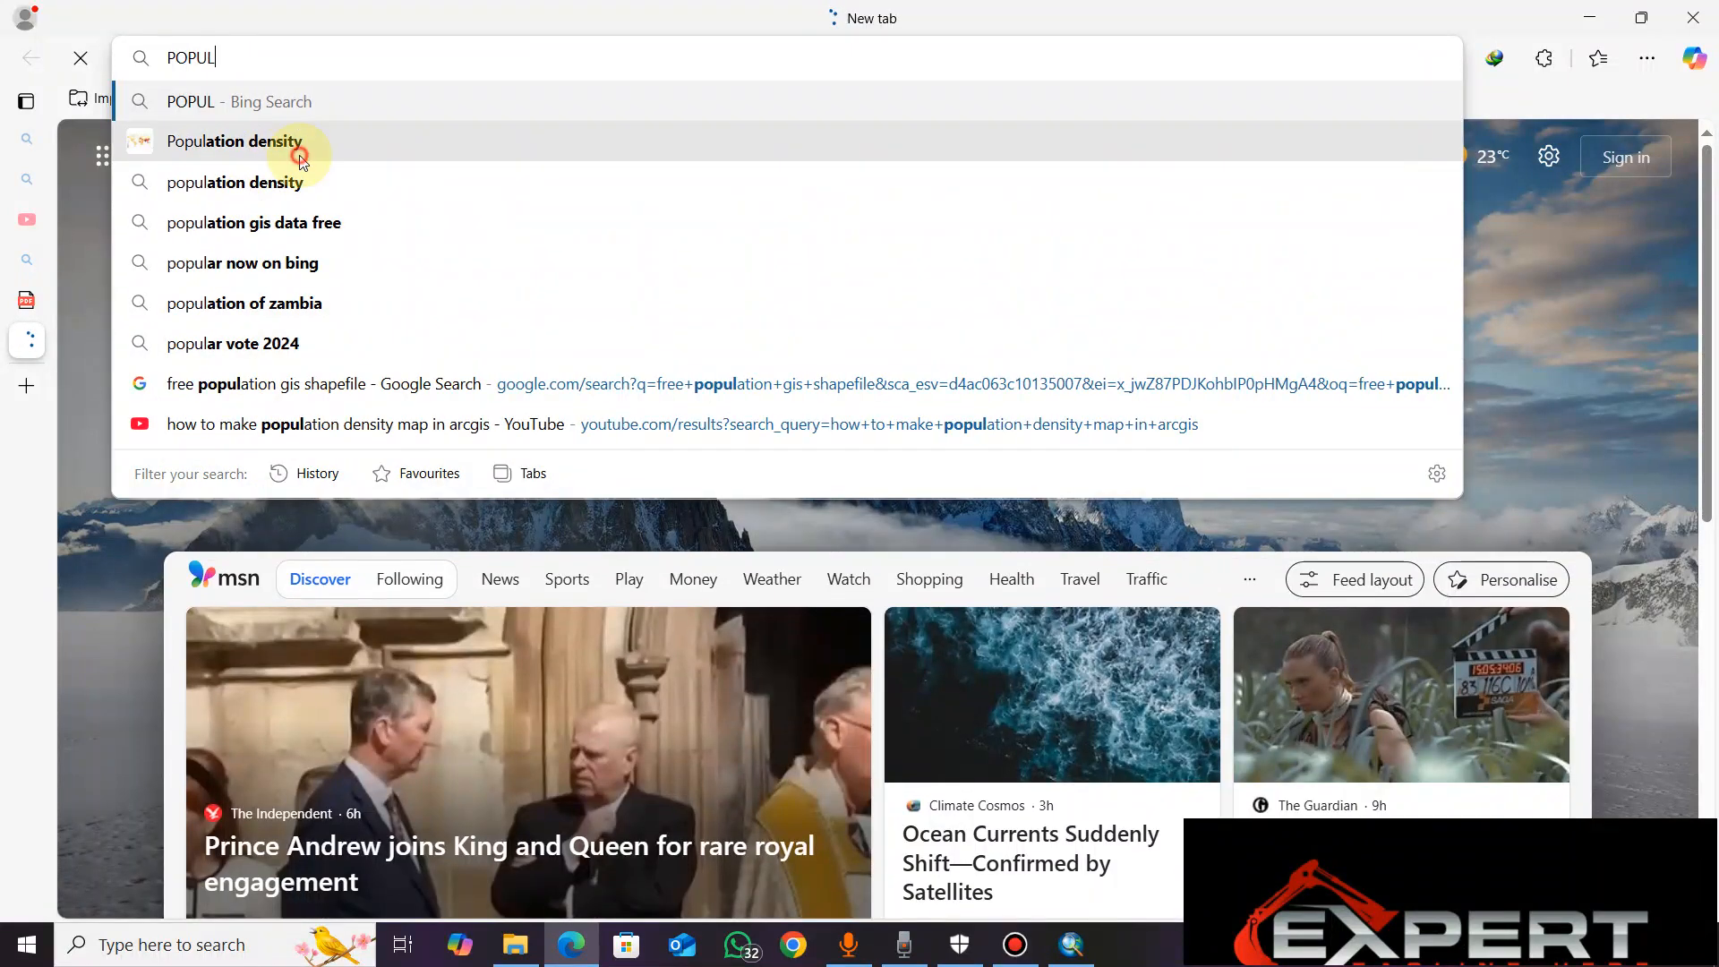
left_click(299, 154)
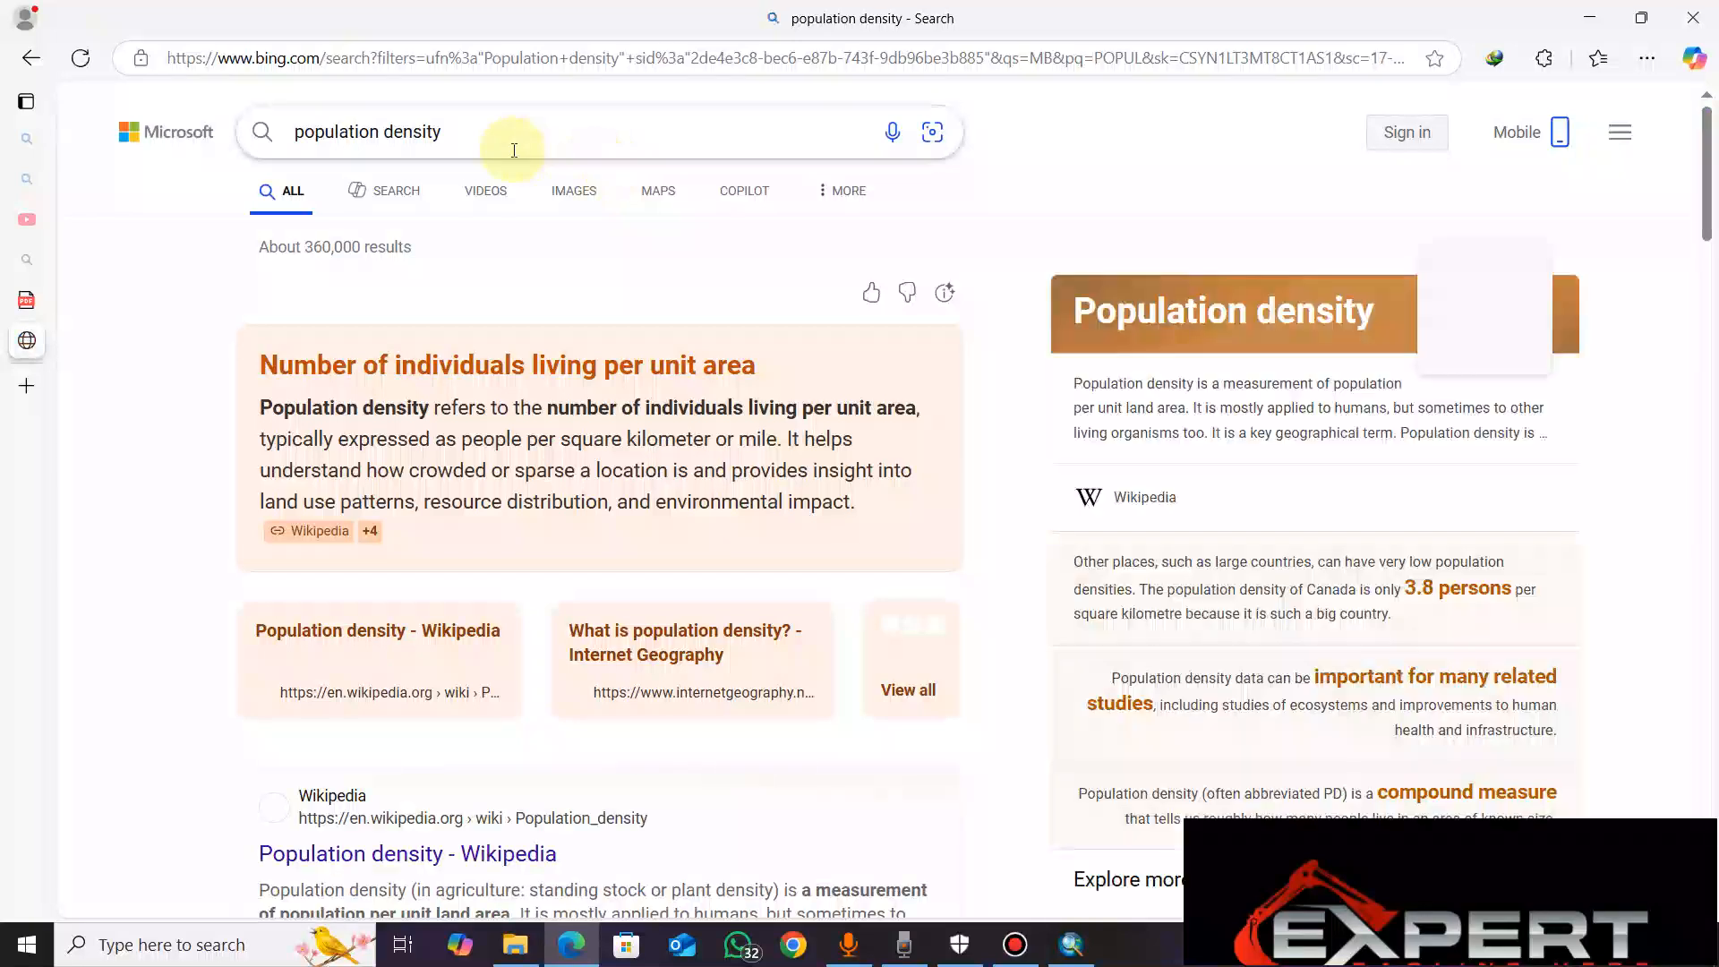
type("F")
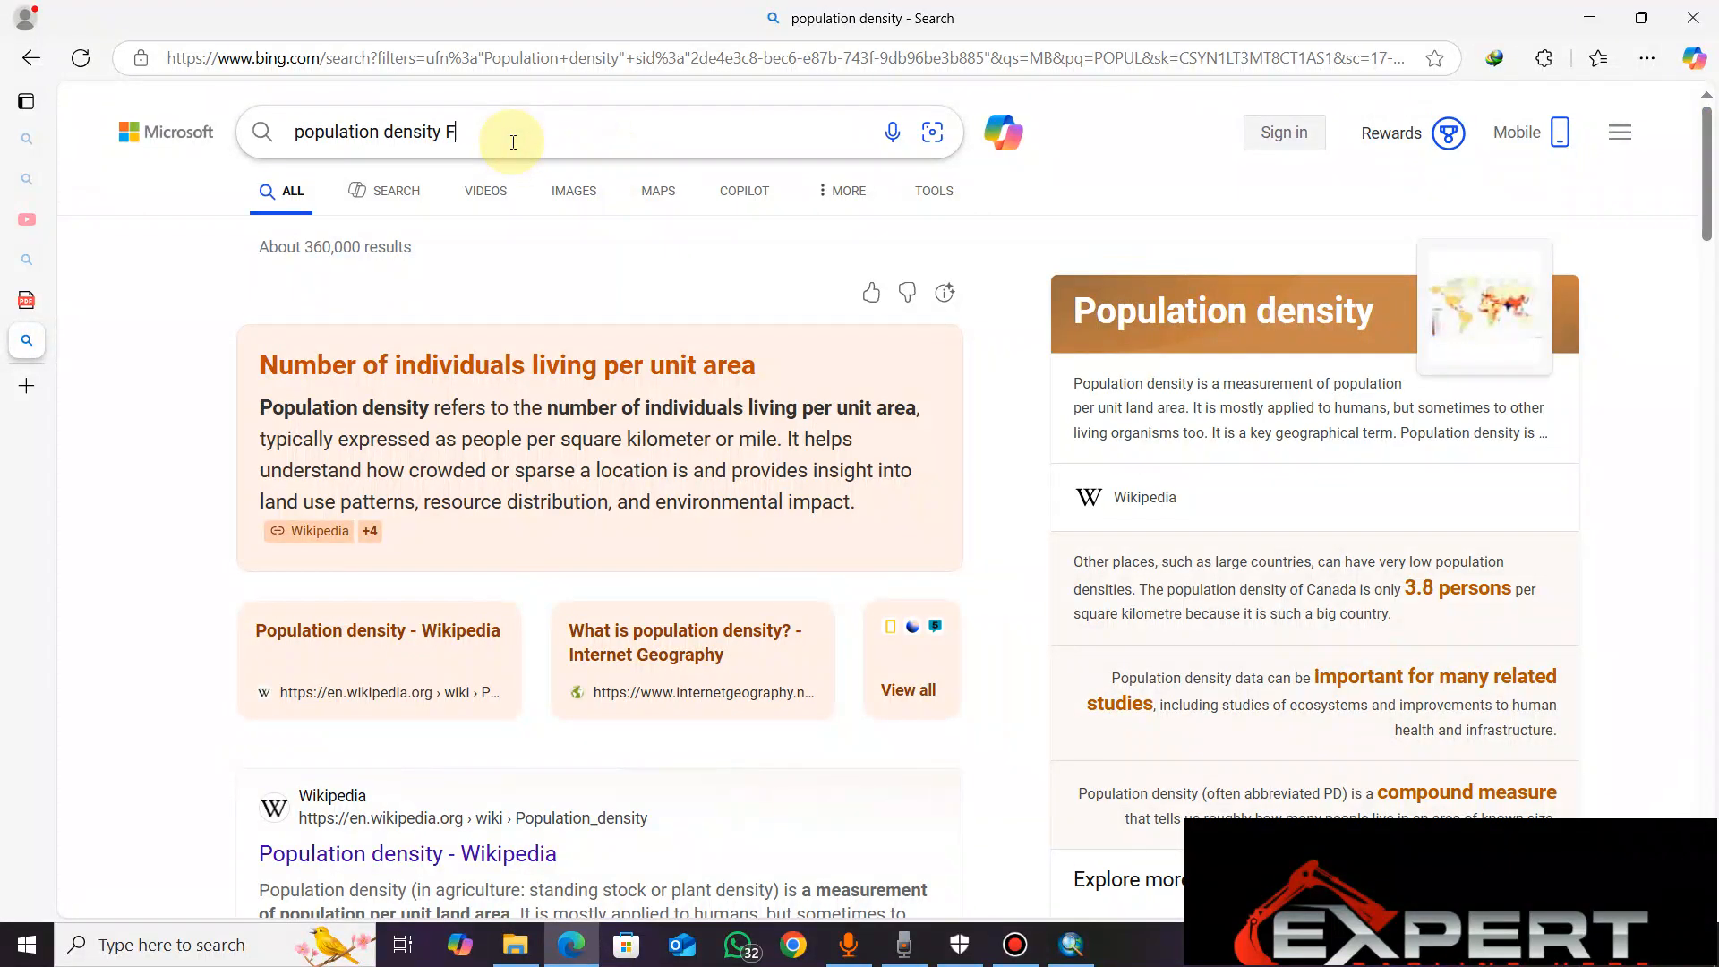
type("ORM")
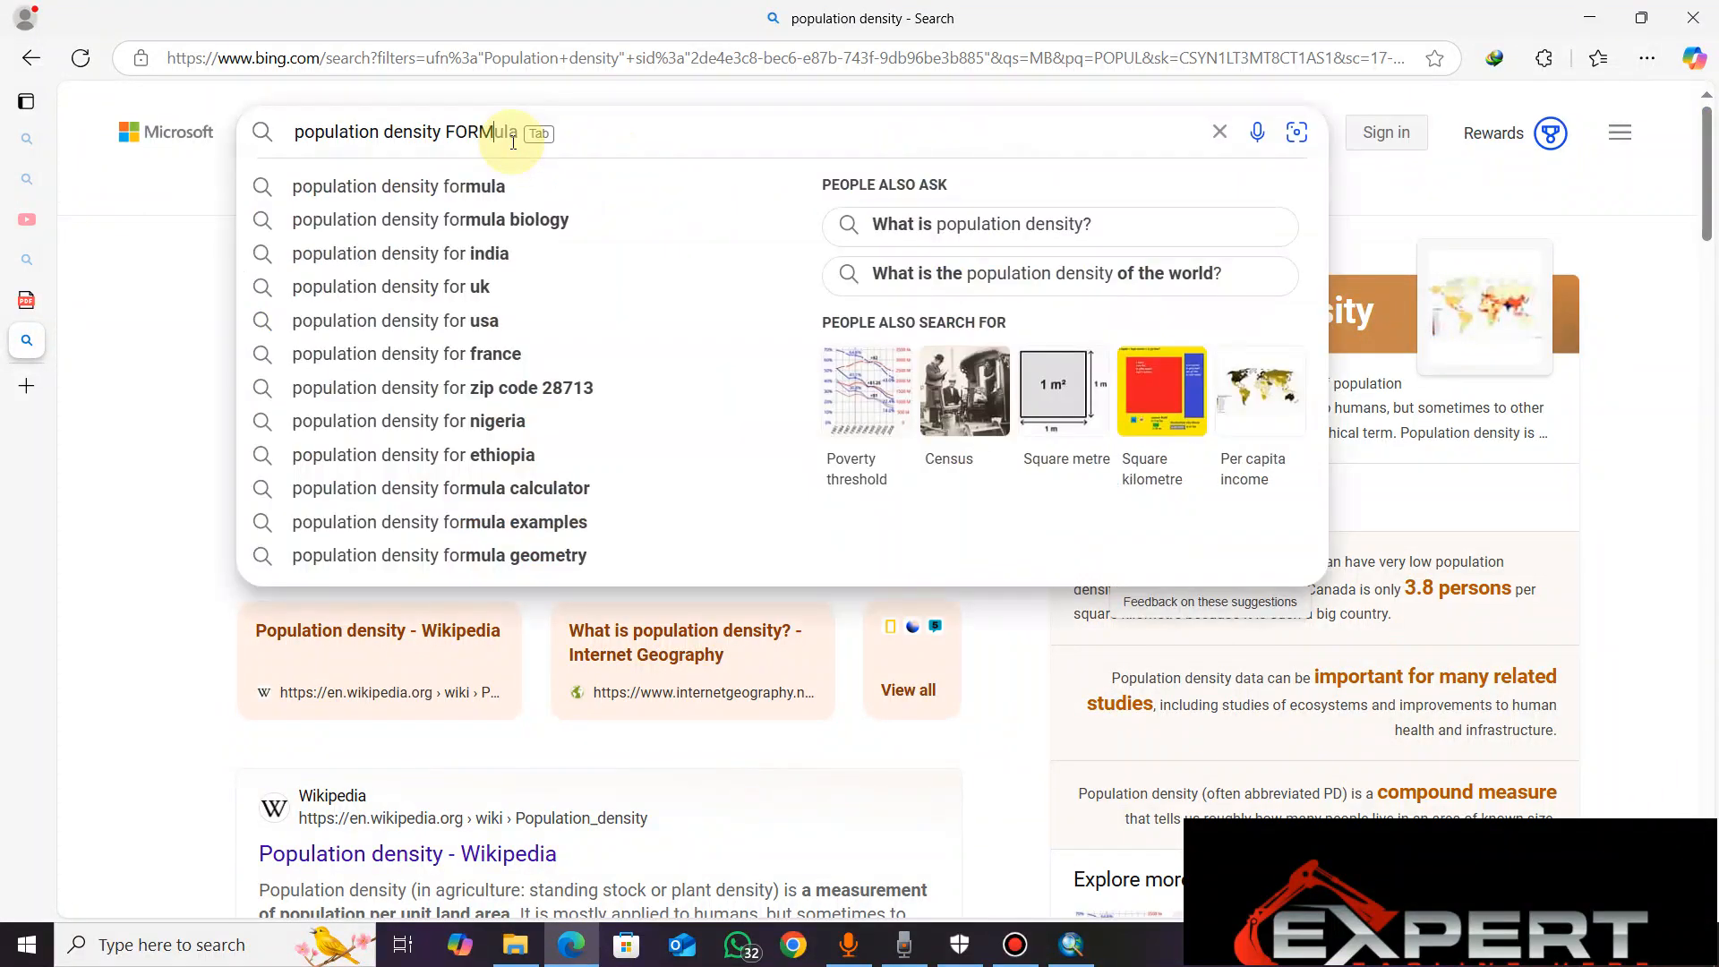
left_click(458, 199)
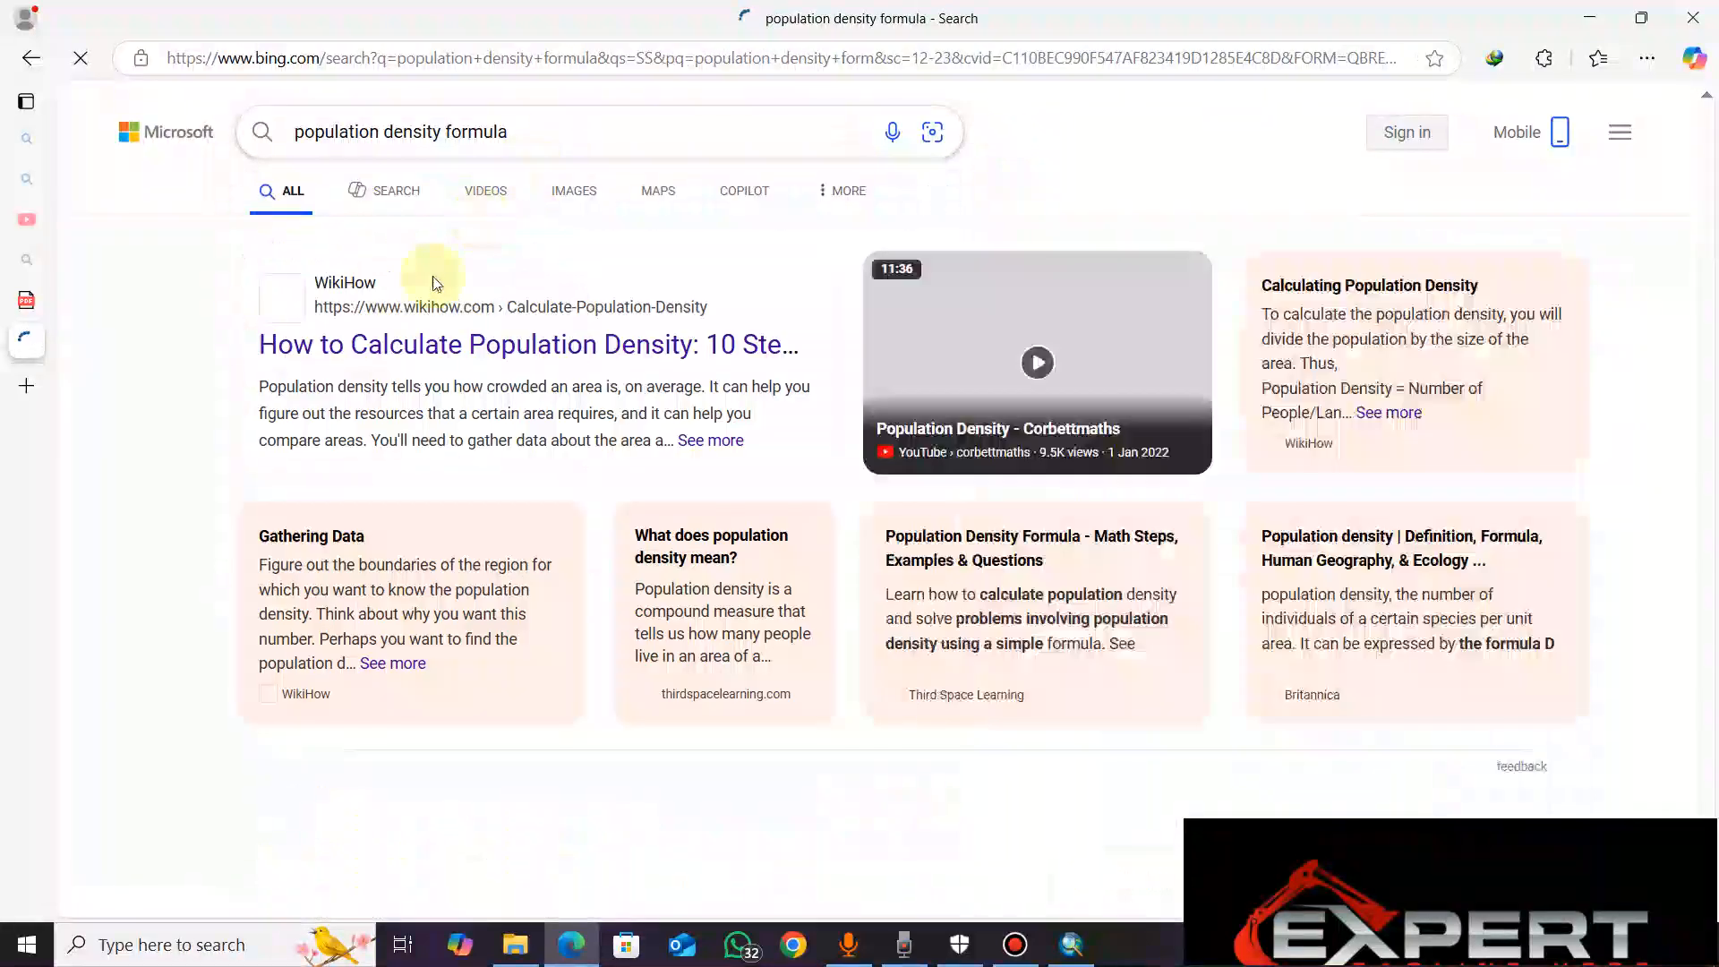
left_click_drag(1705, 168, 1660, 295)
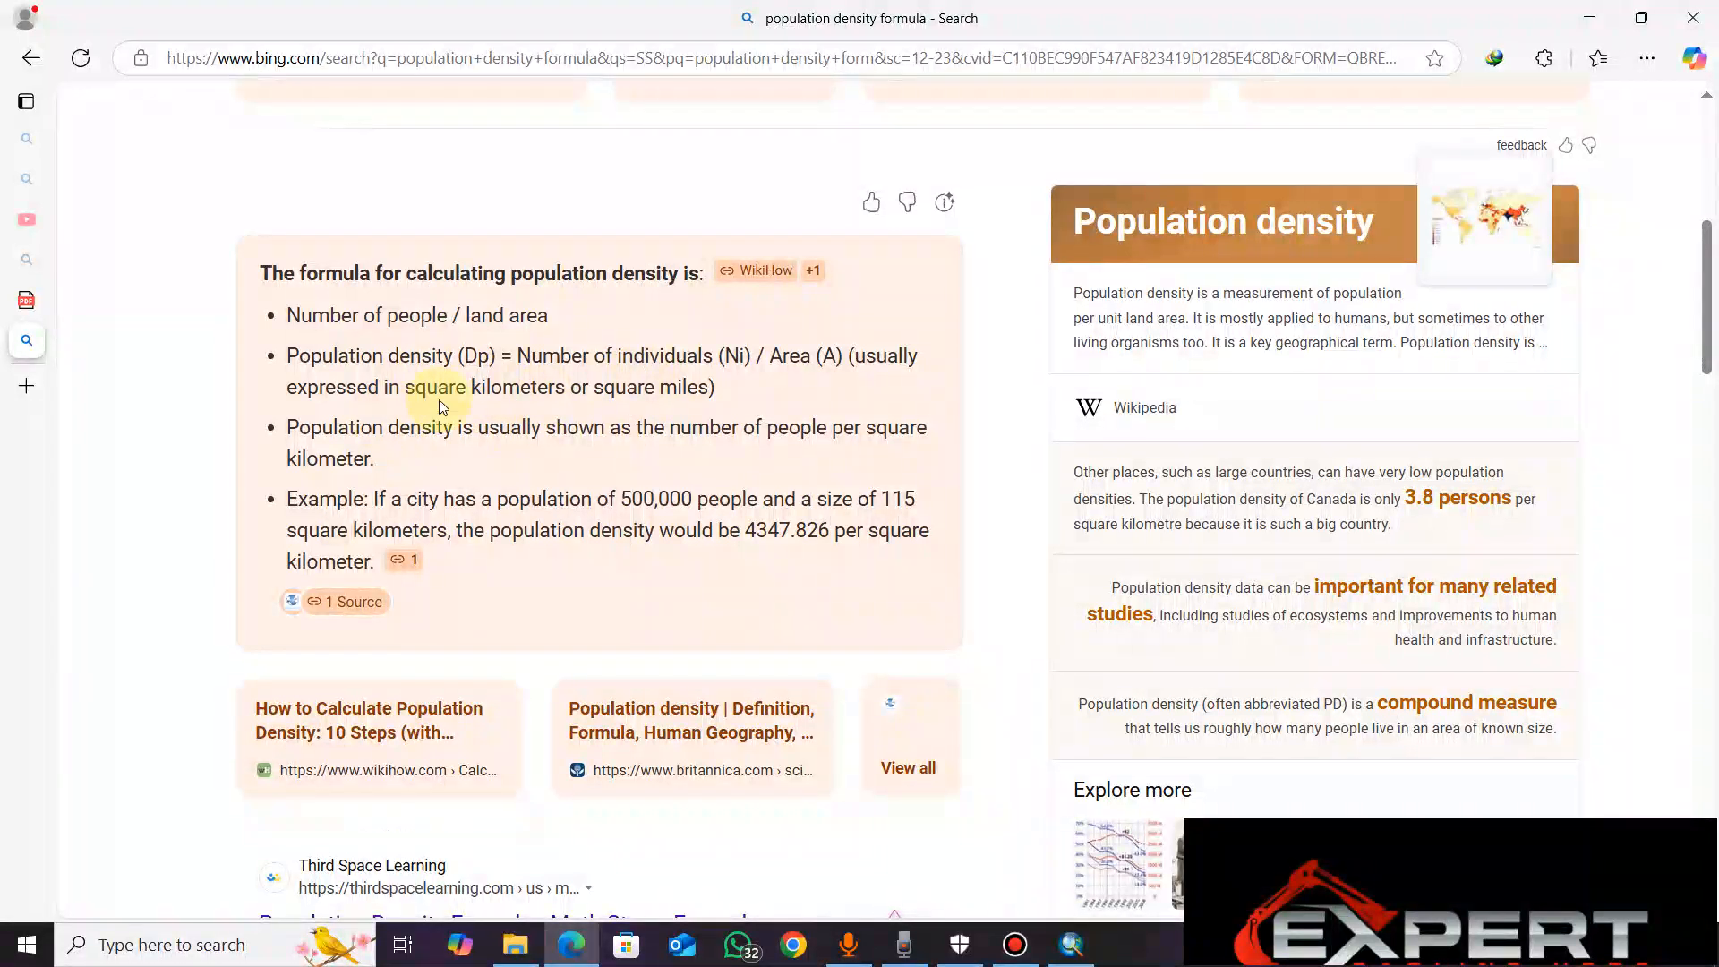
Return to ArcMap, maximize the attribute table and open the Add Field dialog
left_click(1072, 944)
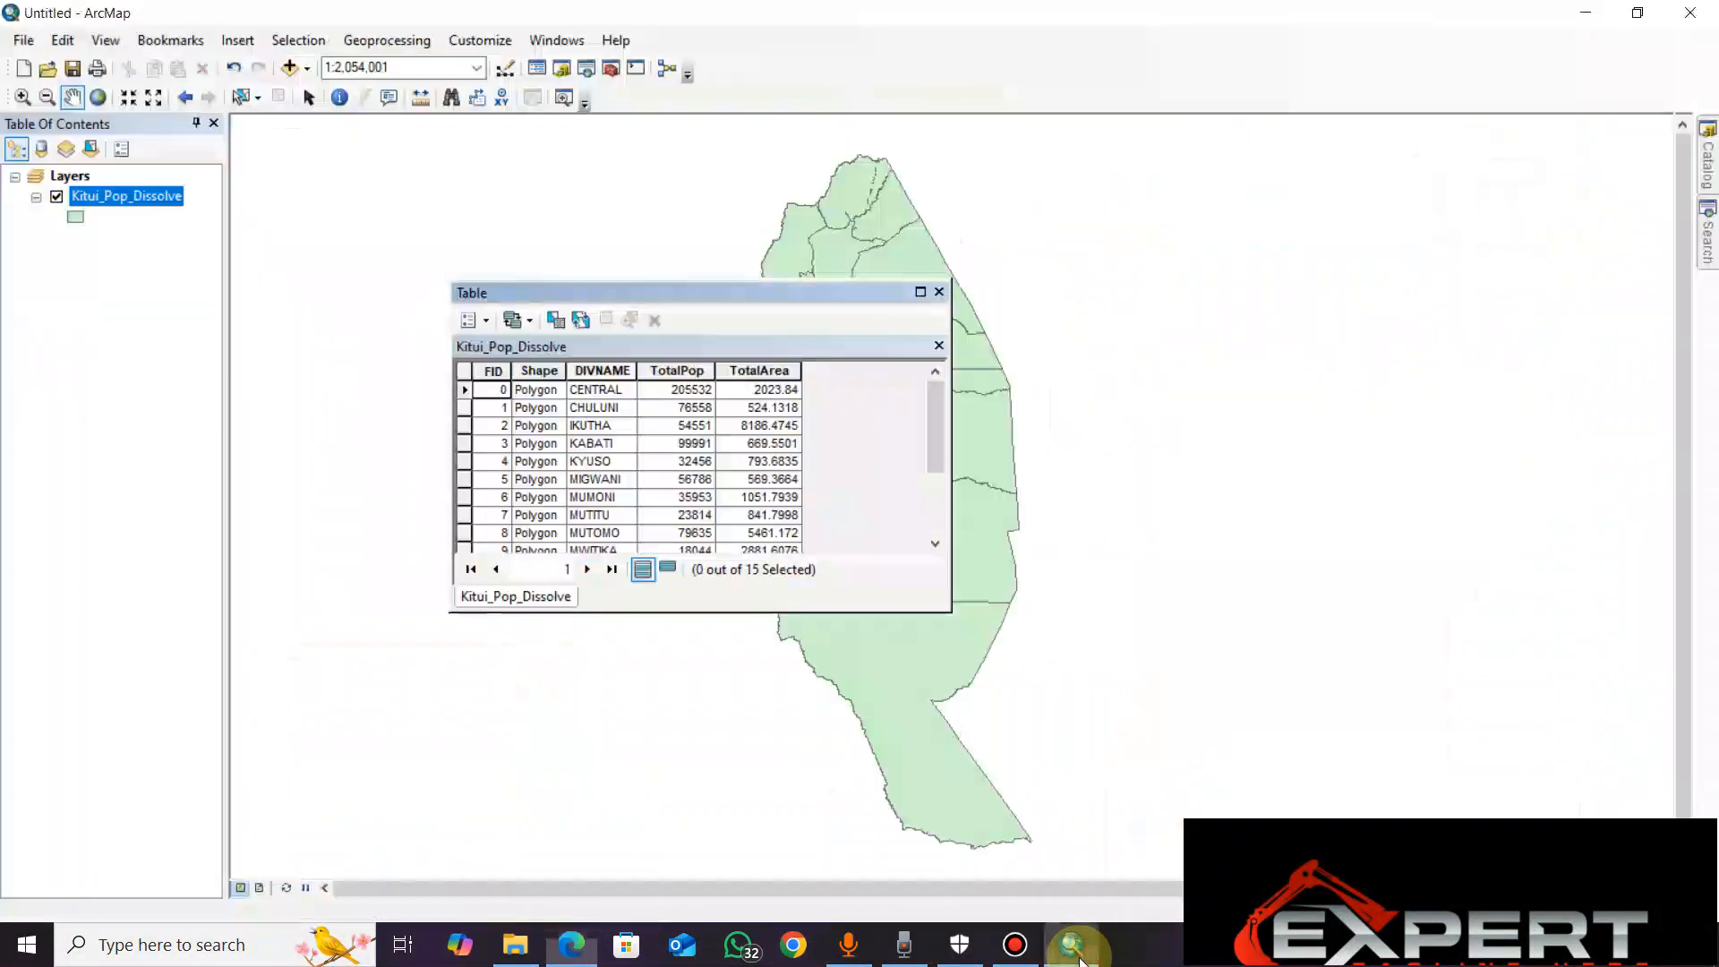
left_click(927, 293)
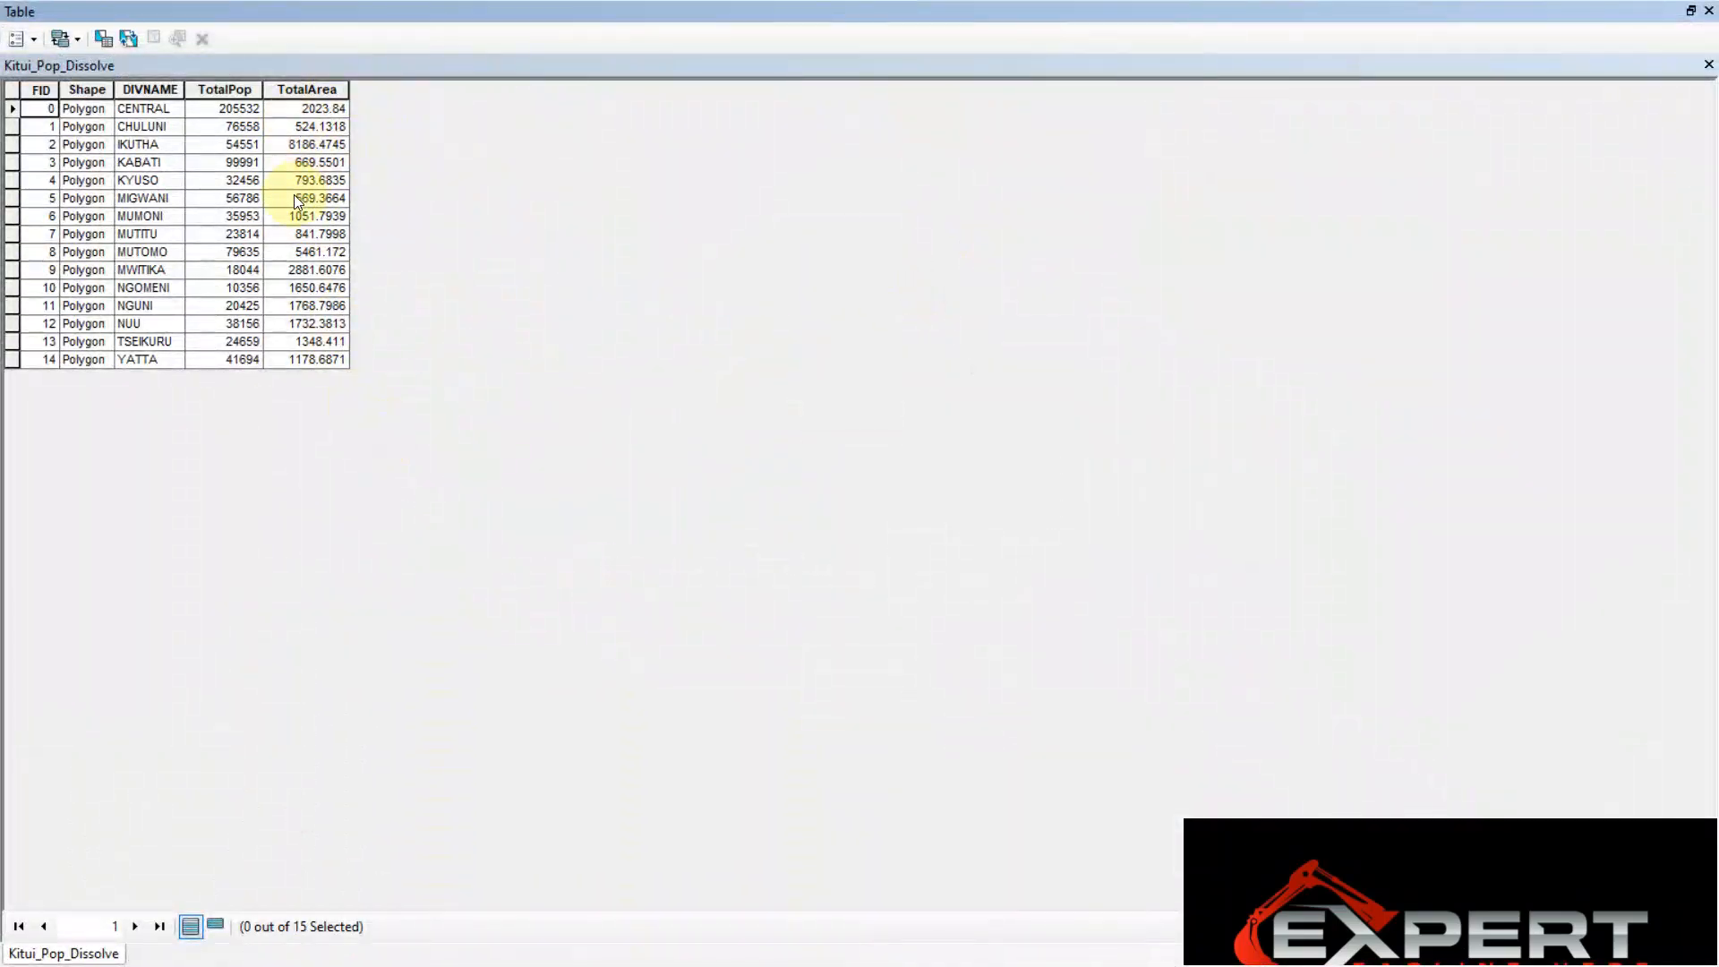
left_click(37, 41)
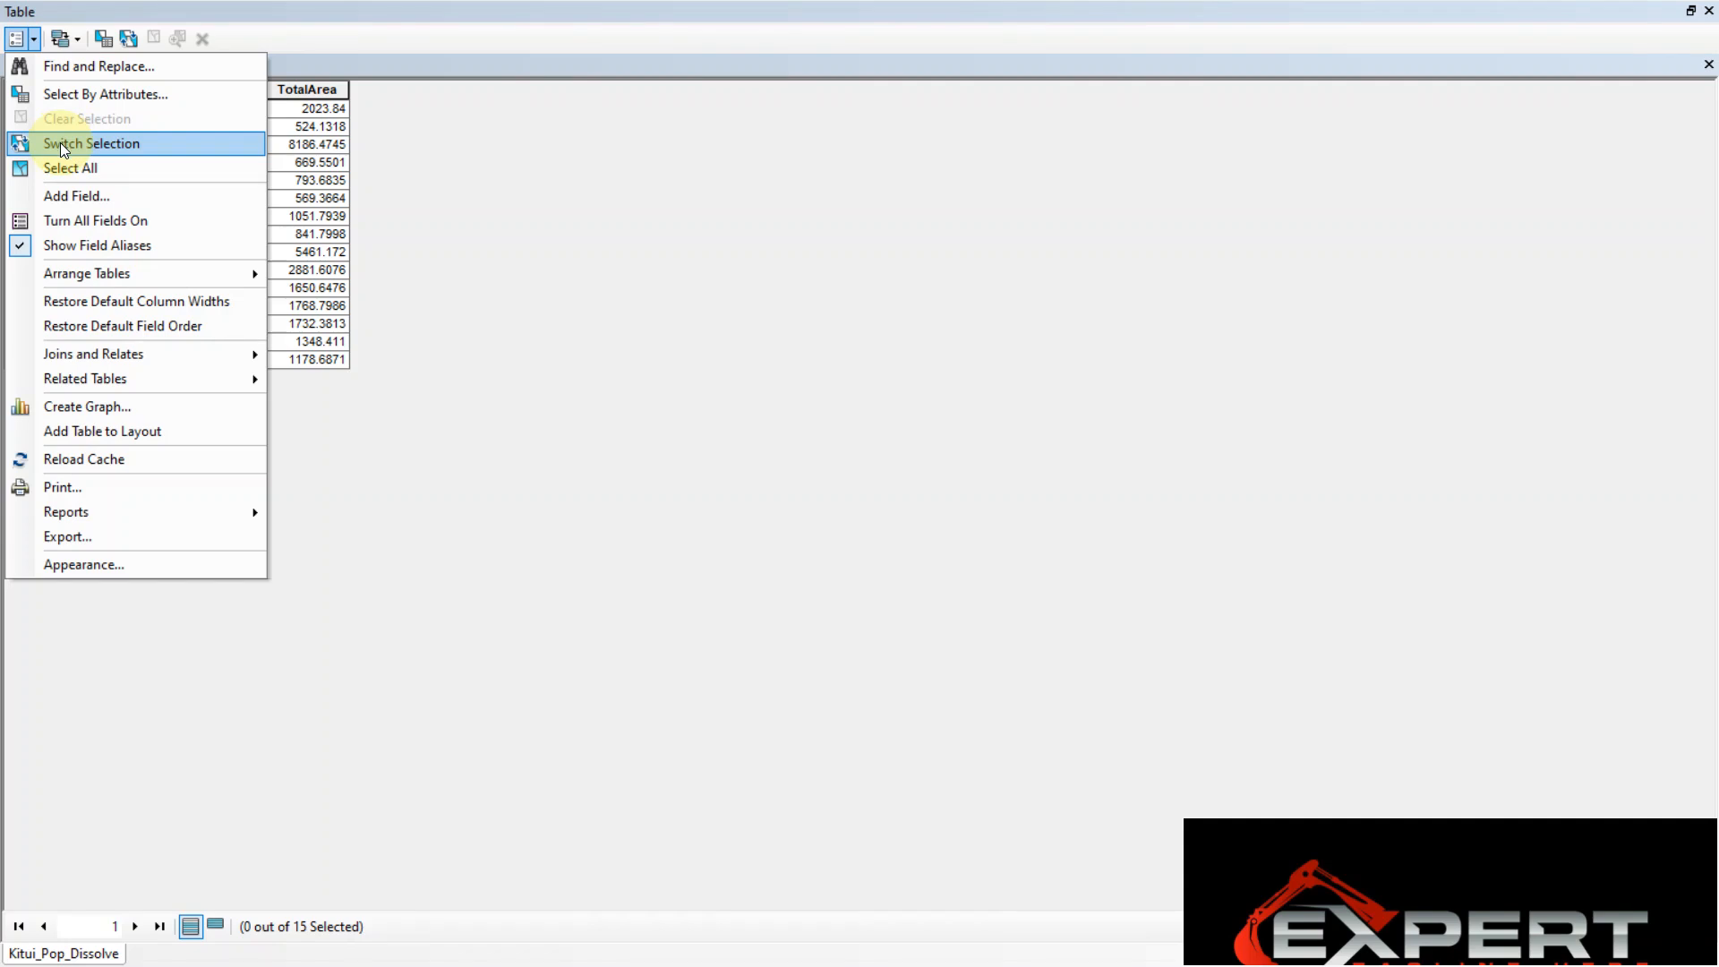
left_click(73, 196)
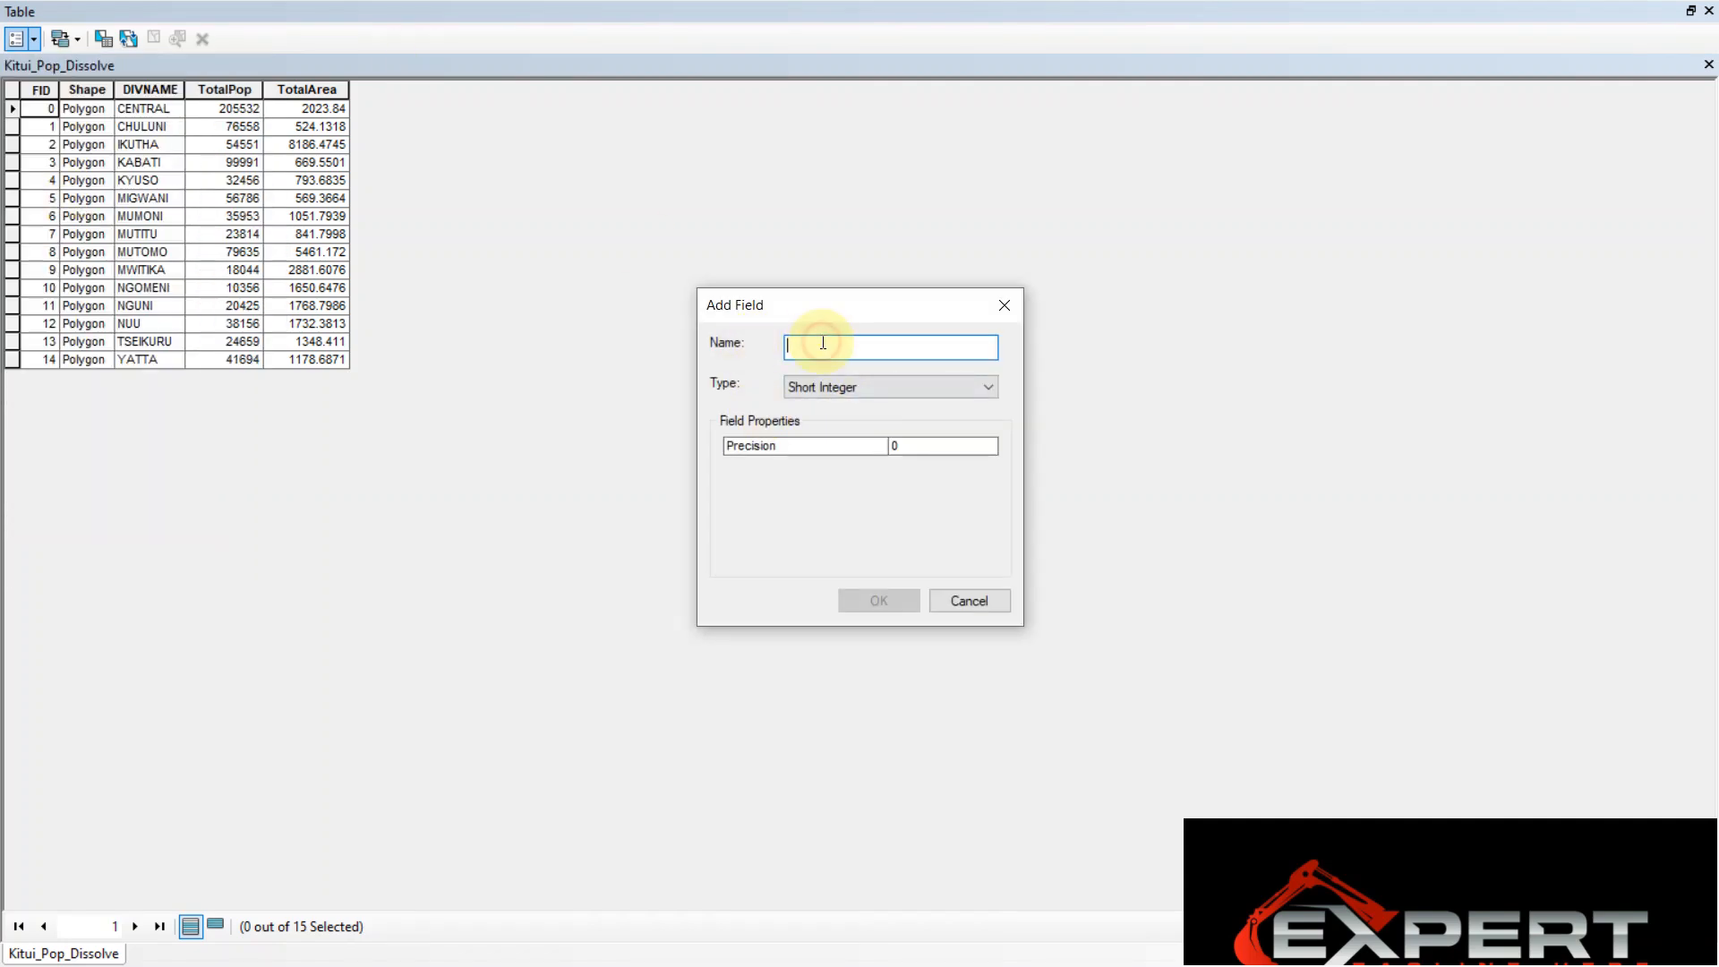
mouse_move(836, 306)
left_mouse_down()
mouse_move(737, 243)
mouse_move(843, 292)
left_mouse_up()
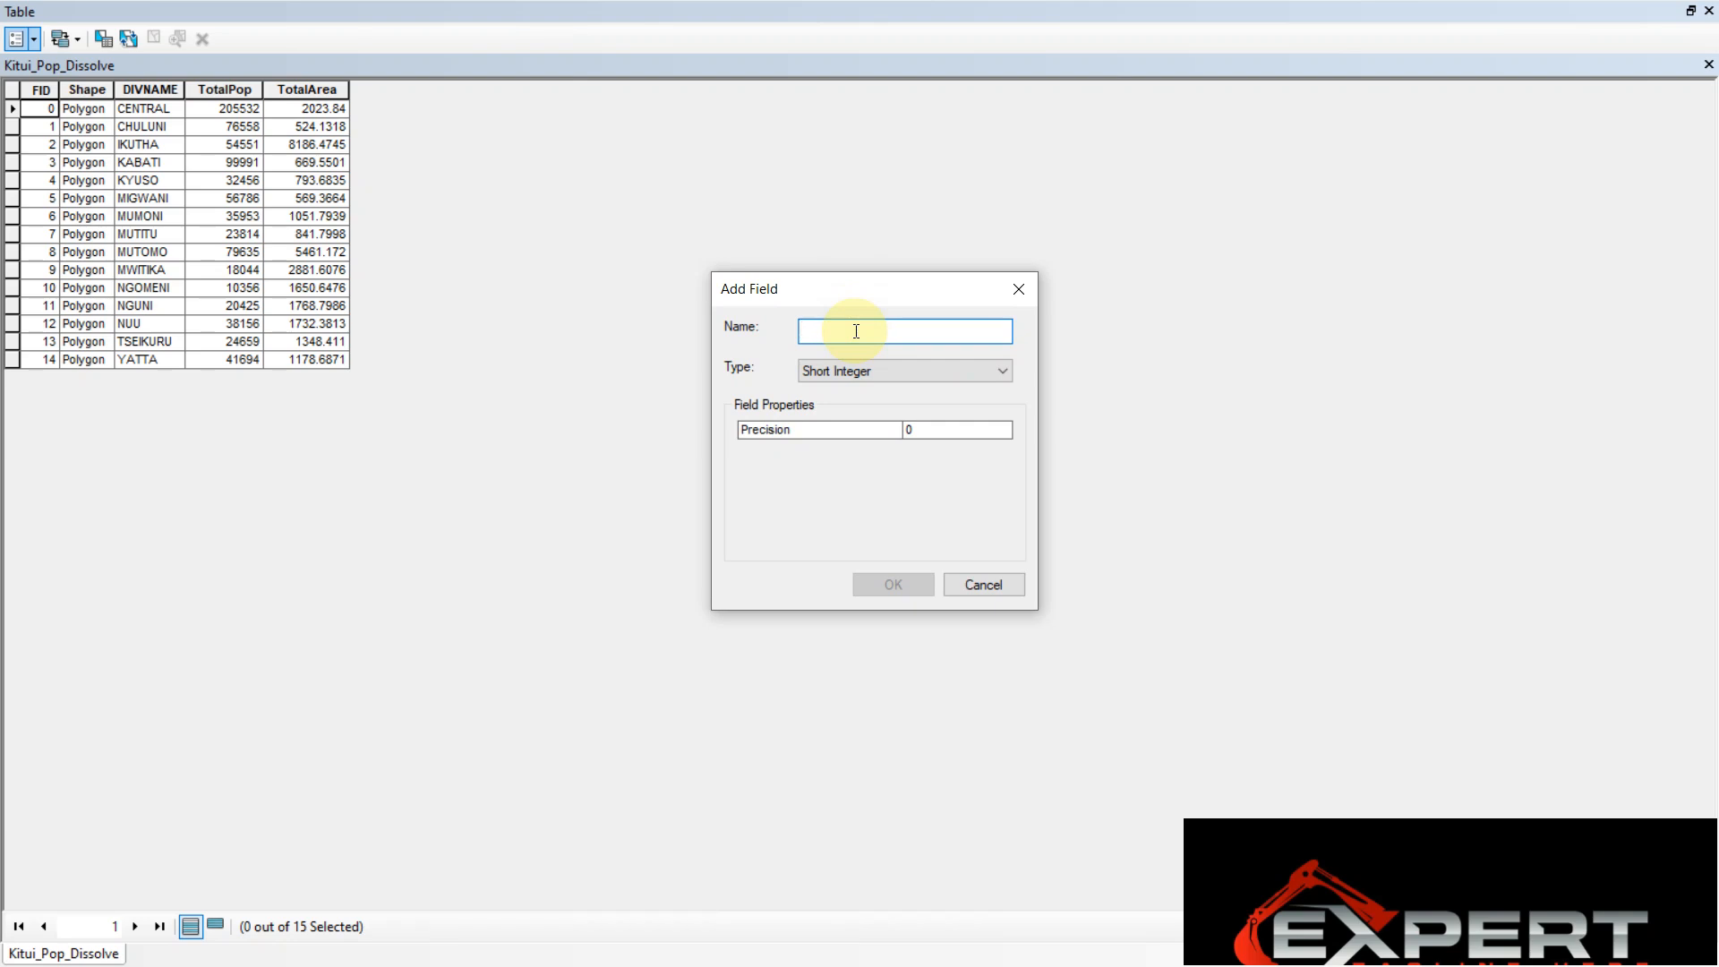
left_click_drag(814, 289, 886, 306)
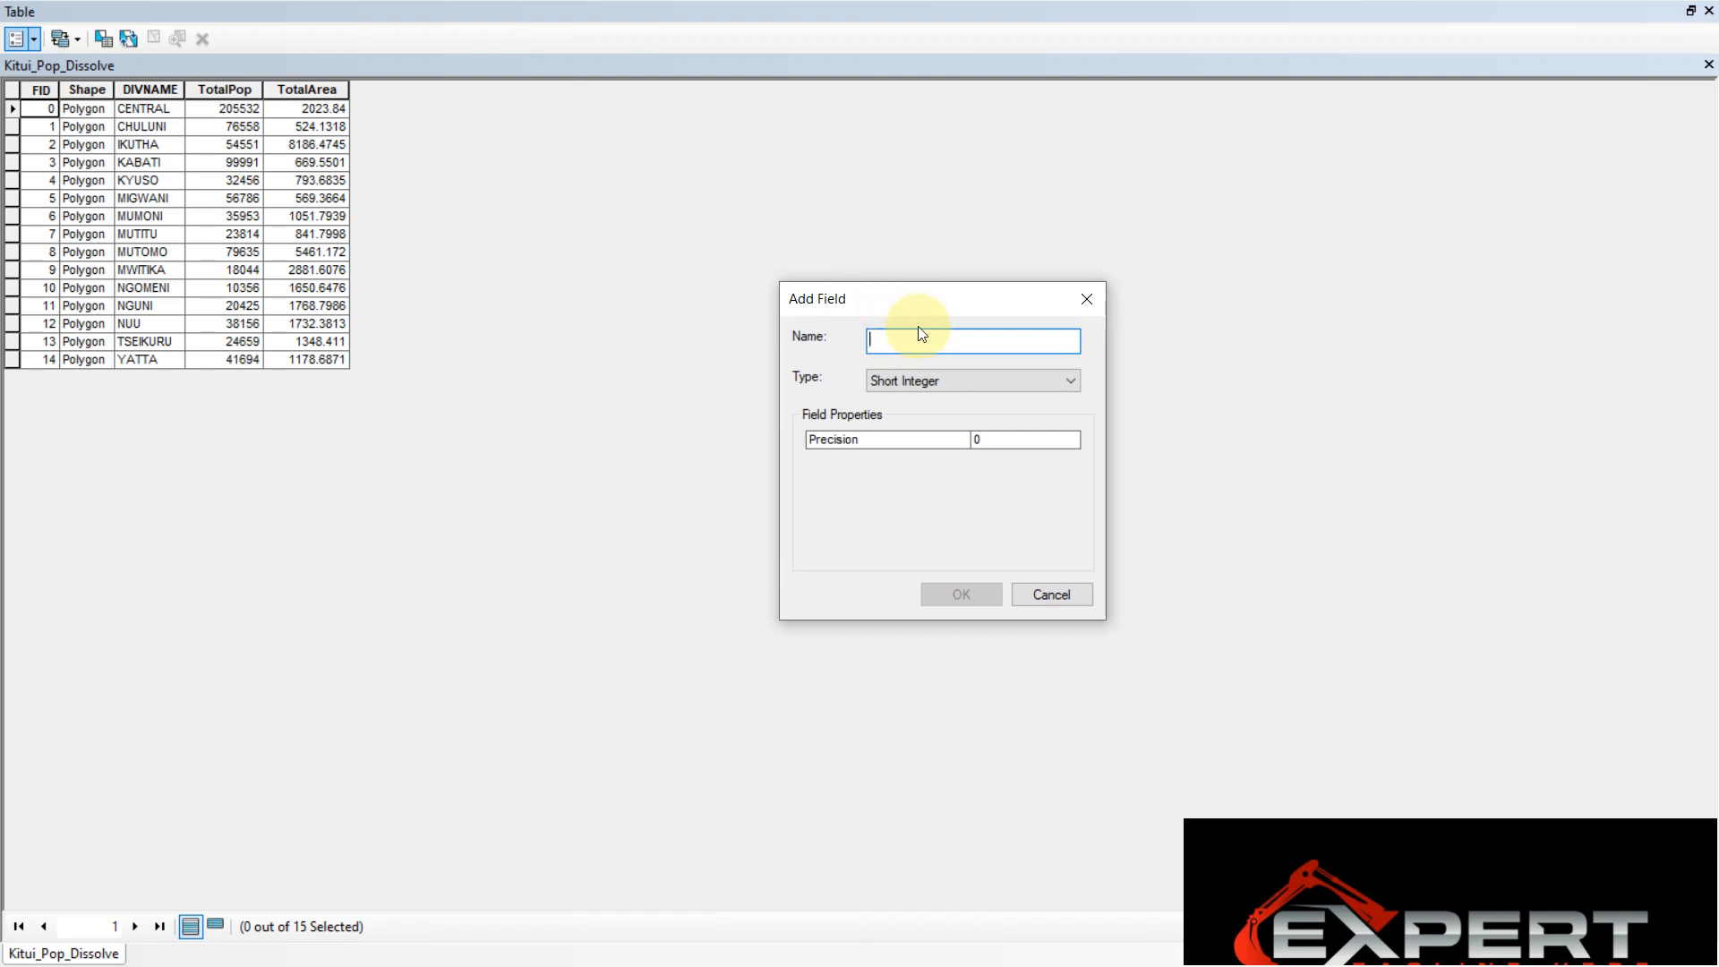
left_click_drag(878, 295, 704, 275)
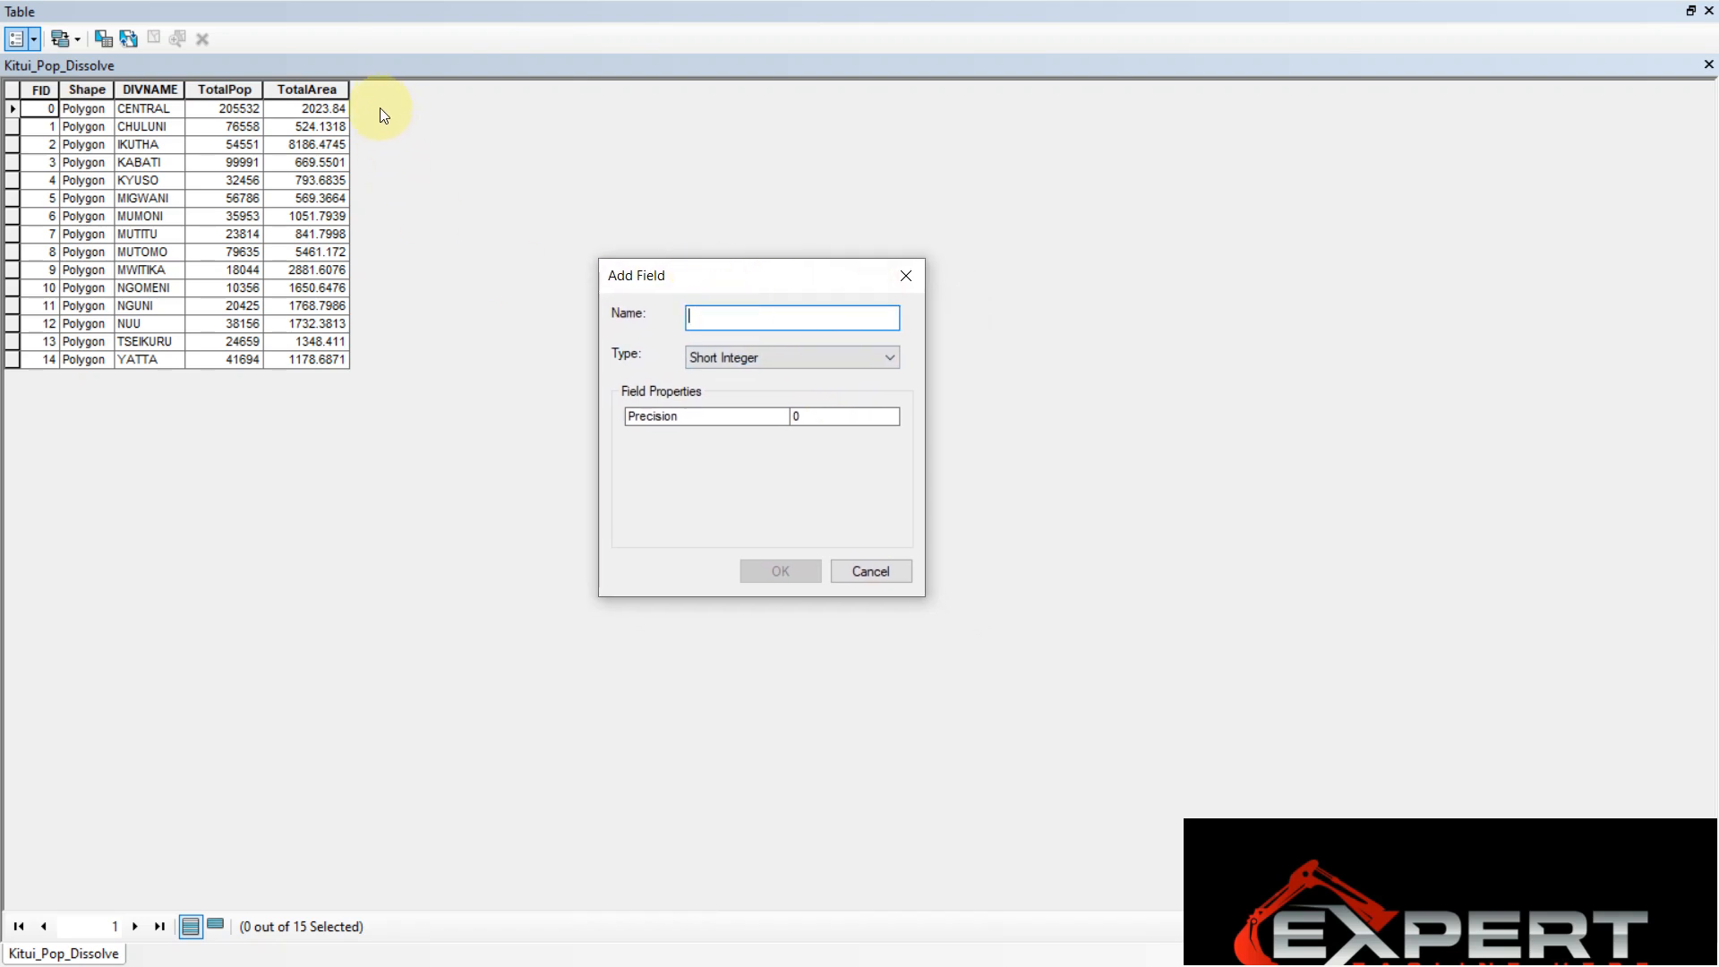
Name the new field POP DEN
type("PO")
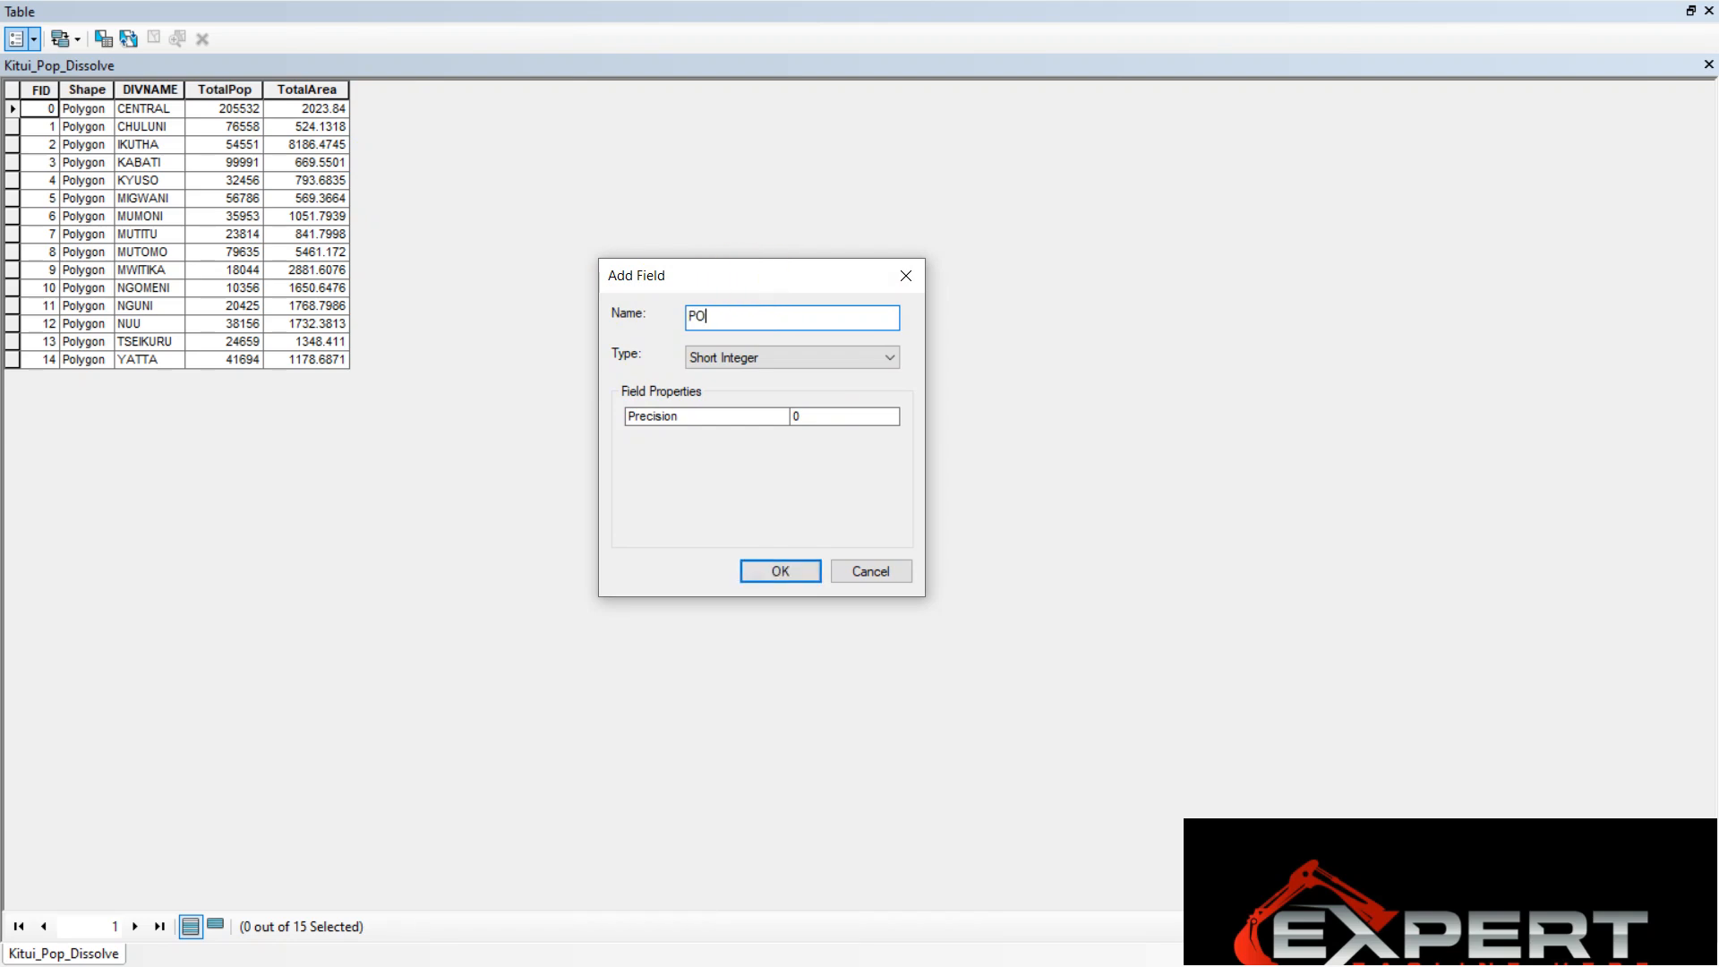
type("PDEN")
left_click_drag(767, 277, 767, 199)
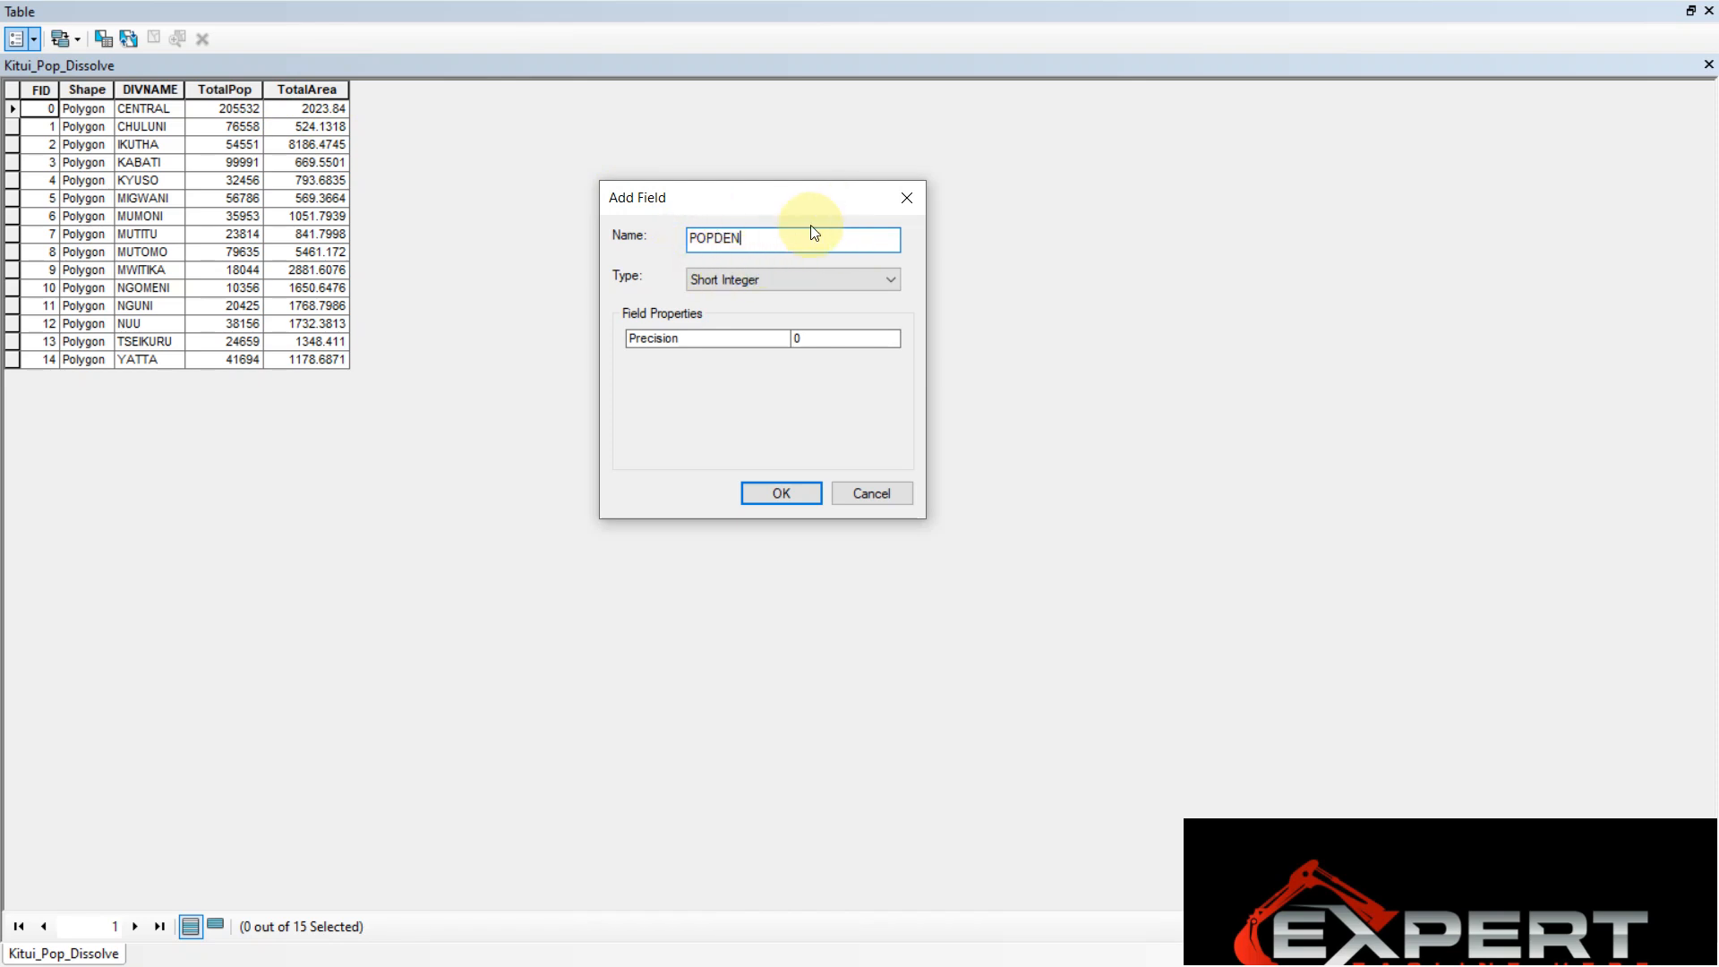
left_click(713, 240)
type("_")
key("BackSpace")
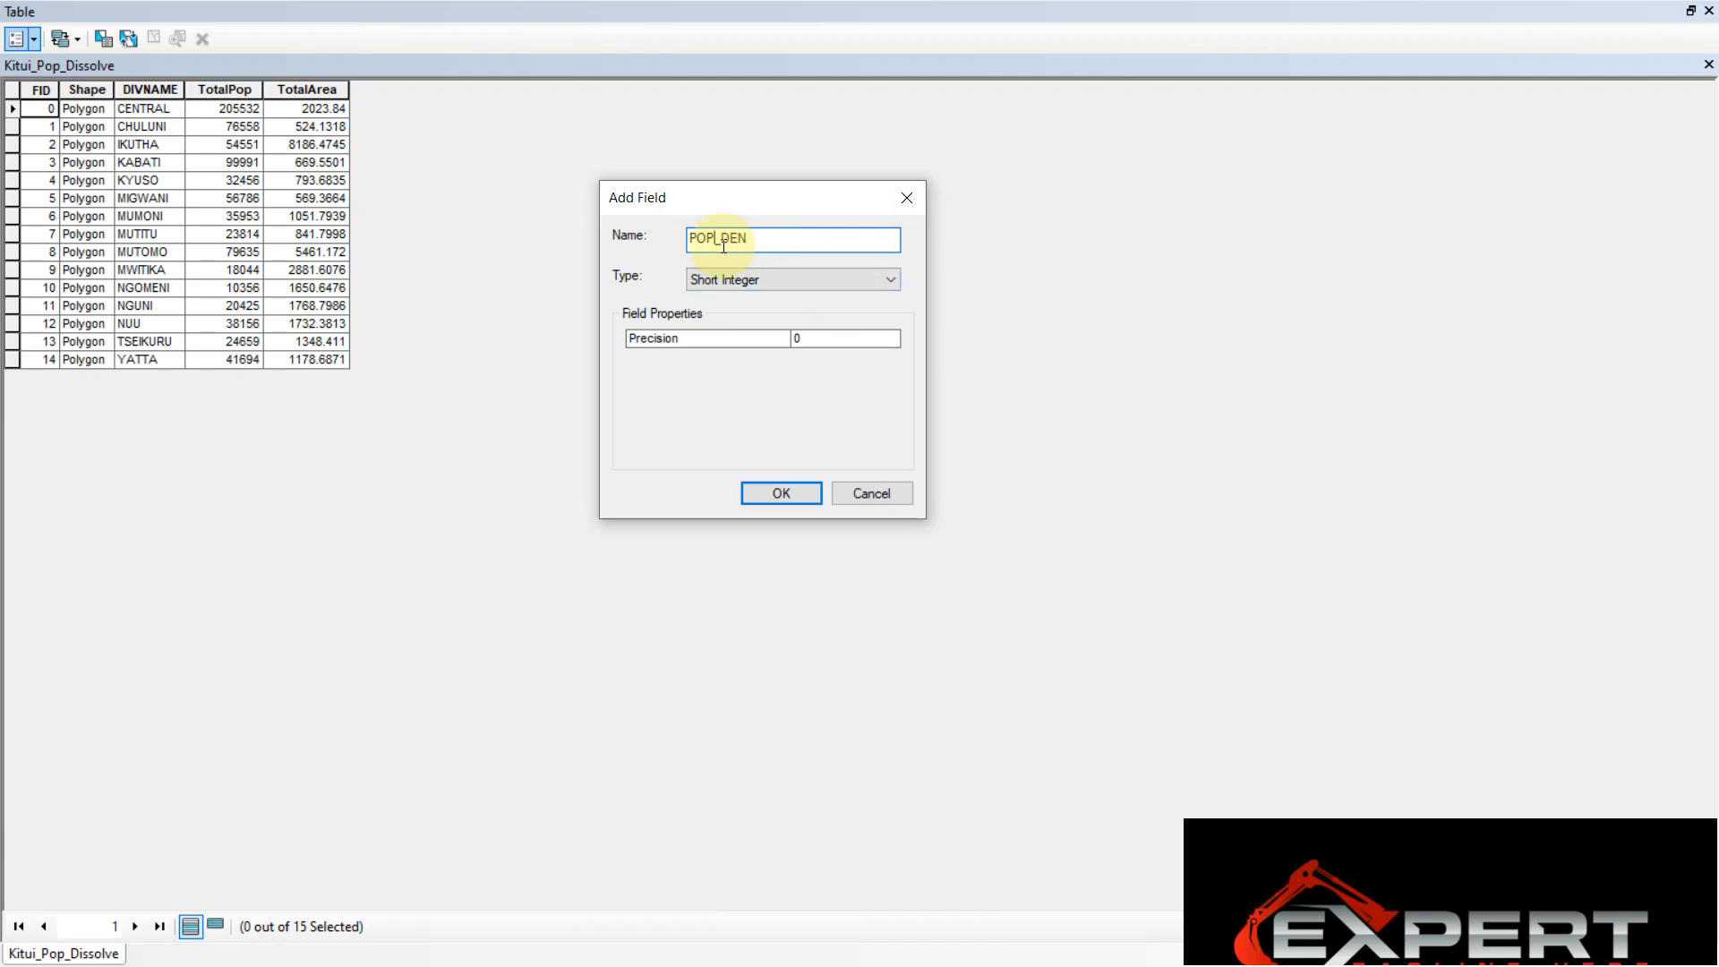
key("BackSpace")
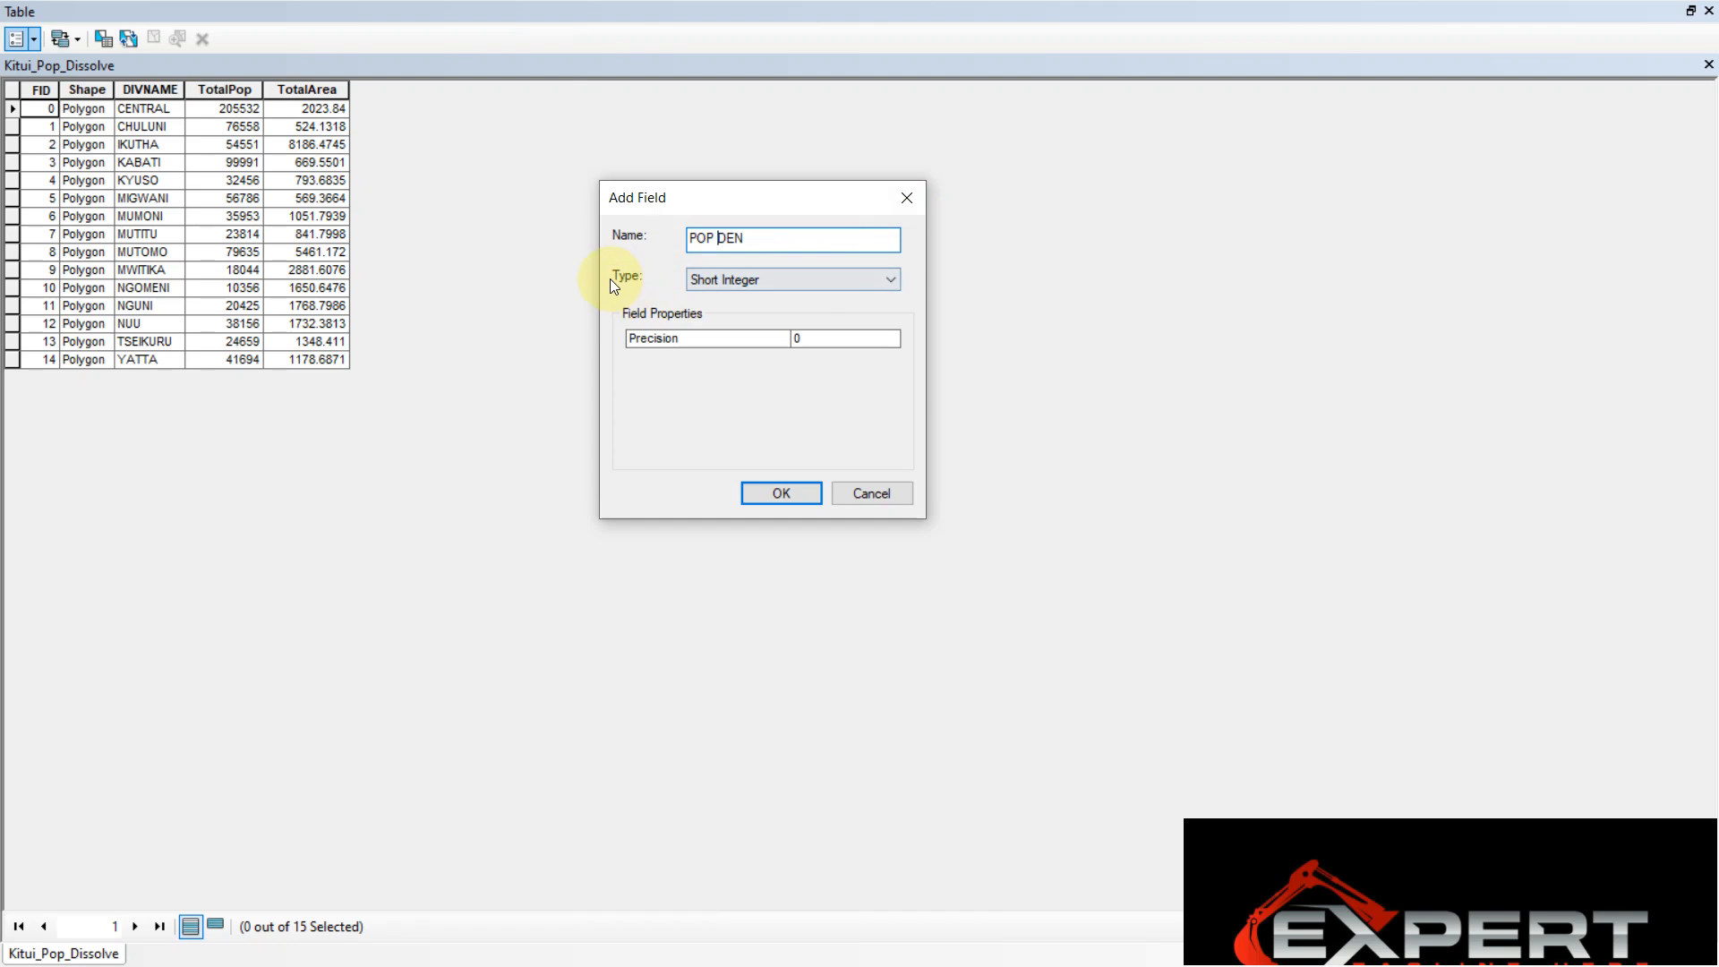
Set the field type to Float and add the field, accepting the rename to POP_DEN
left_click(719, 277)
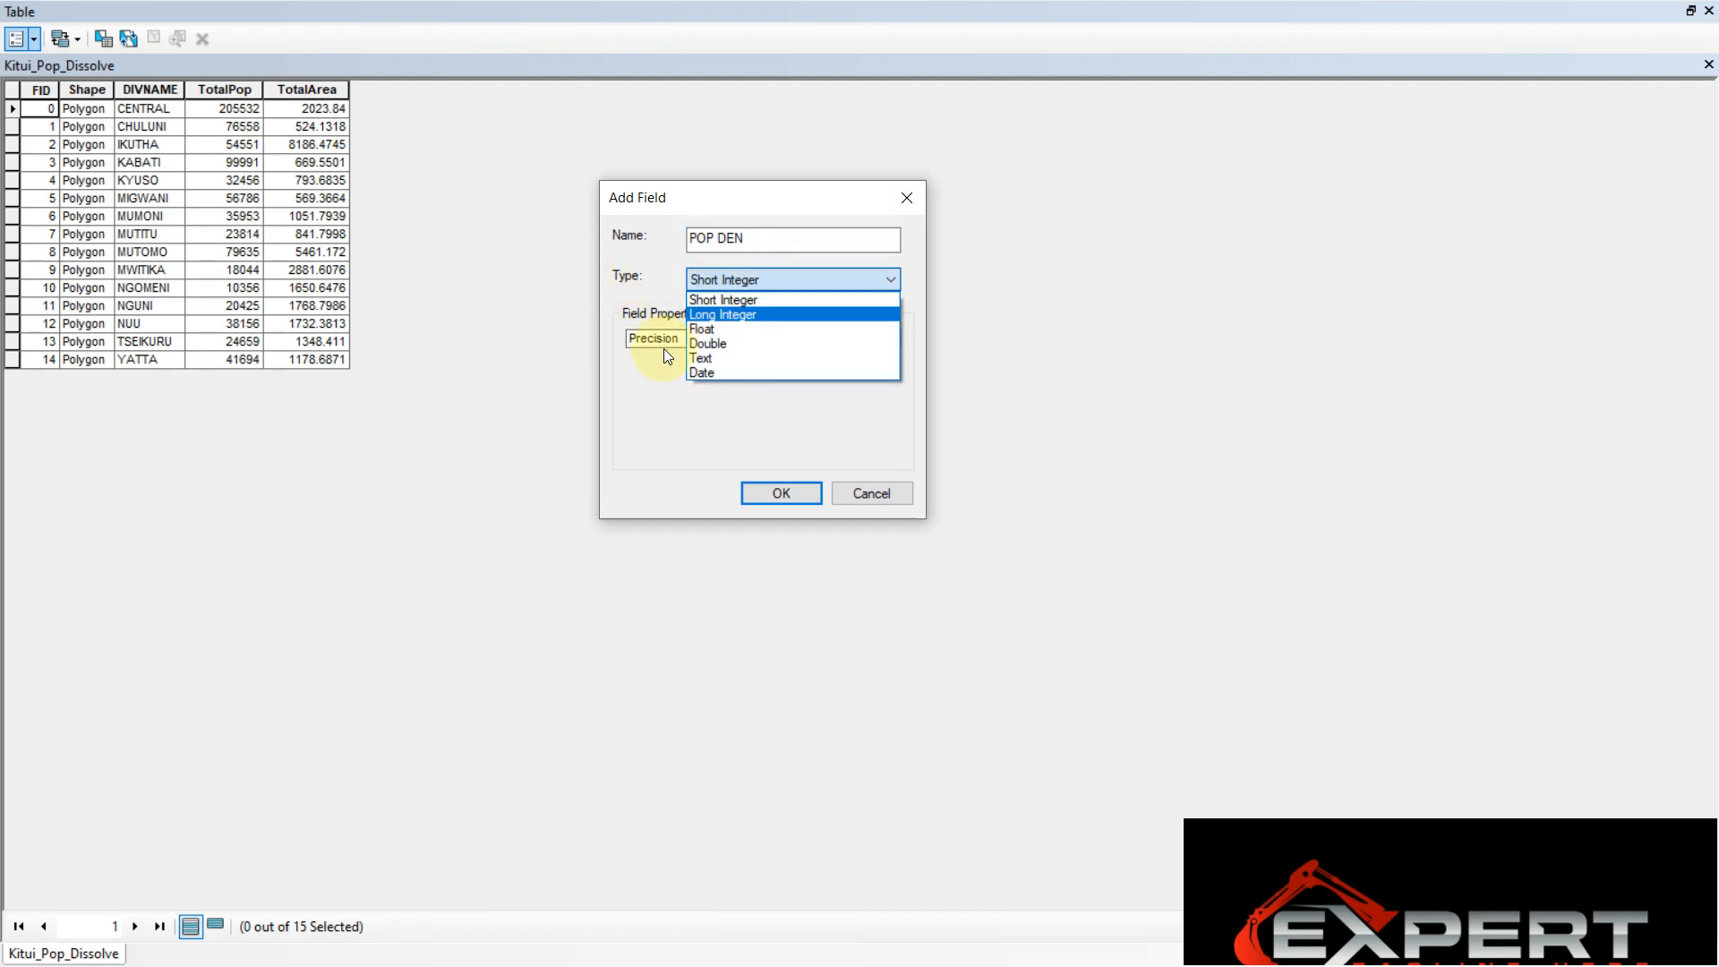
left_click(723, 330)
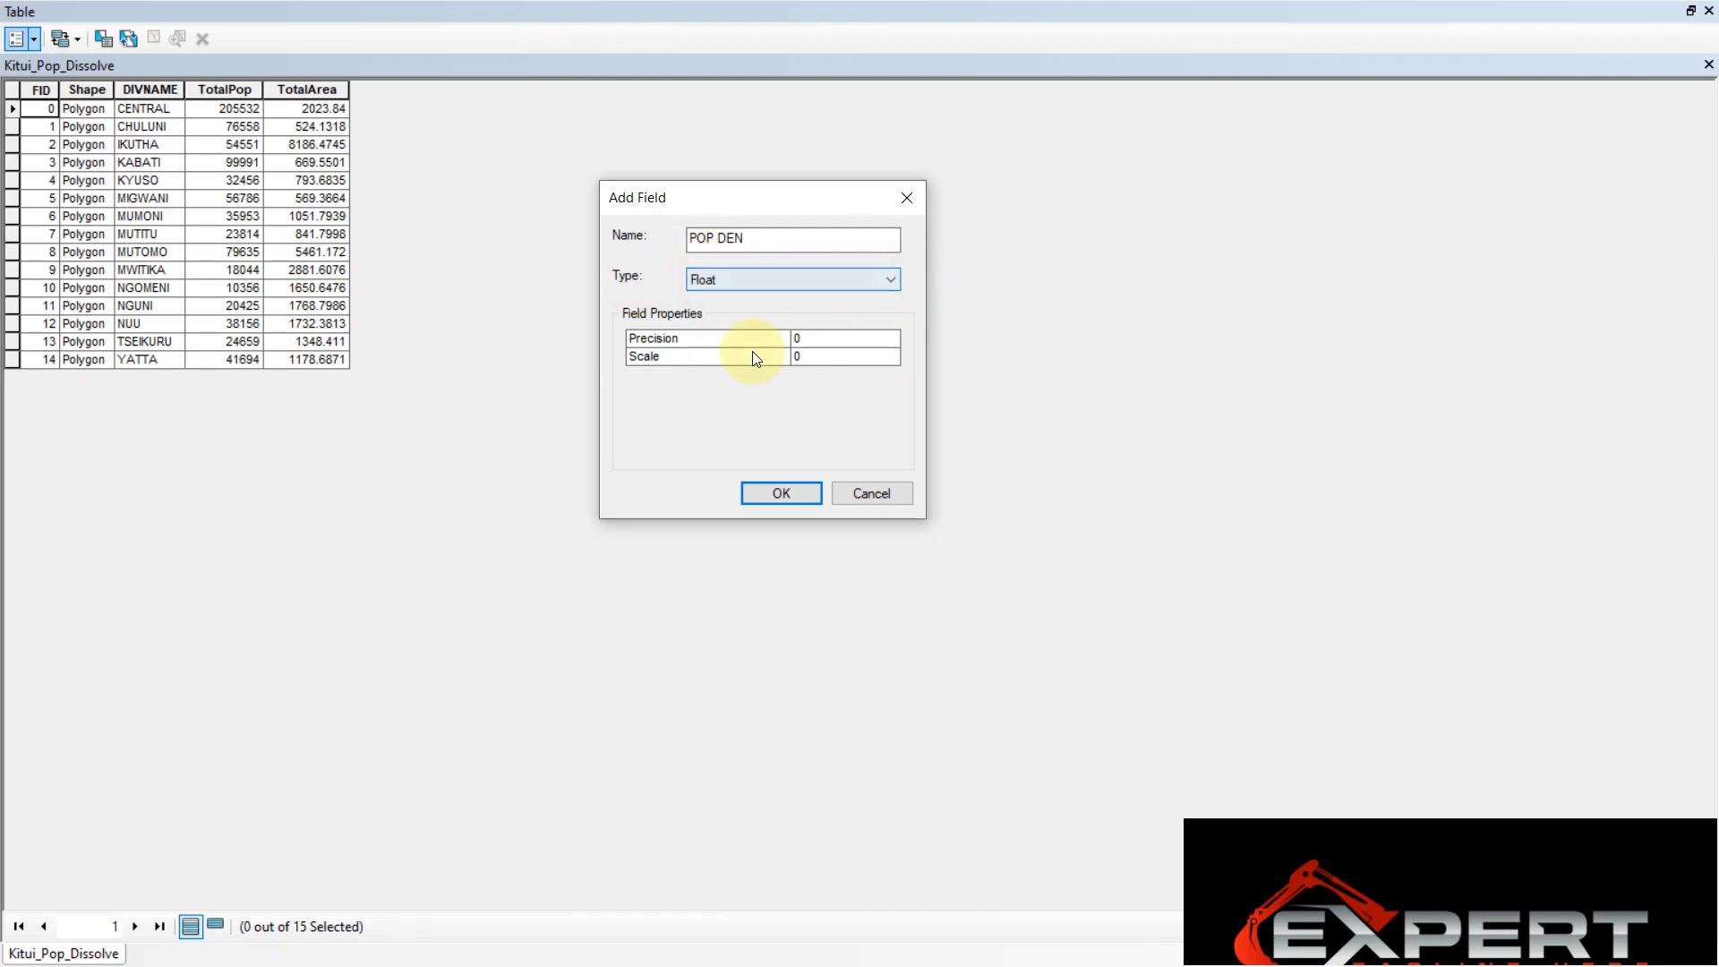
left_click(781, 282)
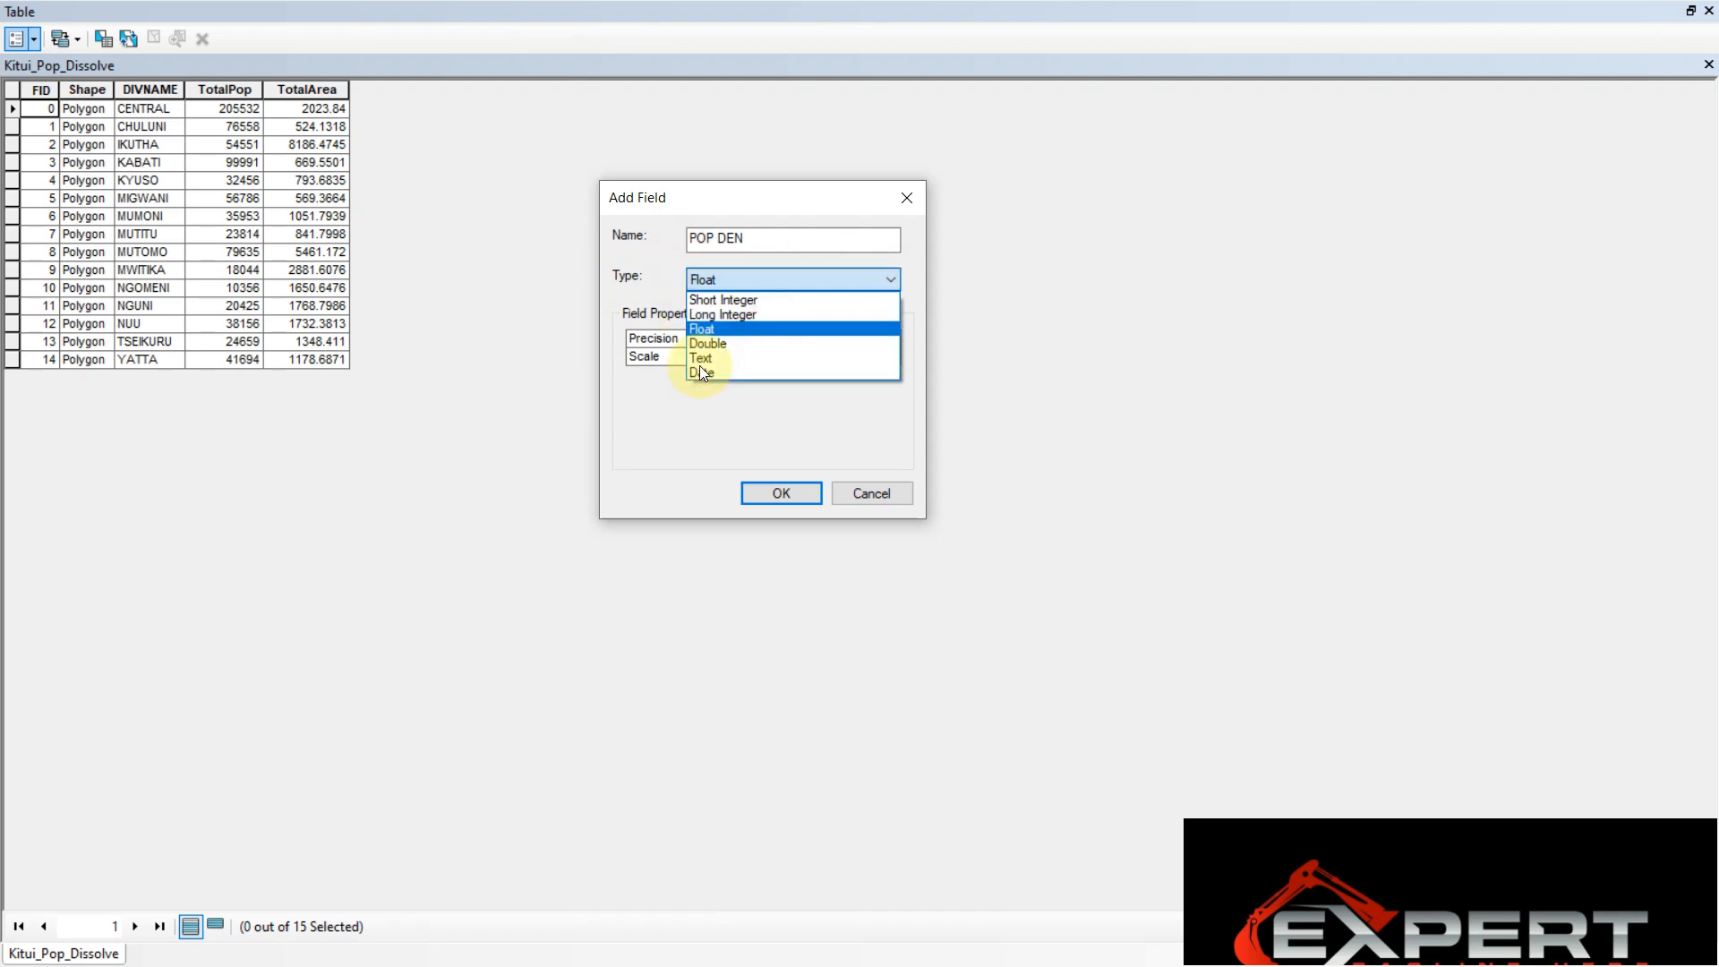
left_click(721, 330)
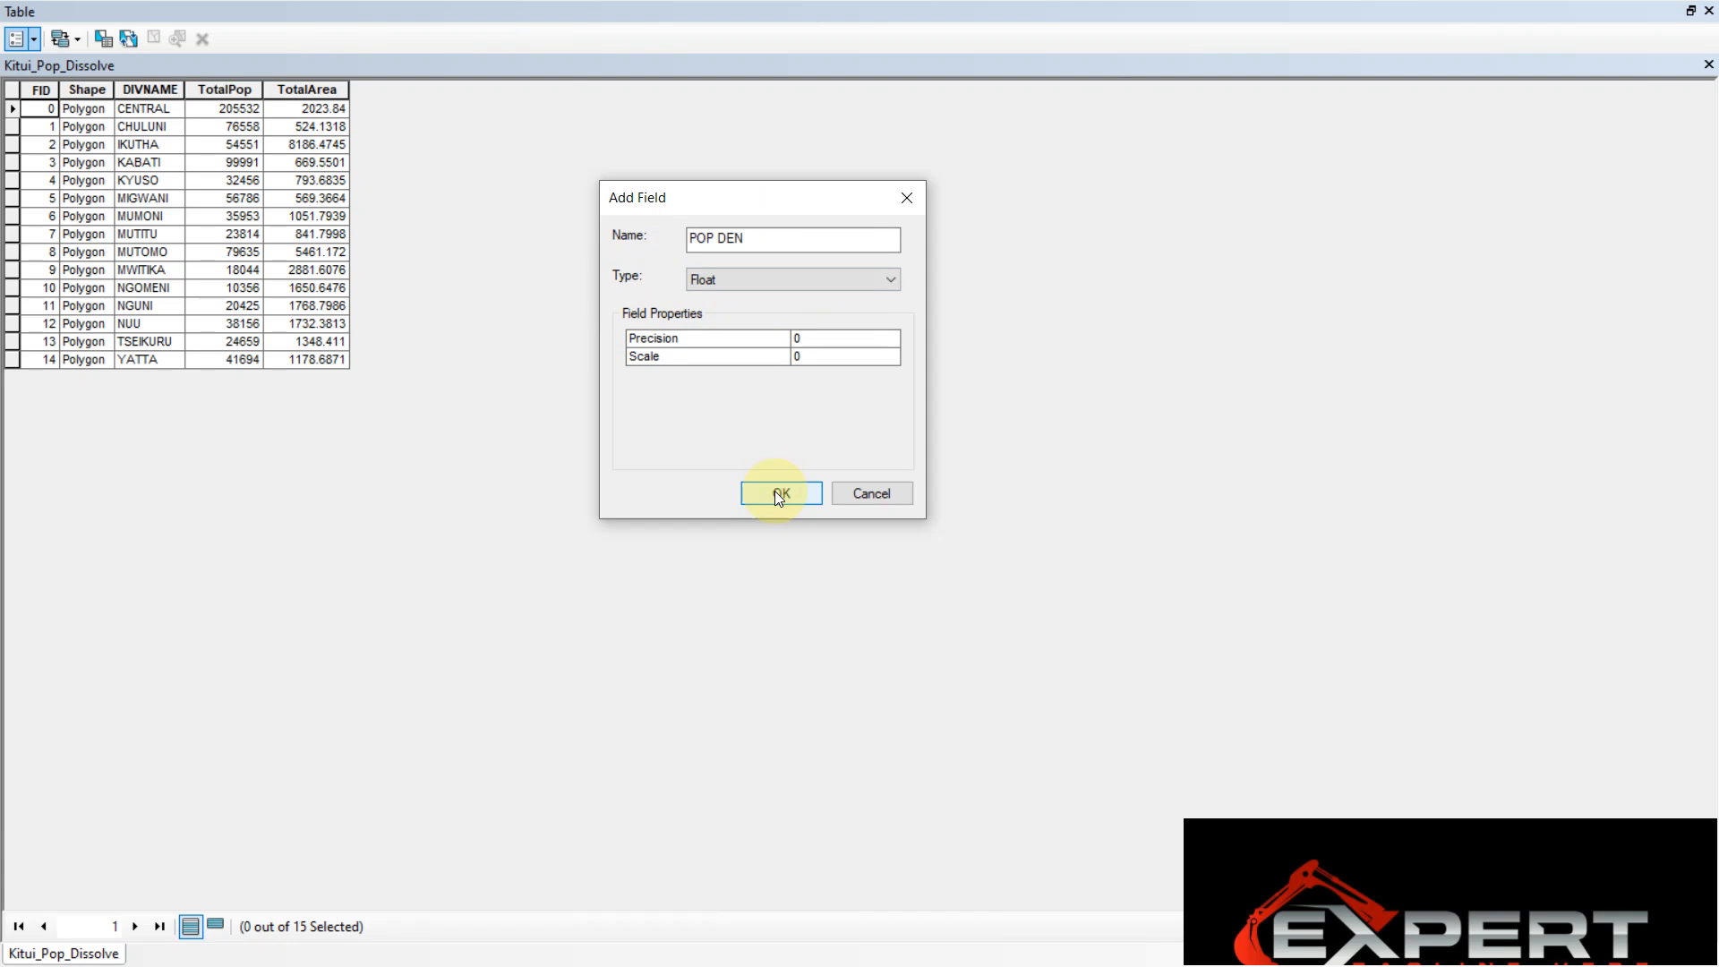
left_click(750, 493)
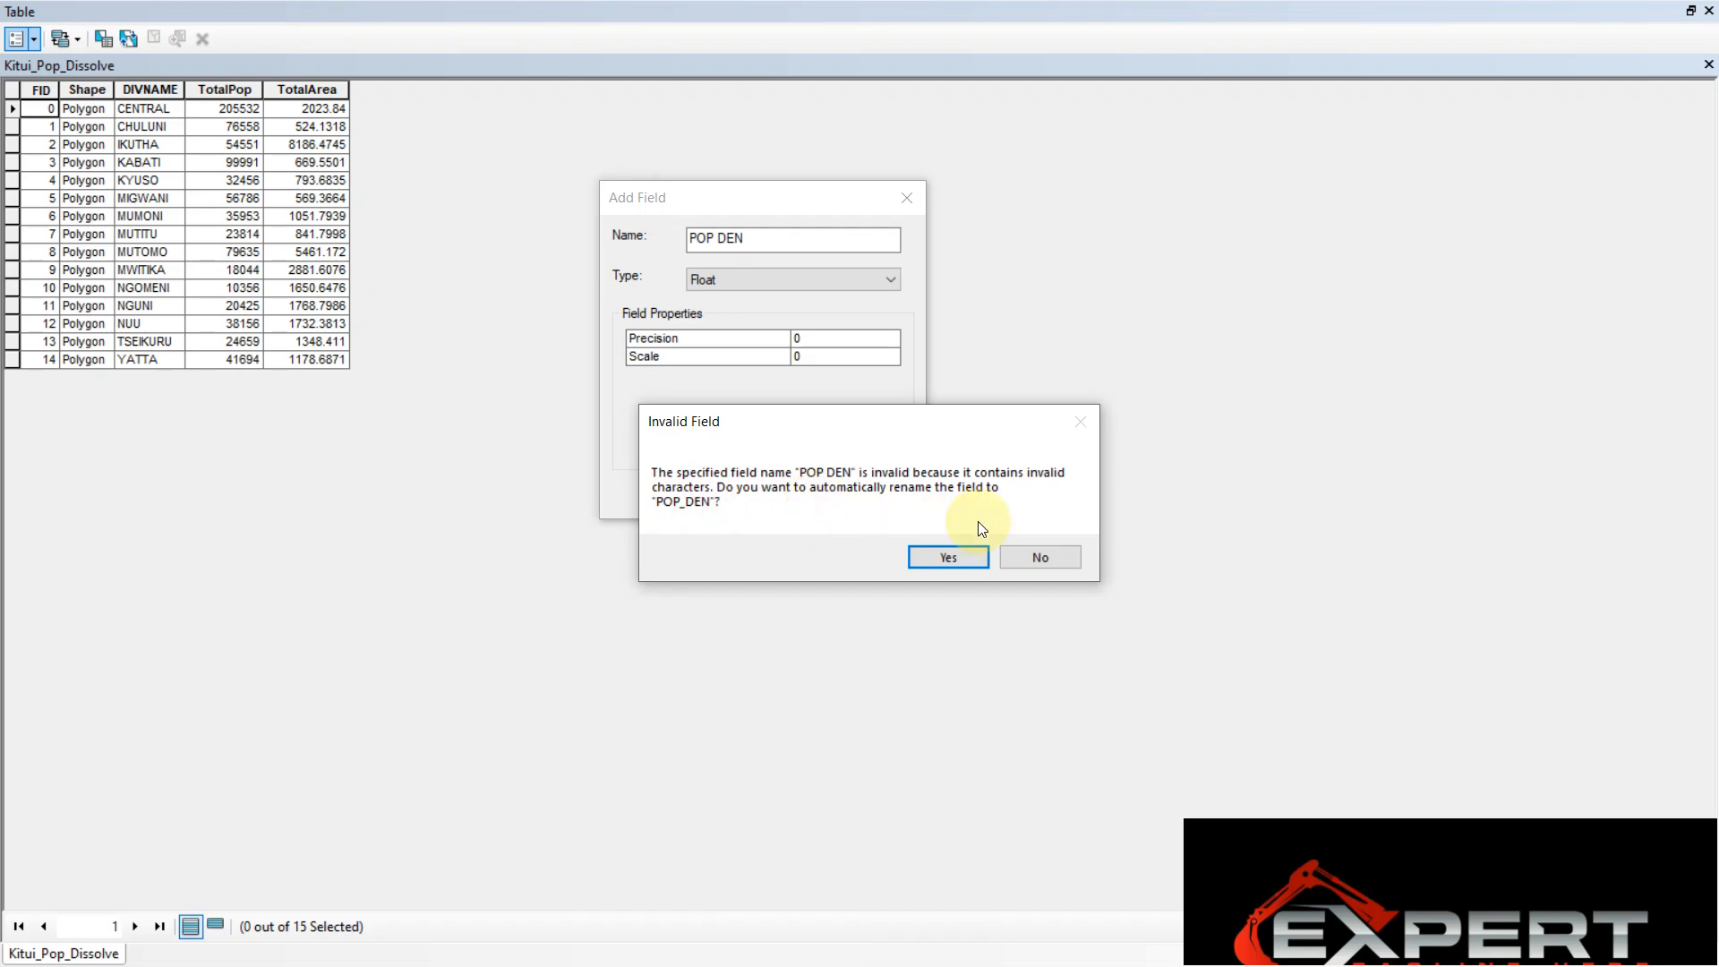
left_click(942, 567)
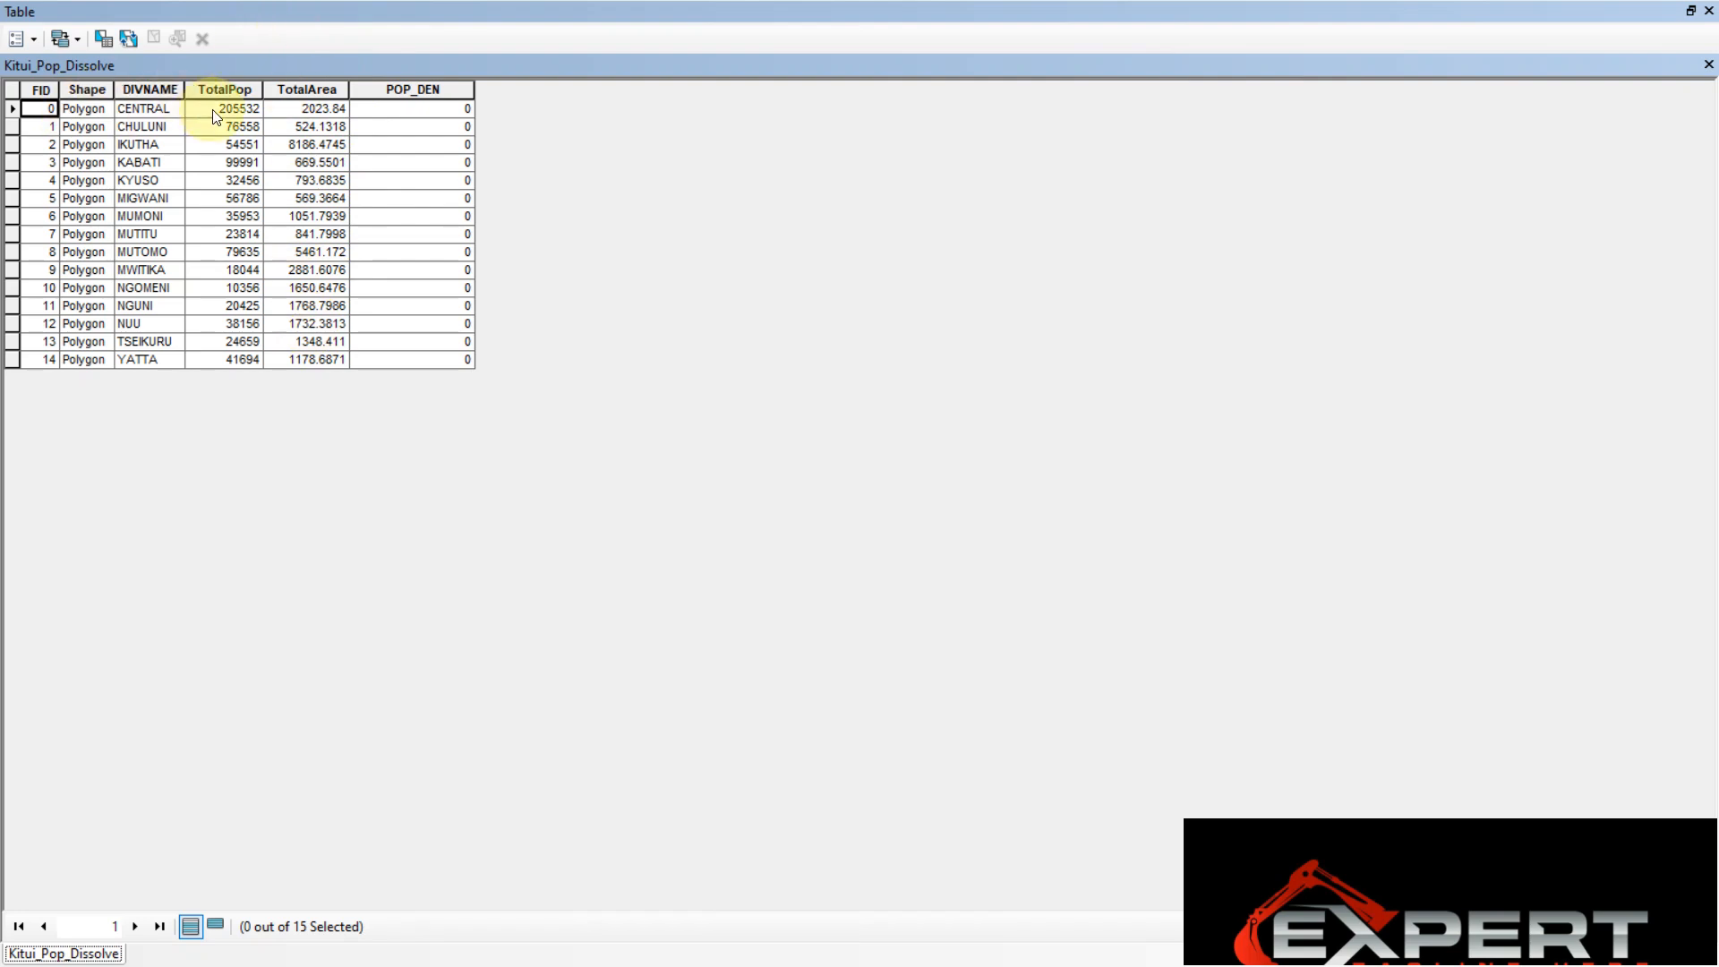
Open the Field Calculator on the POP_DEN field, agreeing to calculate outside an edit session
right_click(441, 90)
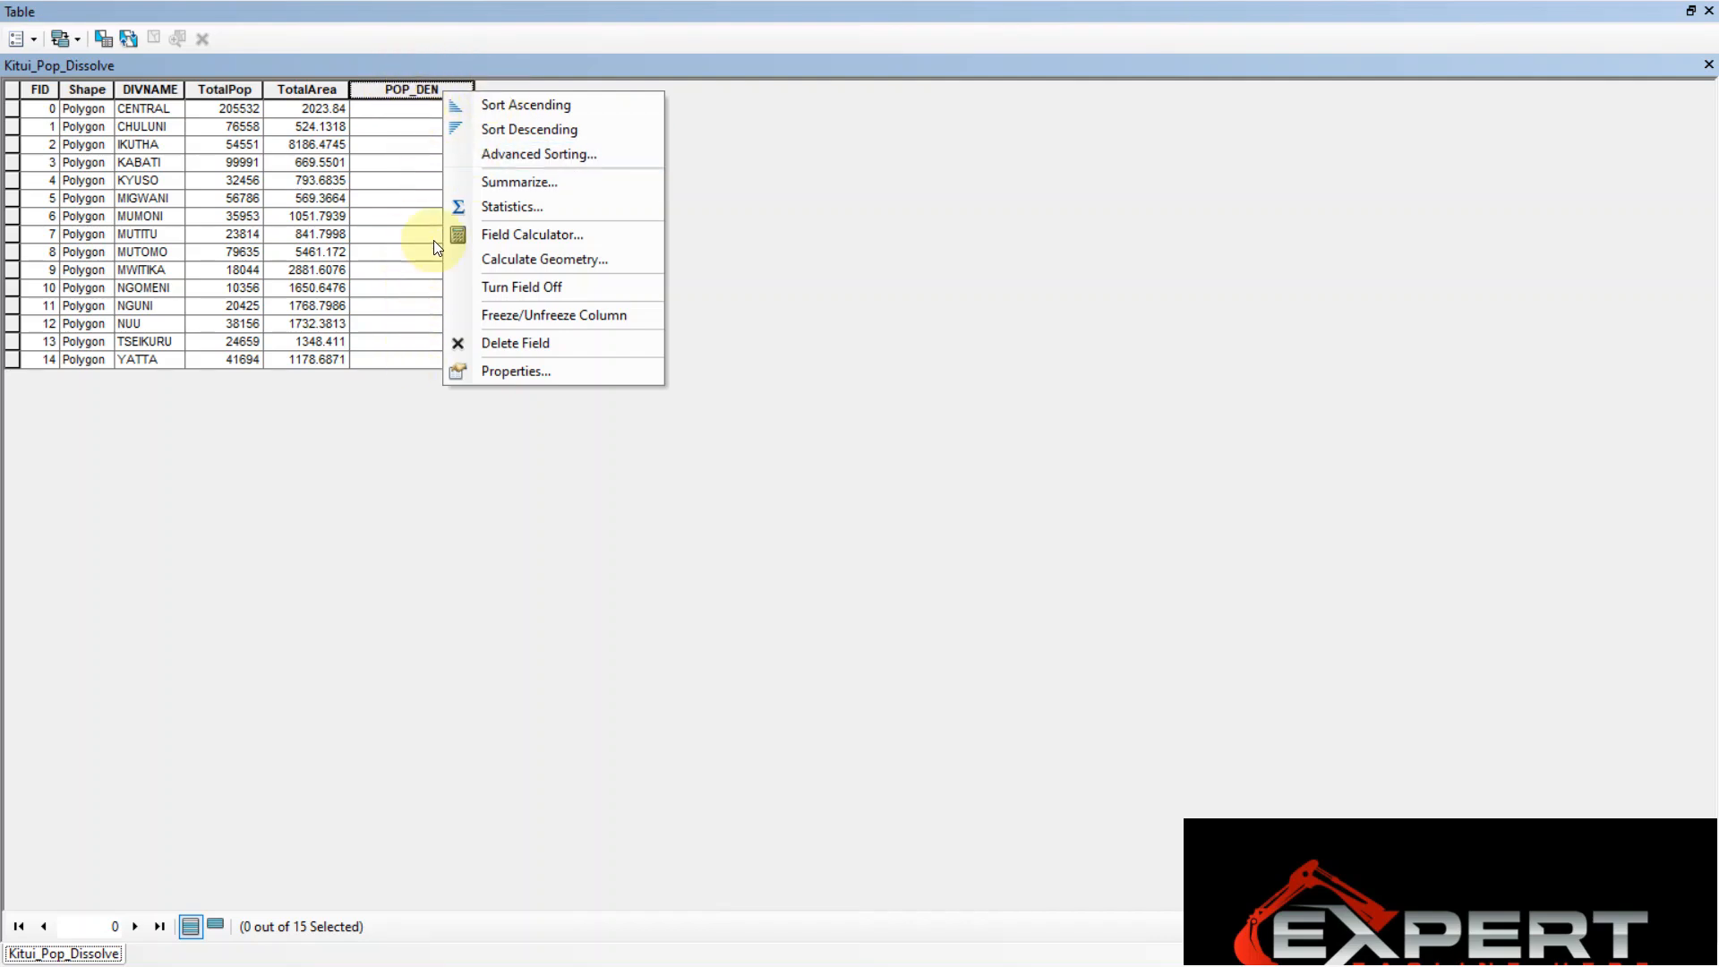
left_click(523, 234)
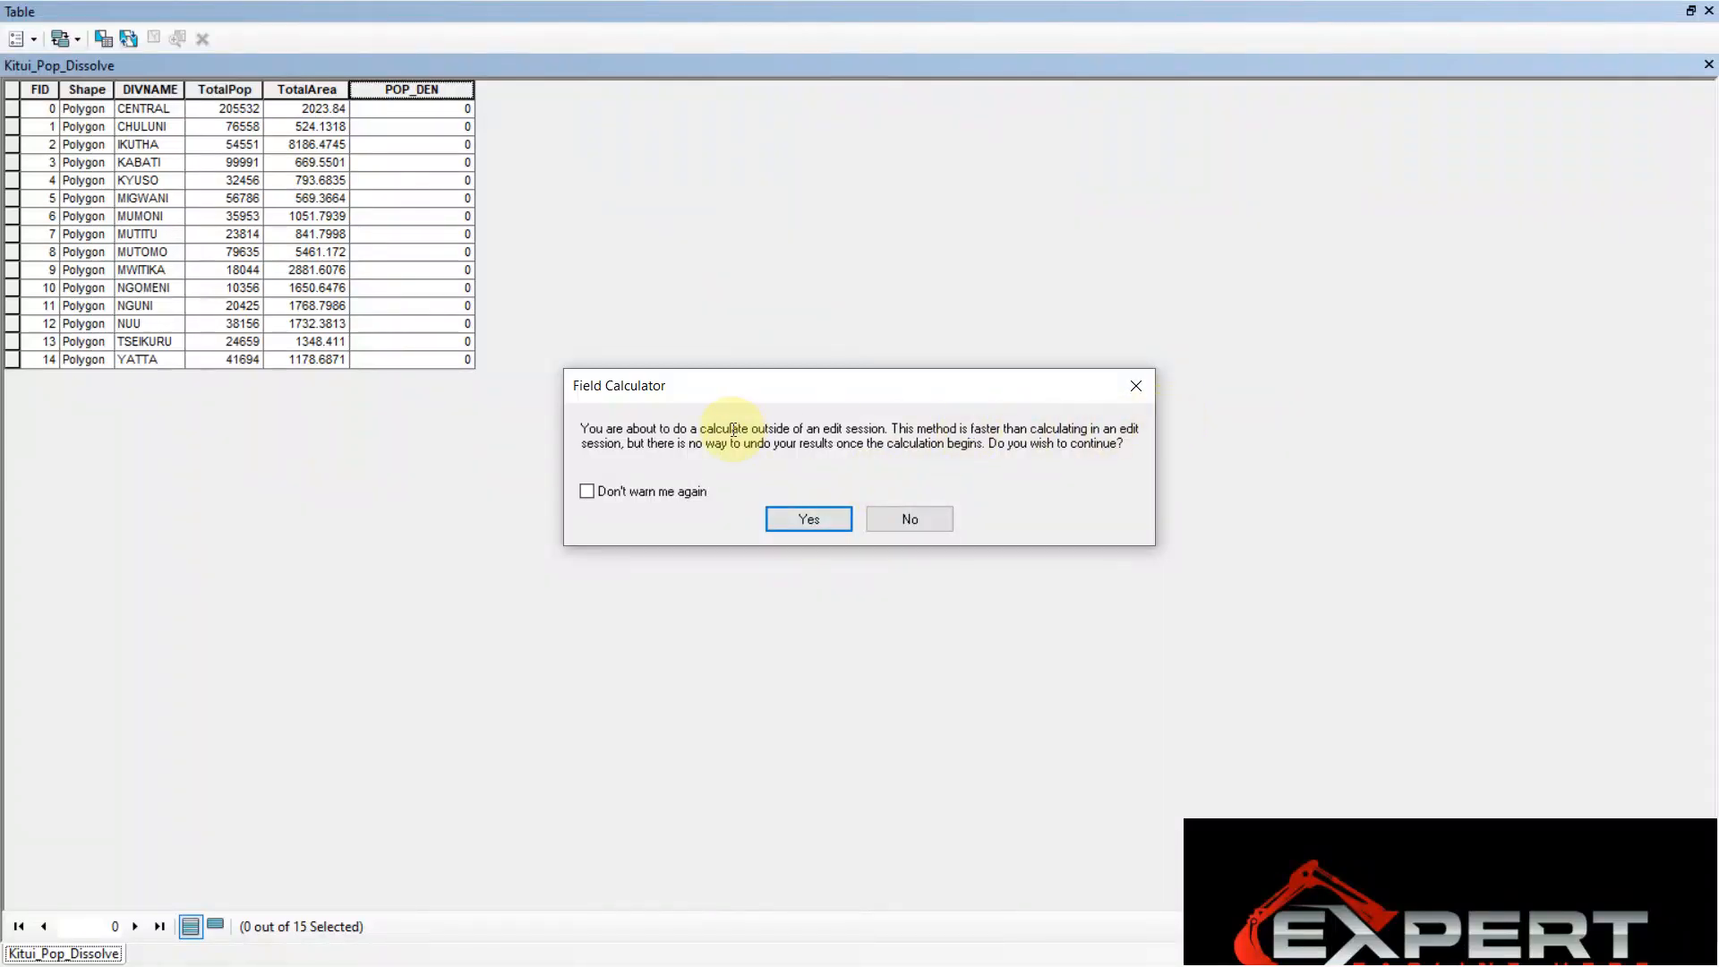
left_click(827, 518)
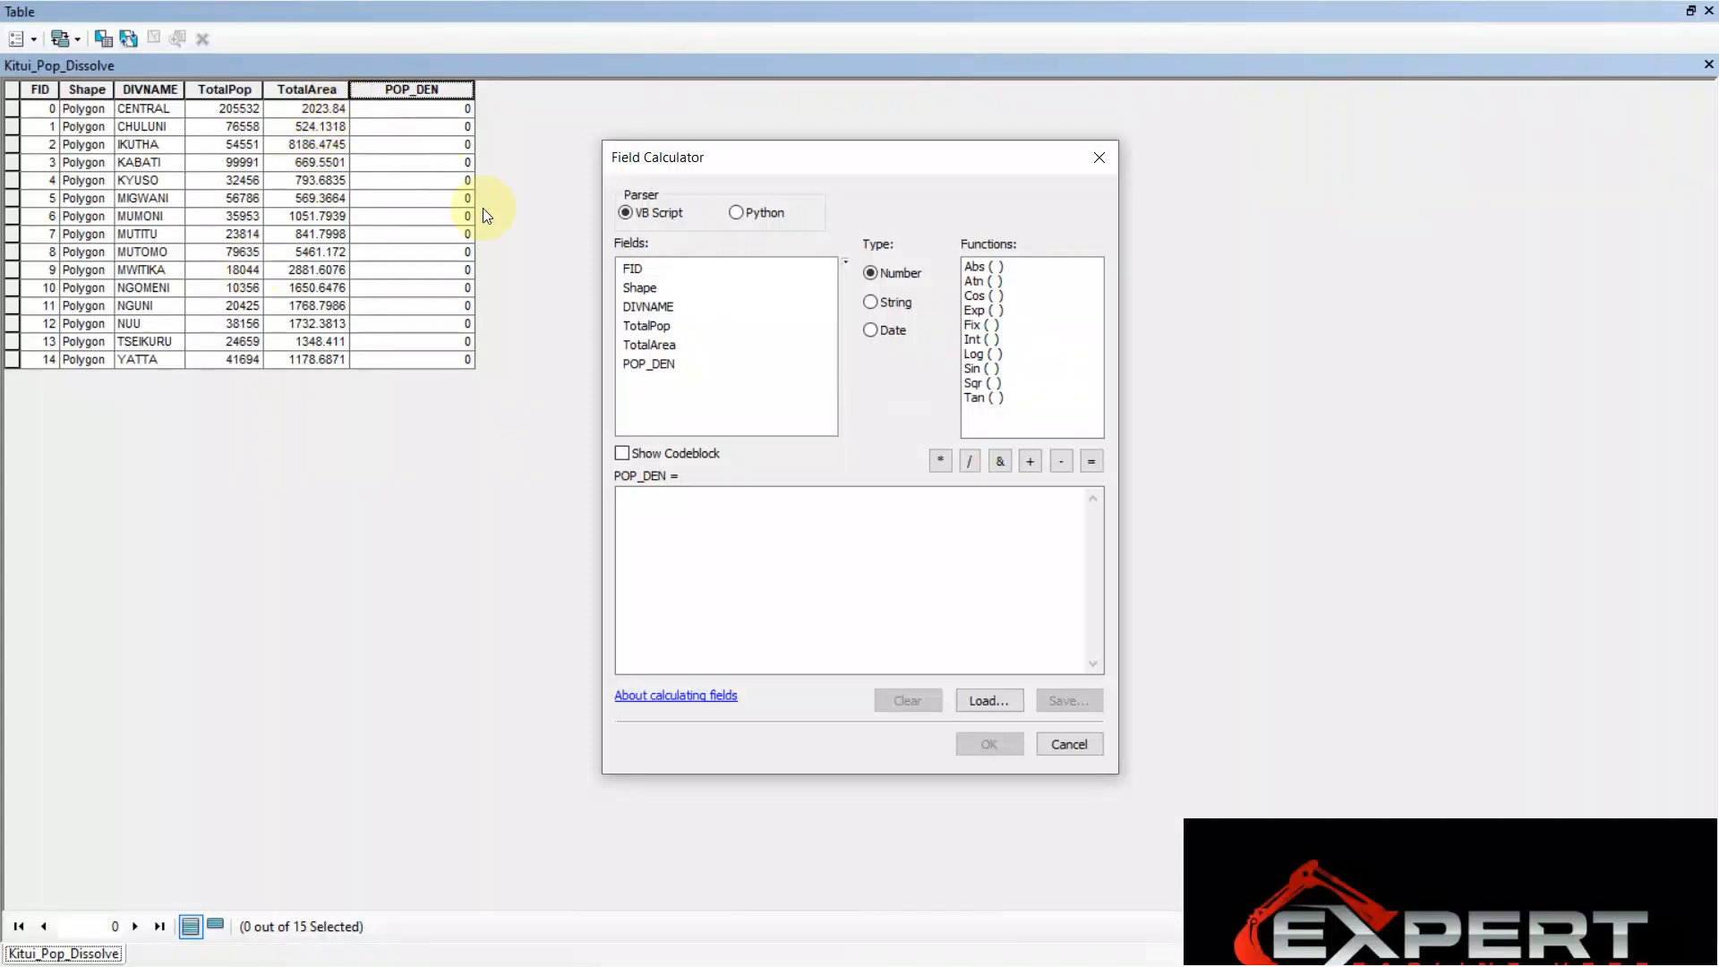
double_click(655, 325)
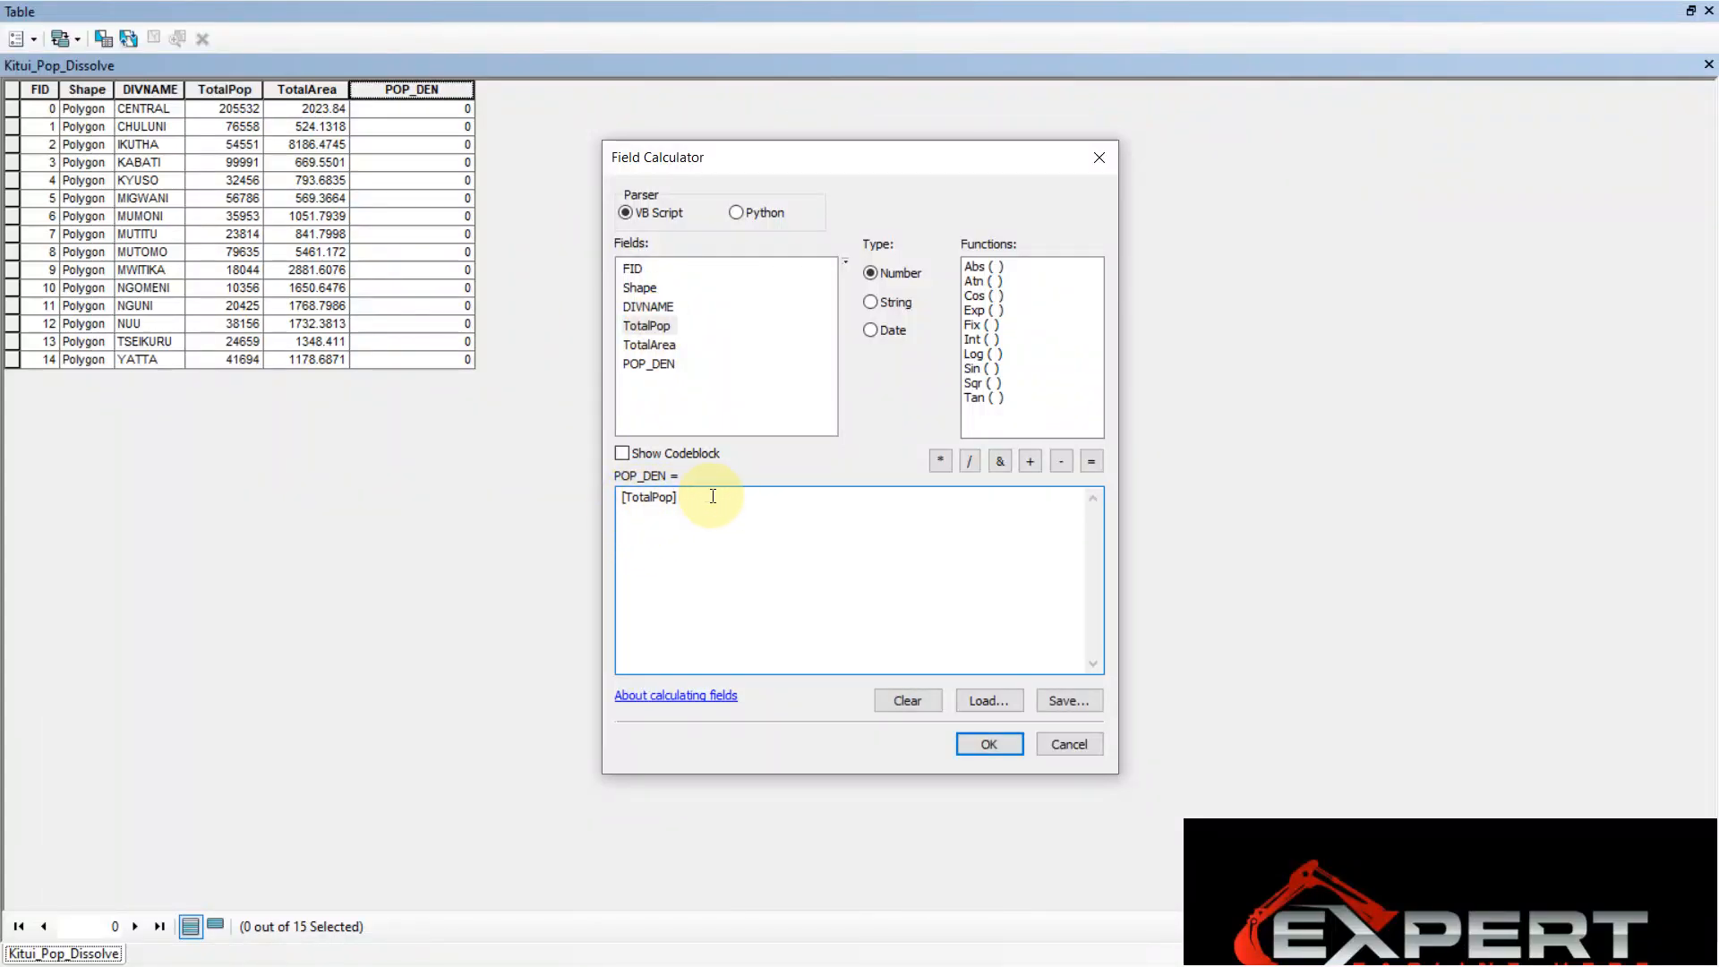
left_click(970, 461)
double_click(652, 345)
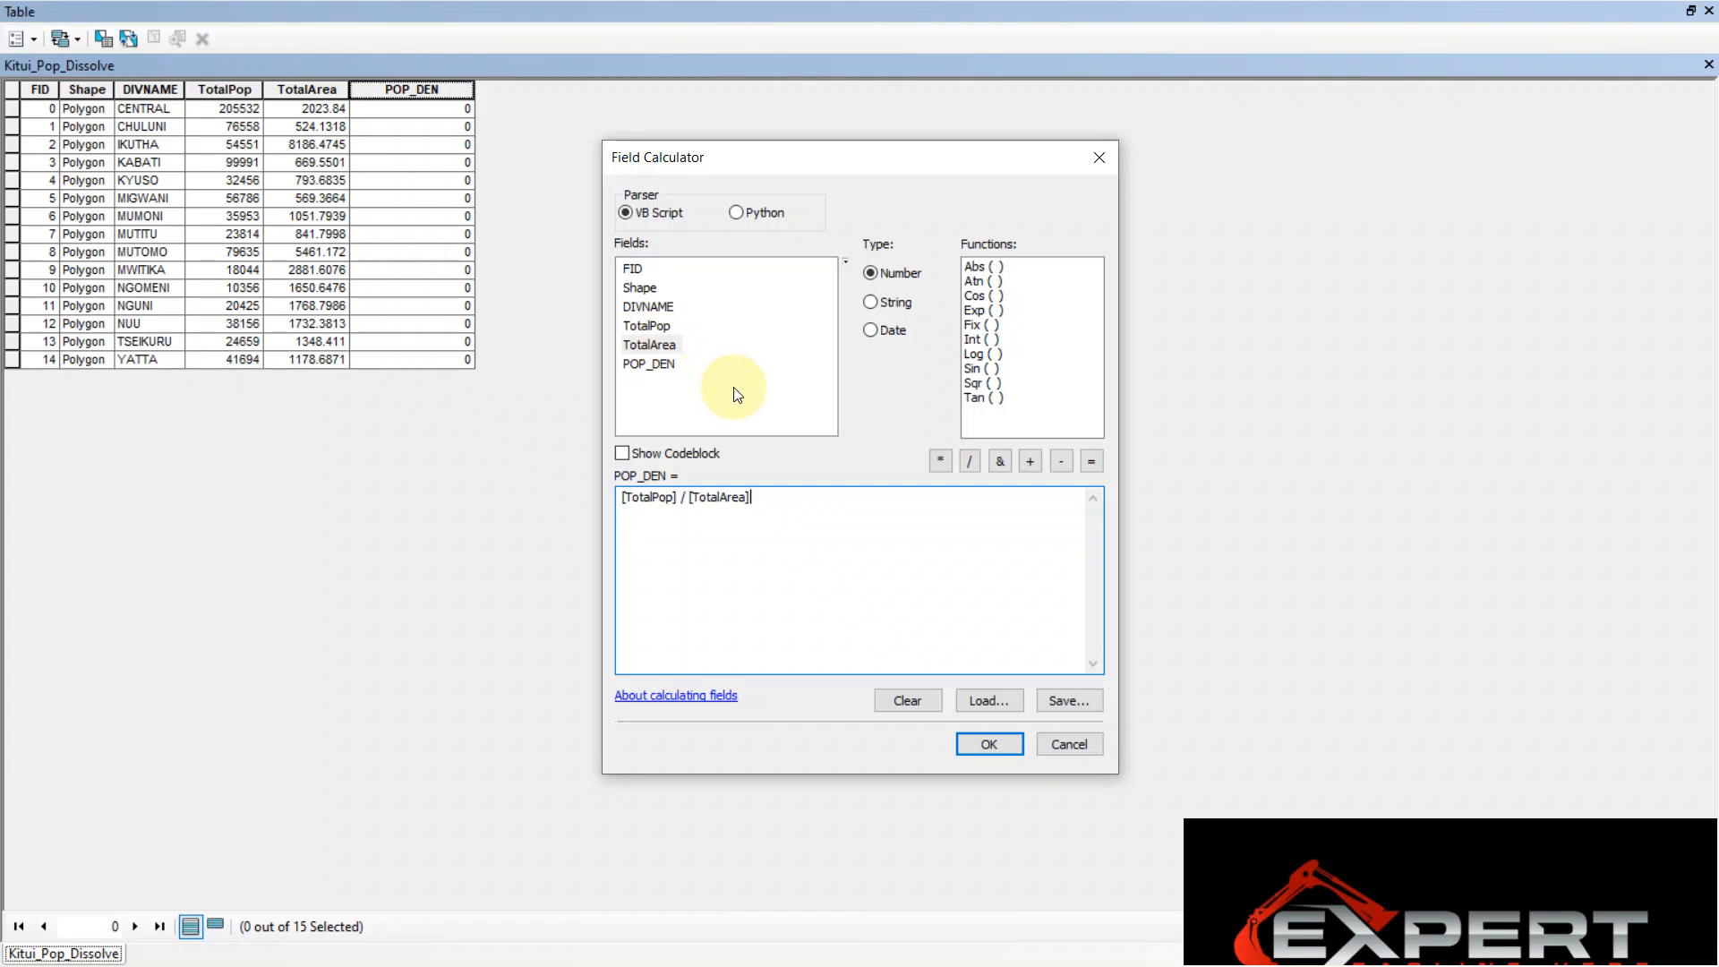
left_click(907, 702)
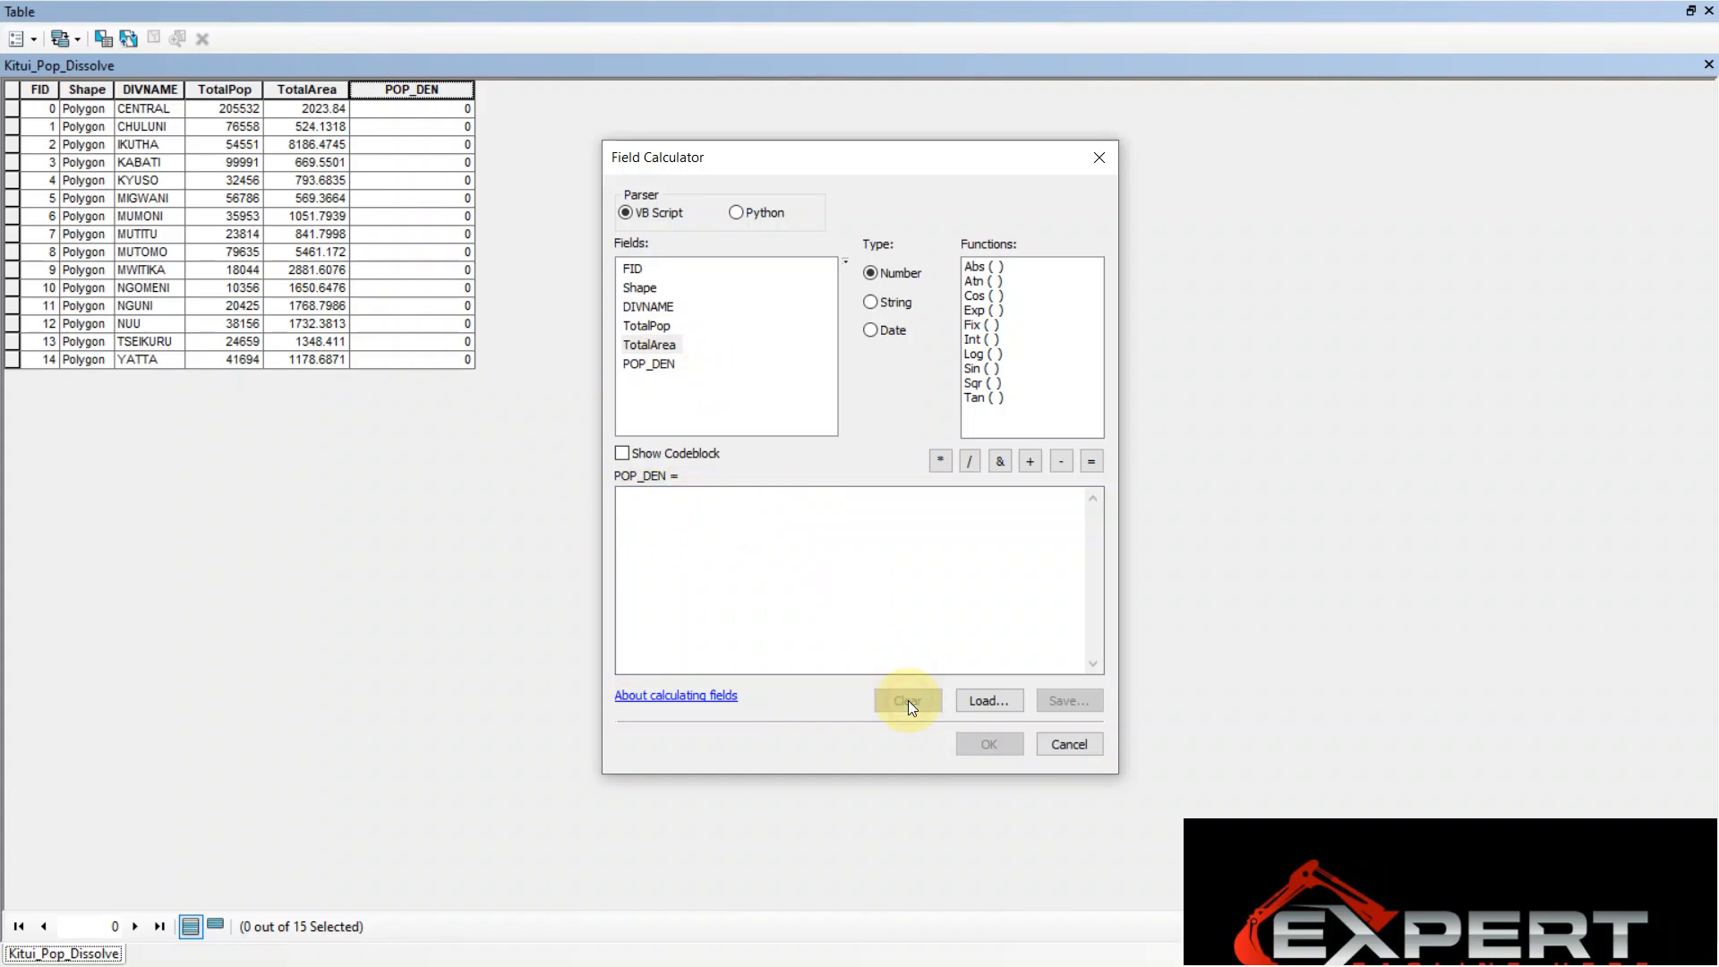
Calculate POP_DEN with the expression [TotalPop] / [TotalArea]
double_click(653, 322)
left_click(969, 462)
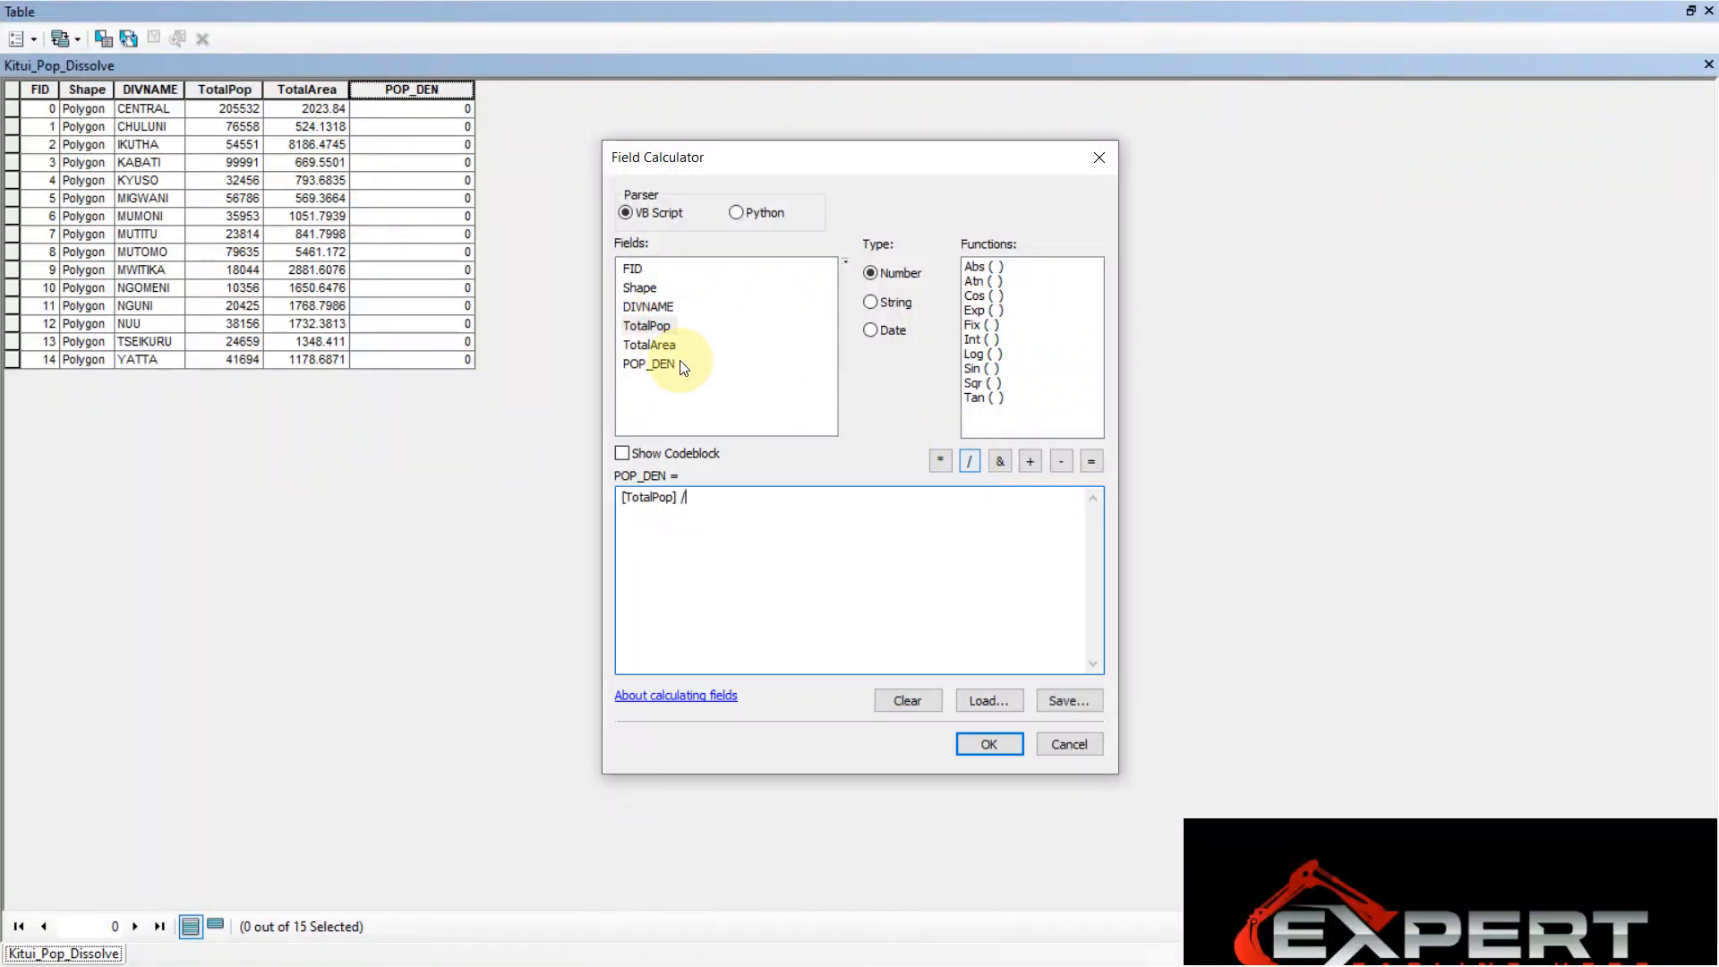
double_click(654, 344)
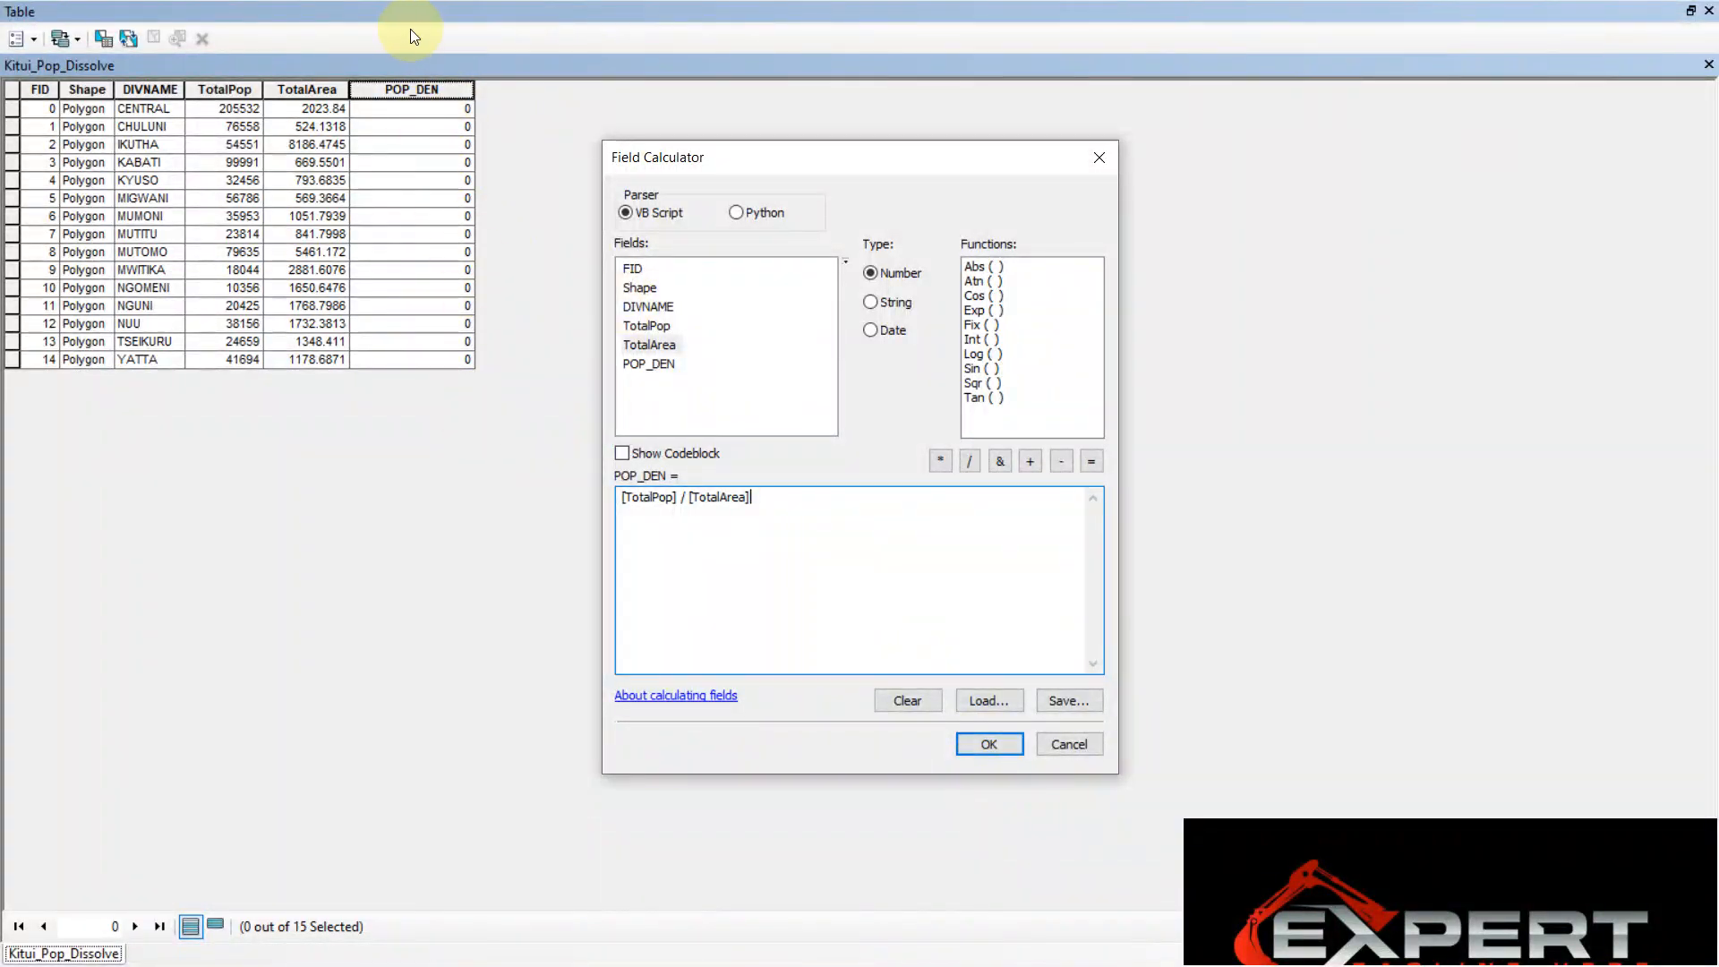
left_click(981, 744)
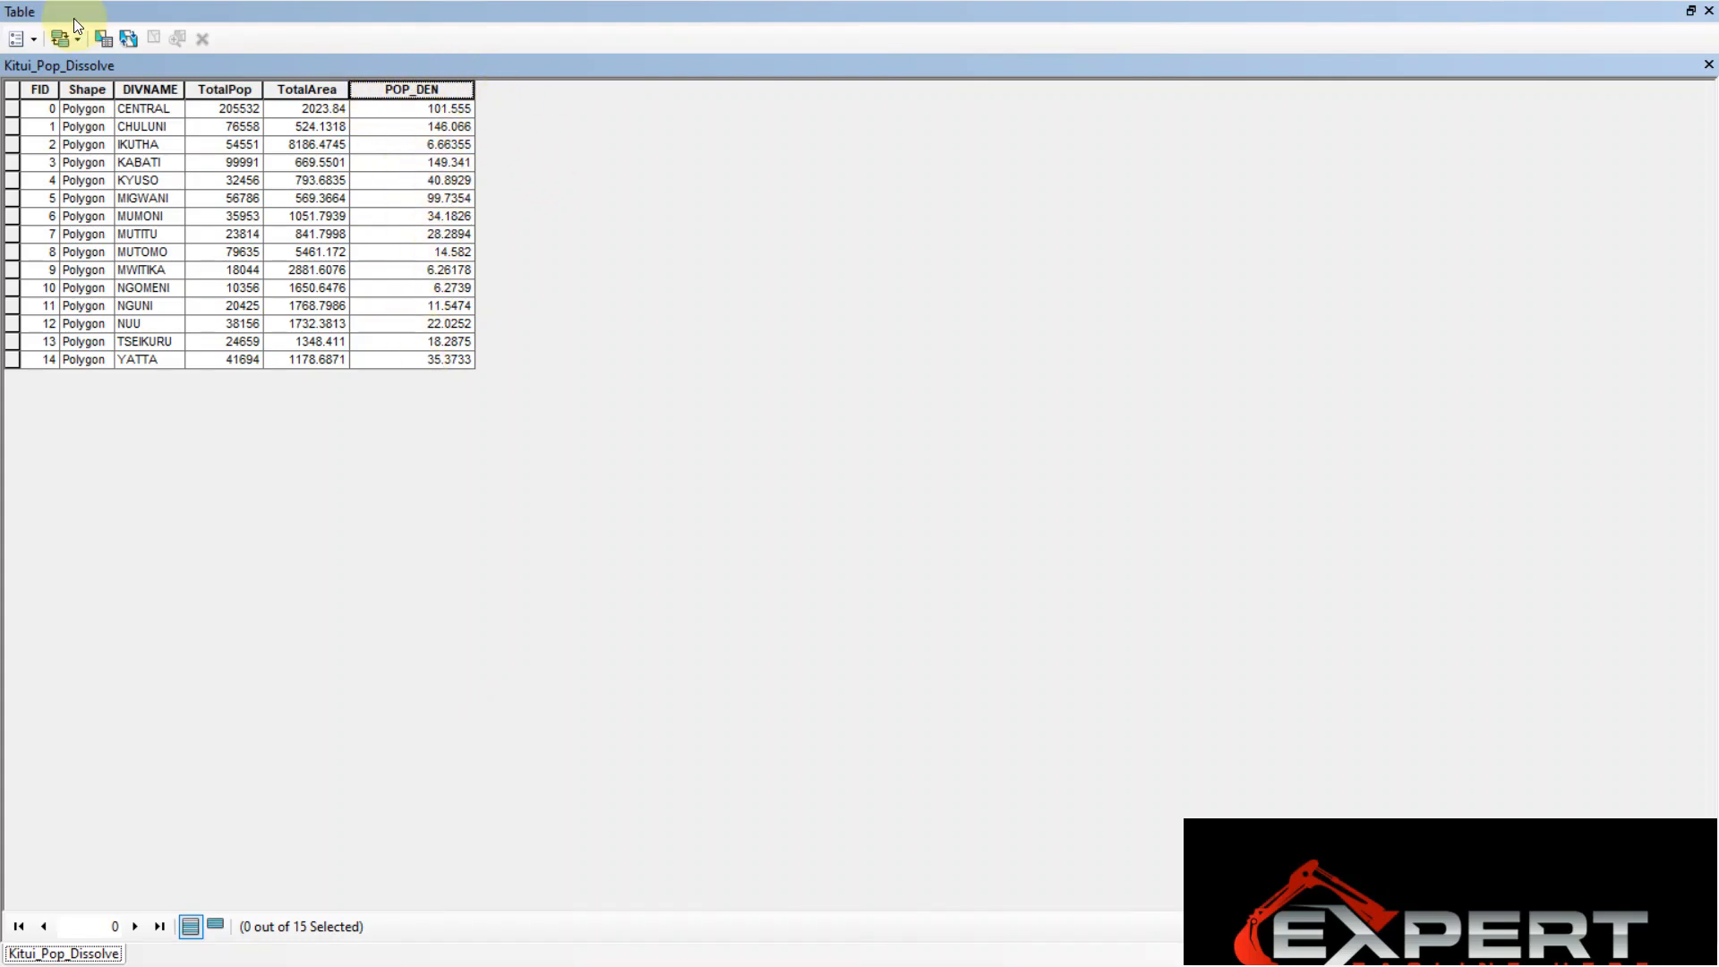
Close the attribute table and glance at the layout view before returning to the data view
left_click(1708, 10)
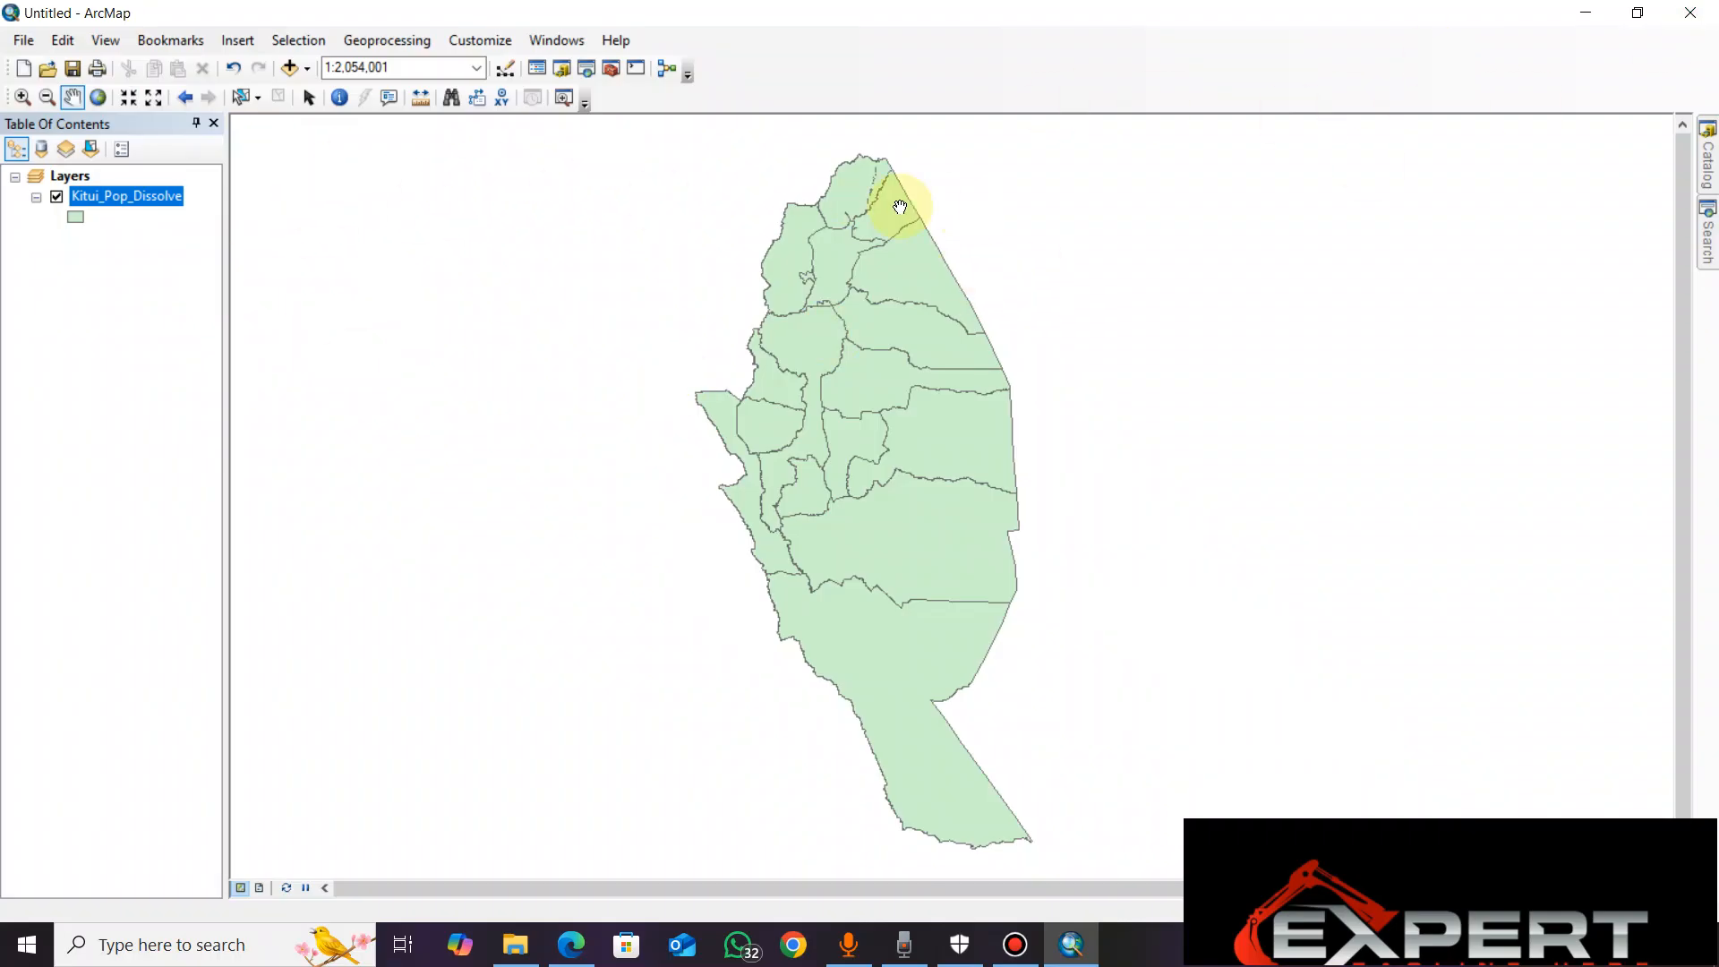
left_click(262, 894)
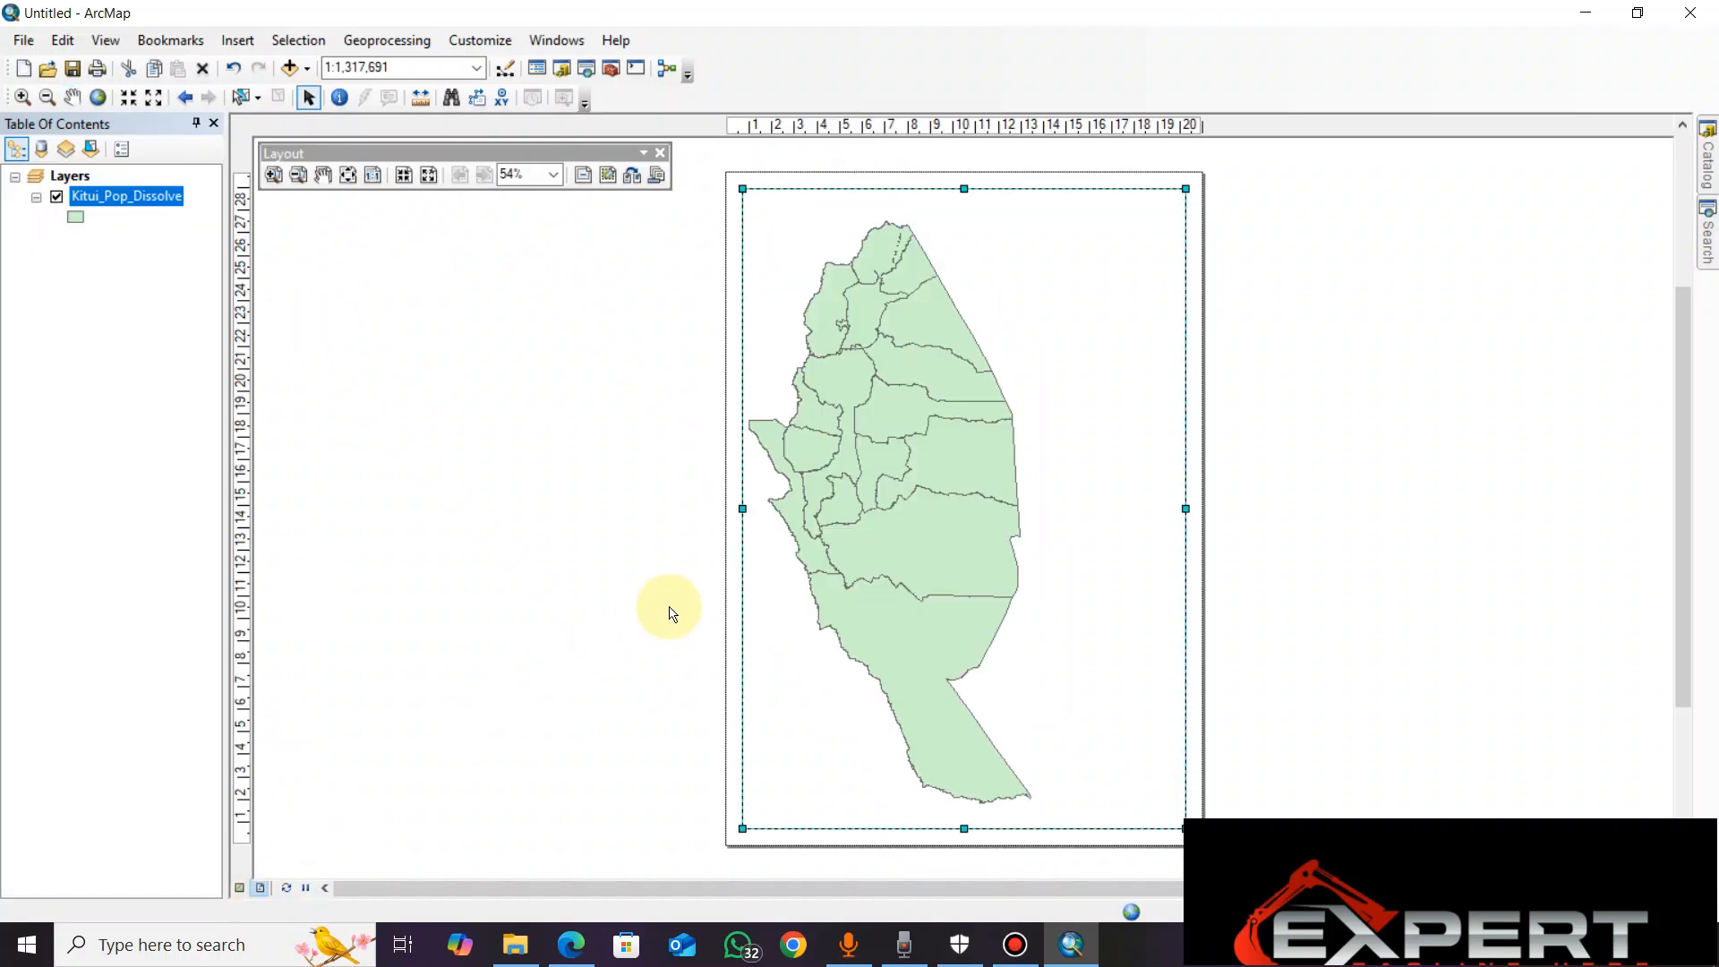
left_click(240, 888)
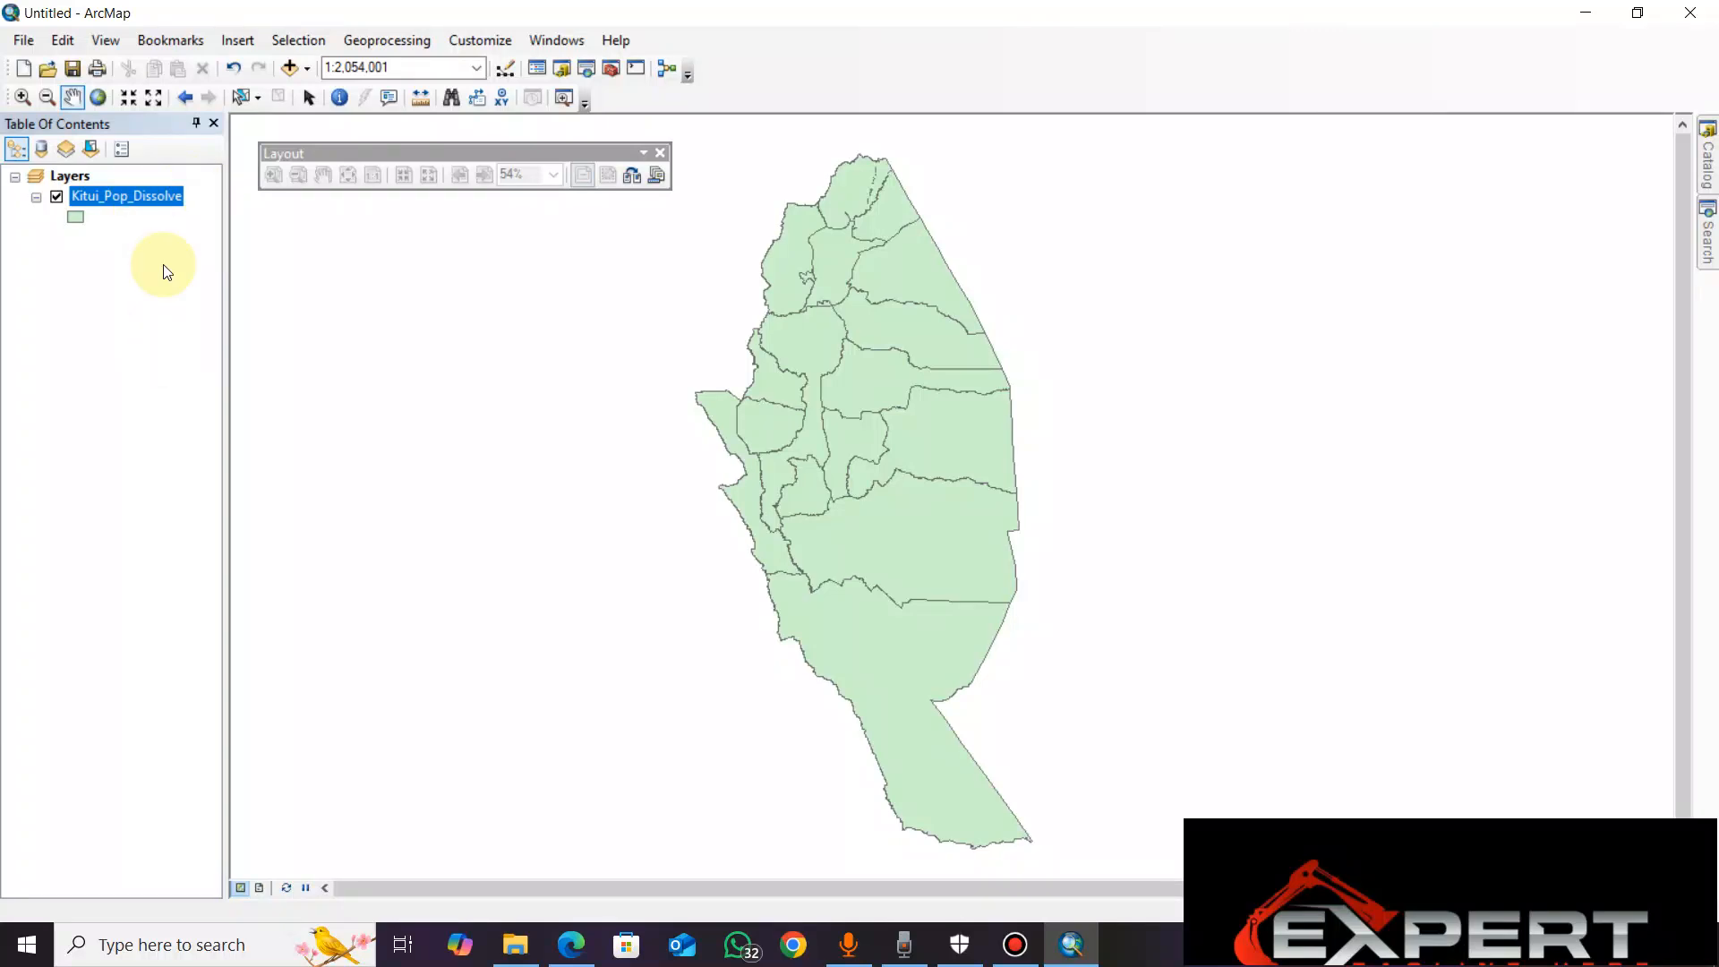
Open the Kitui_Pop_Dissolve layer properties and browse through its tabs, ending on Symbology
right_click(145, 195)
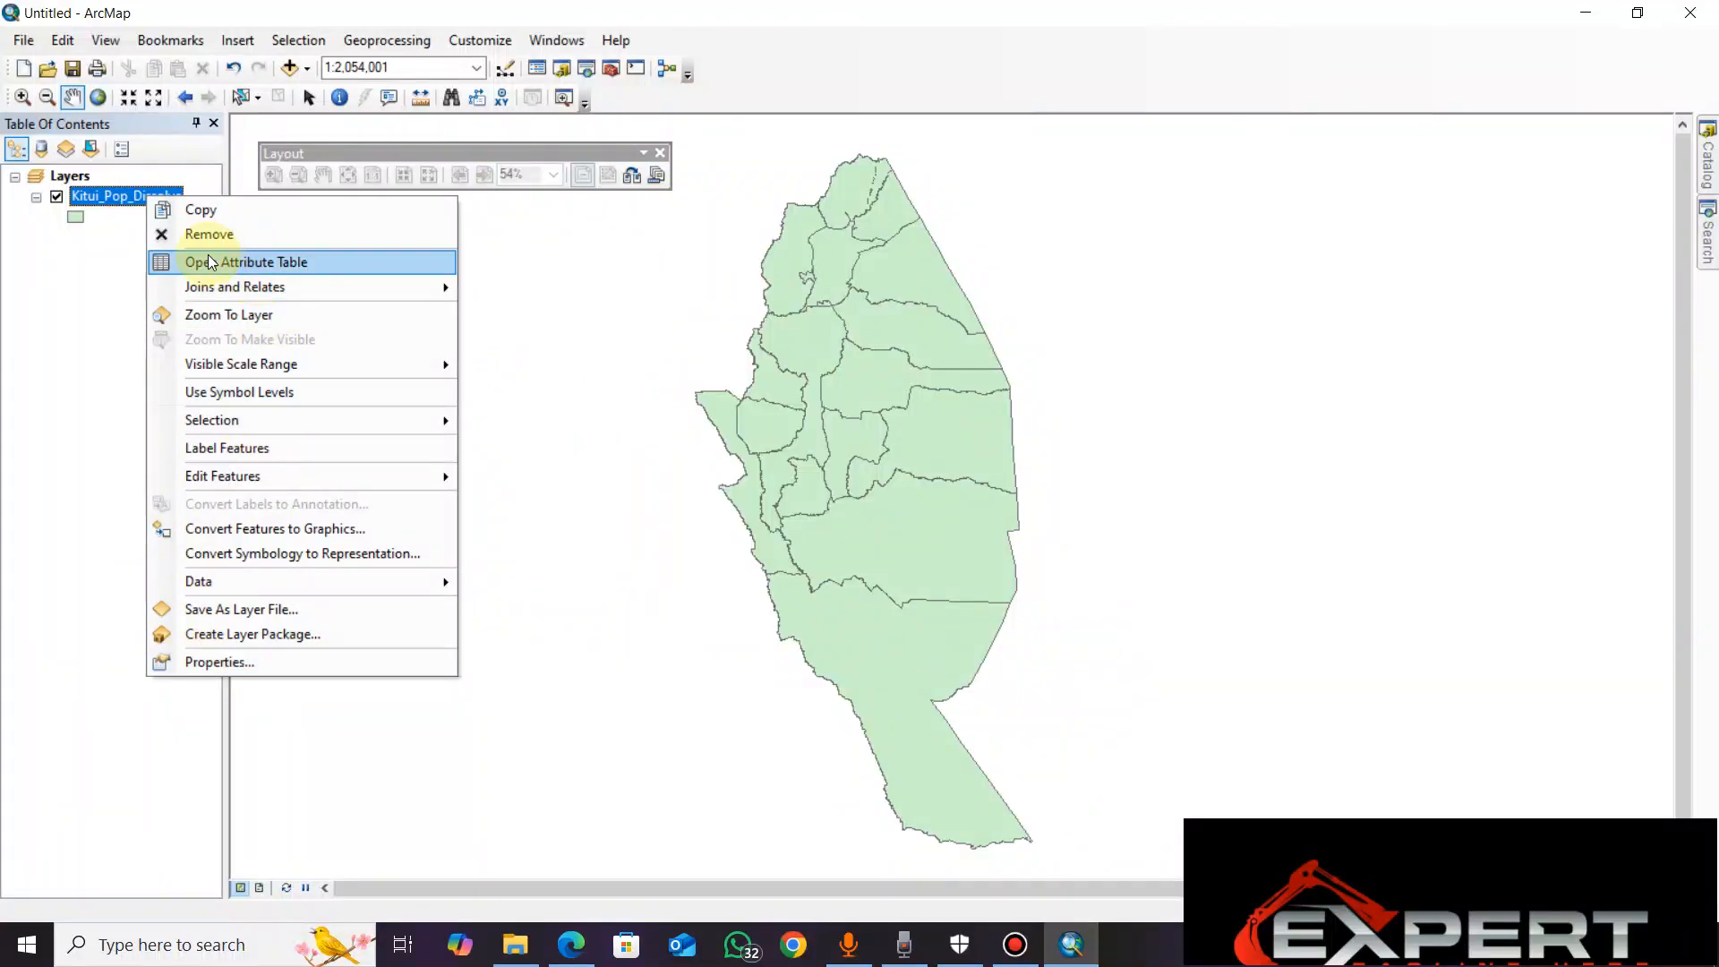
left_click(222, 664)
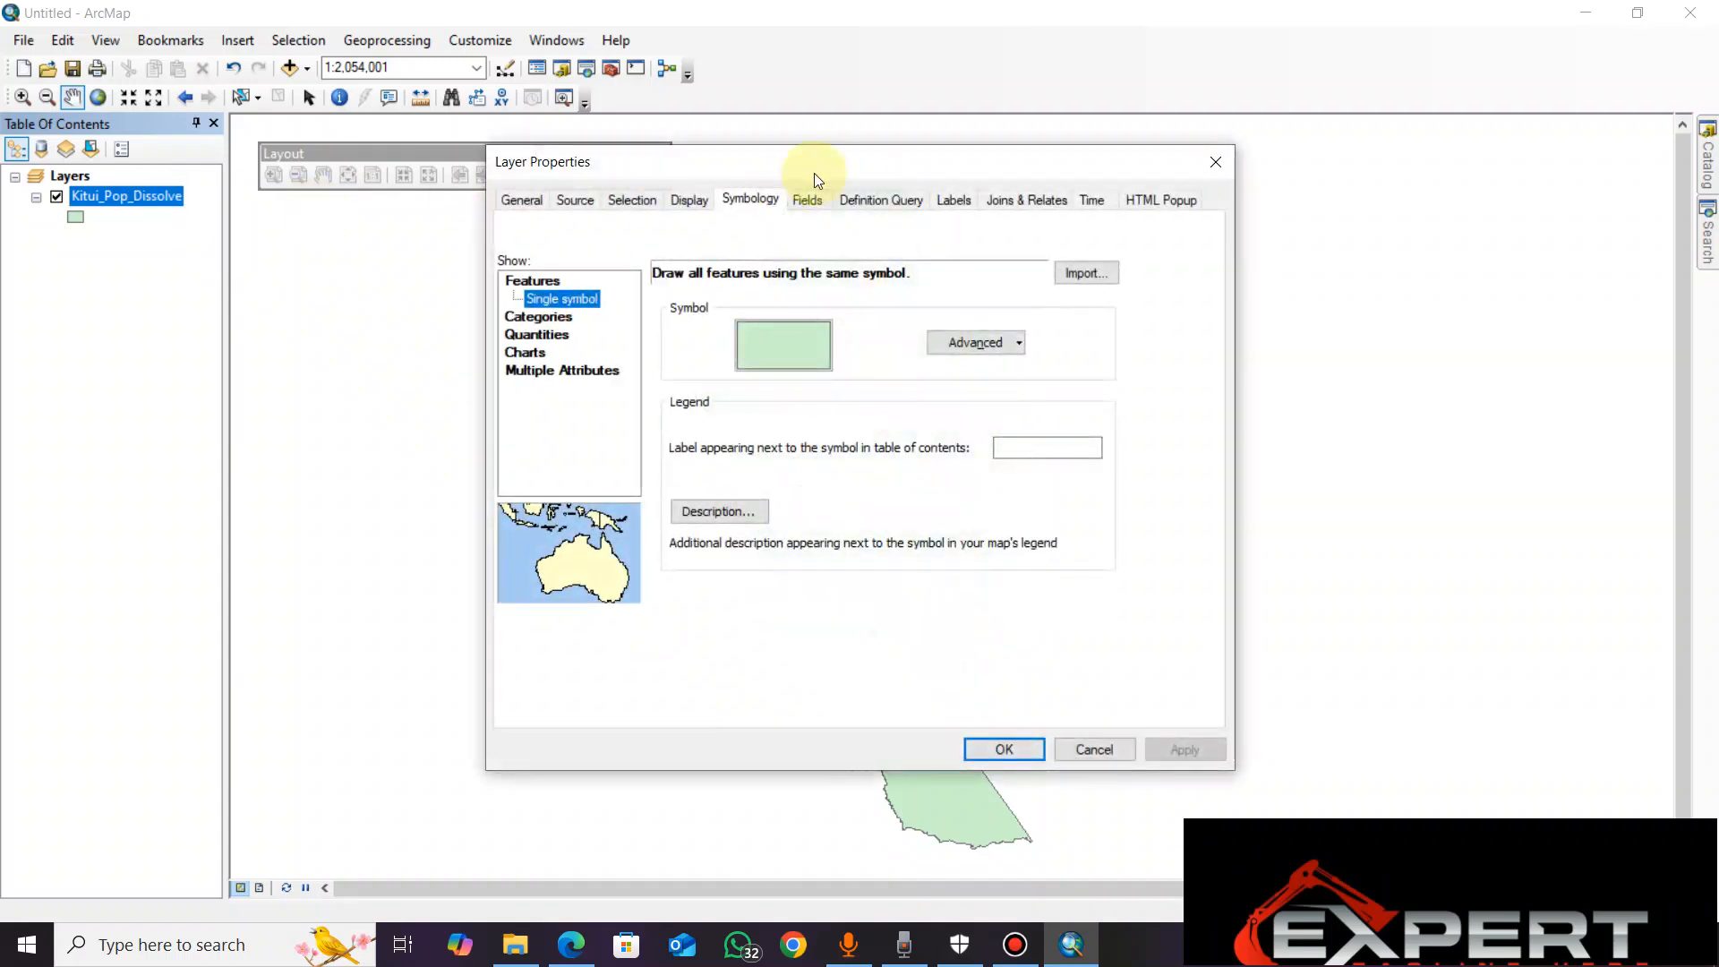
mouse_move(785, 166)
left_mouse_down()
mouse_move(820, 202)
mouse_move(786, 174)
left_mouse_up()
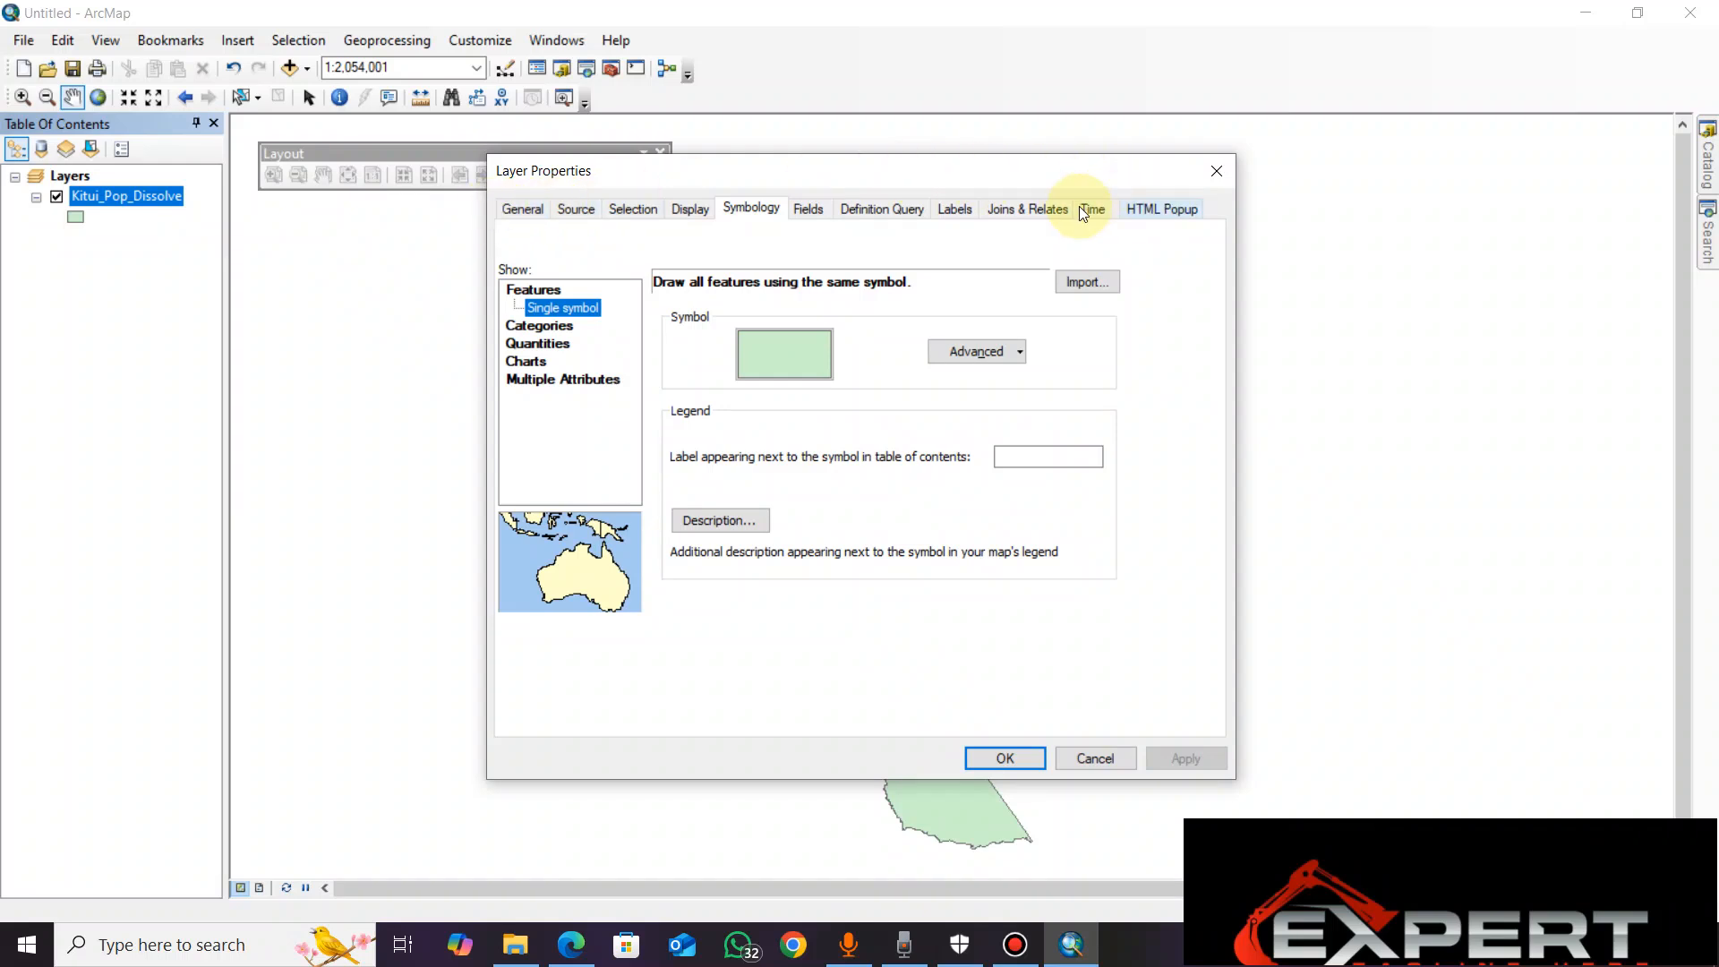
left_click(770, 205)
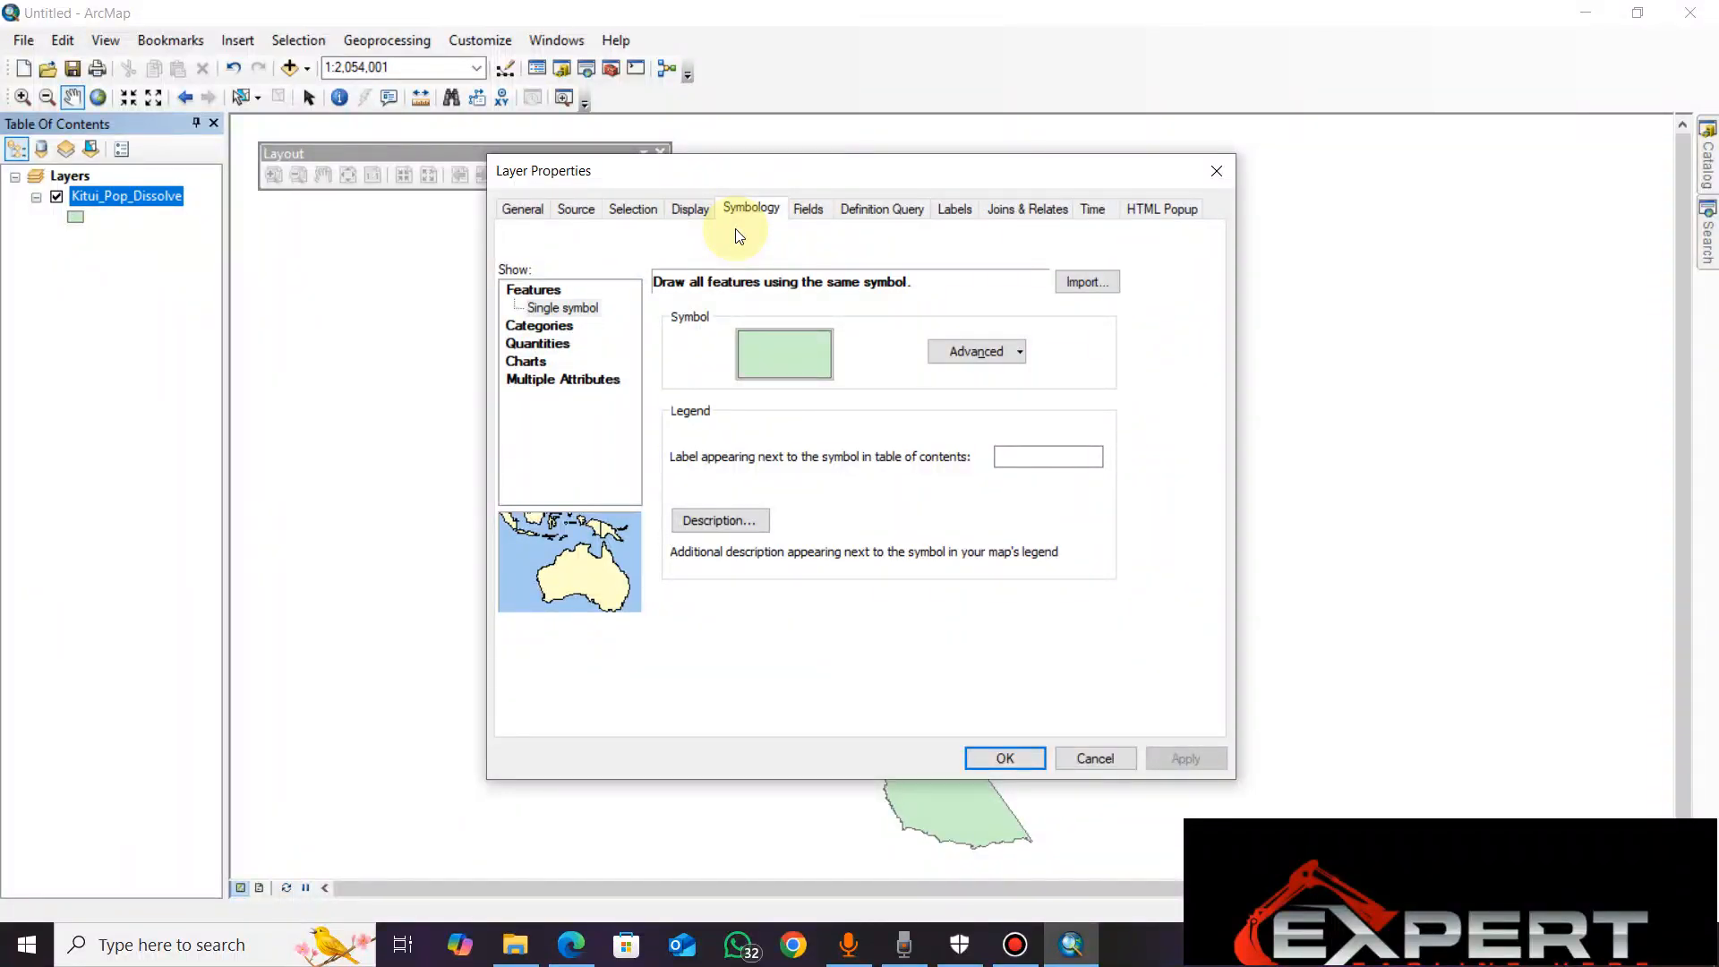
left_click(805, 213)
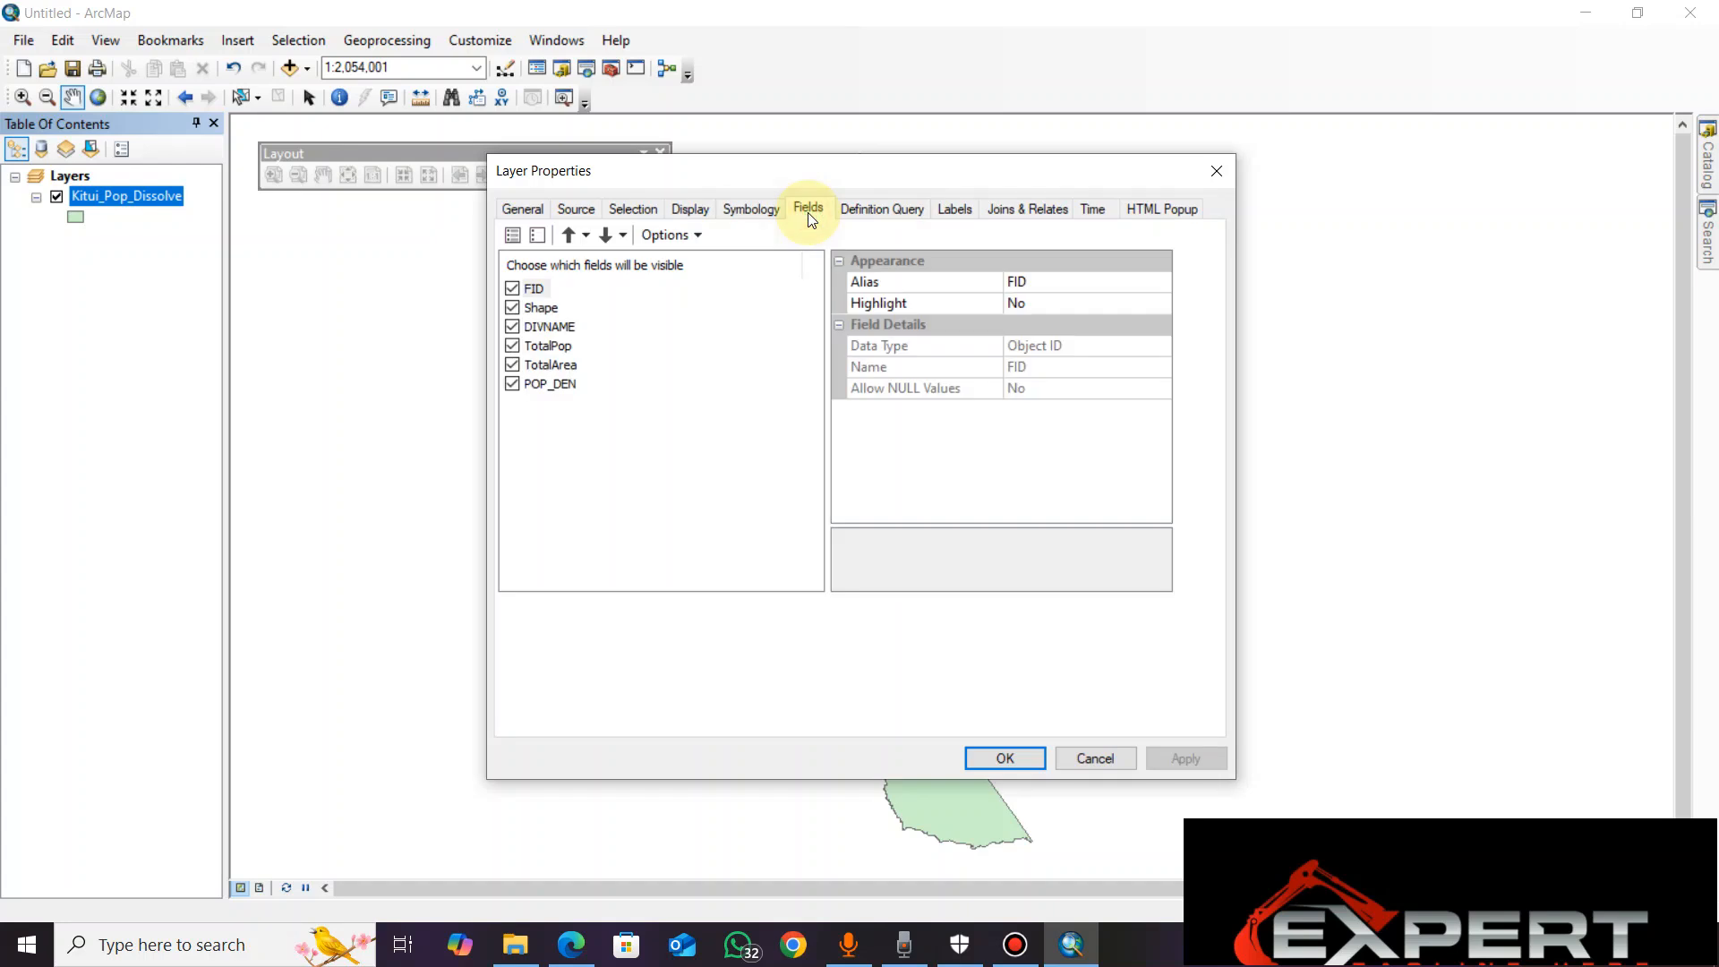
left_click(880, 209)
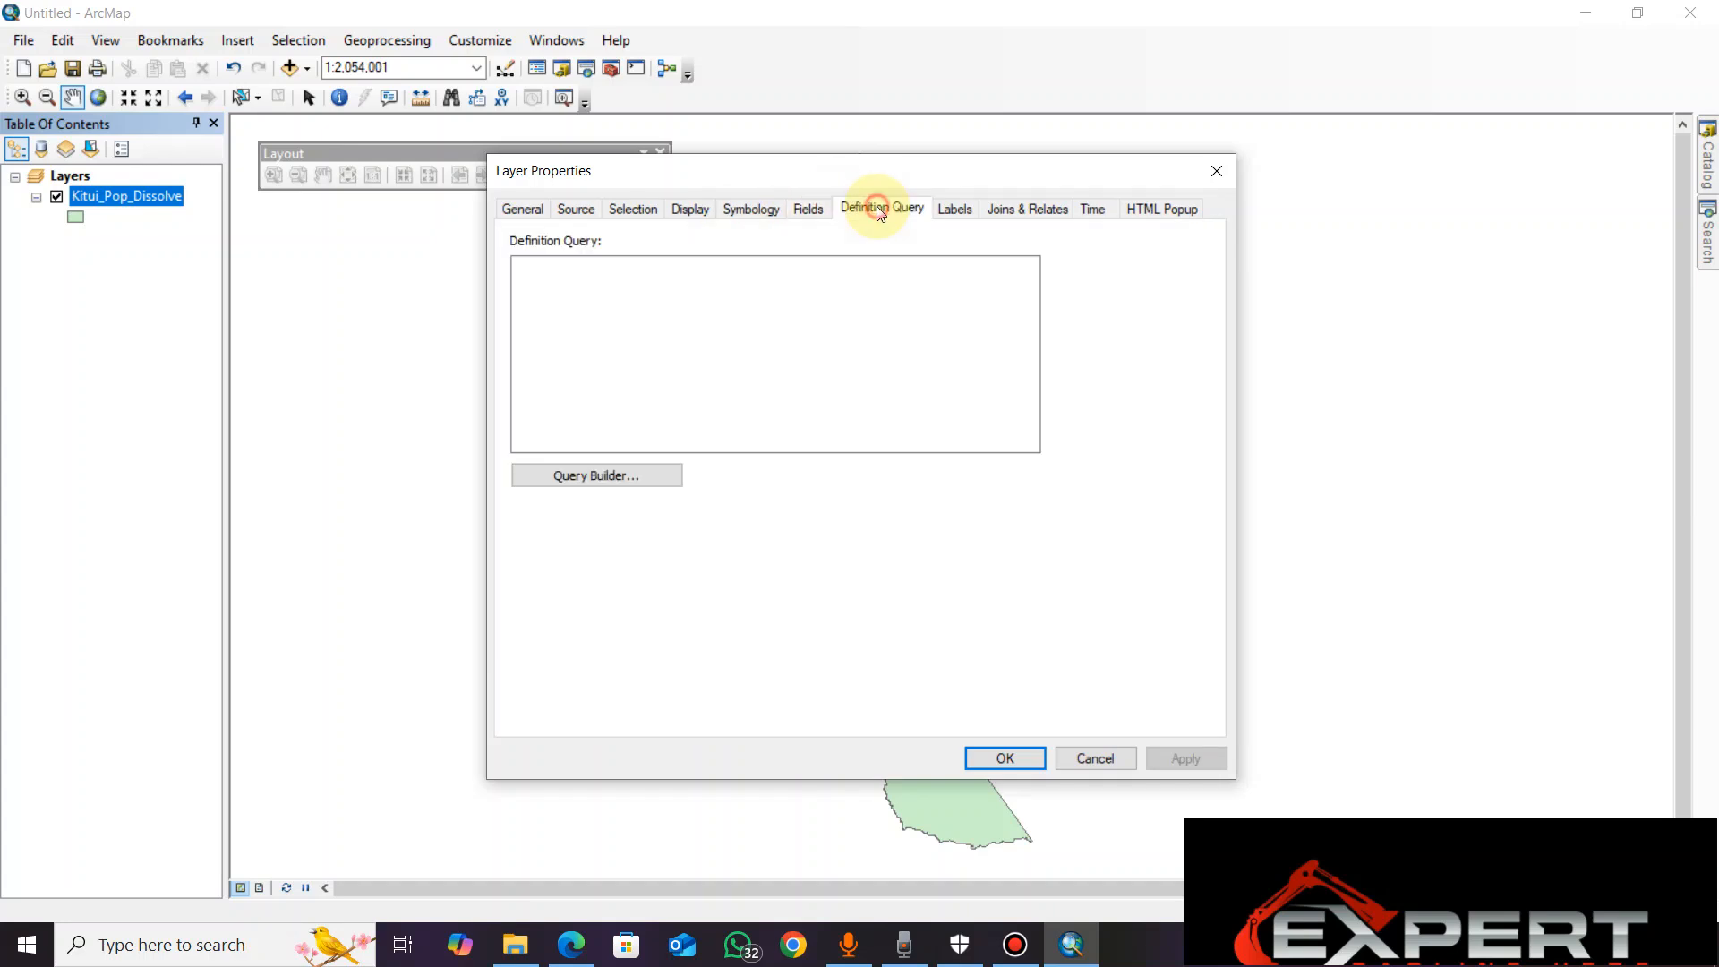
left_click(952, 211)
left_click(1027, 208)
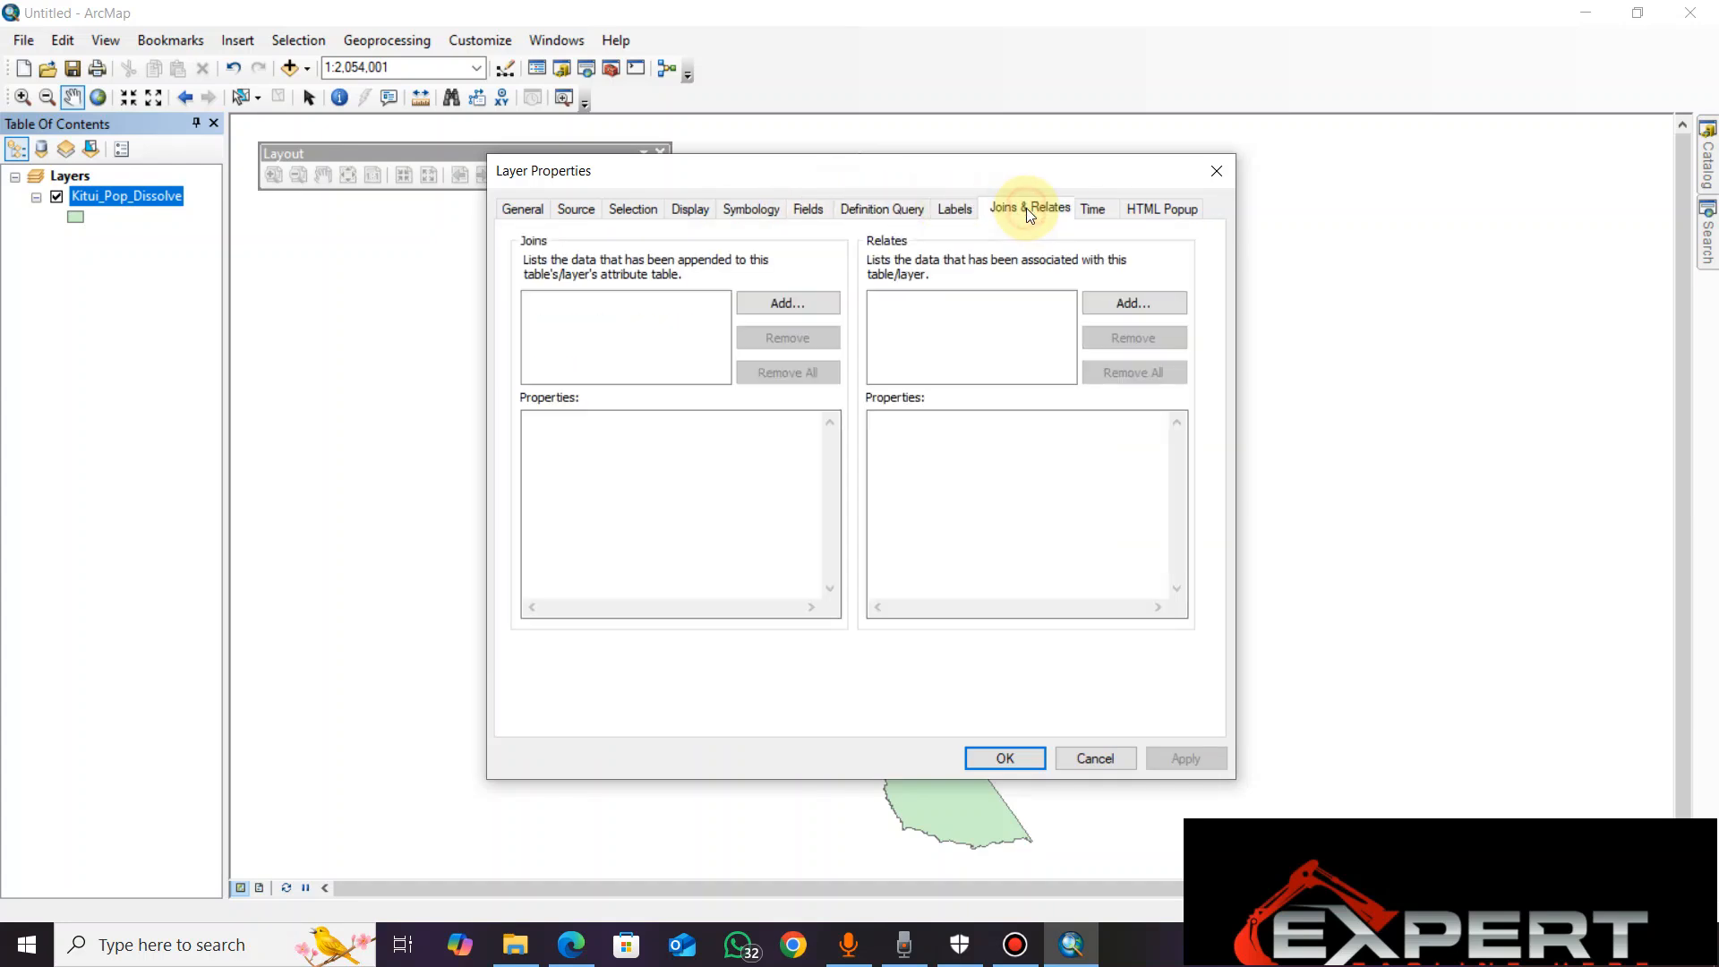
left_click(1109, 221)
left_click(658, 222)
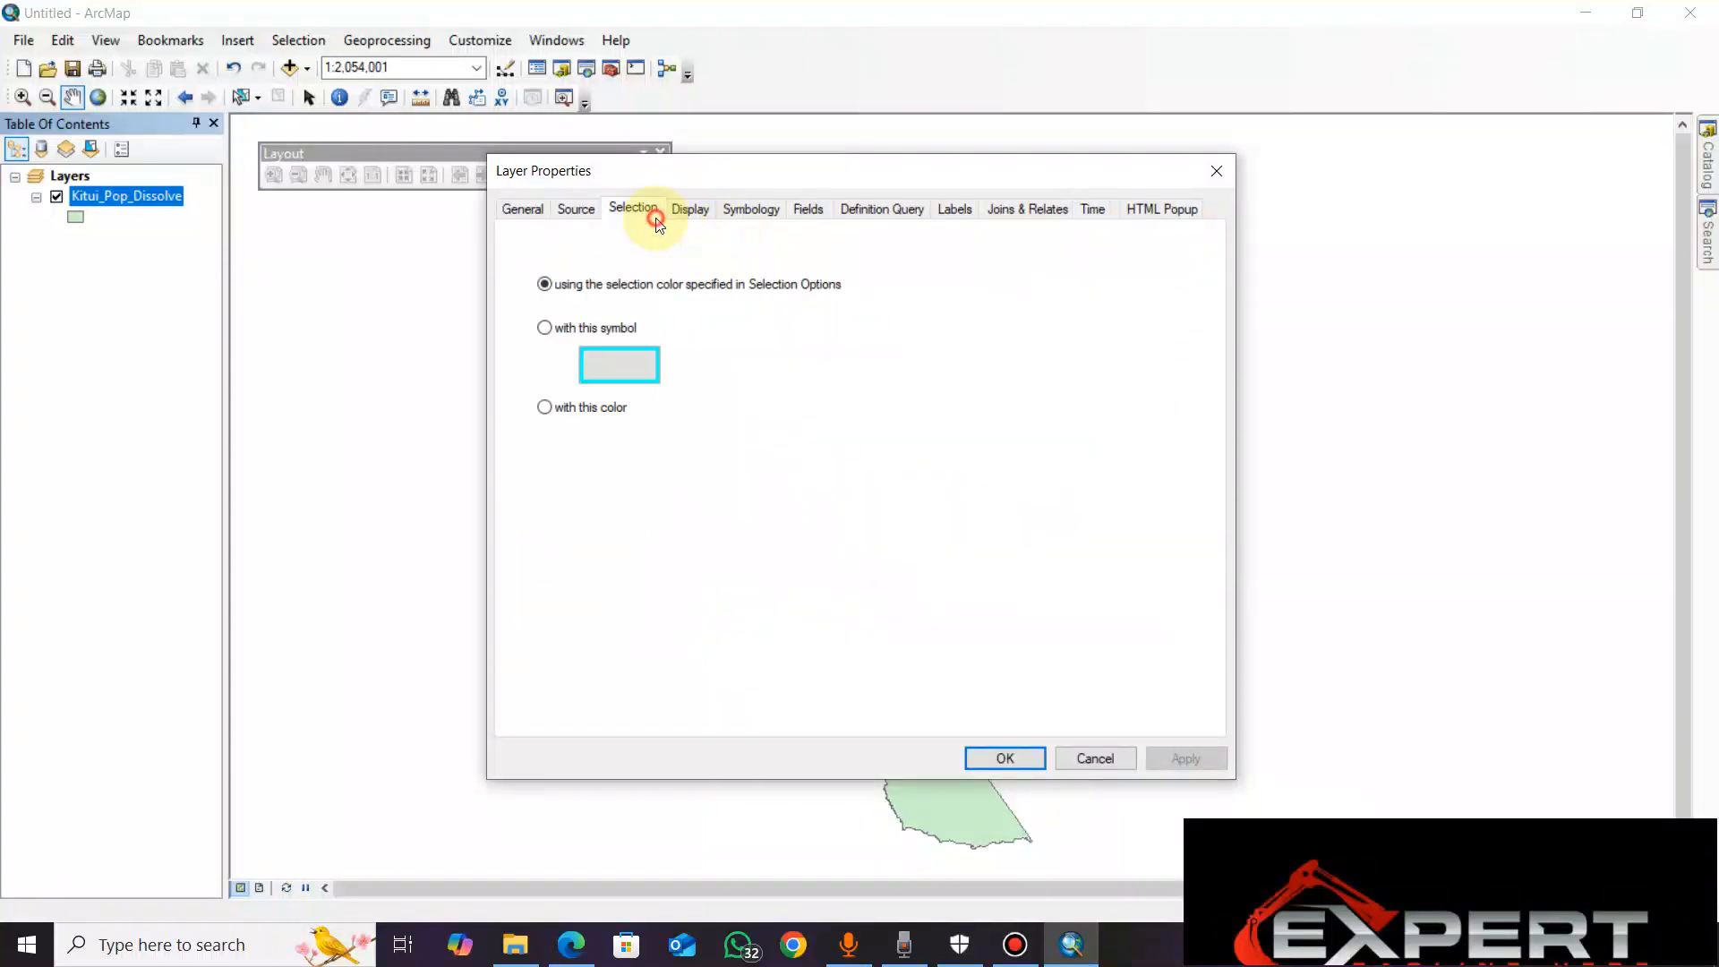
left_click(695, 212)
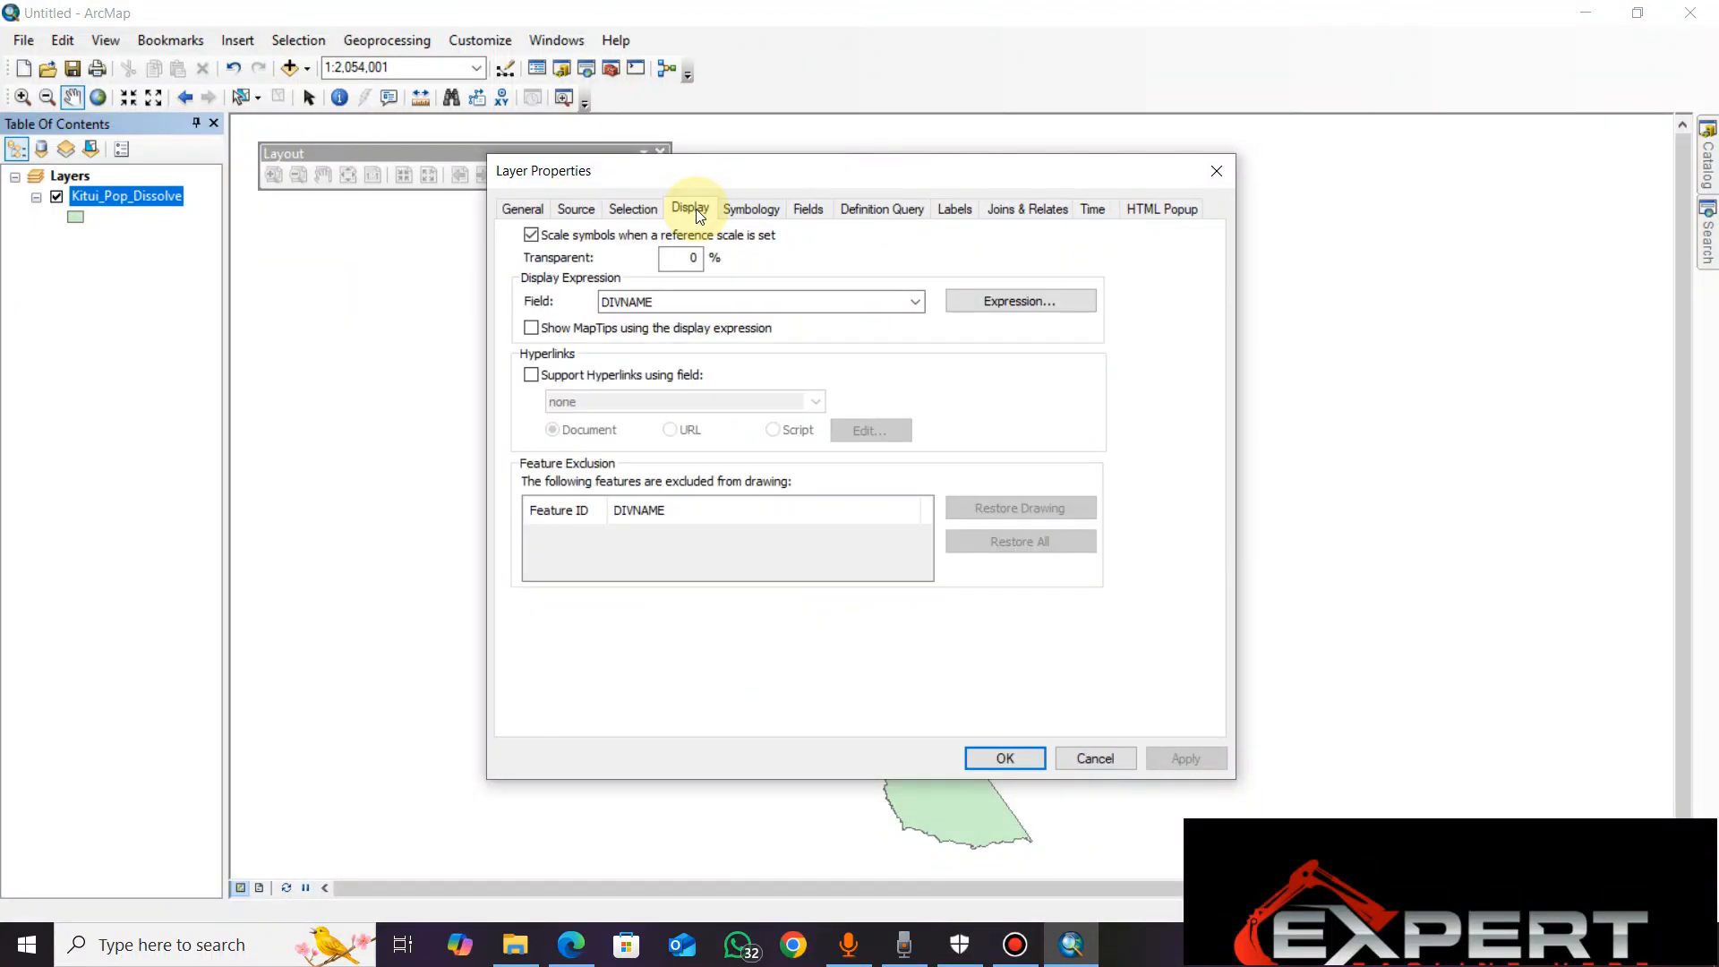
left_click(736, 220)
left_click_drag(890, 183, 621, 159)
left_click_drag(858, 223, 1263, 203)
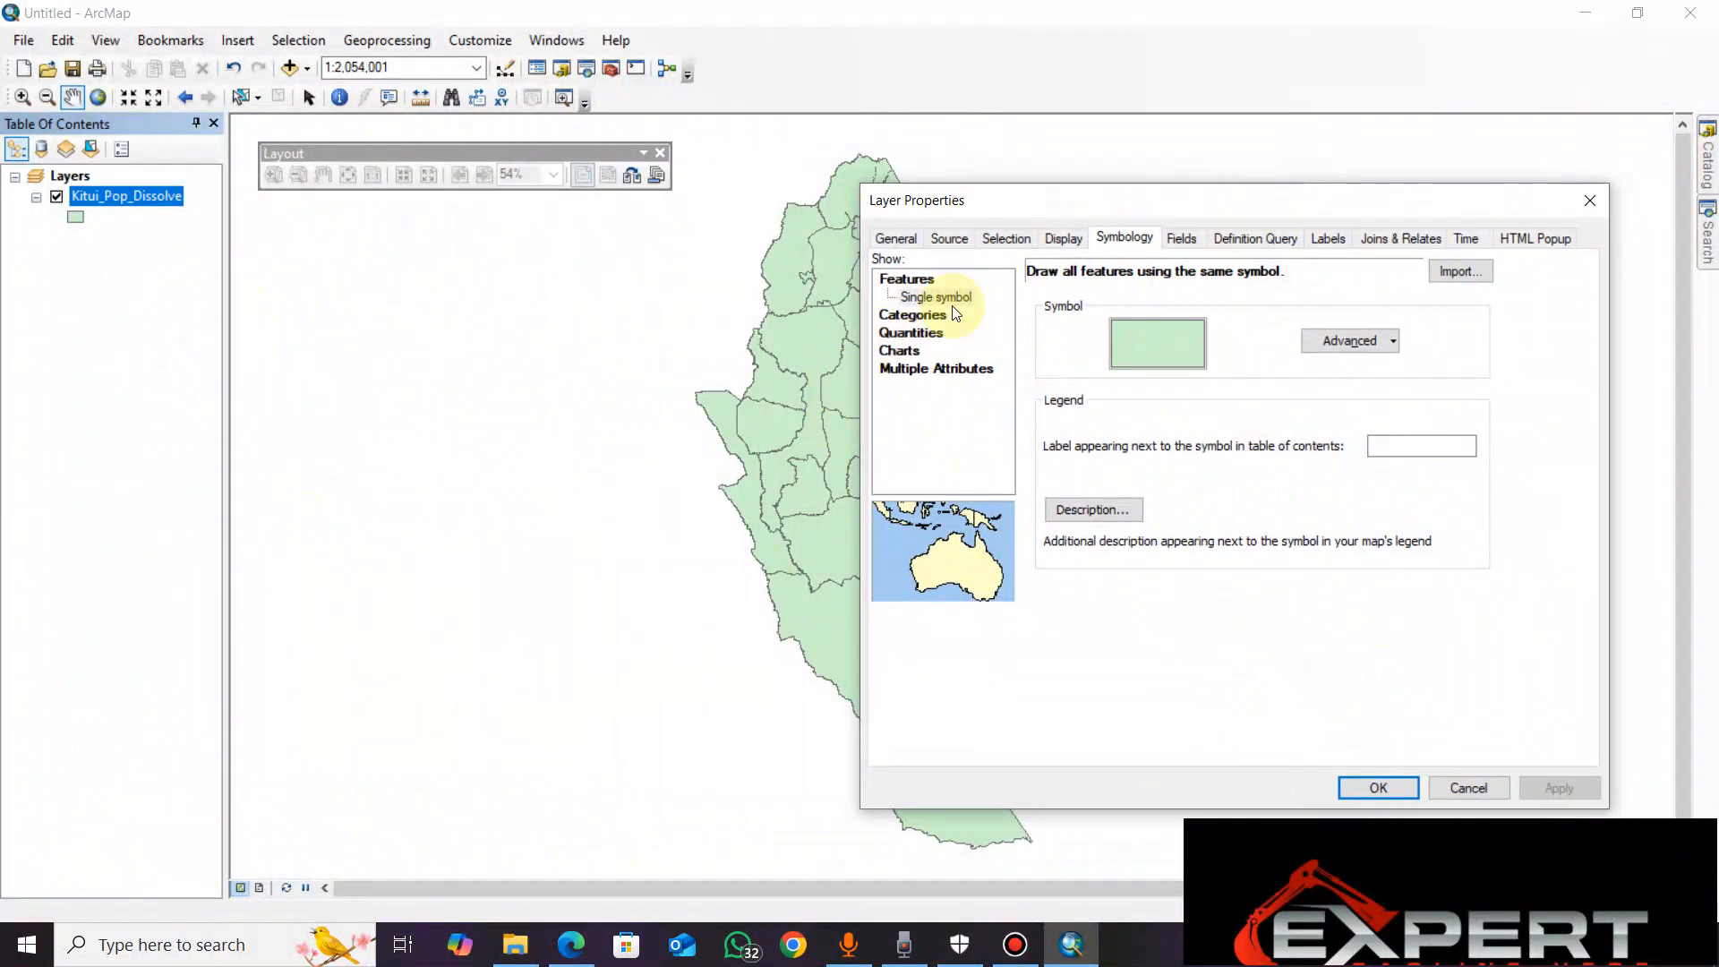
left_click_drag(1250, 209, 1304, 204)
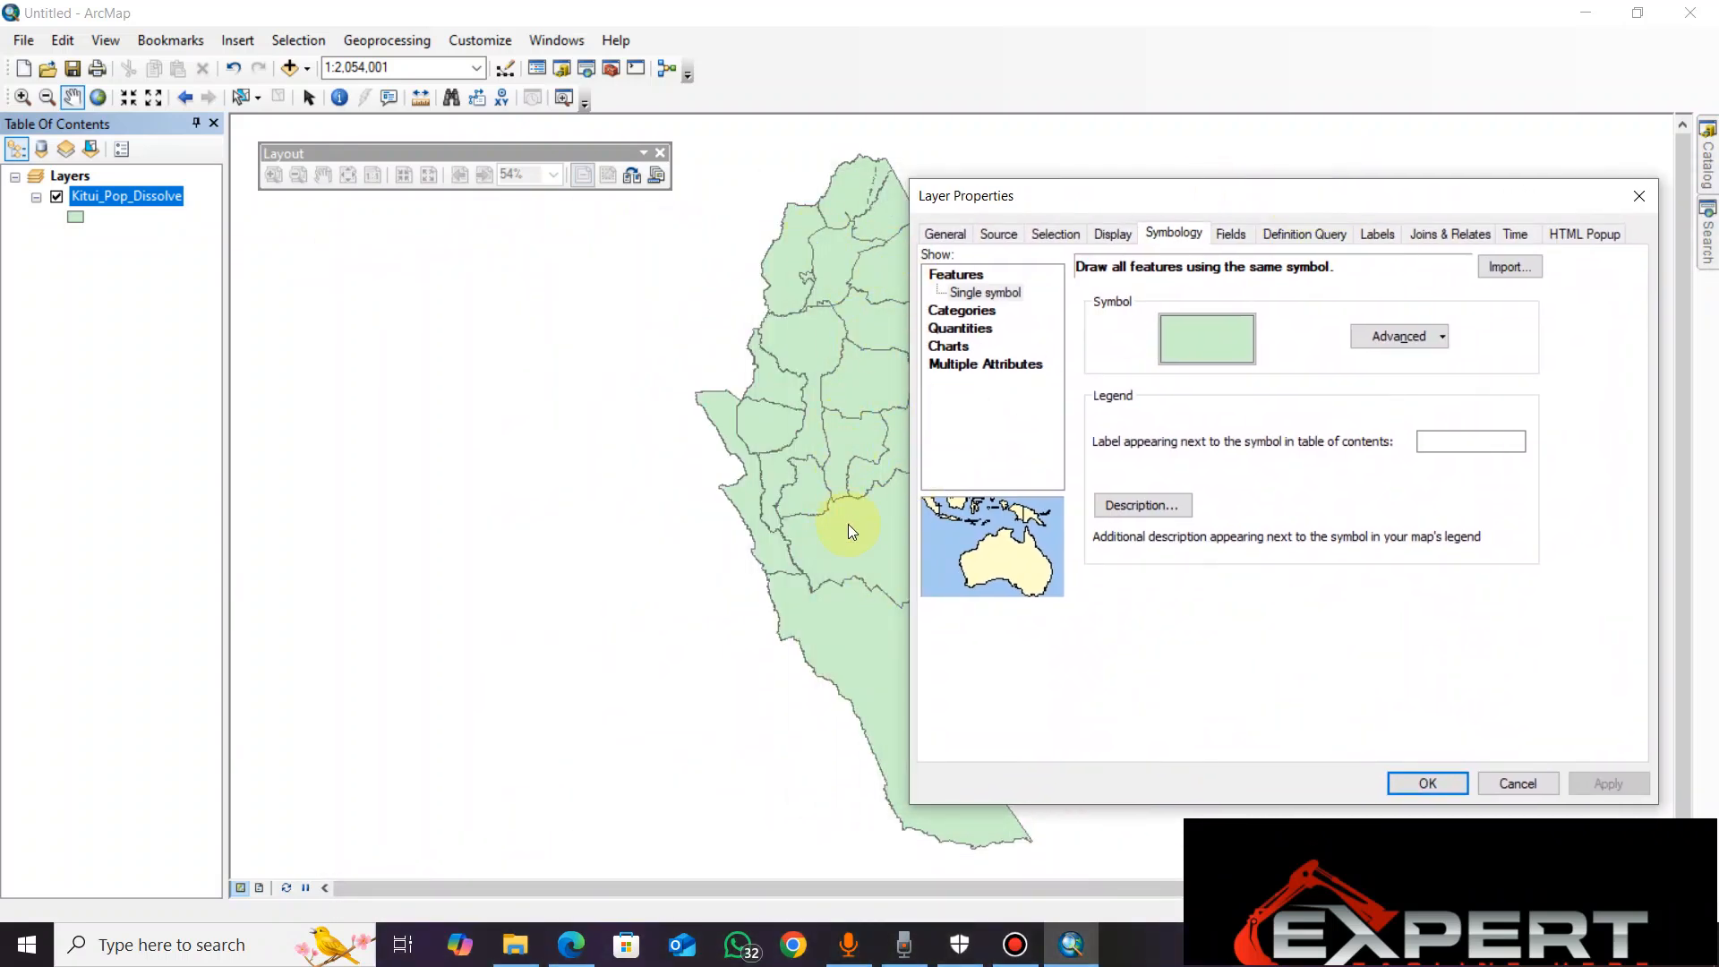
left_click_drag(1258, 200, 825, 169)
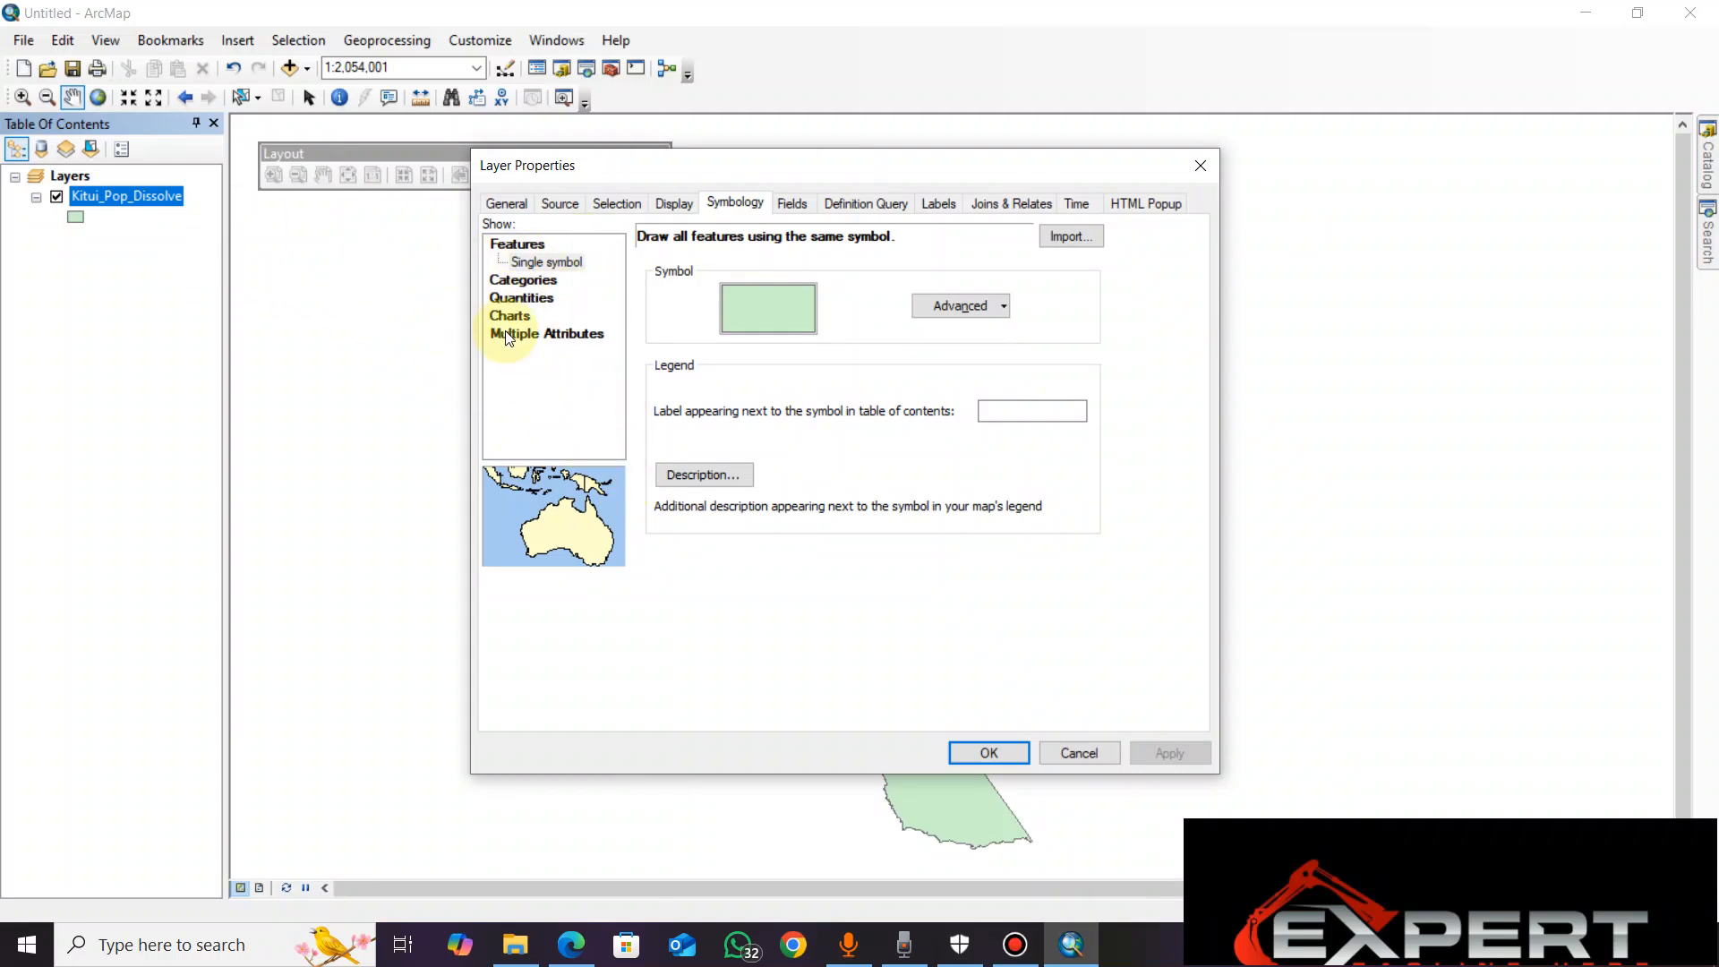
Browse the Quantities symbology options: graduated colors, graduated symbols, proportional symbols and dot density
left_click(522, 303)
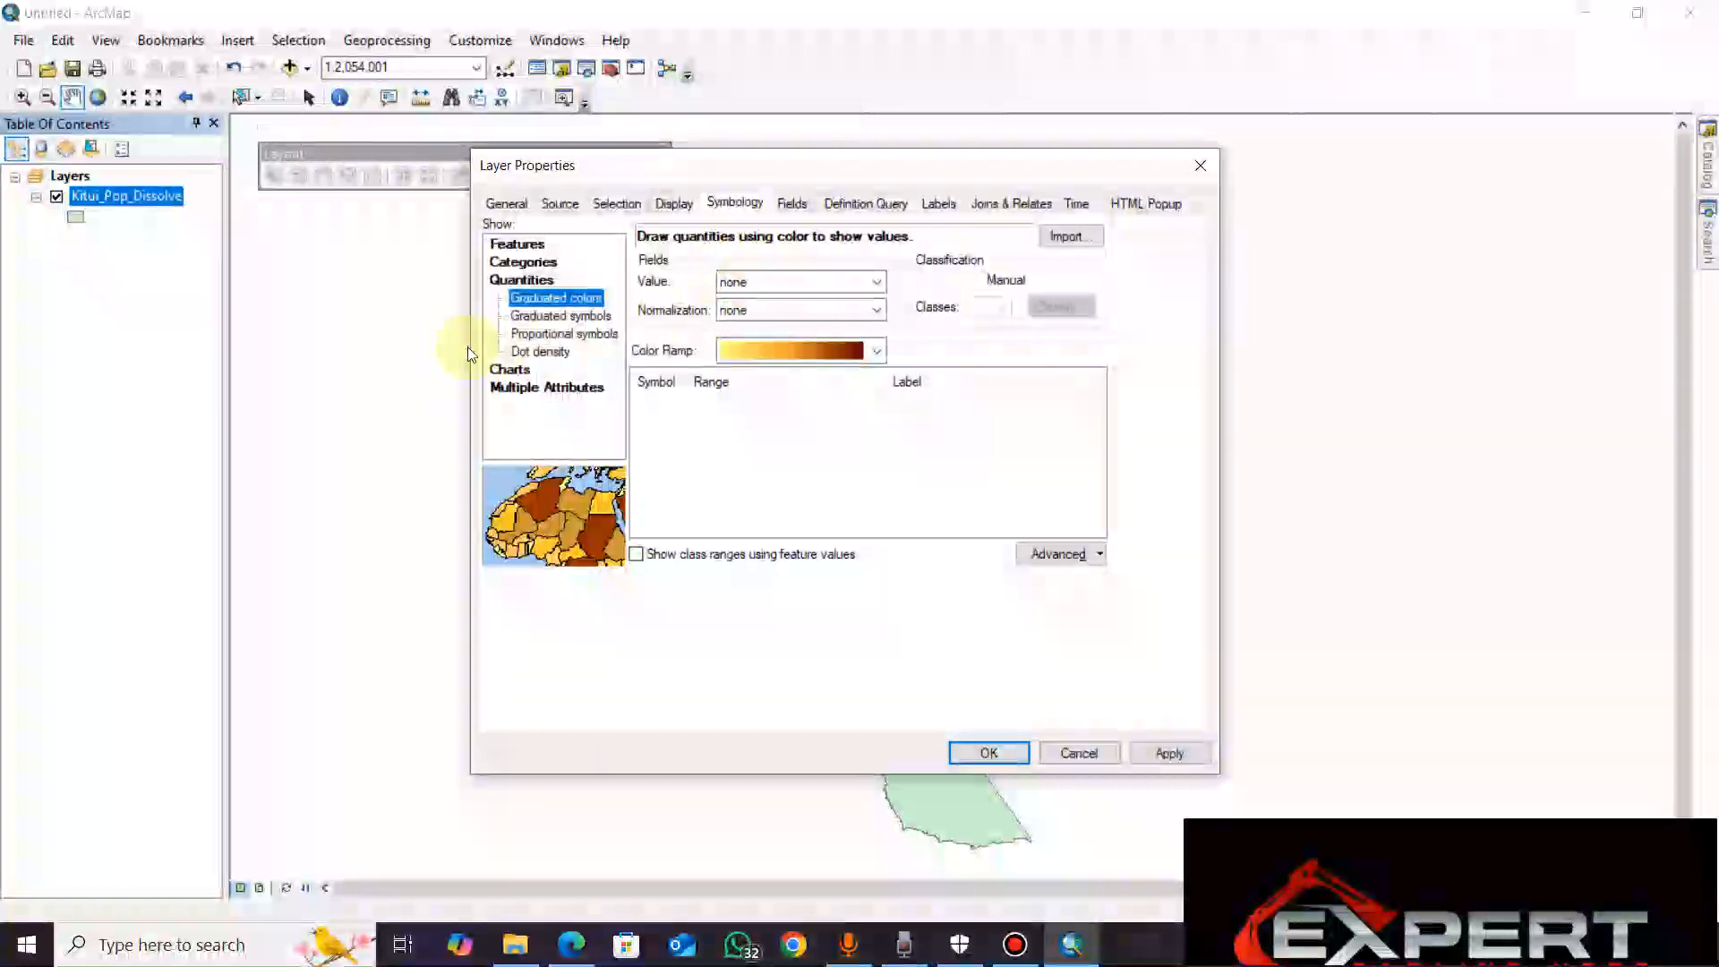
left_click(556, 317)
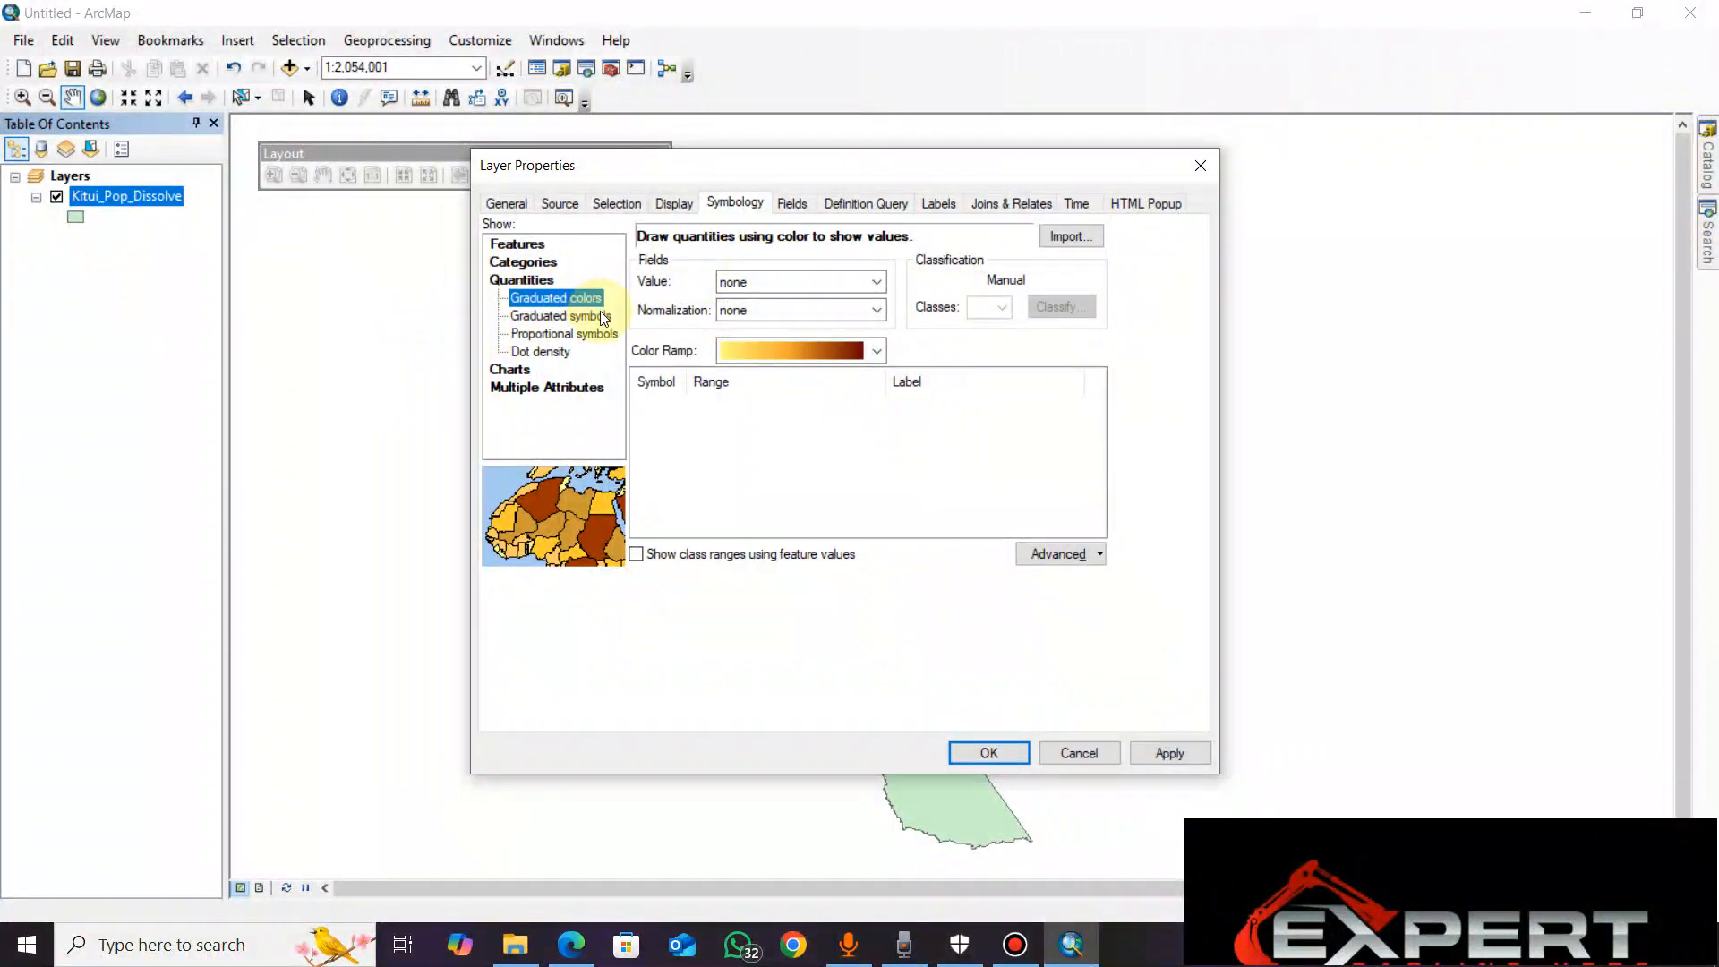
left_click(557, 336)
left_click(562, 351)
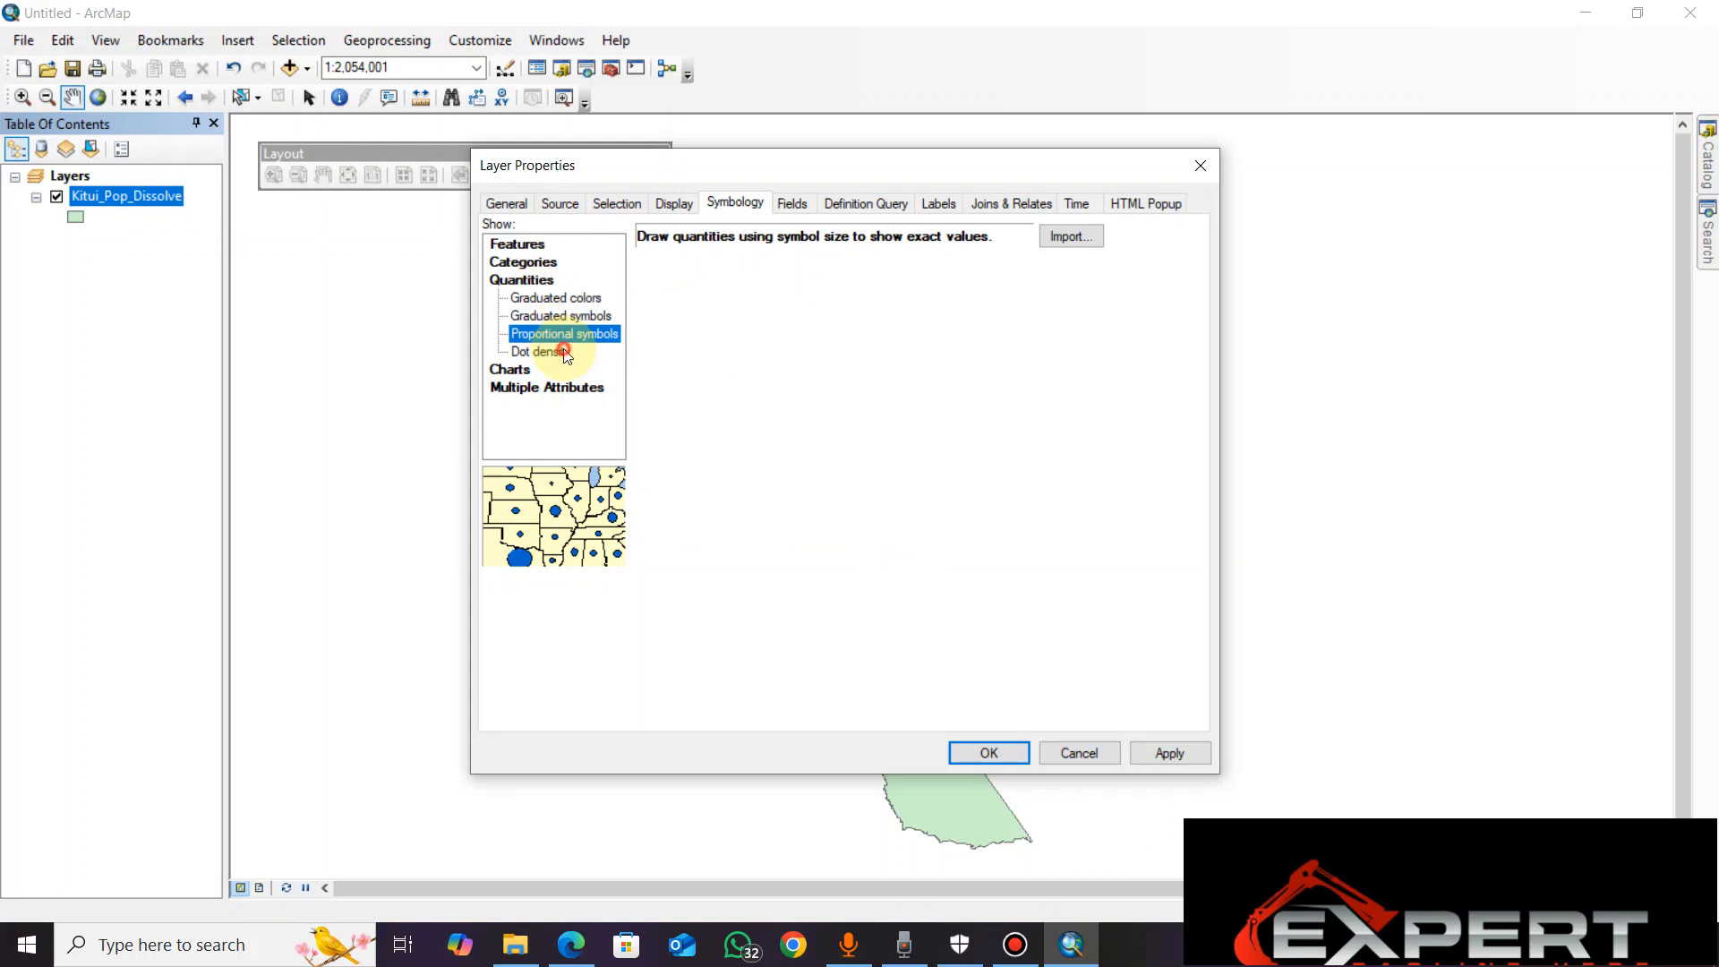
Switch to the browser to review the thematic maps PDF on choropleth maps, then return to ArcMap
left_click(566, 958)
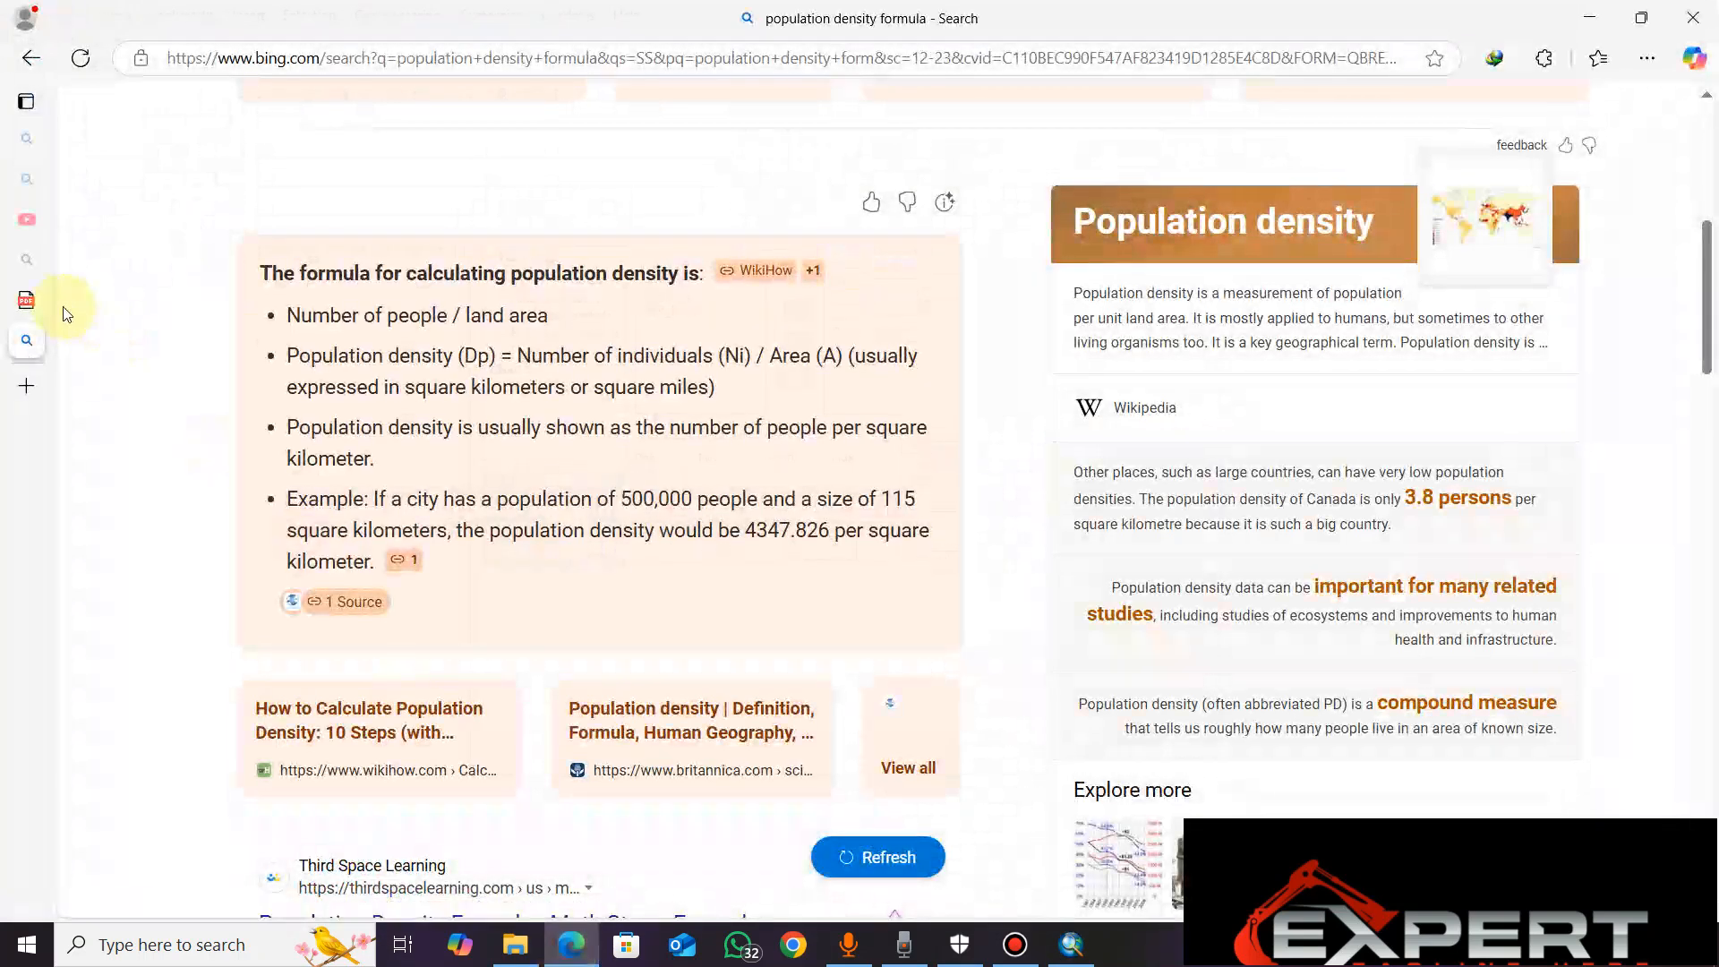
left_click(27, 300)
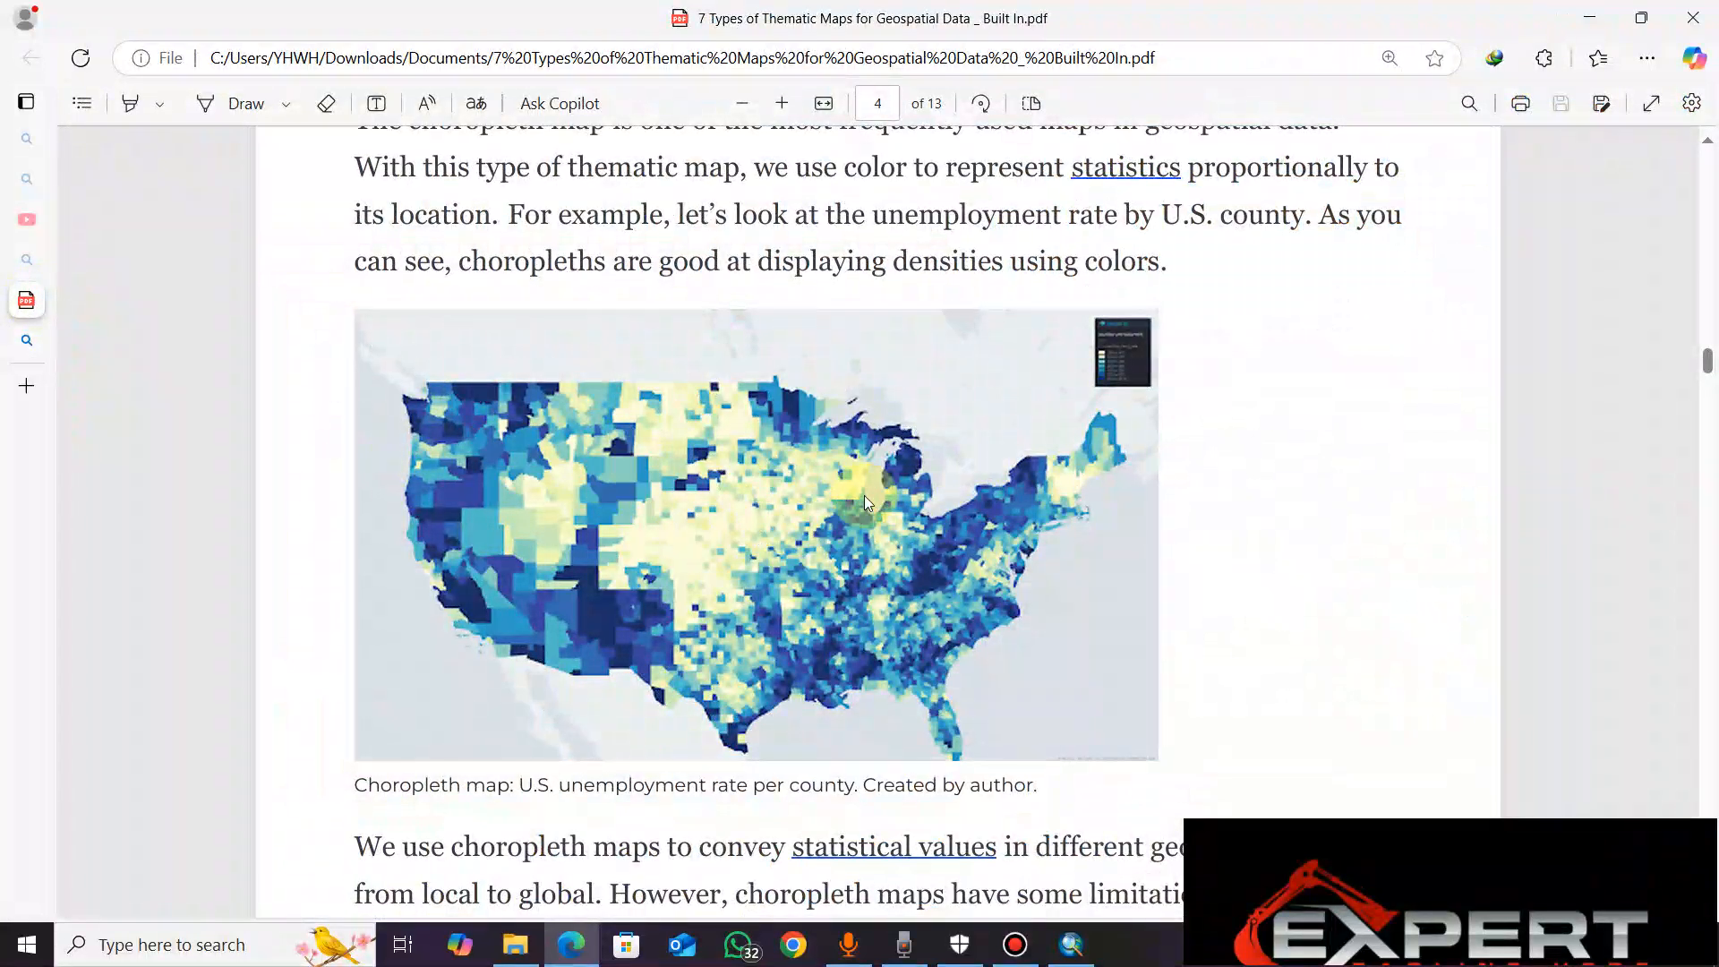
left_click(1589, 18)
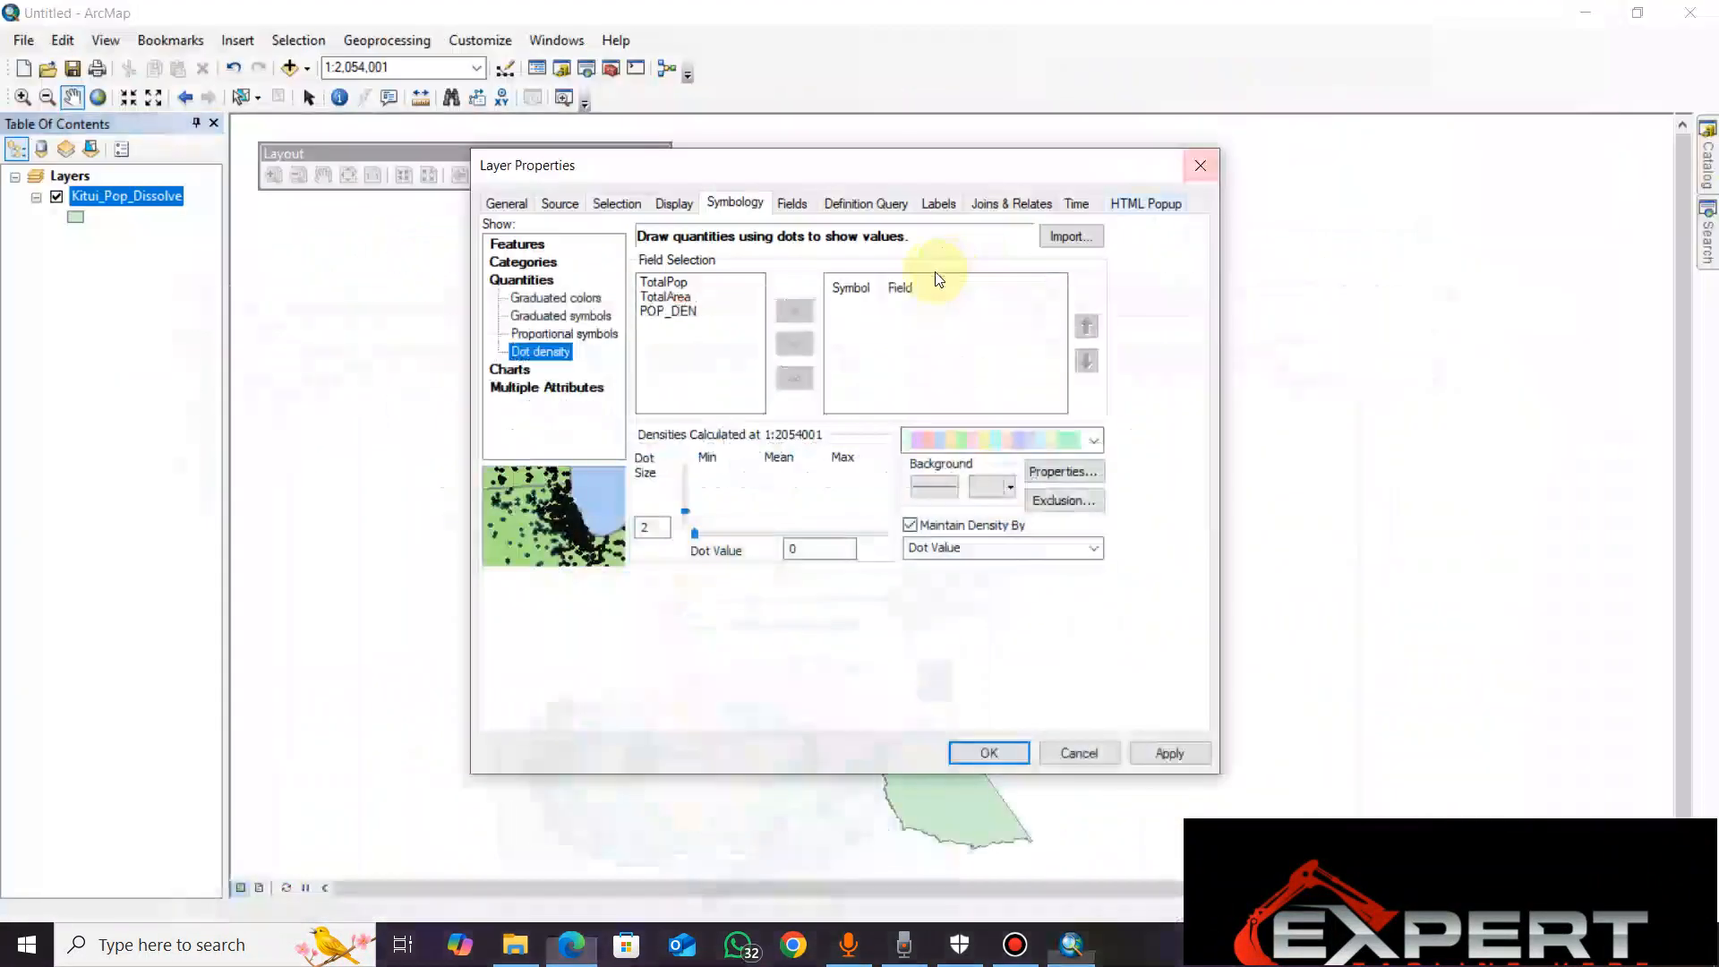
Symbolize the layer with Graduated colors using POP_DEN as the value field
left_click(551, 298)
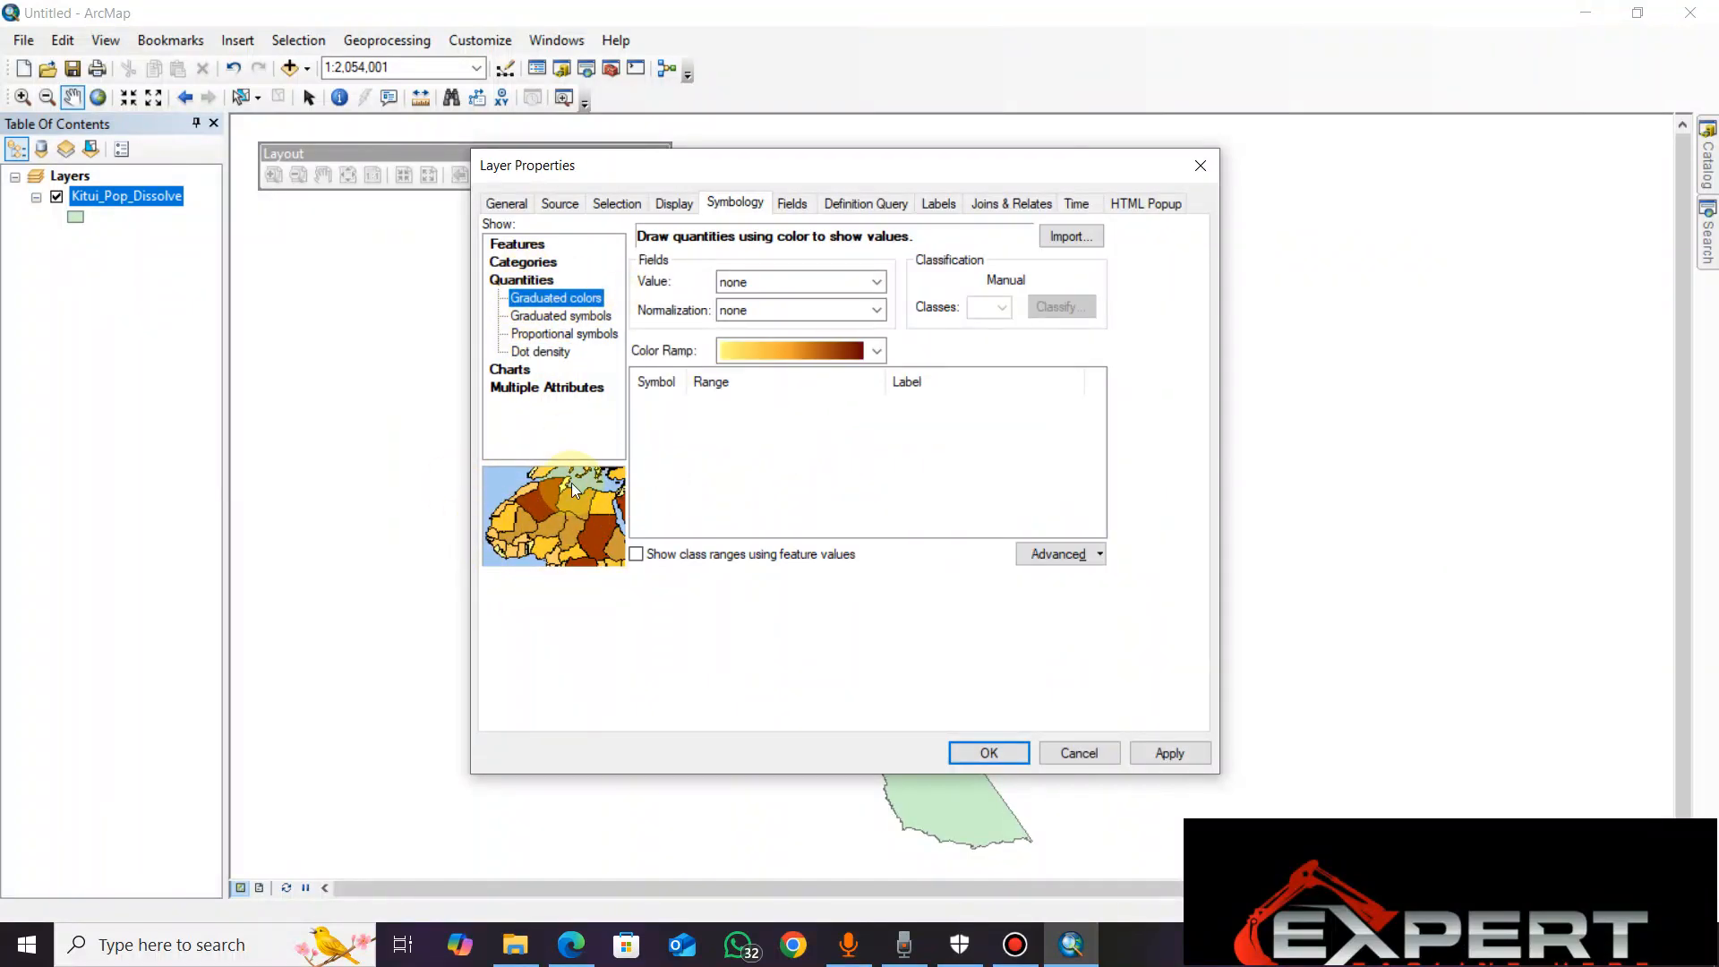
left_click(878, 282)
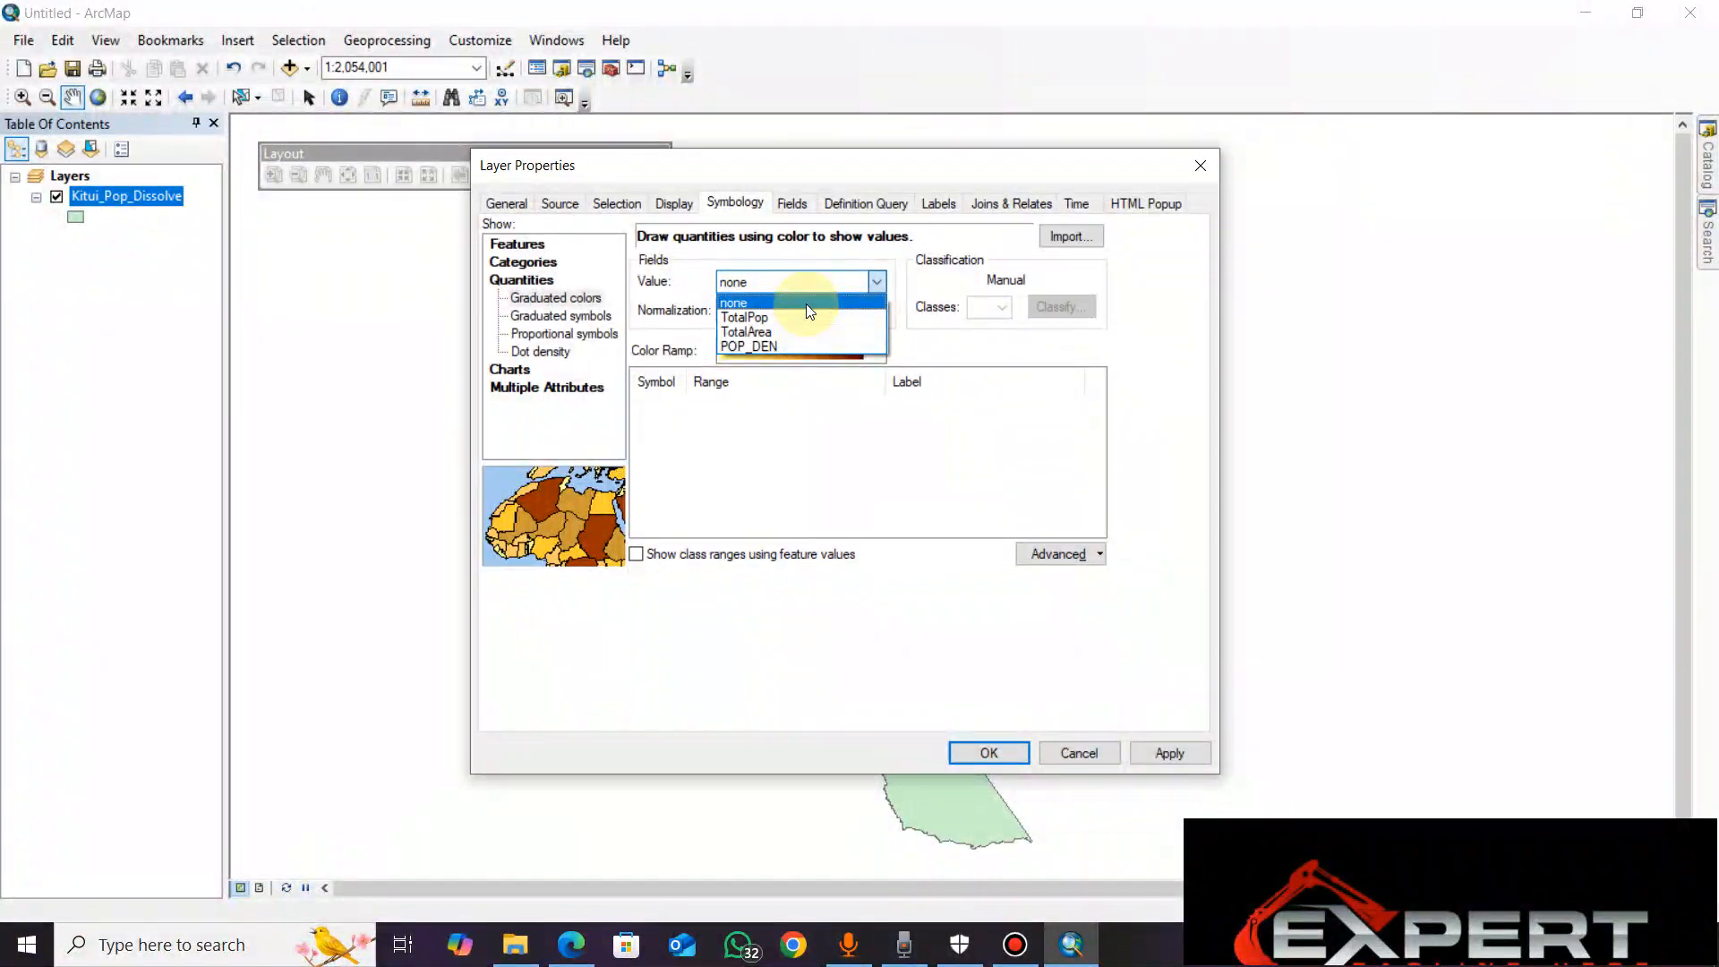
left_click(739, 347)
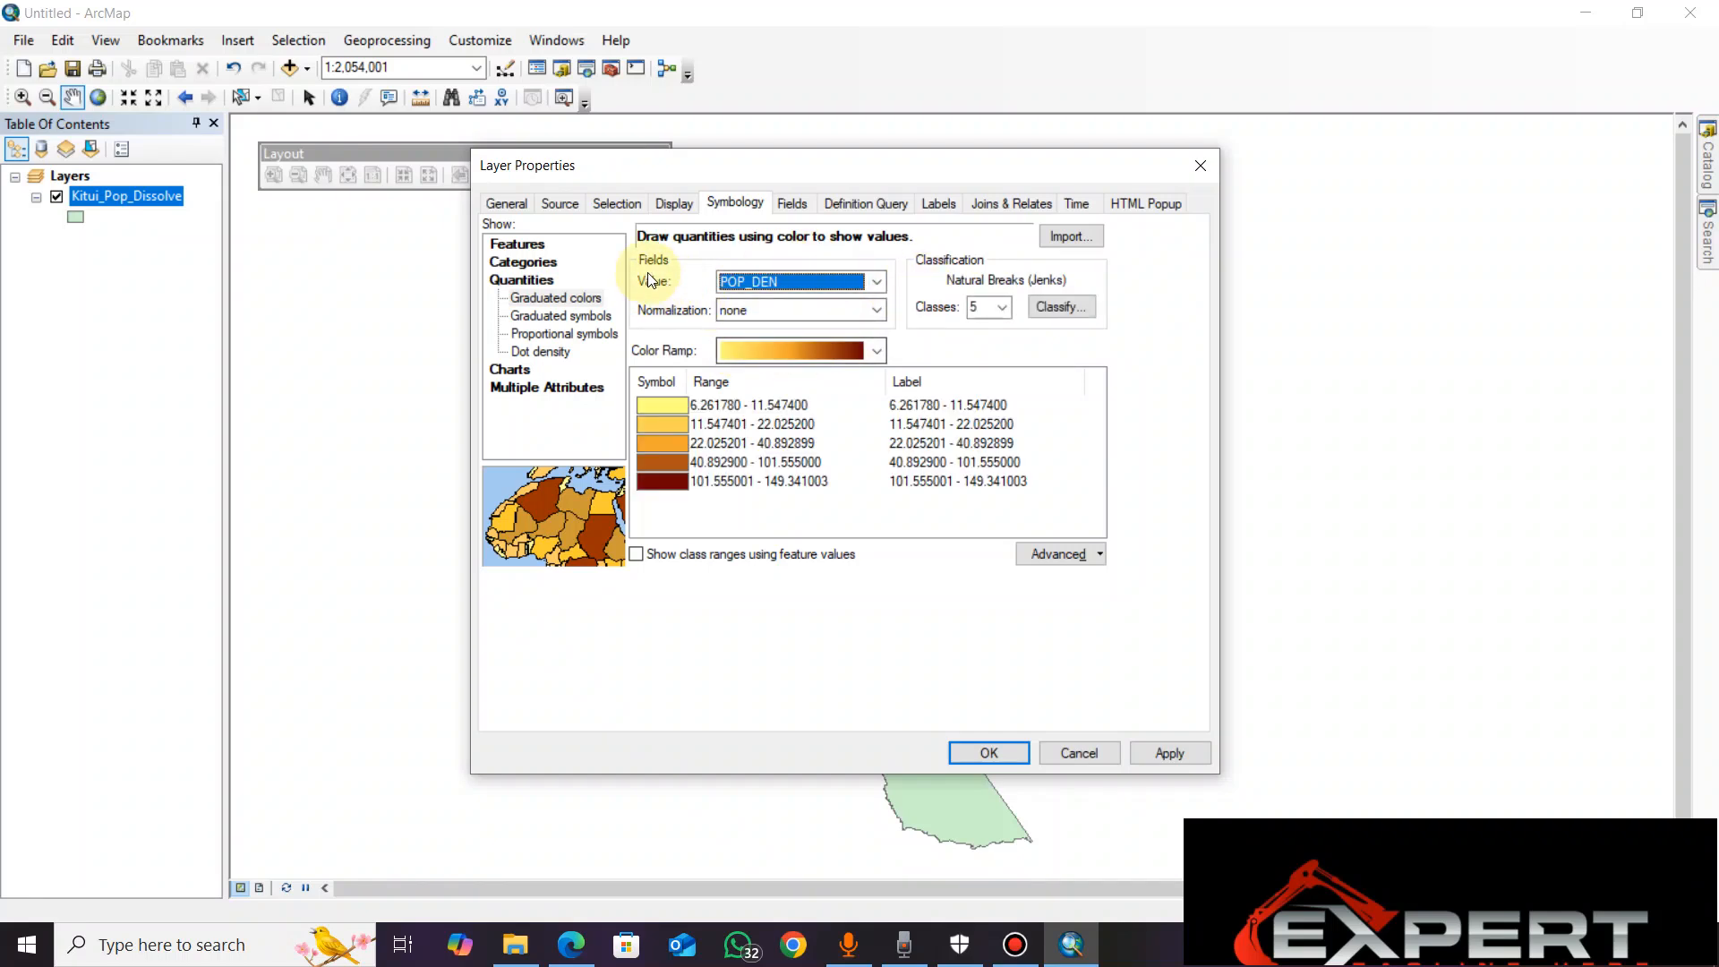
left_click(876, 282)
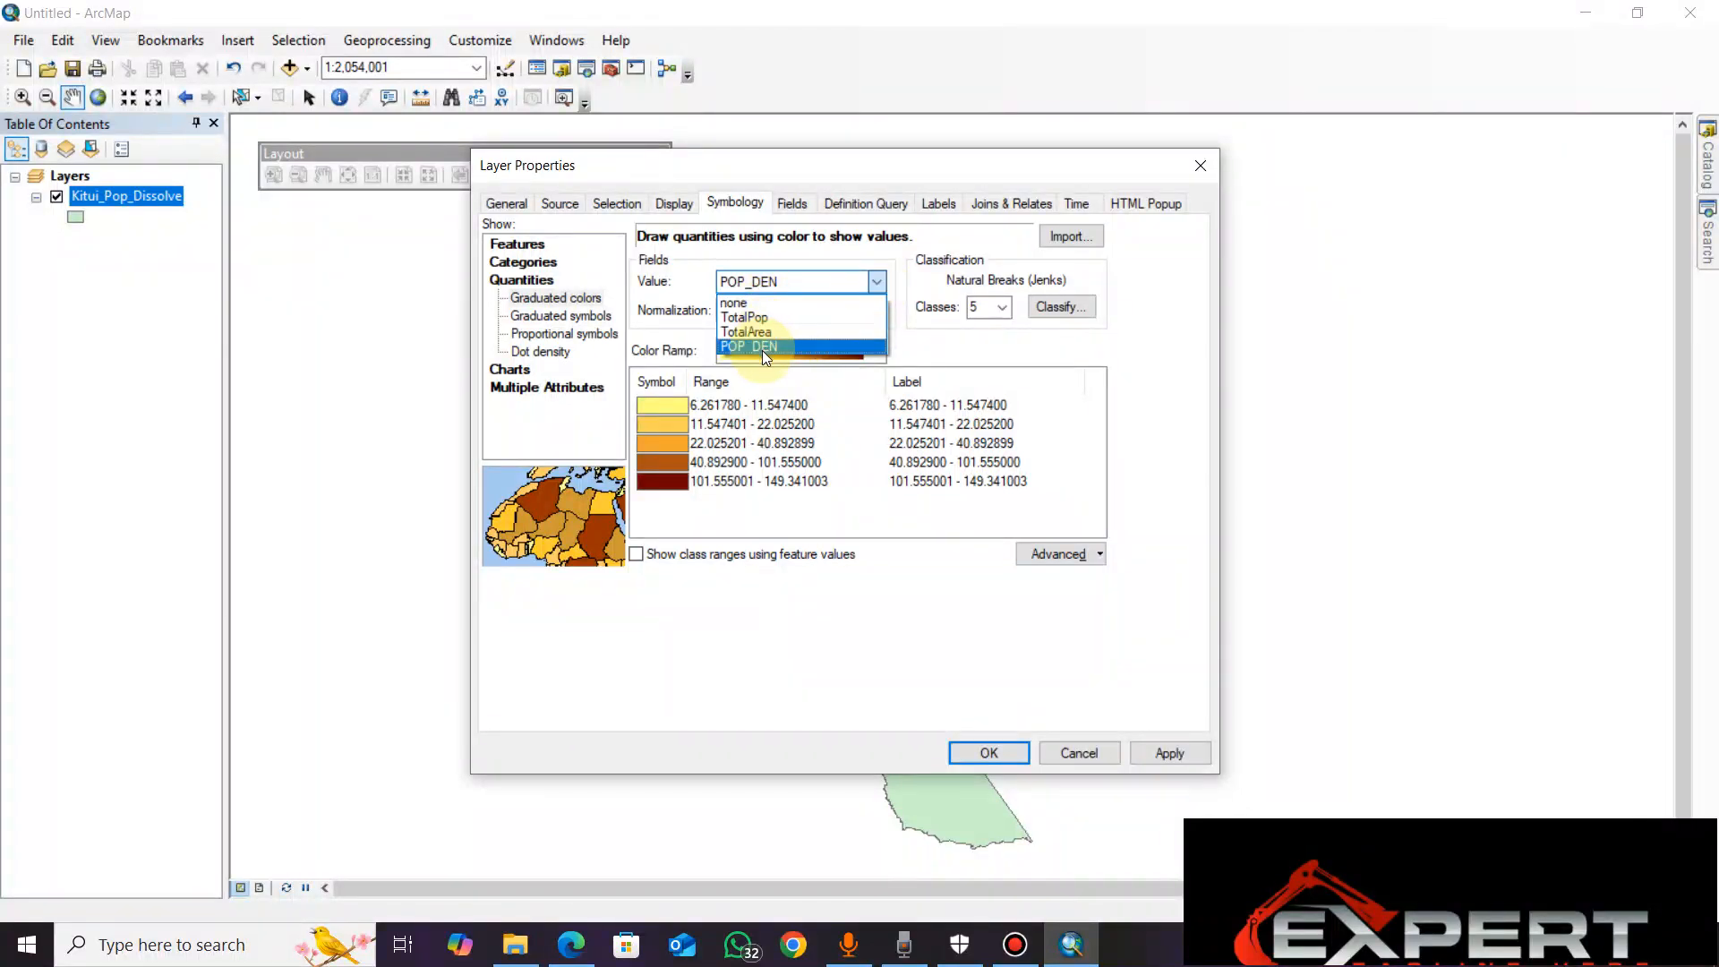
left_click(689, 286)
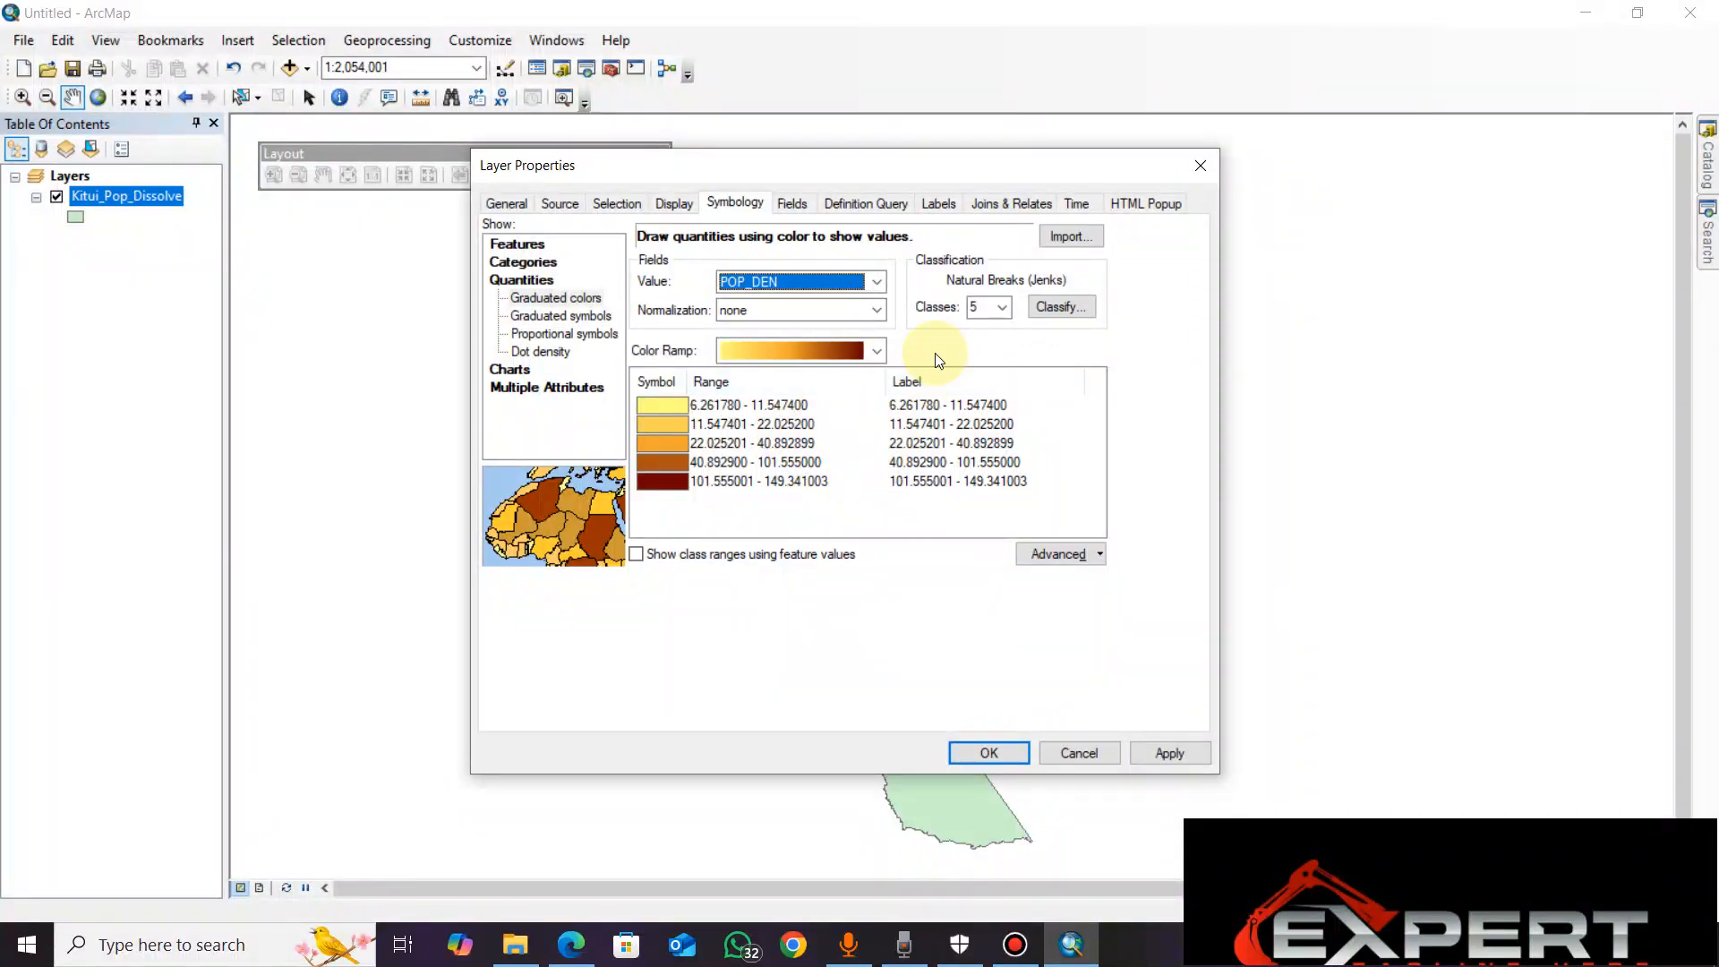
Set the Natural Breaks classification to 1 class and apply it to the layer
left_click_drag(927, 173, 557, 158)
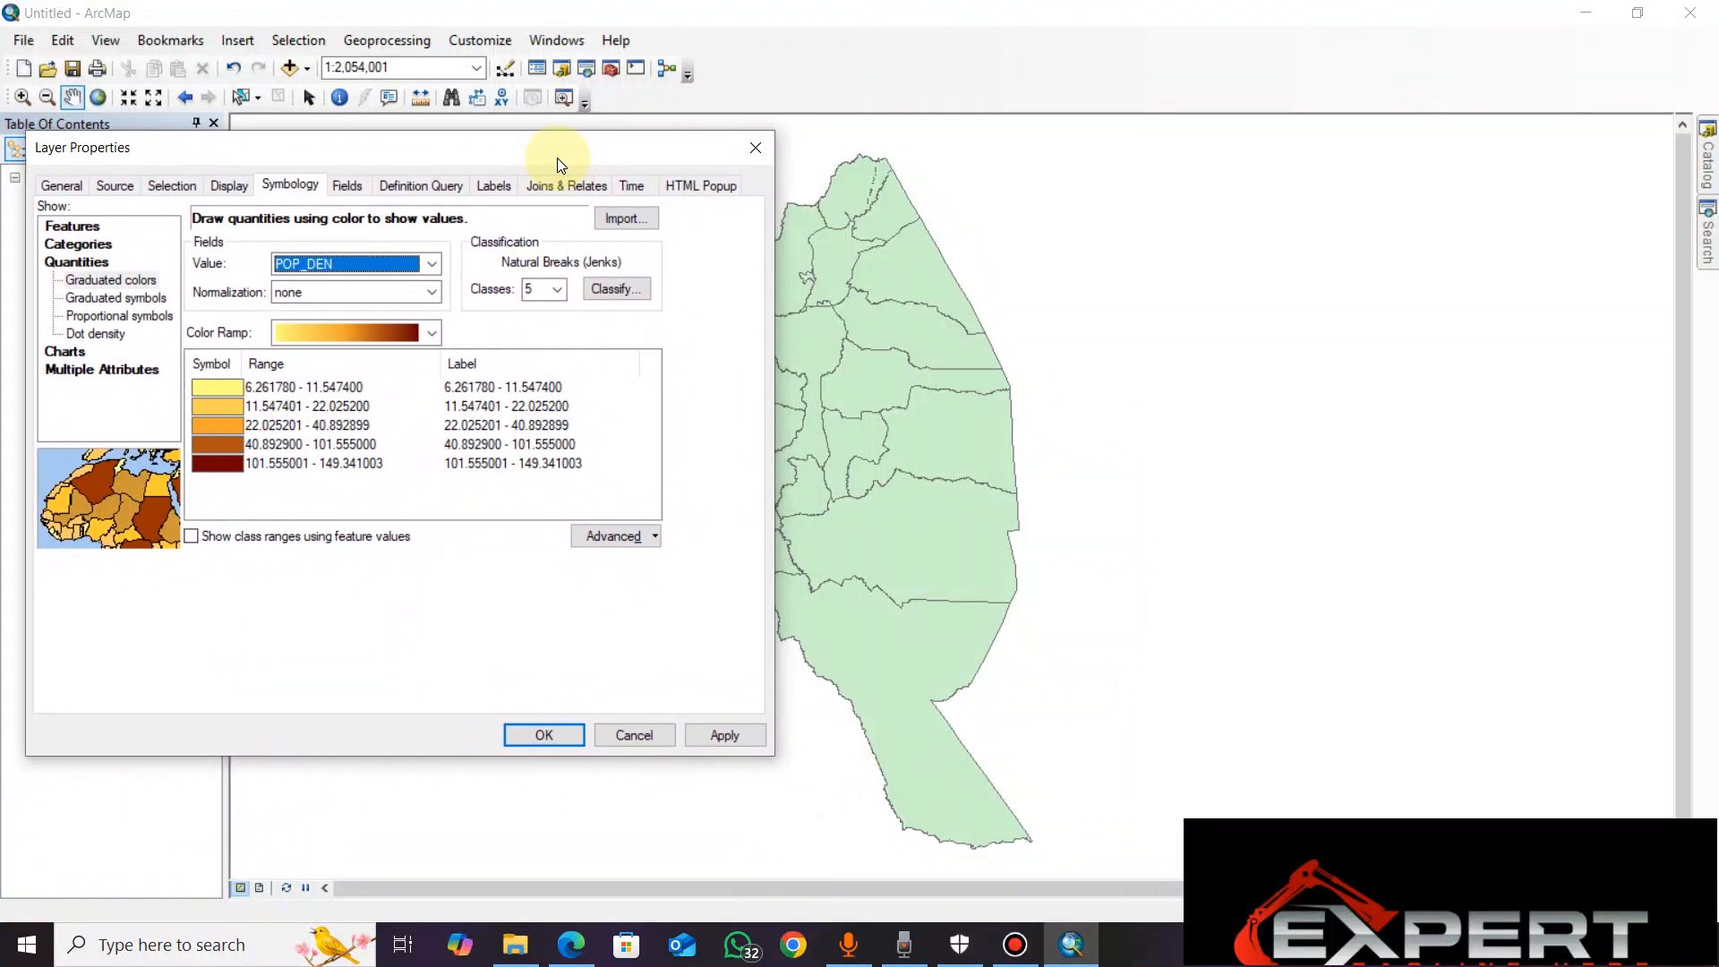
left_click(557, 289)
left_click(557, 289)
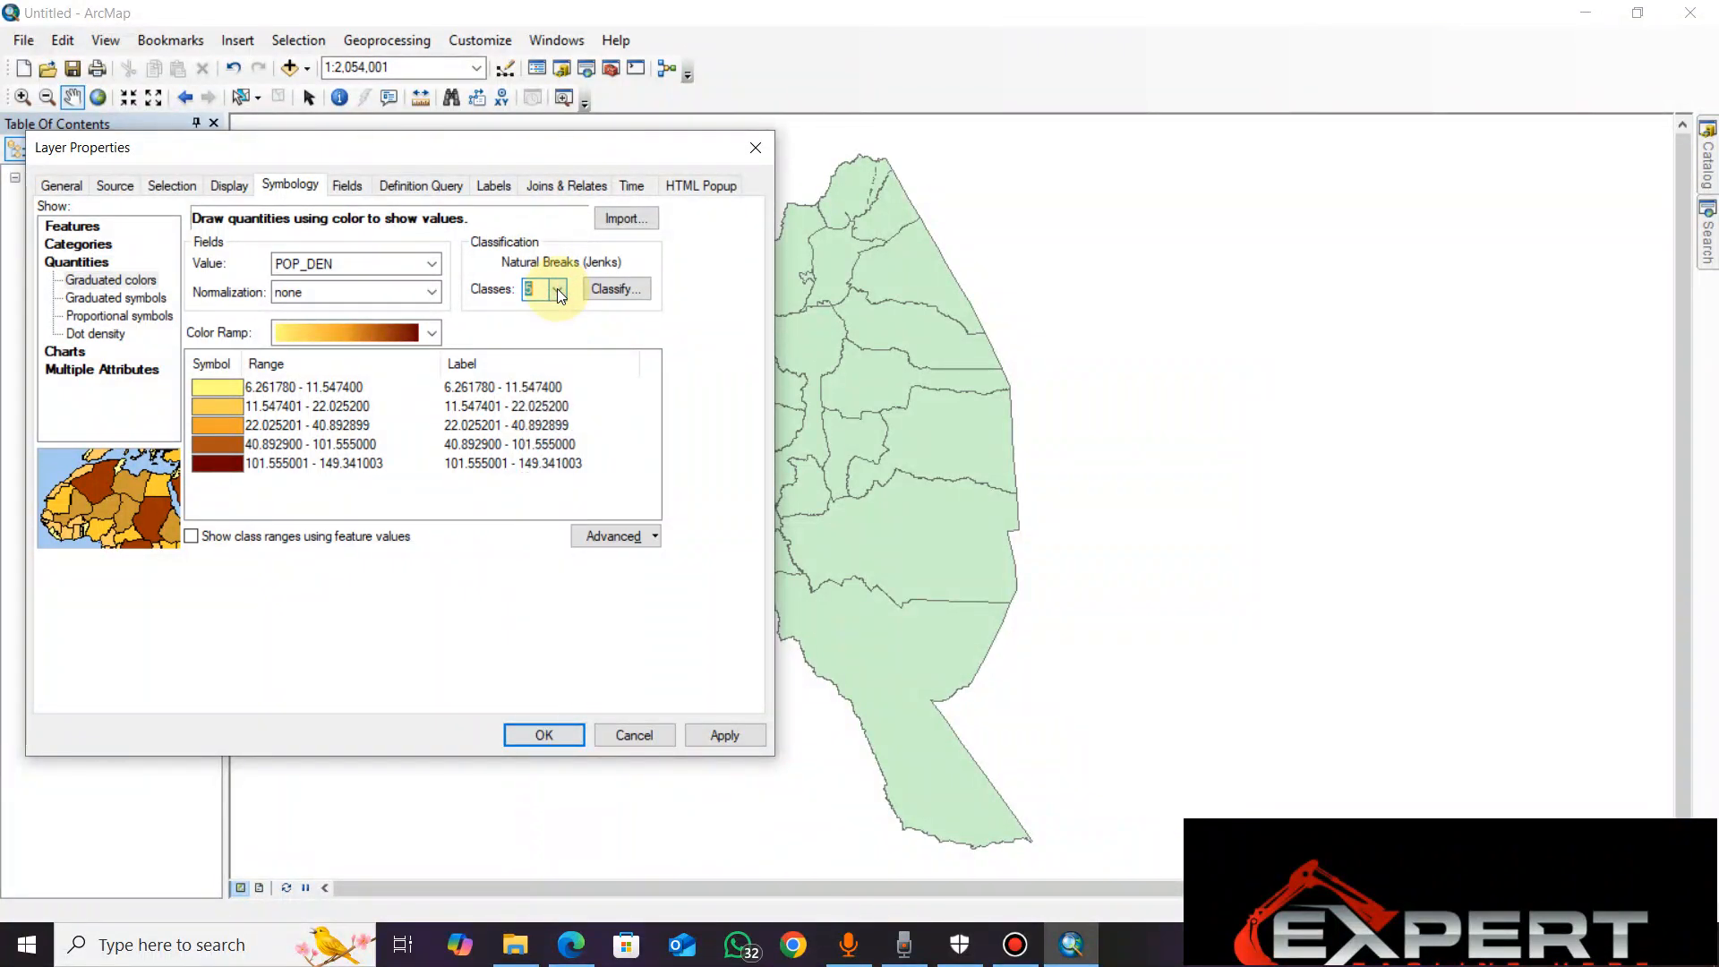
left_click(556, 290)
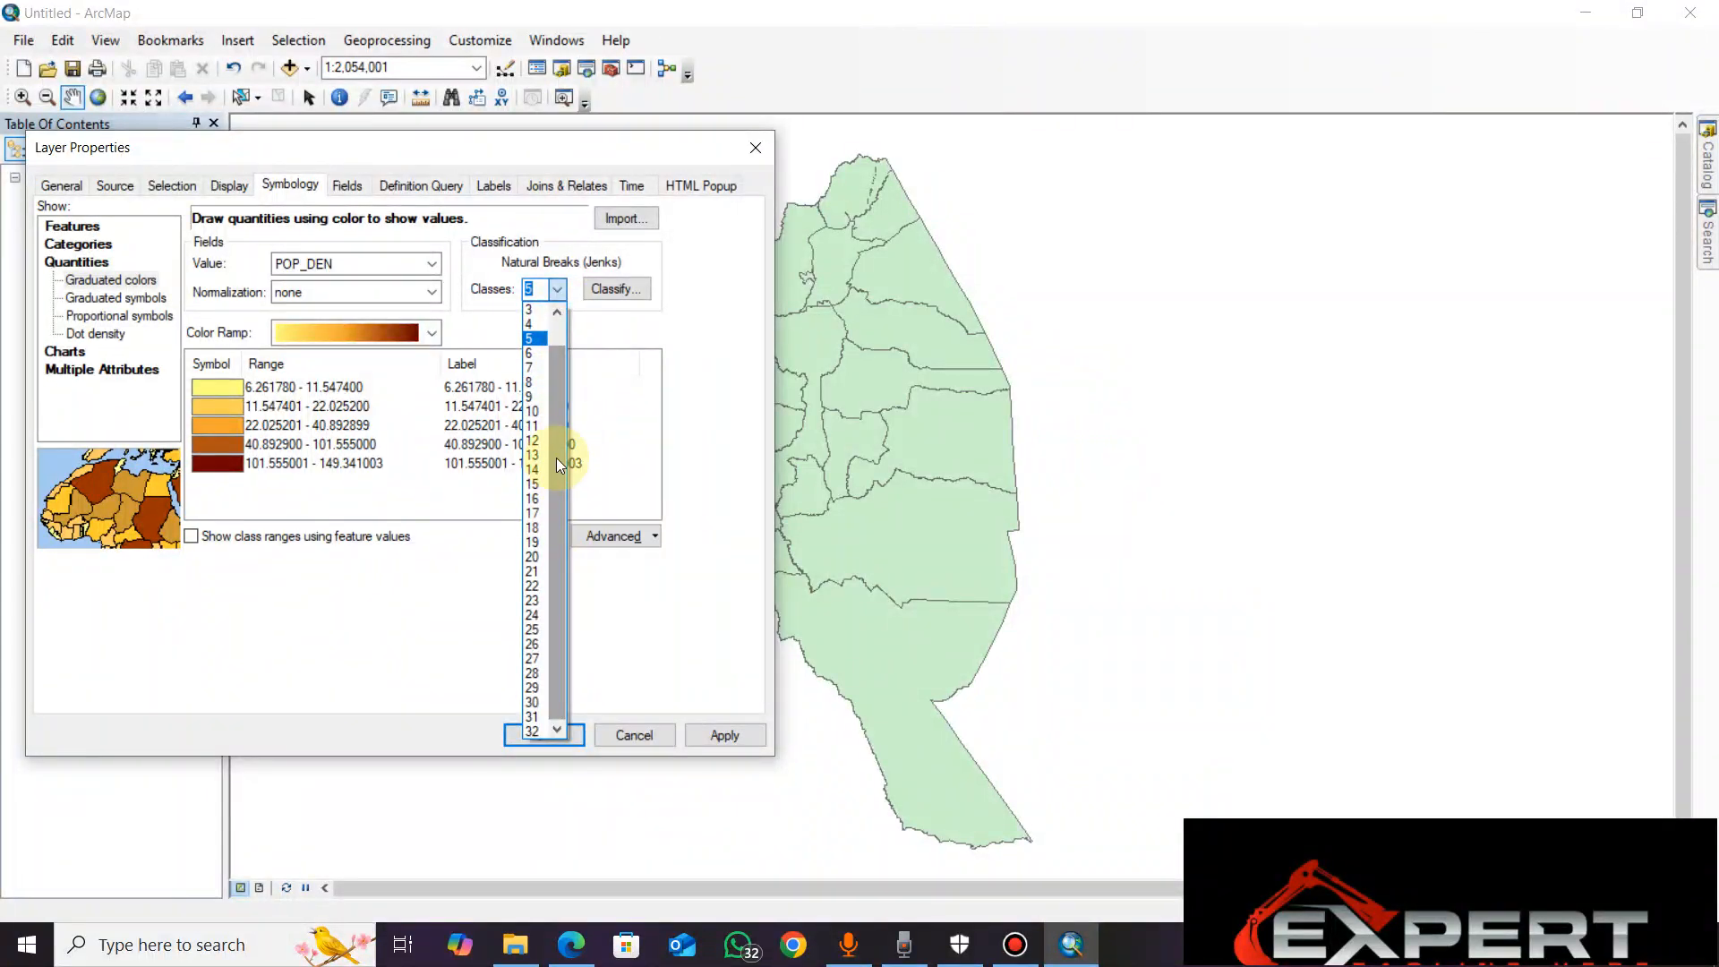
left_click_drag(556, 431, 535, 304)
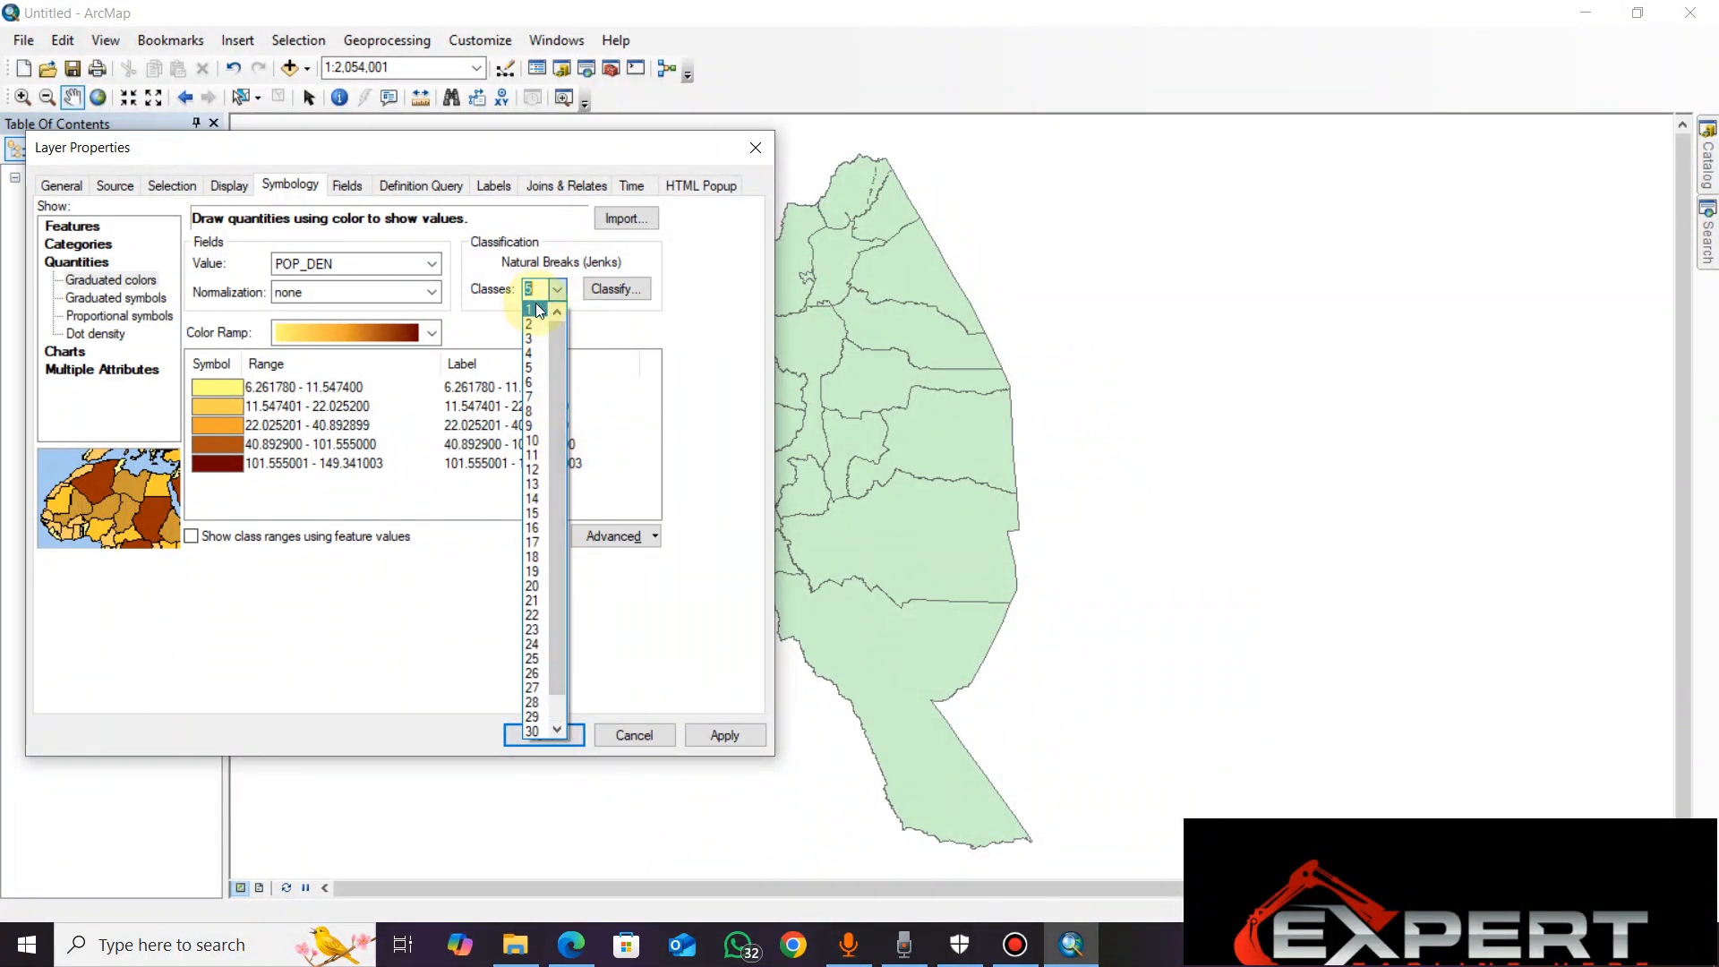
left_click(538, 310)
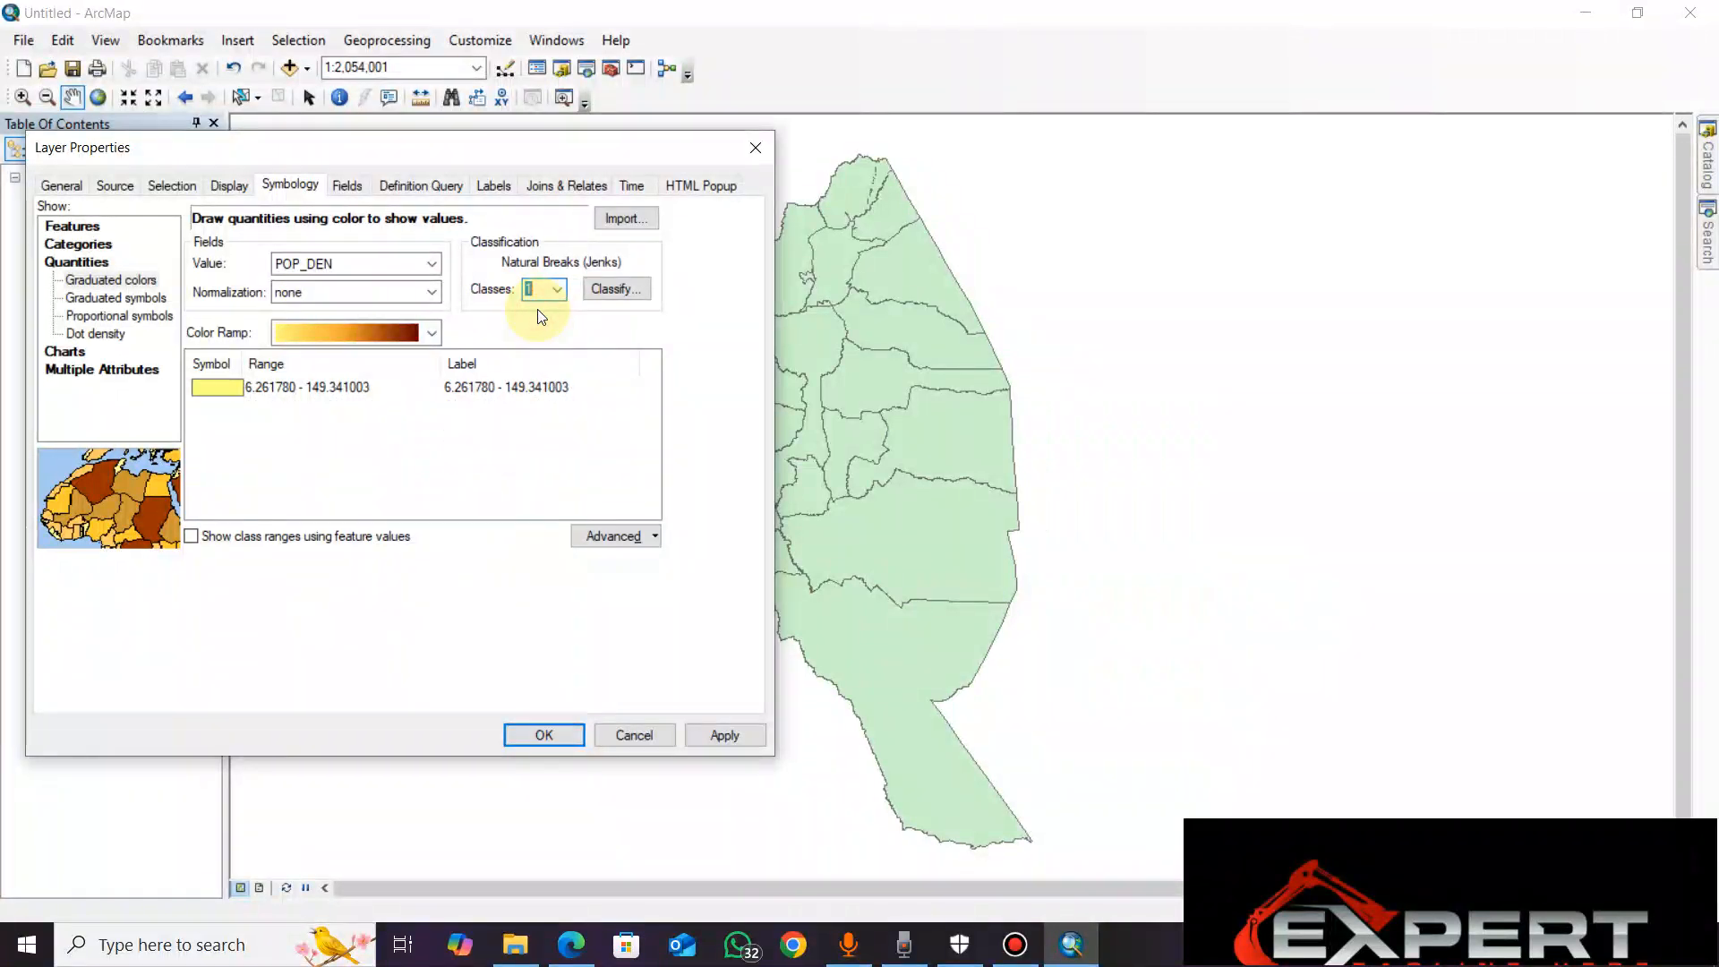
left_click(706, 731)
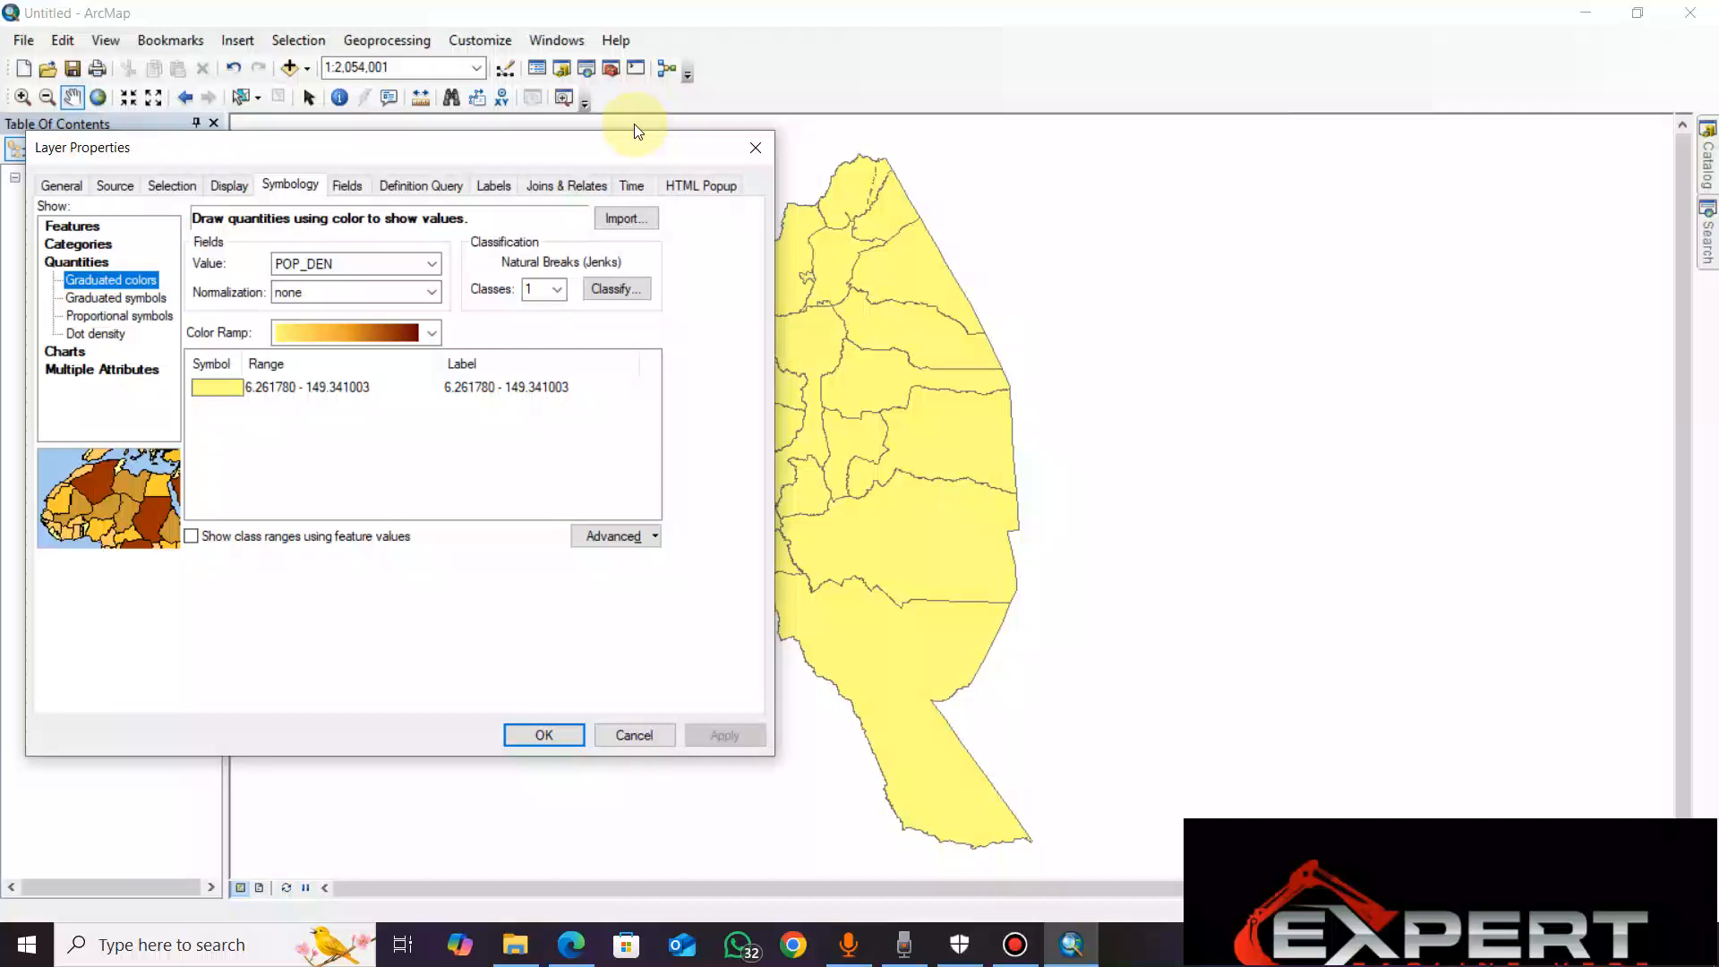
Change the number of classes to 2 and apply
left_click_drag(627, 149, 484, 219)
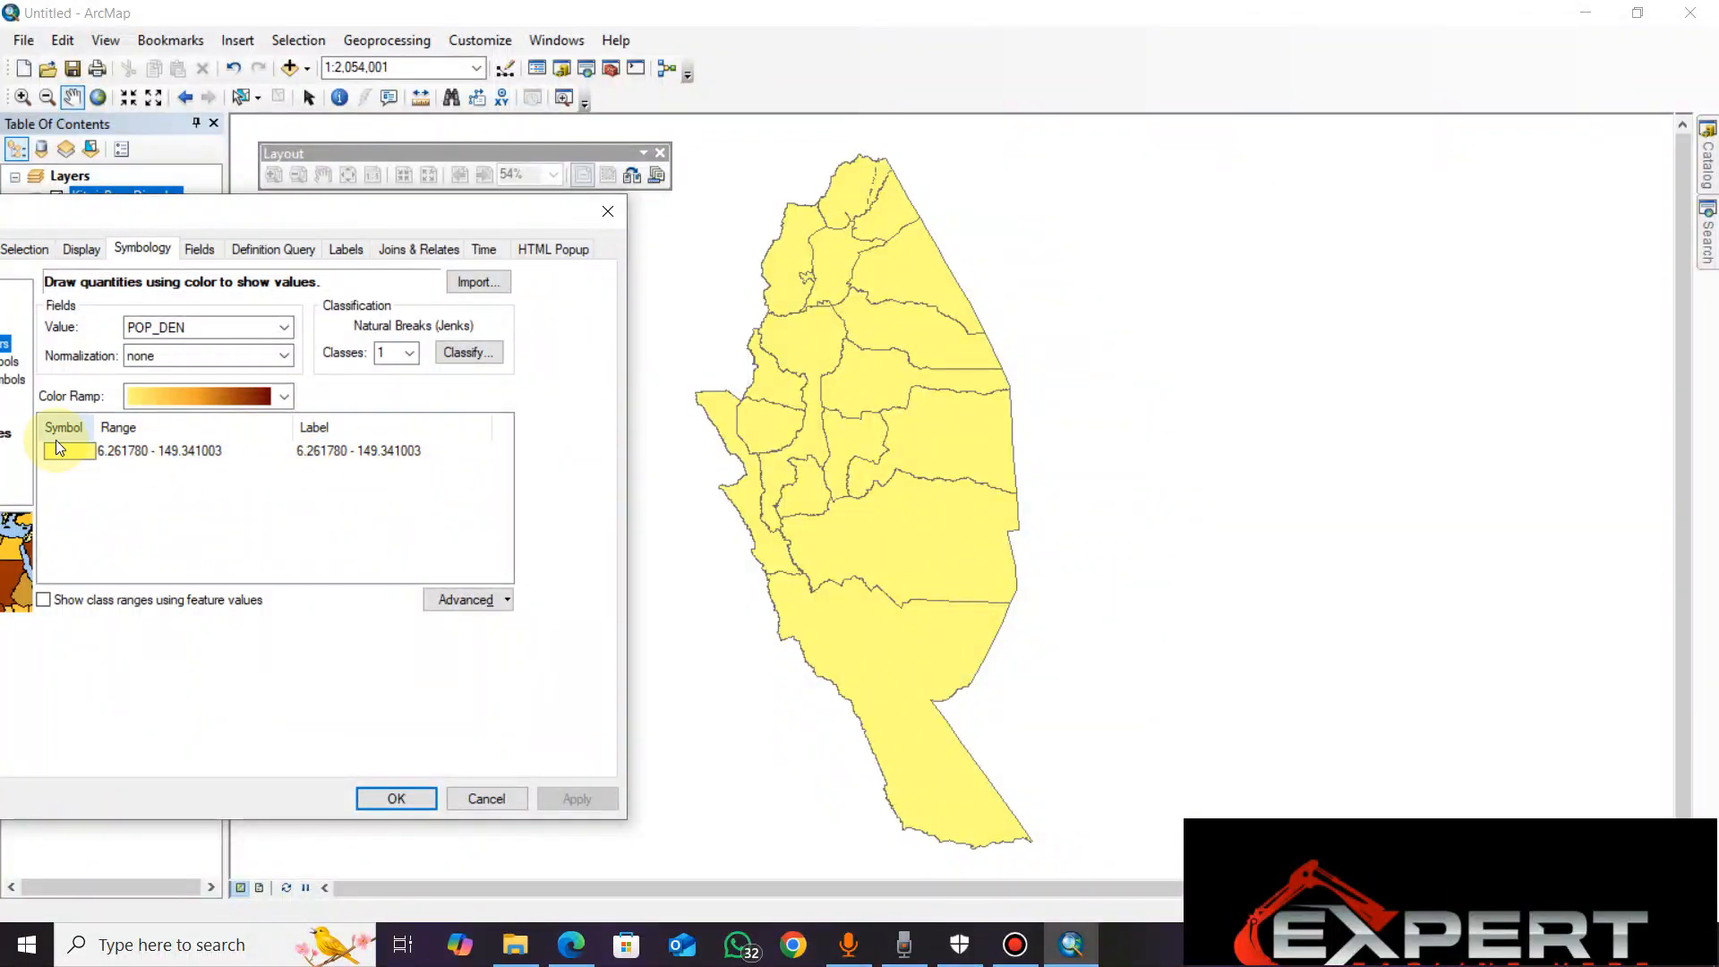
left_click(410, 353)
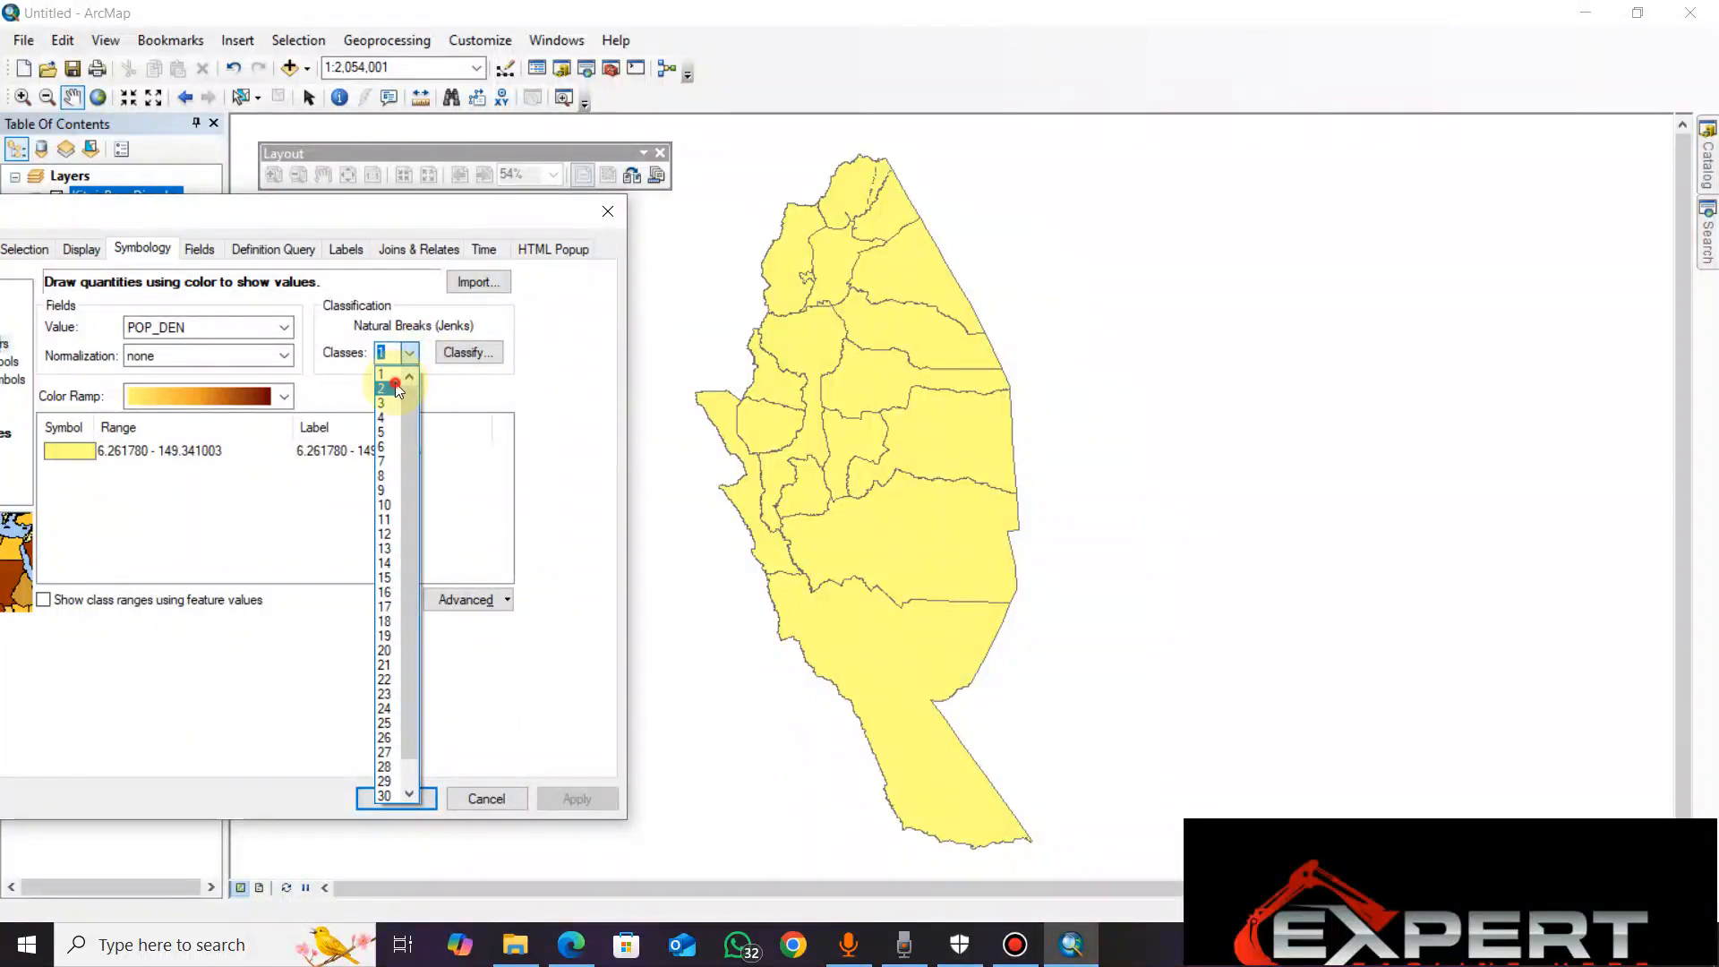
left_click(394, 389)
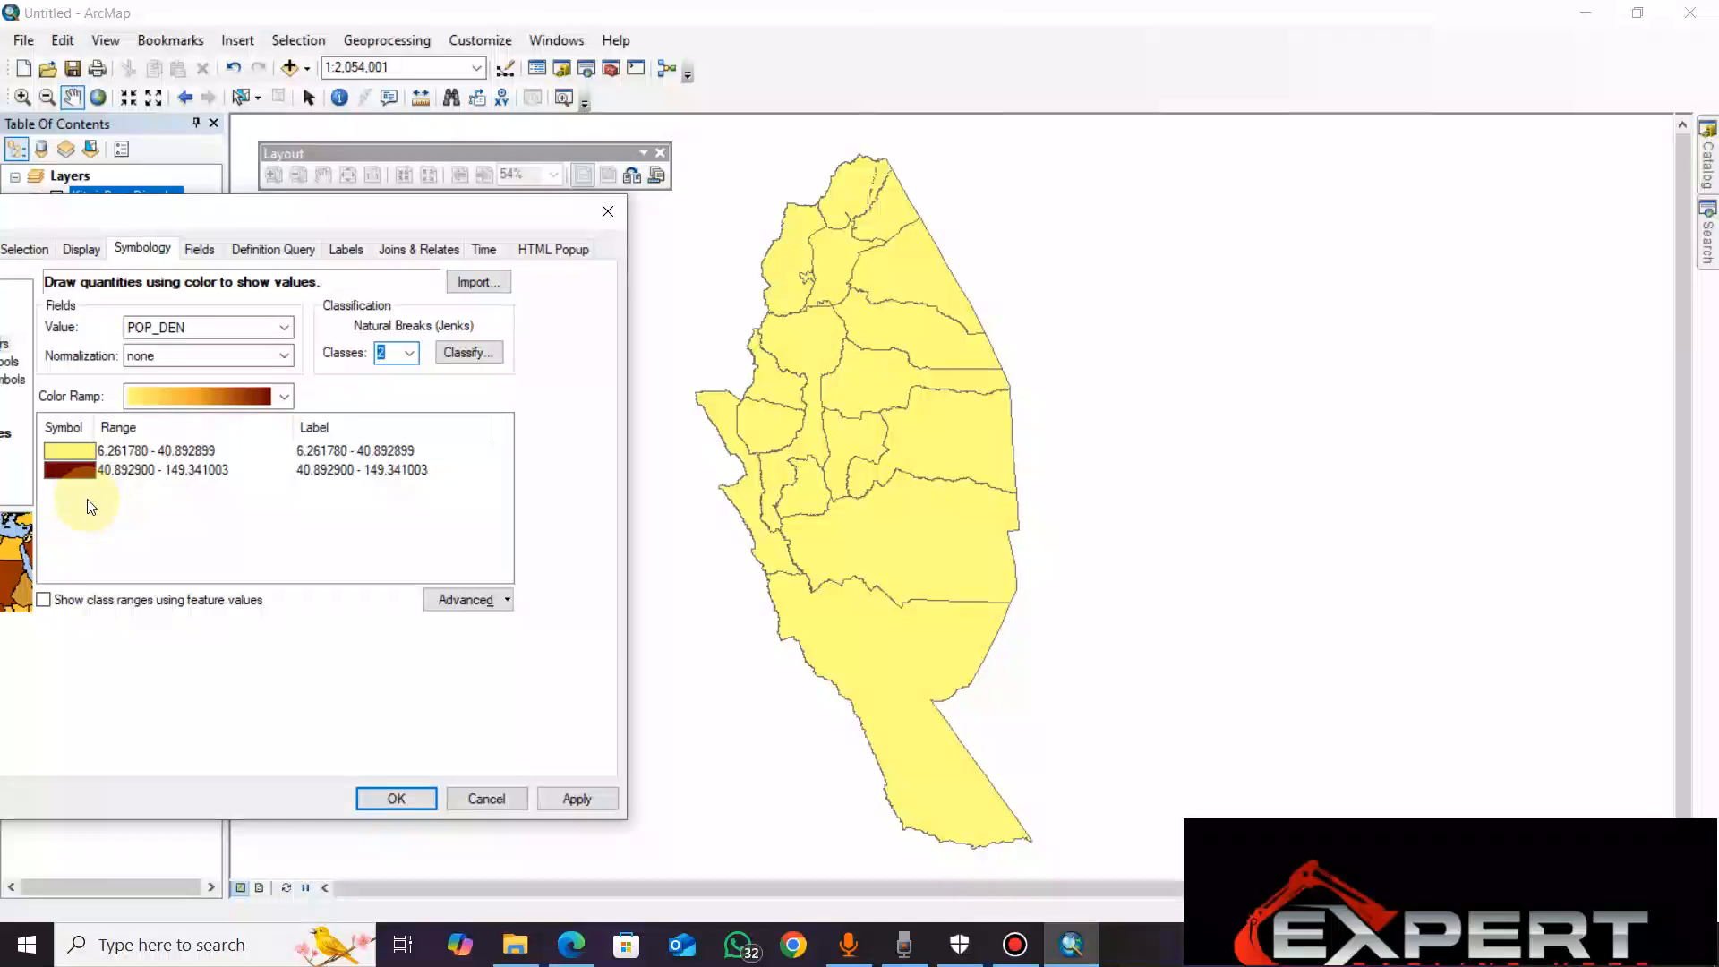
left_click(577, 798)
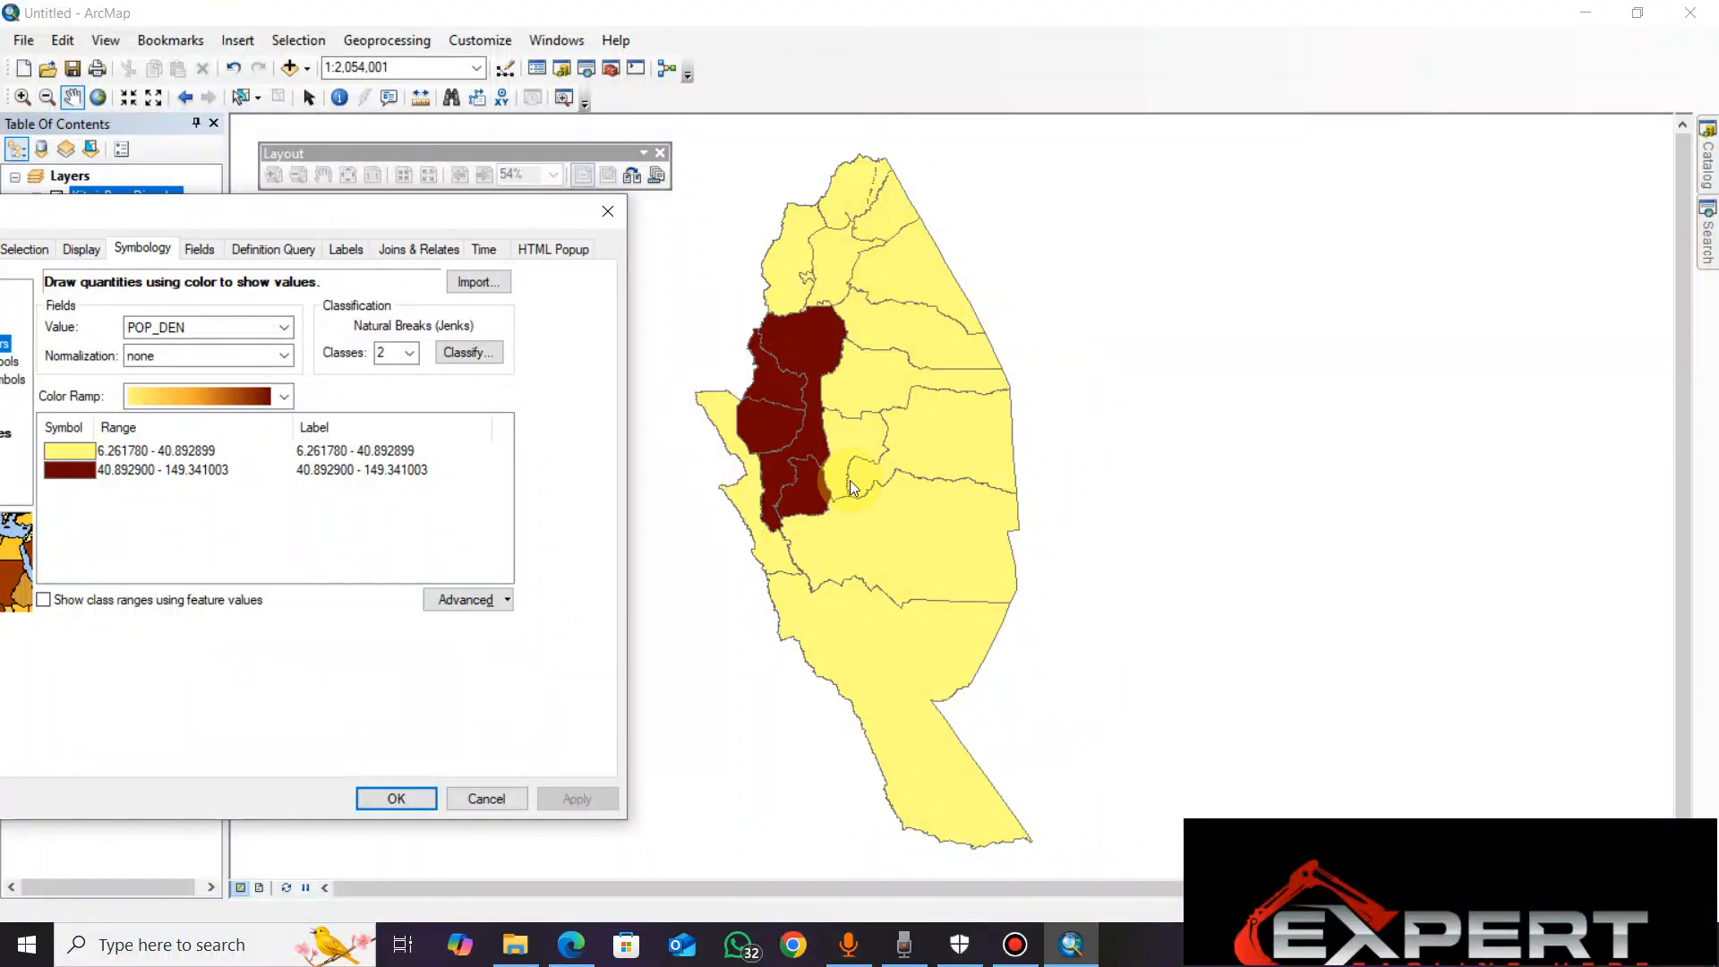
Change the number of classes to 3 and apply
left_click(409, 353)
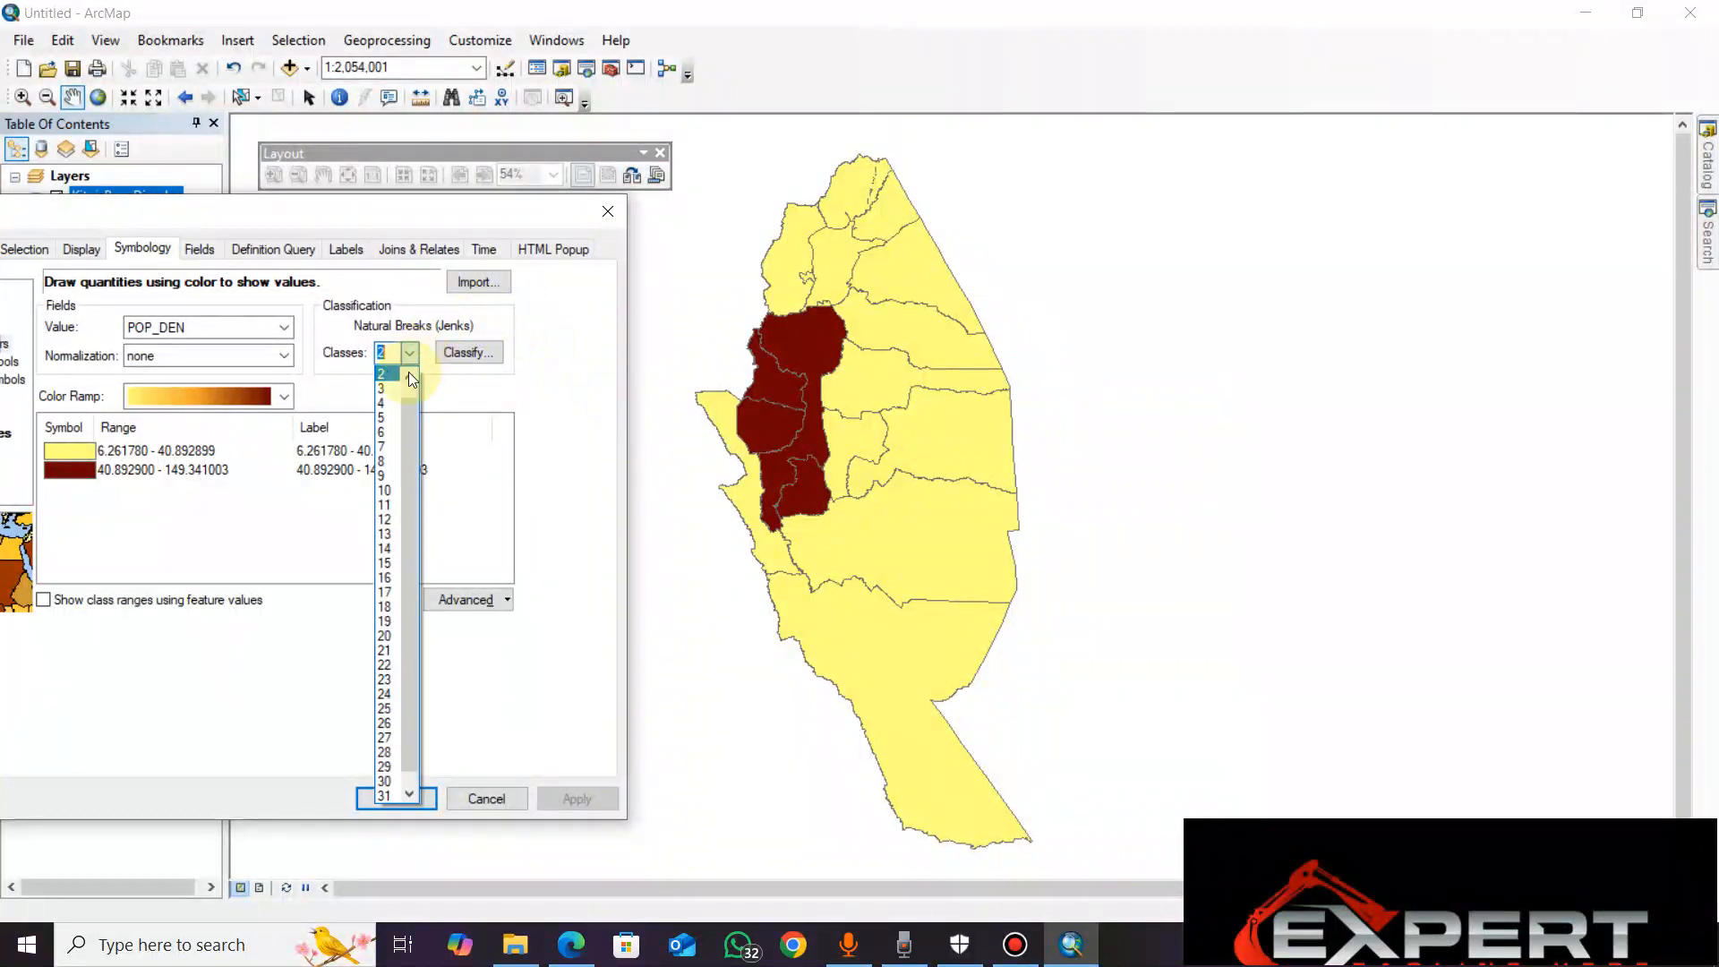
left_click(397, 389)
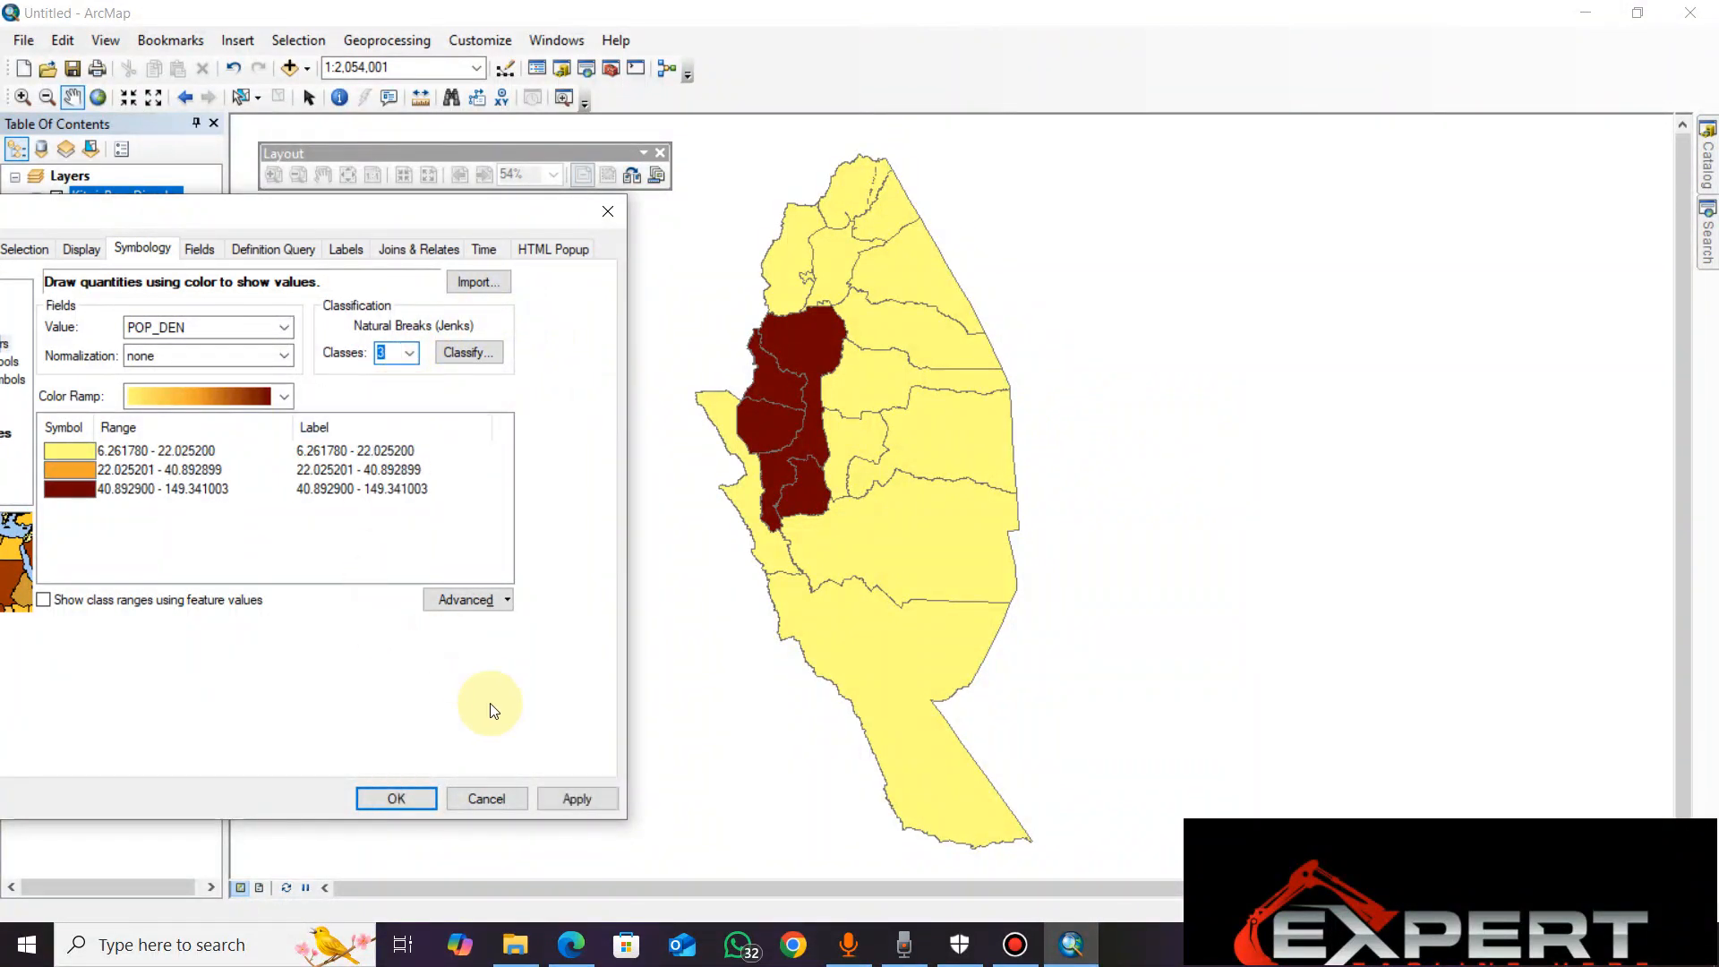
left_click(576, 798)
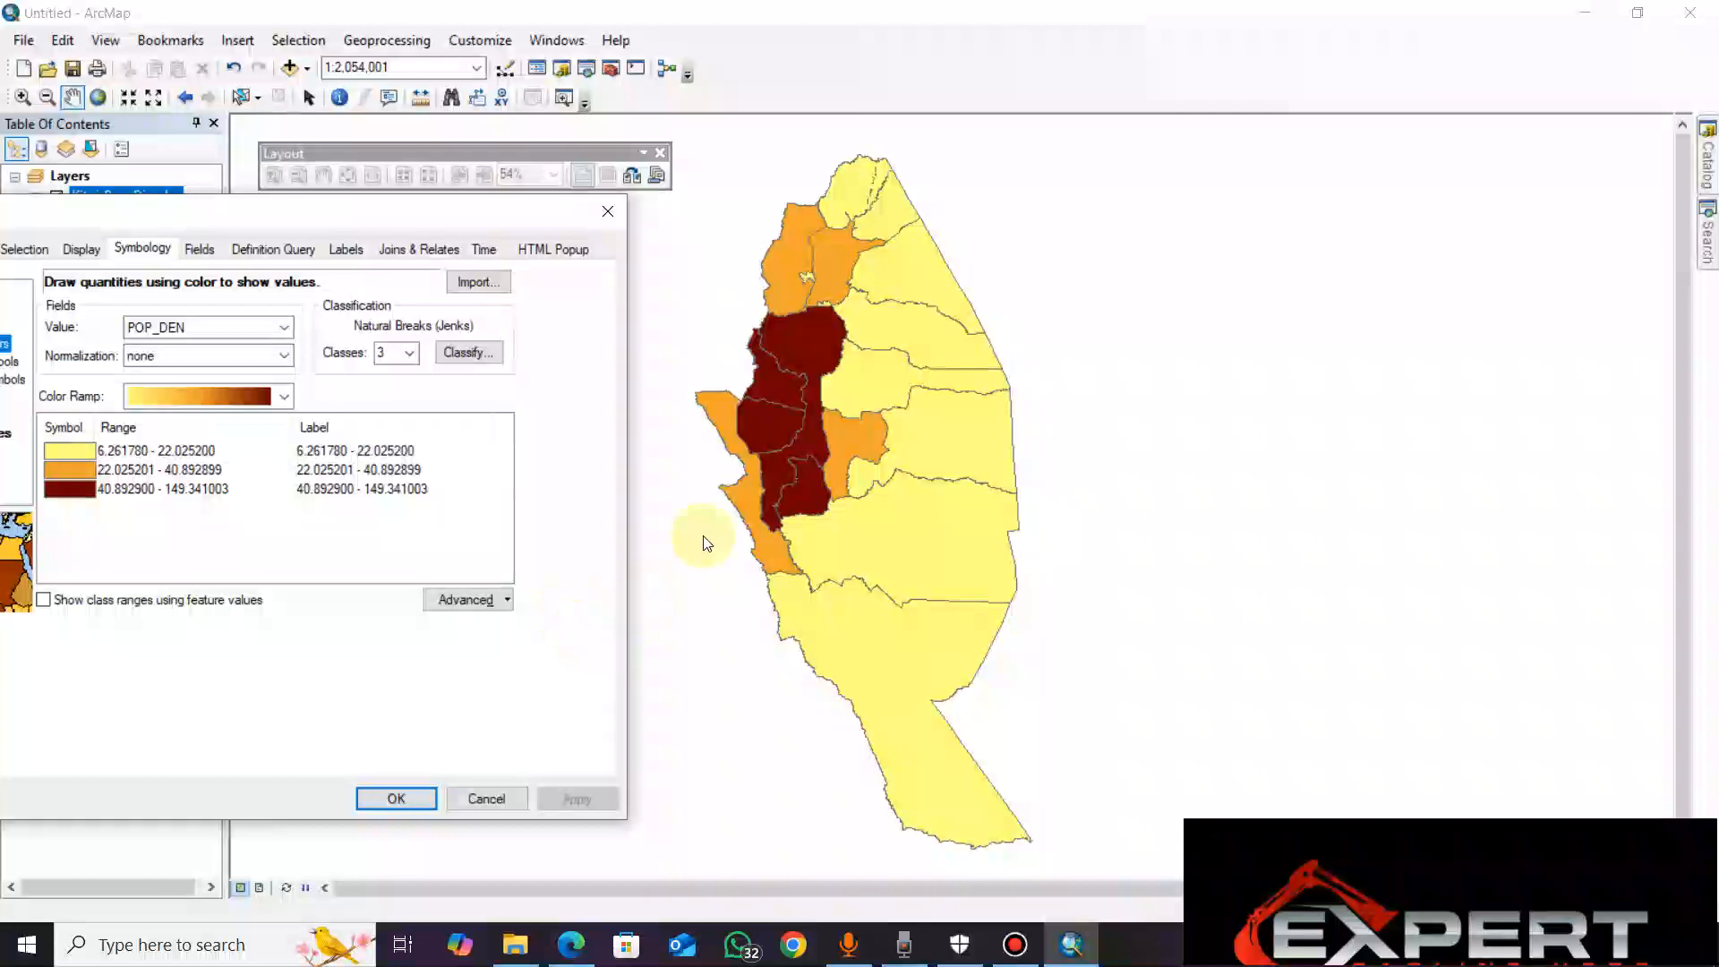
Change the number of classes to 8 and apply
left_click(415, 355)
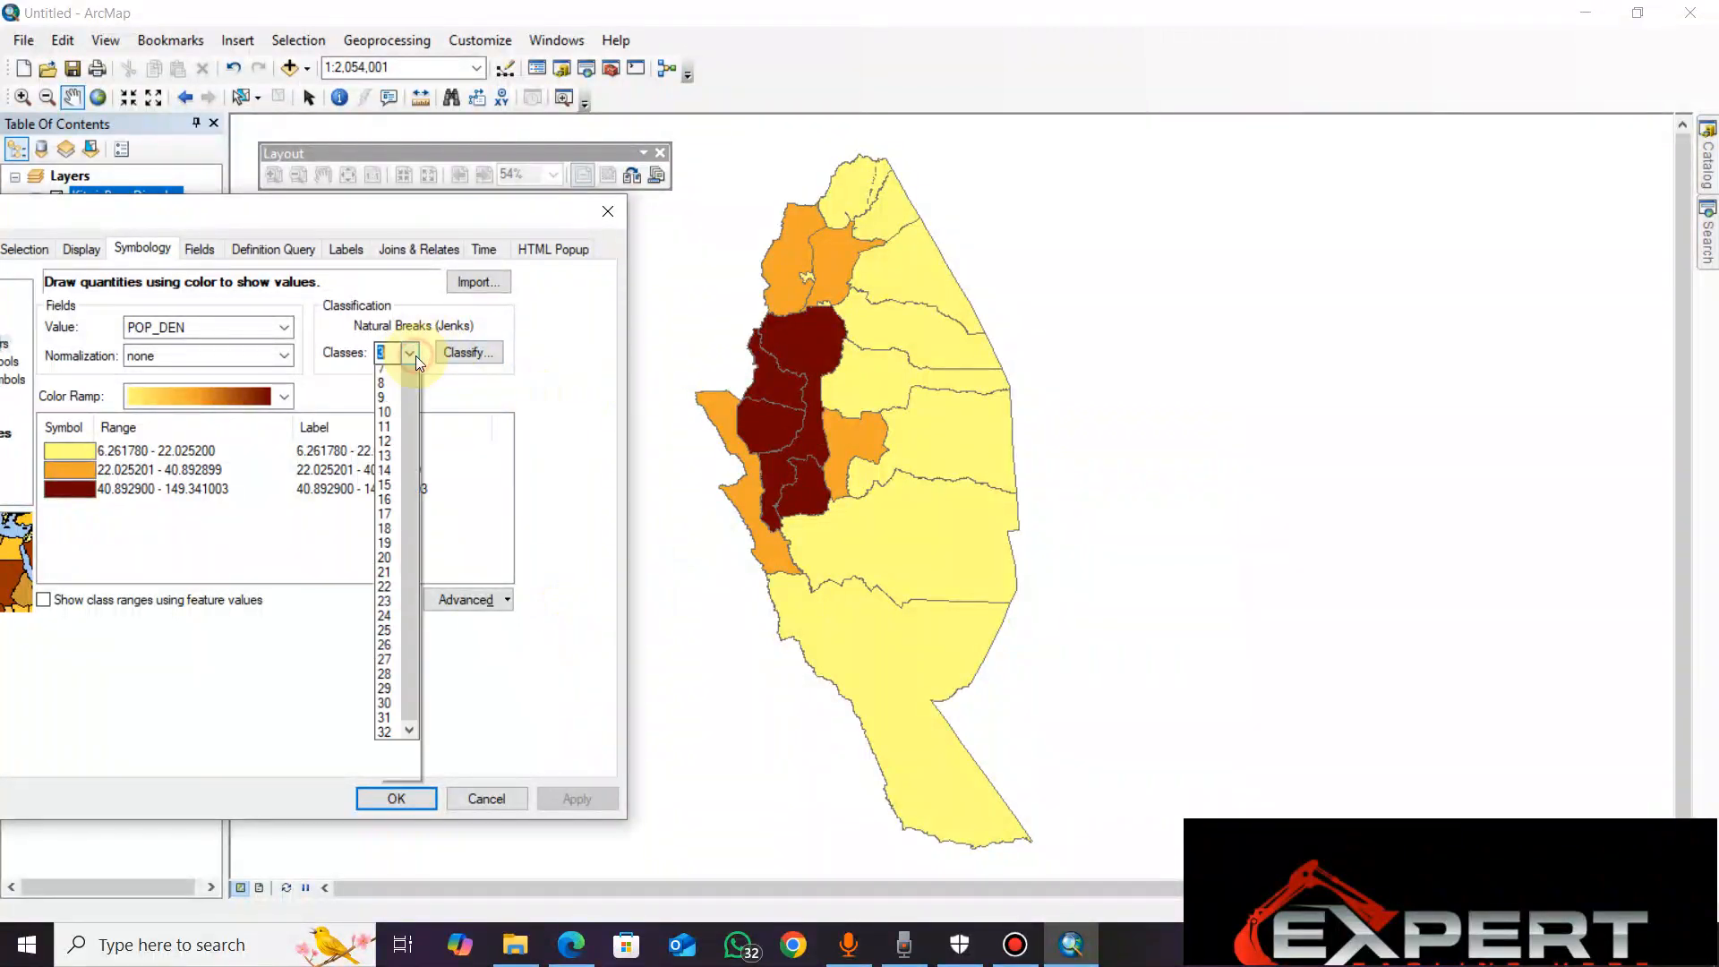
left_click(415, 356)
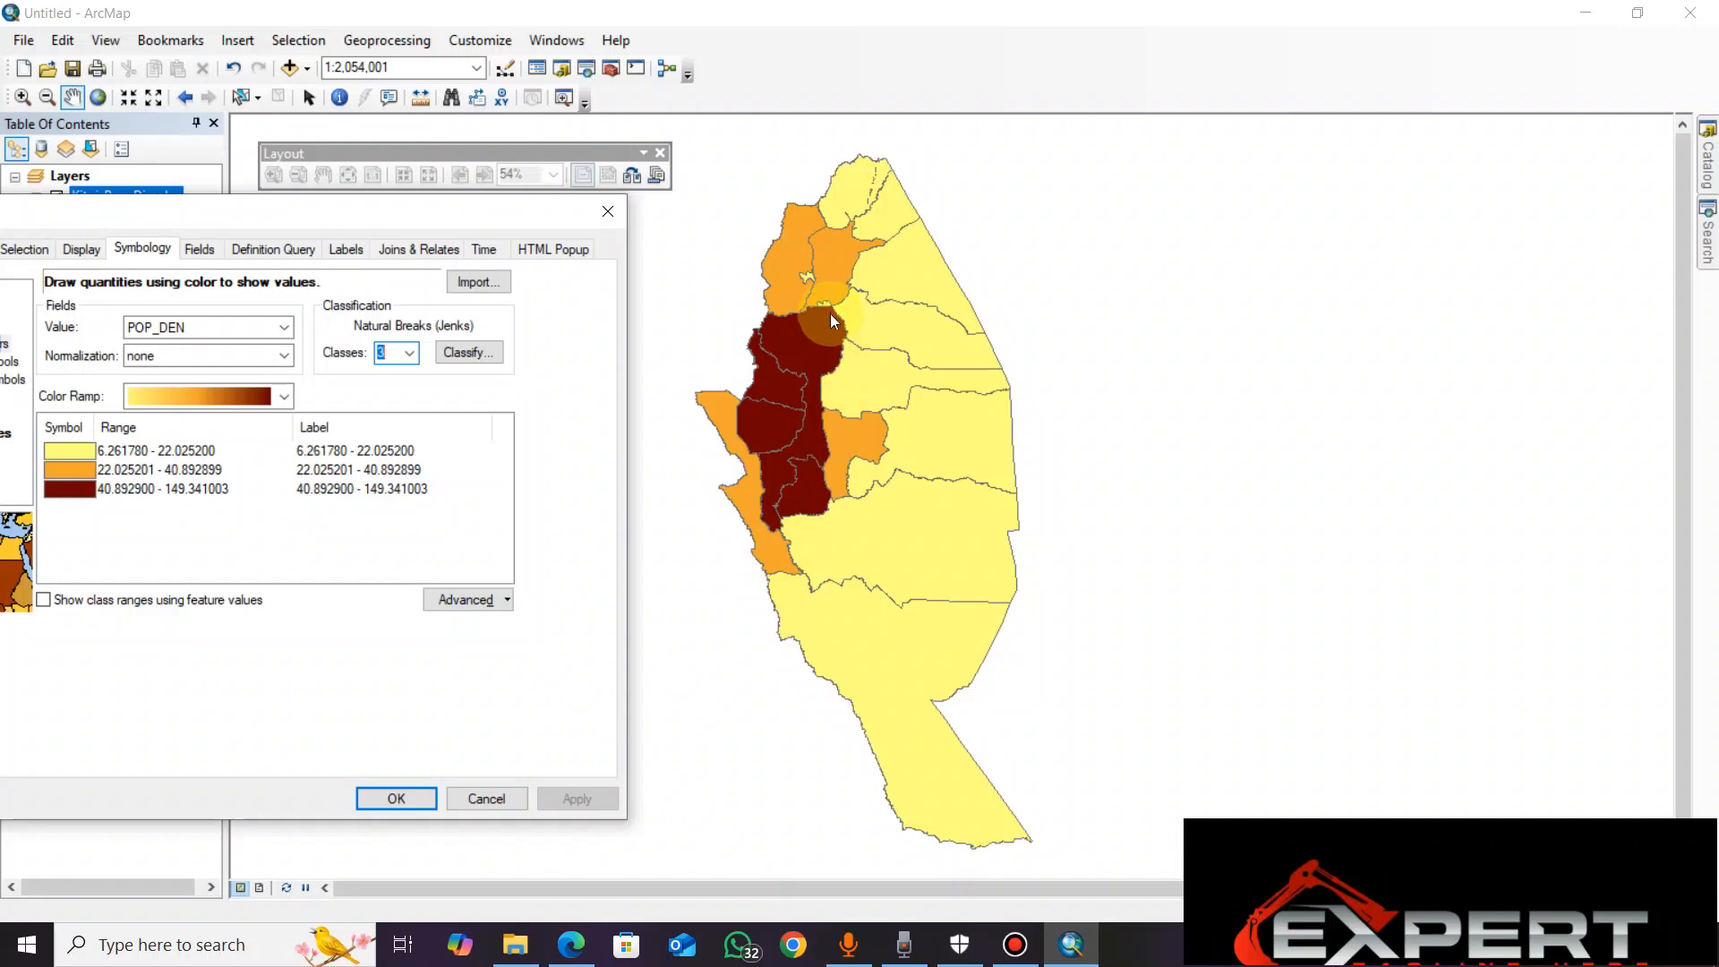
left_click(410, 353)
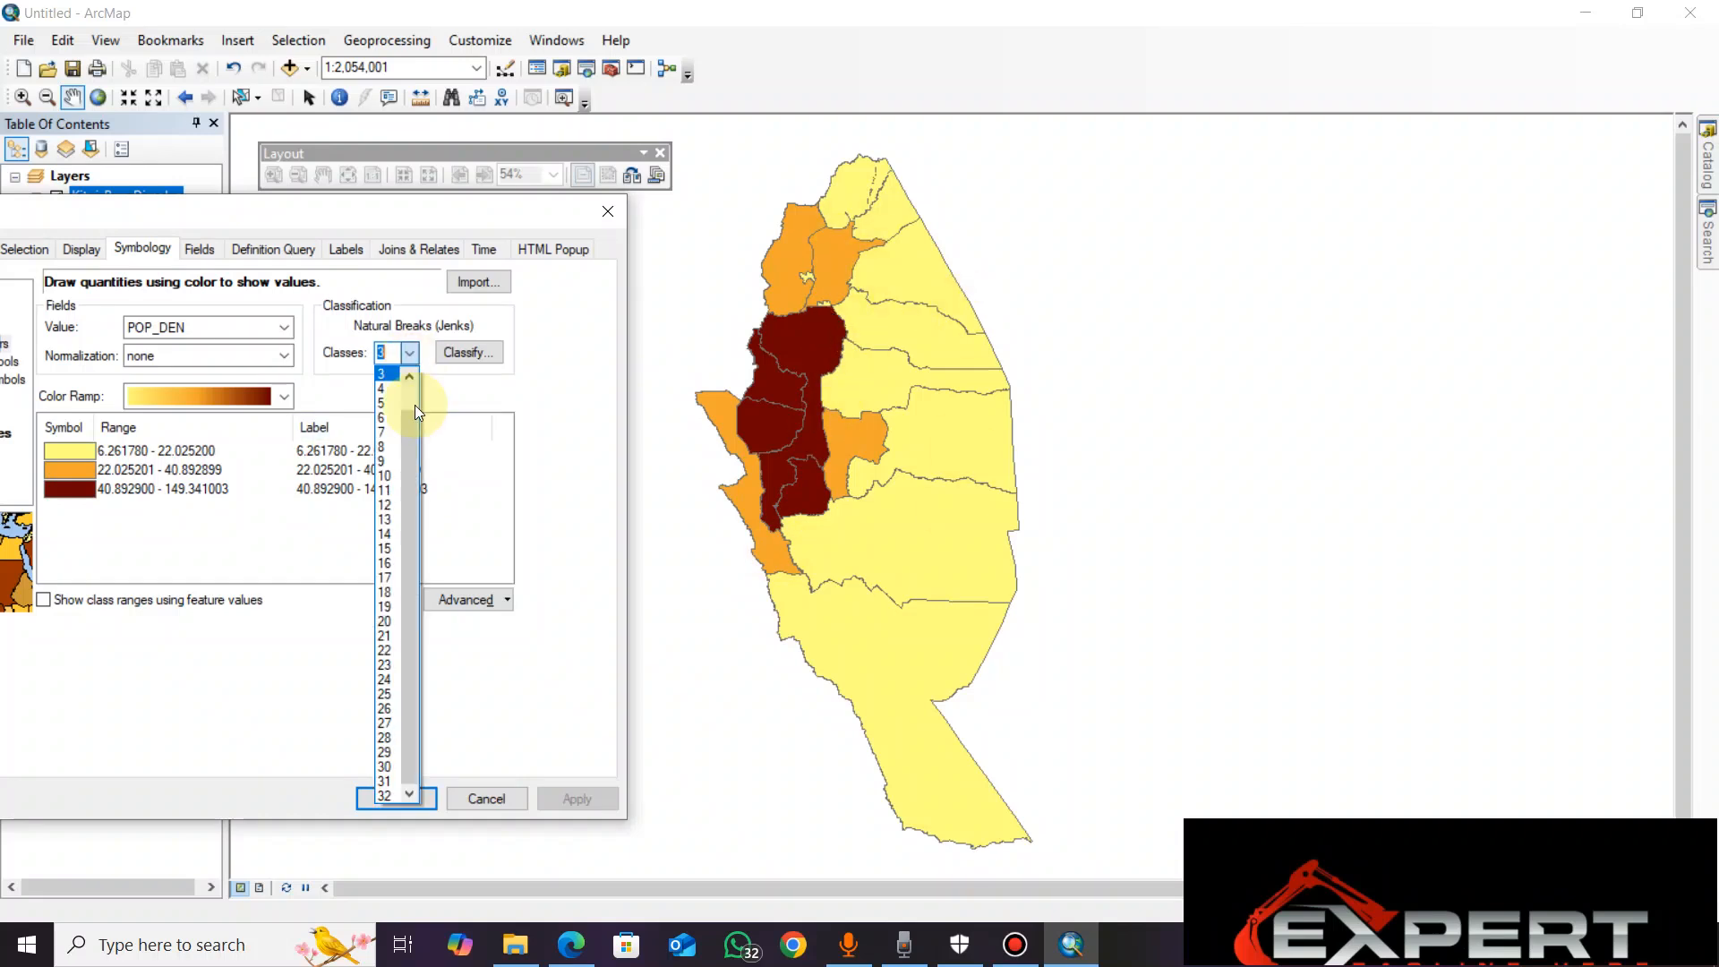
left_click(395, 447)
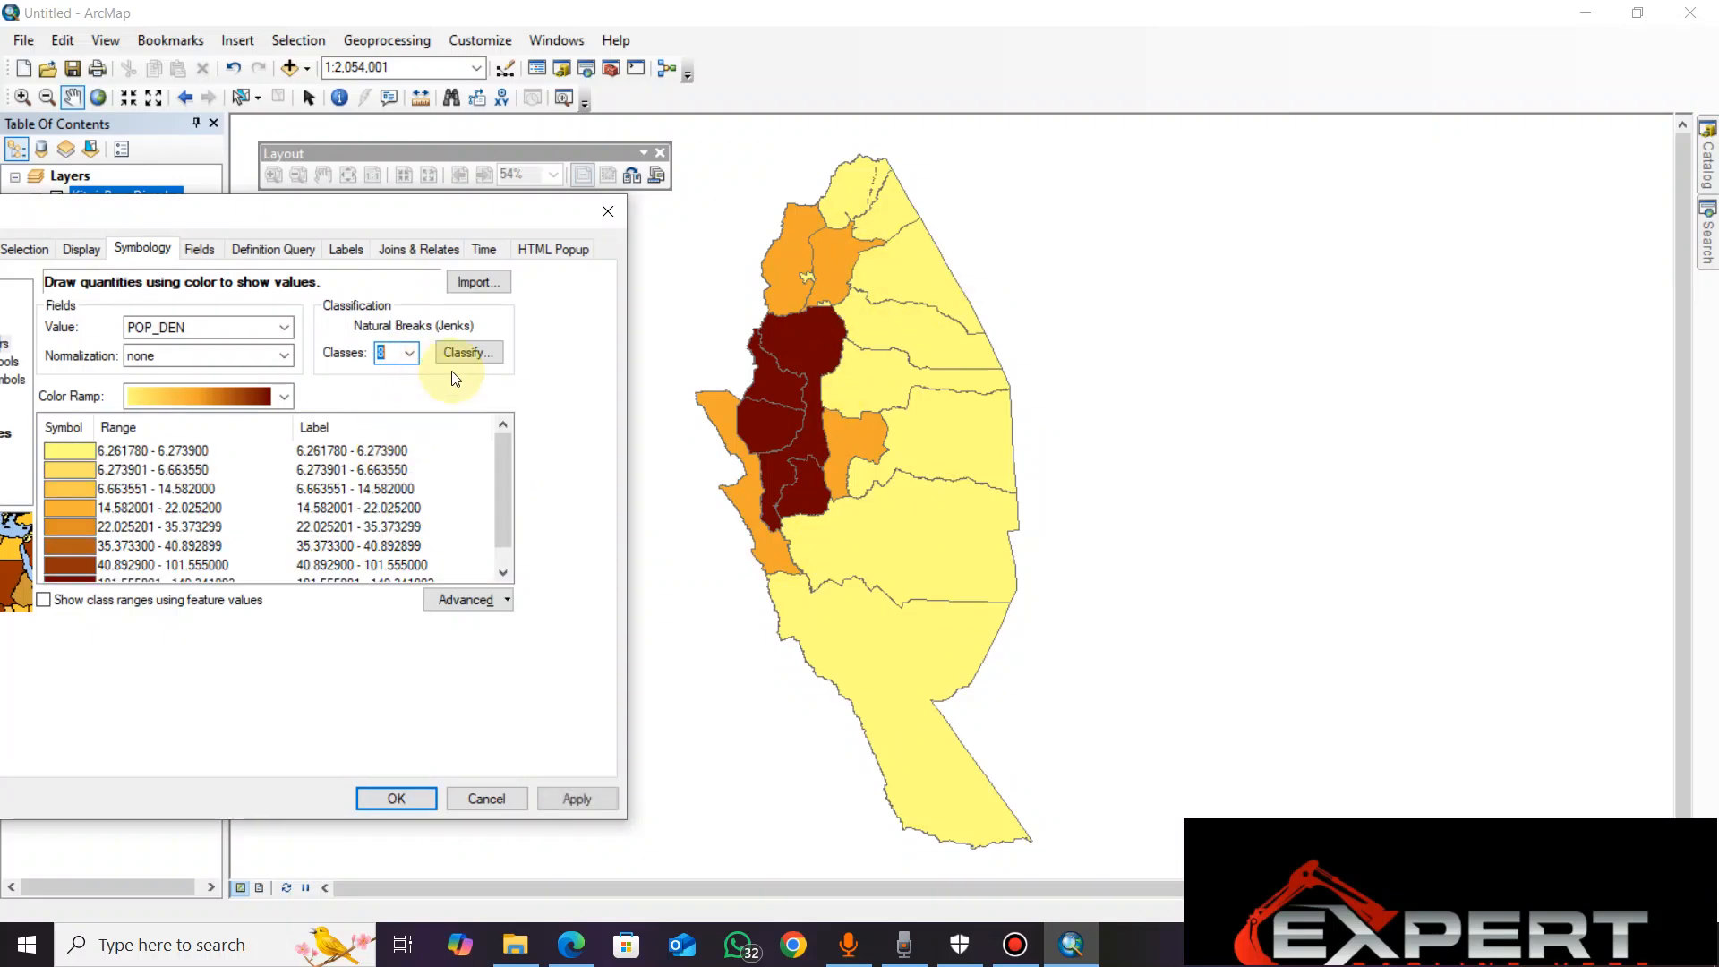
left_click(573, 797)
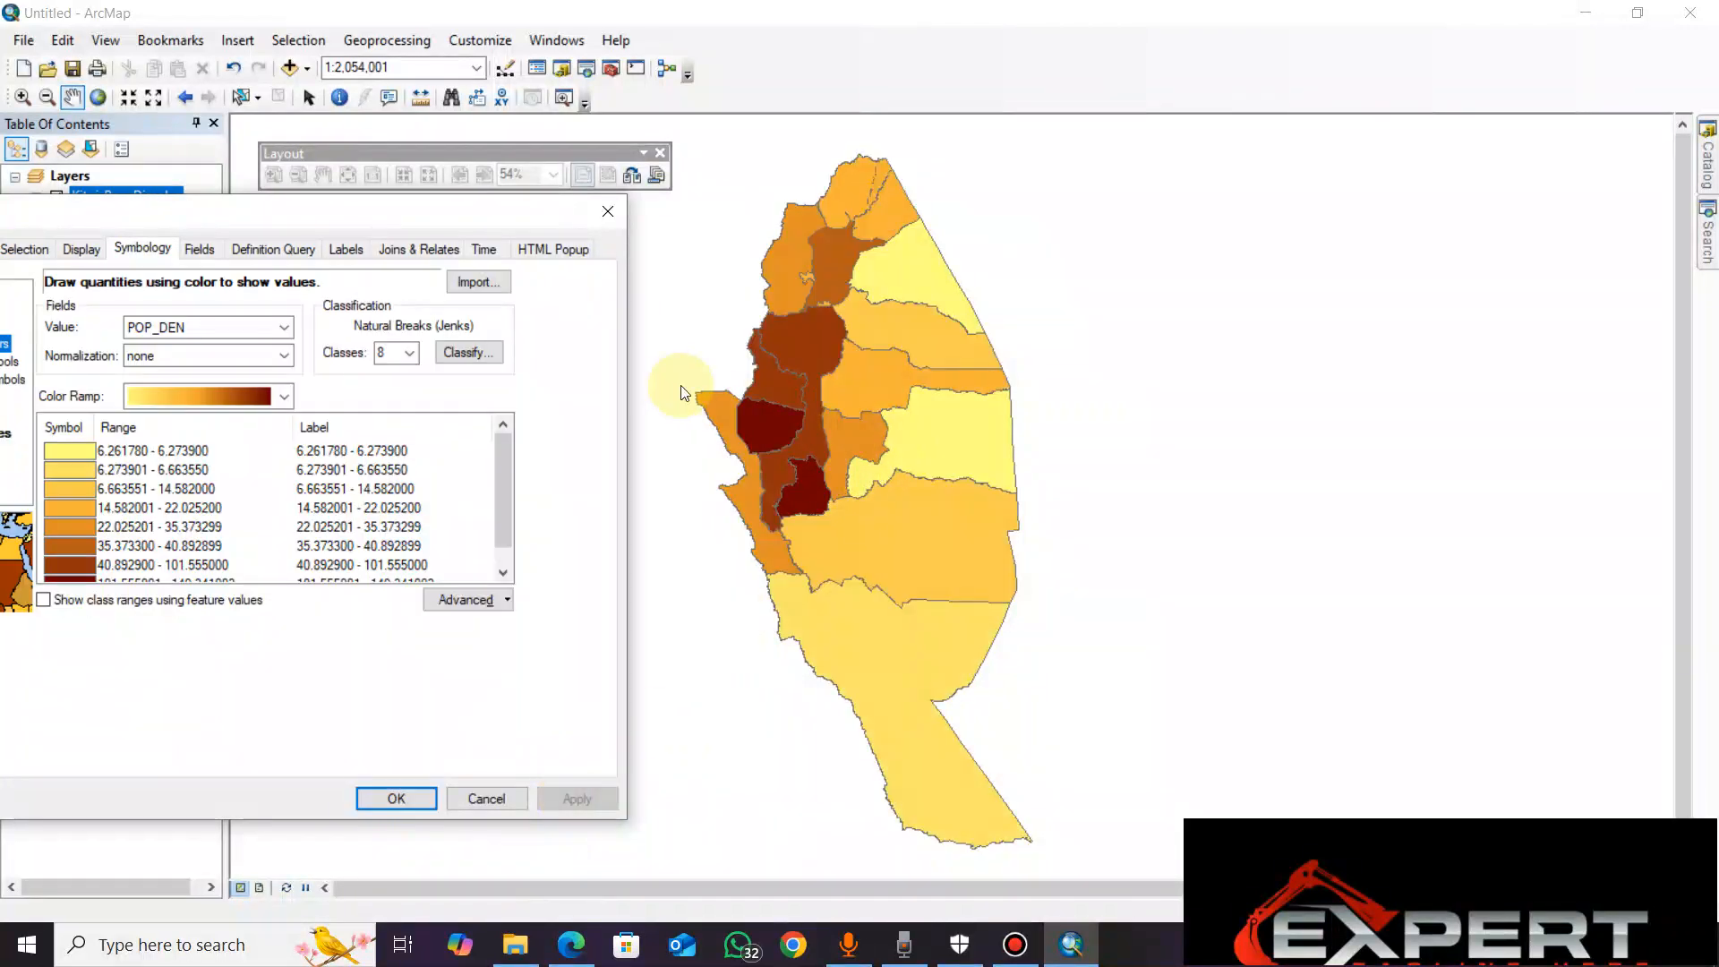
Change the number of classes to 11 and apply
left_click(410, 353)
left_click(414, 622)
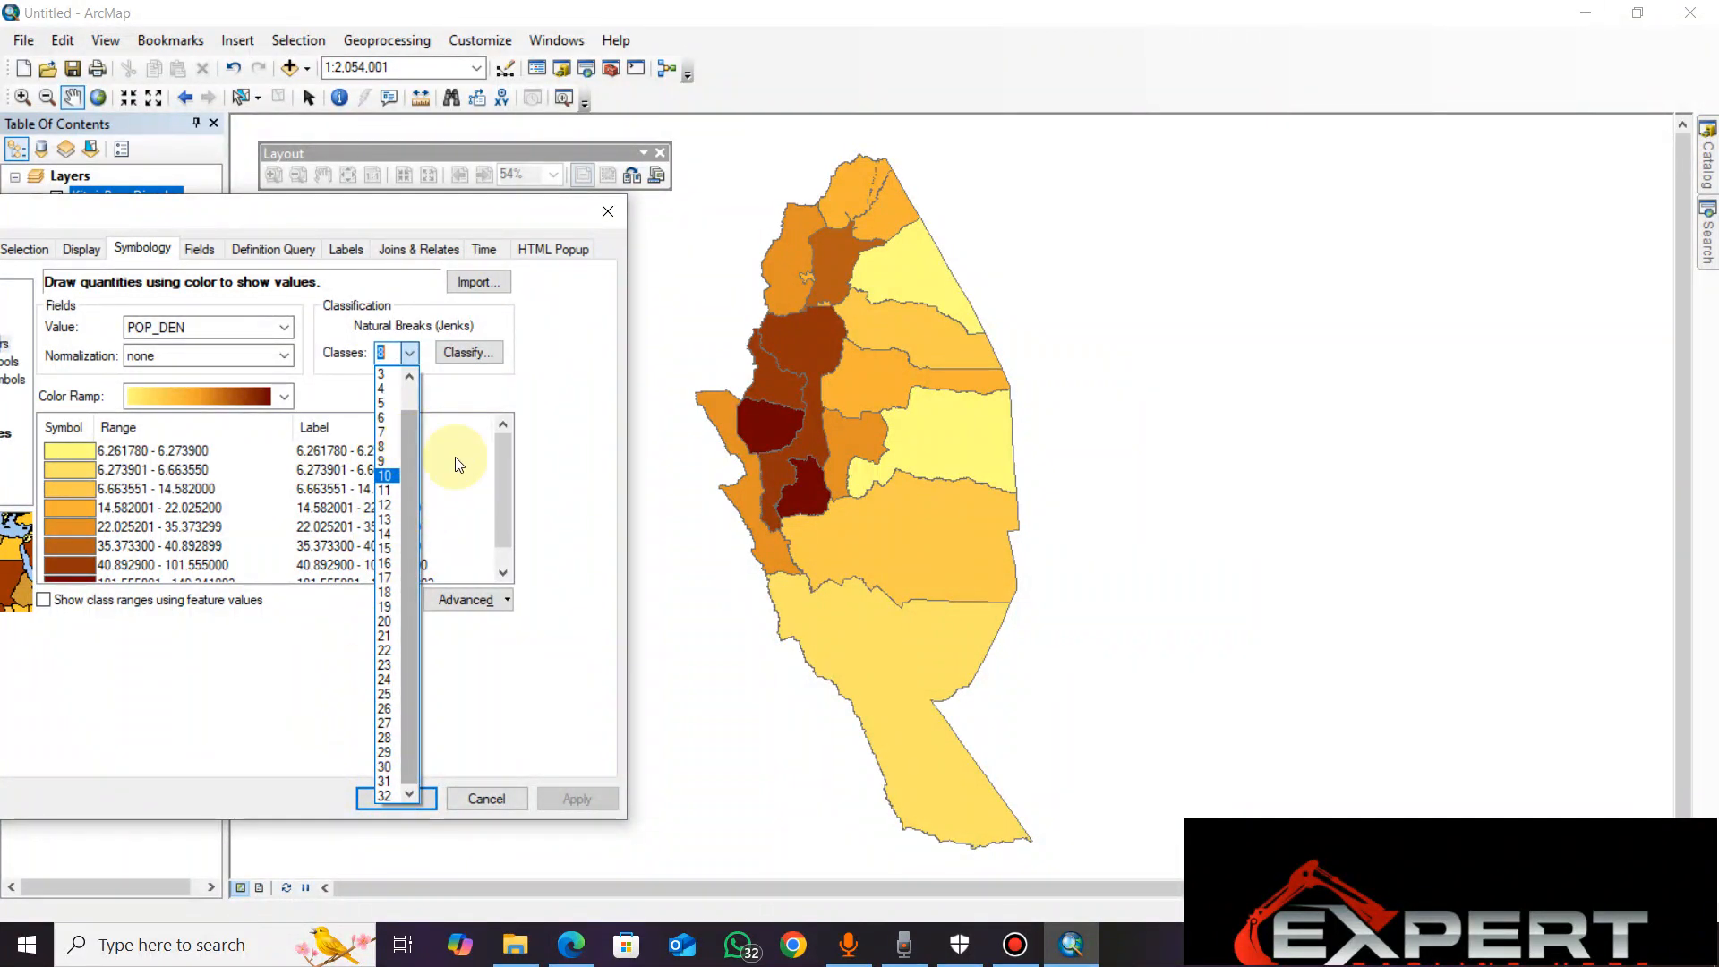
left_click(520, 395)
left_click(411, 353)
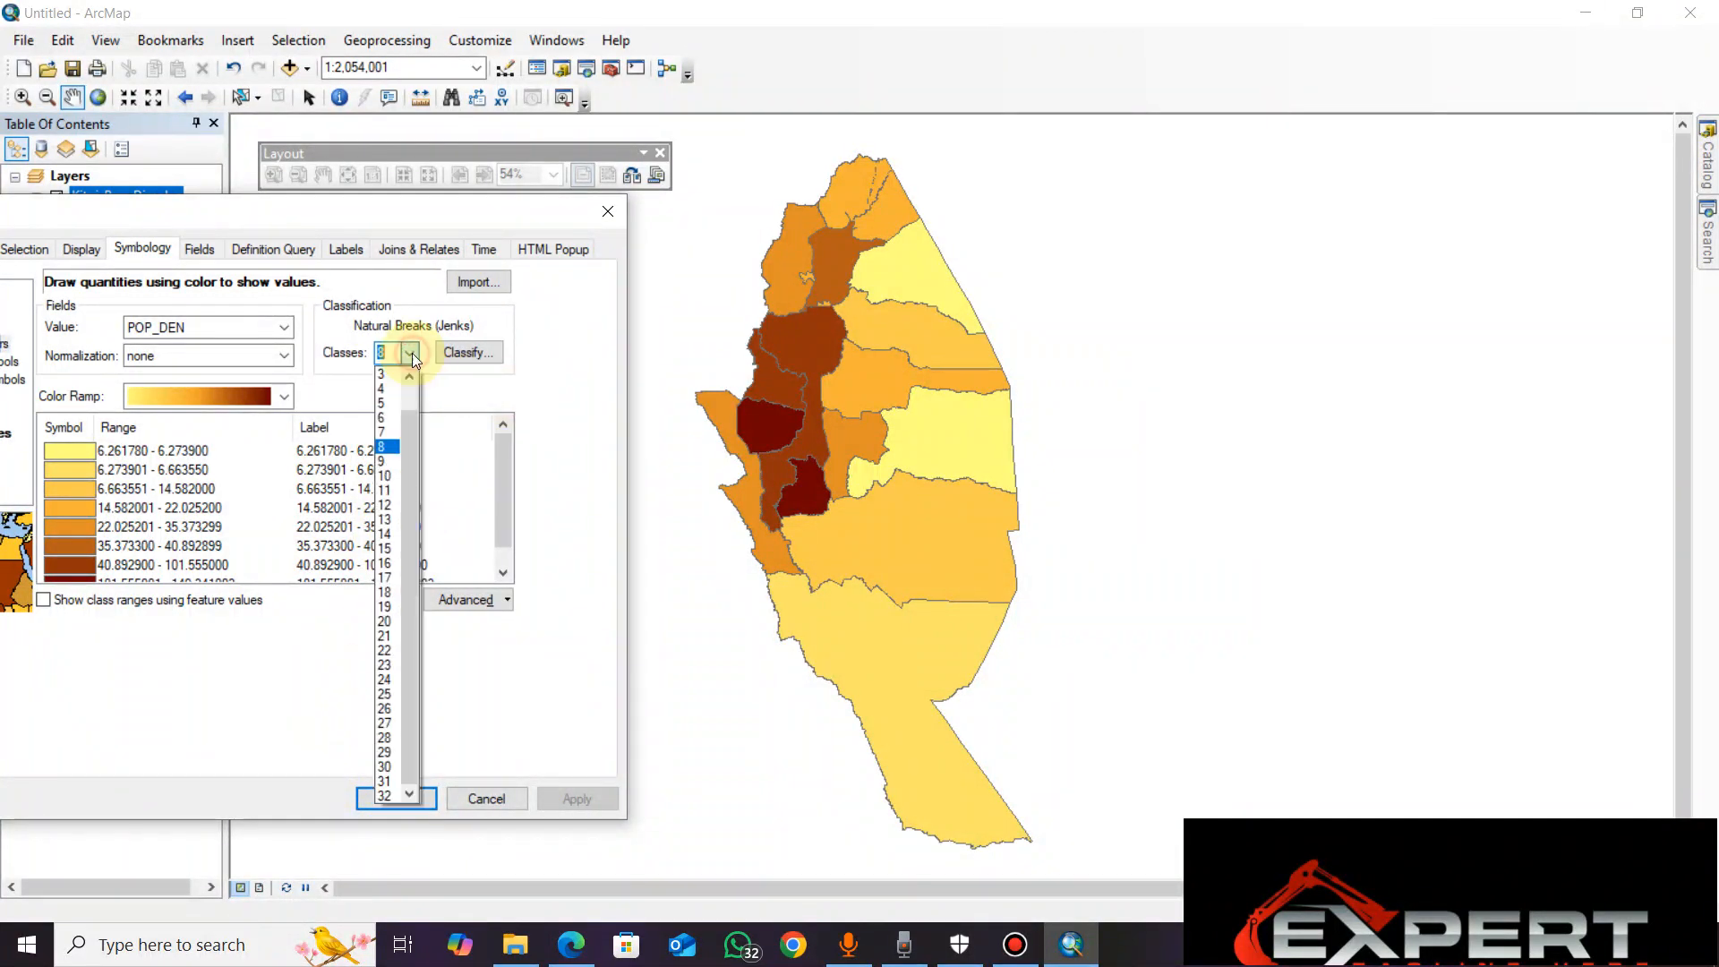
left_click(380, 490)
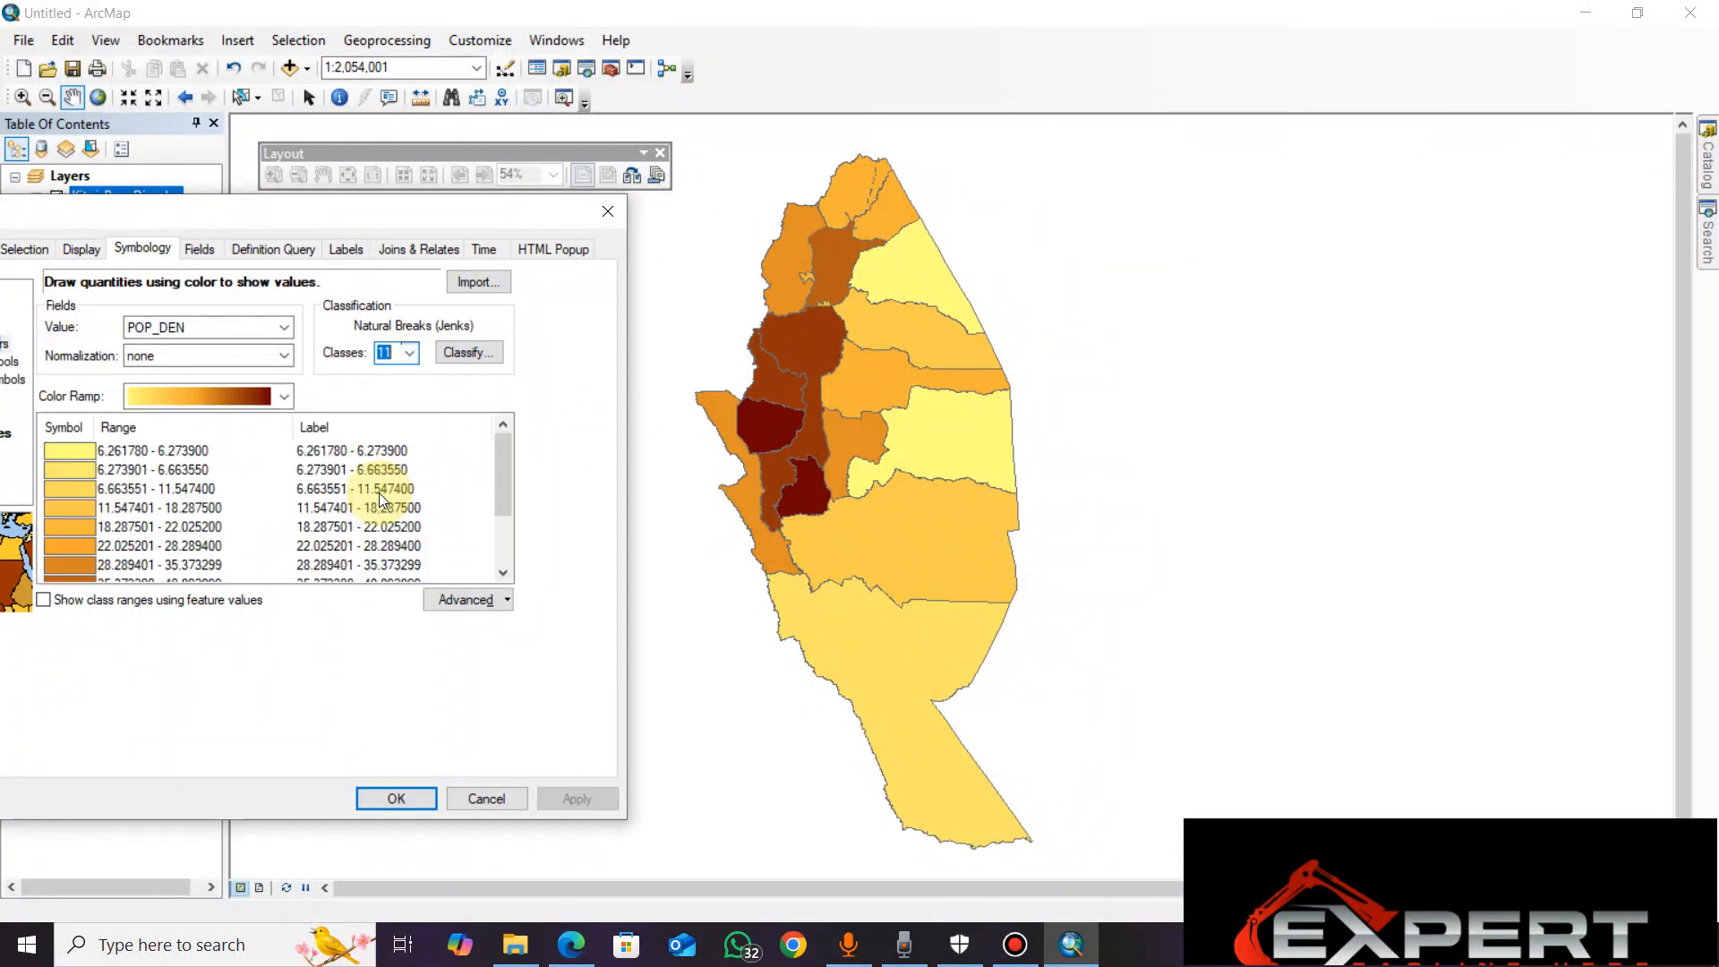
left_click(568, 793)
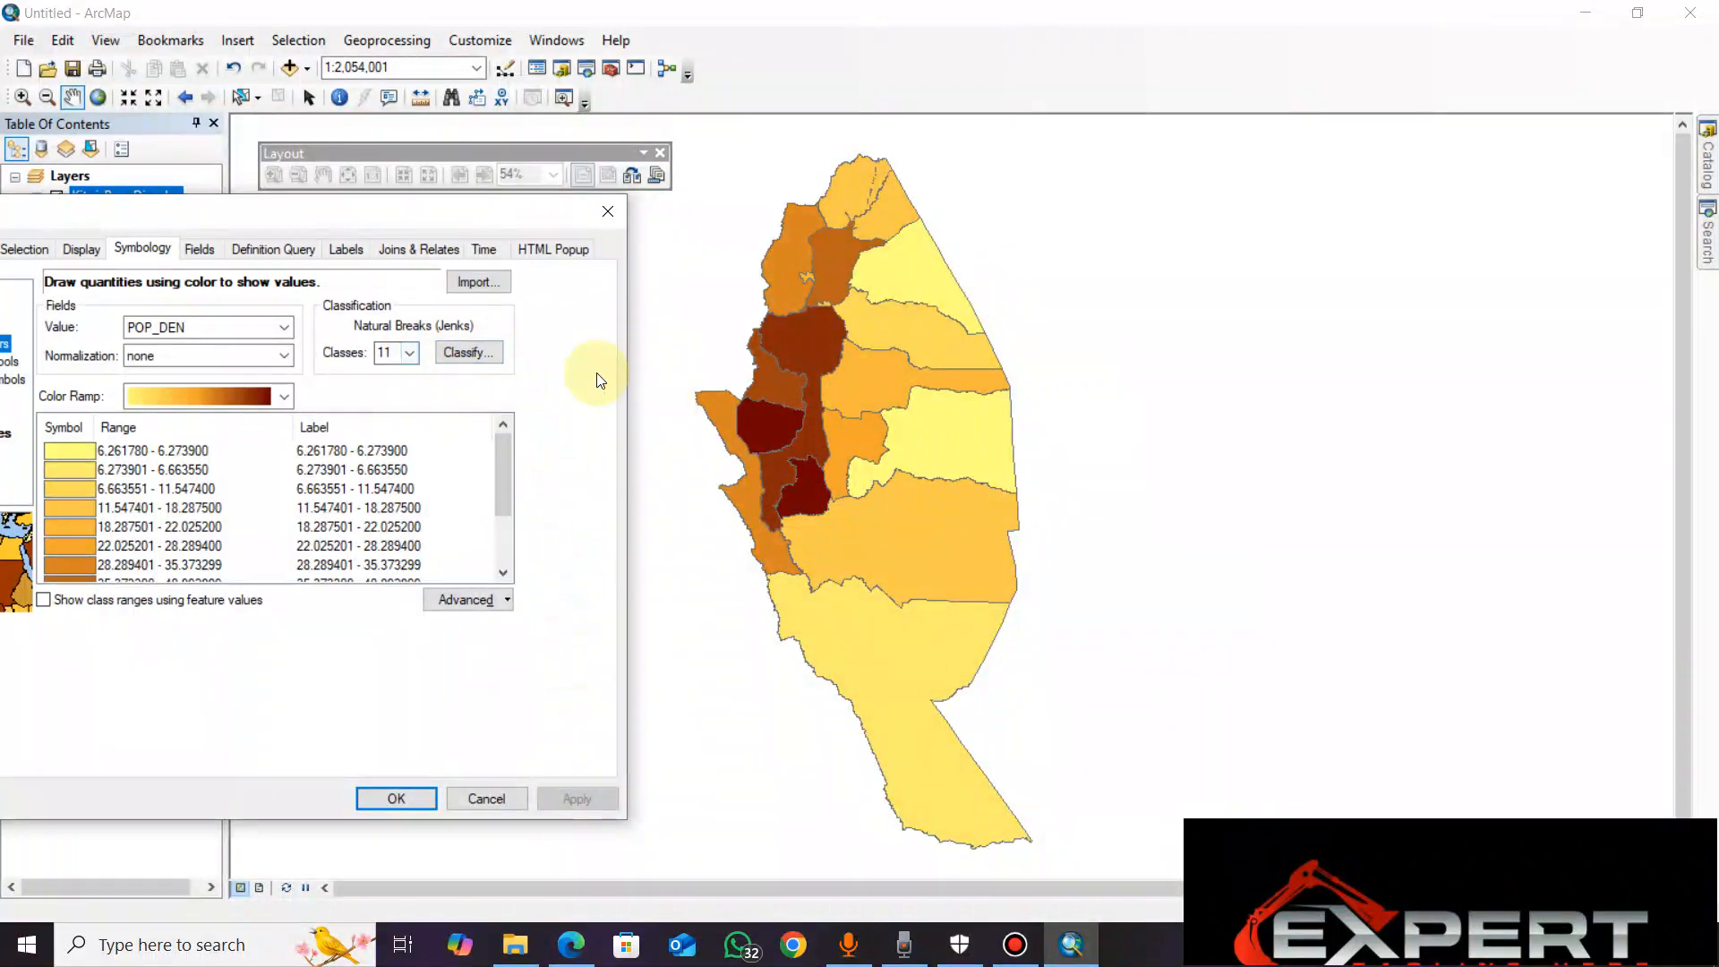
Change the number of classes to 10 and apply
left_click(409, 353)
left_click(385, 470)
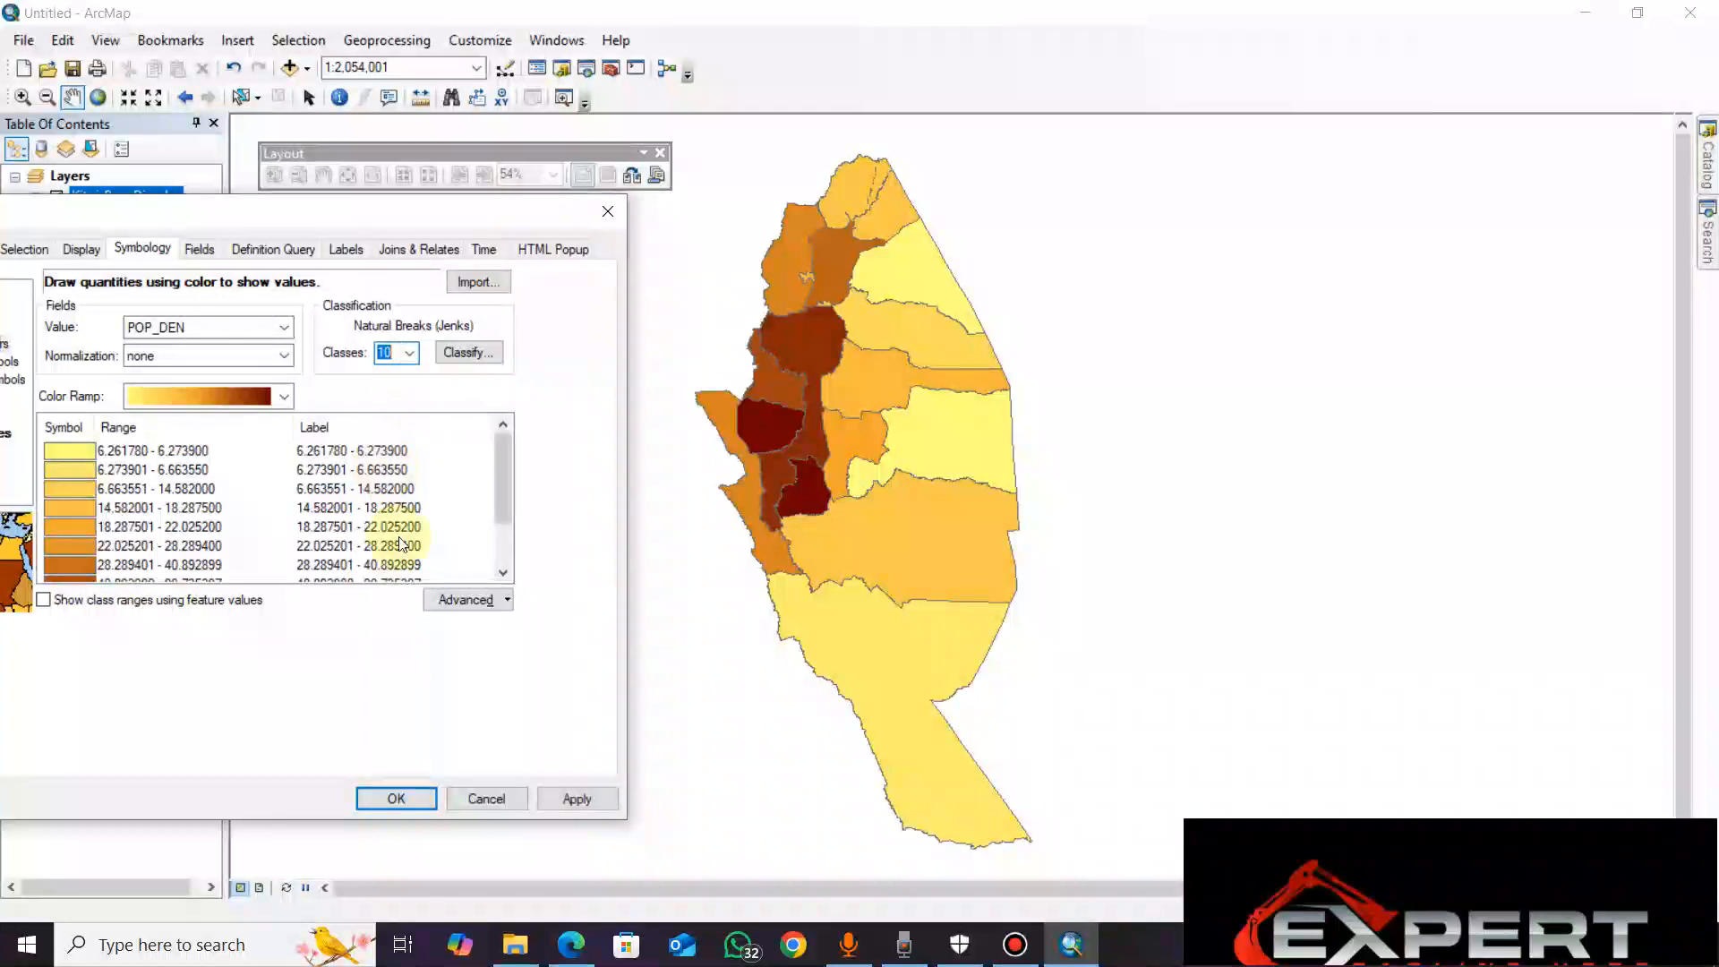
left_click(589, 791)
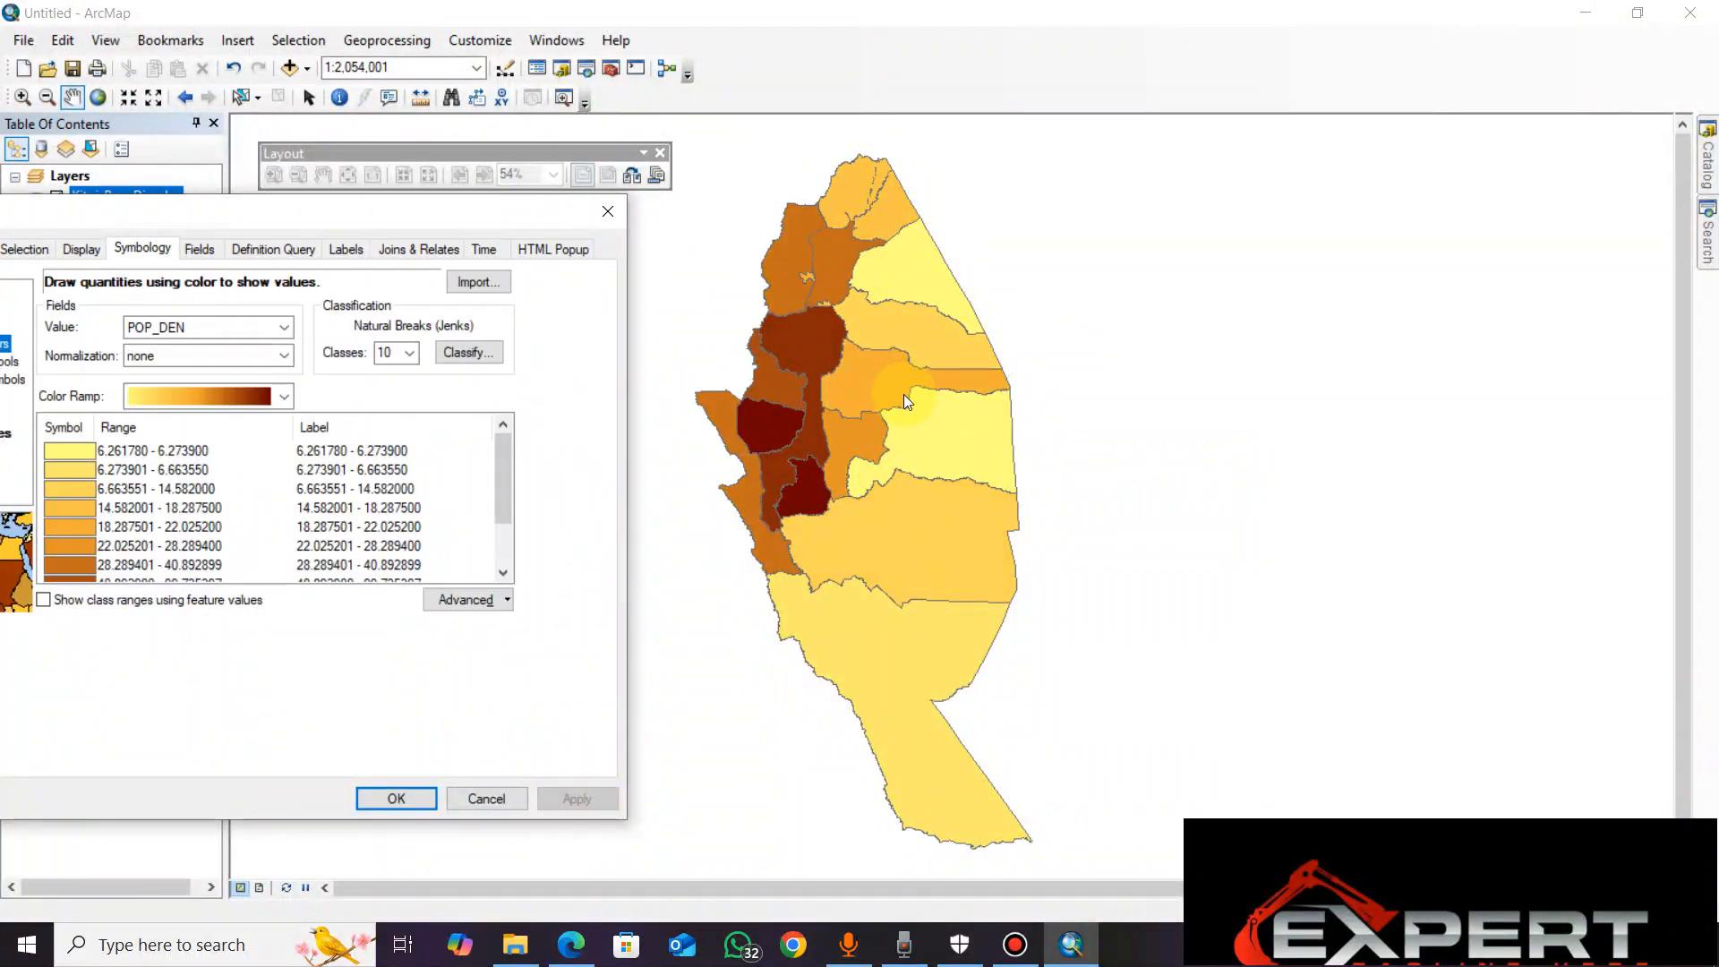
Change the number of classes to 15 and apply
left_click(409, 354)
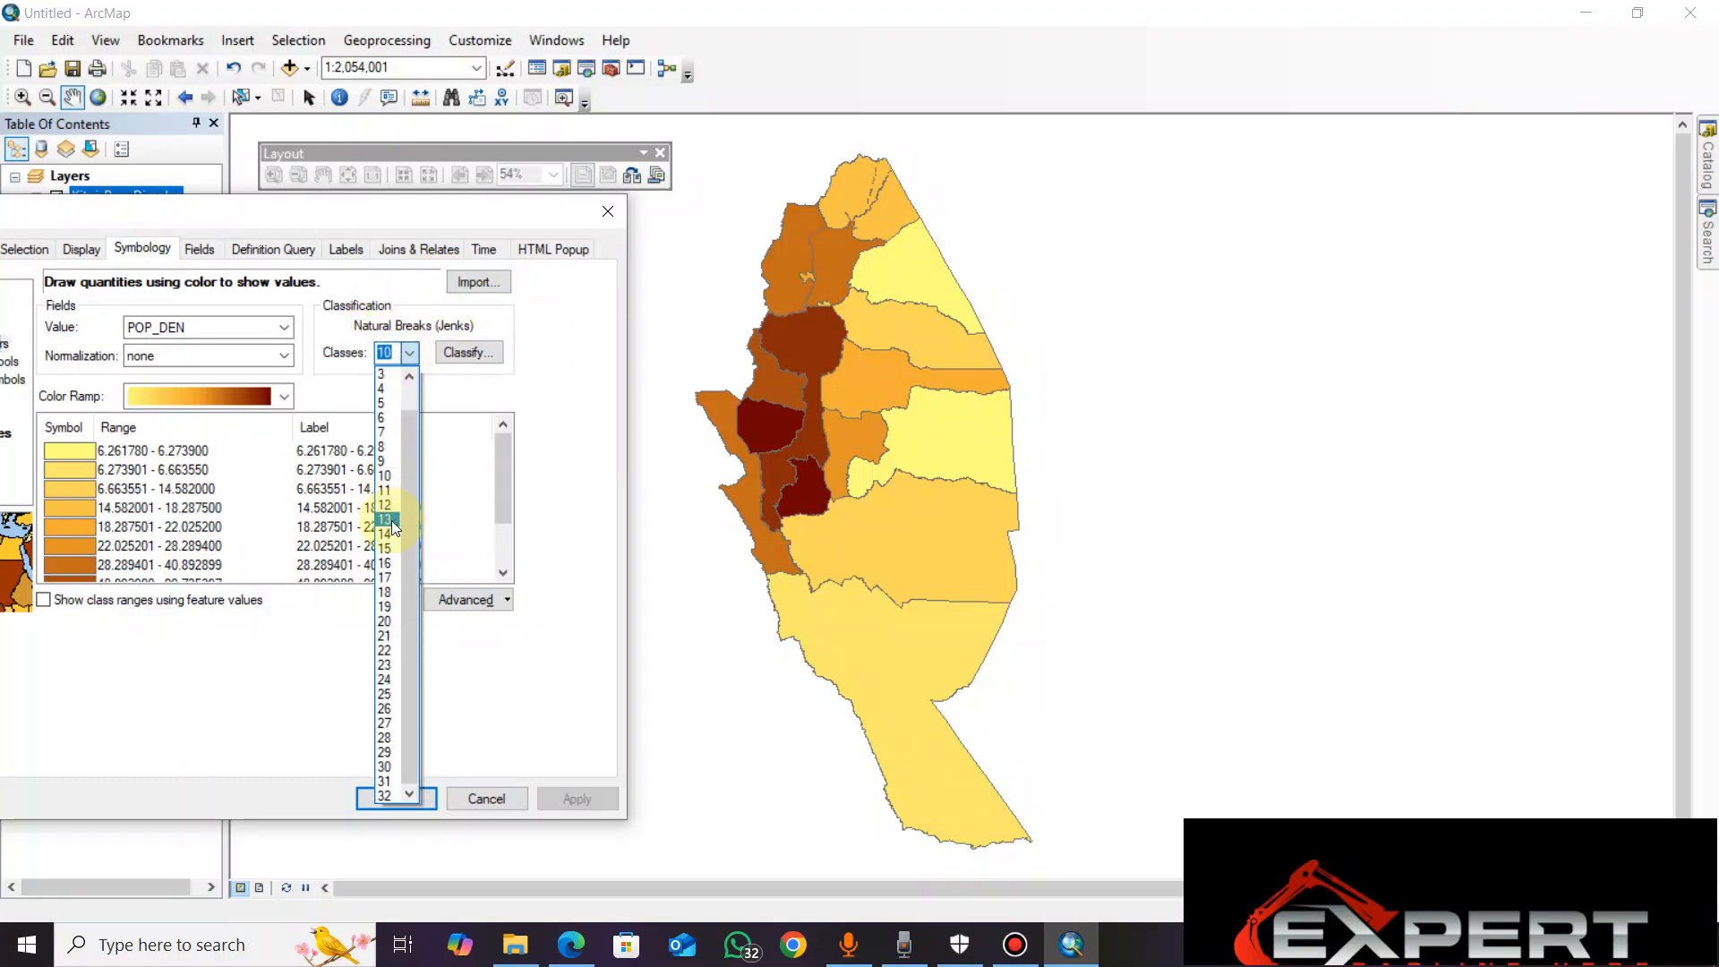
left_click(385, 548)
left_click(575, 797)
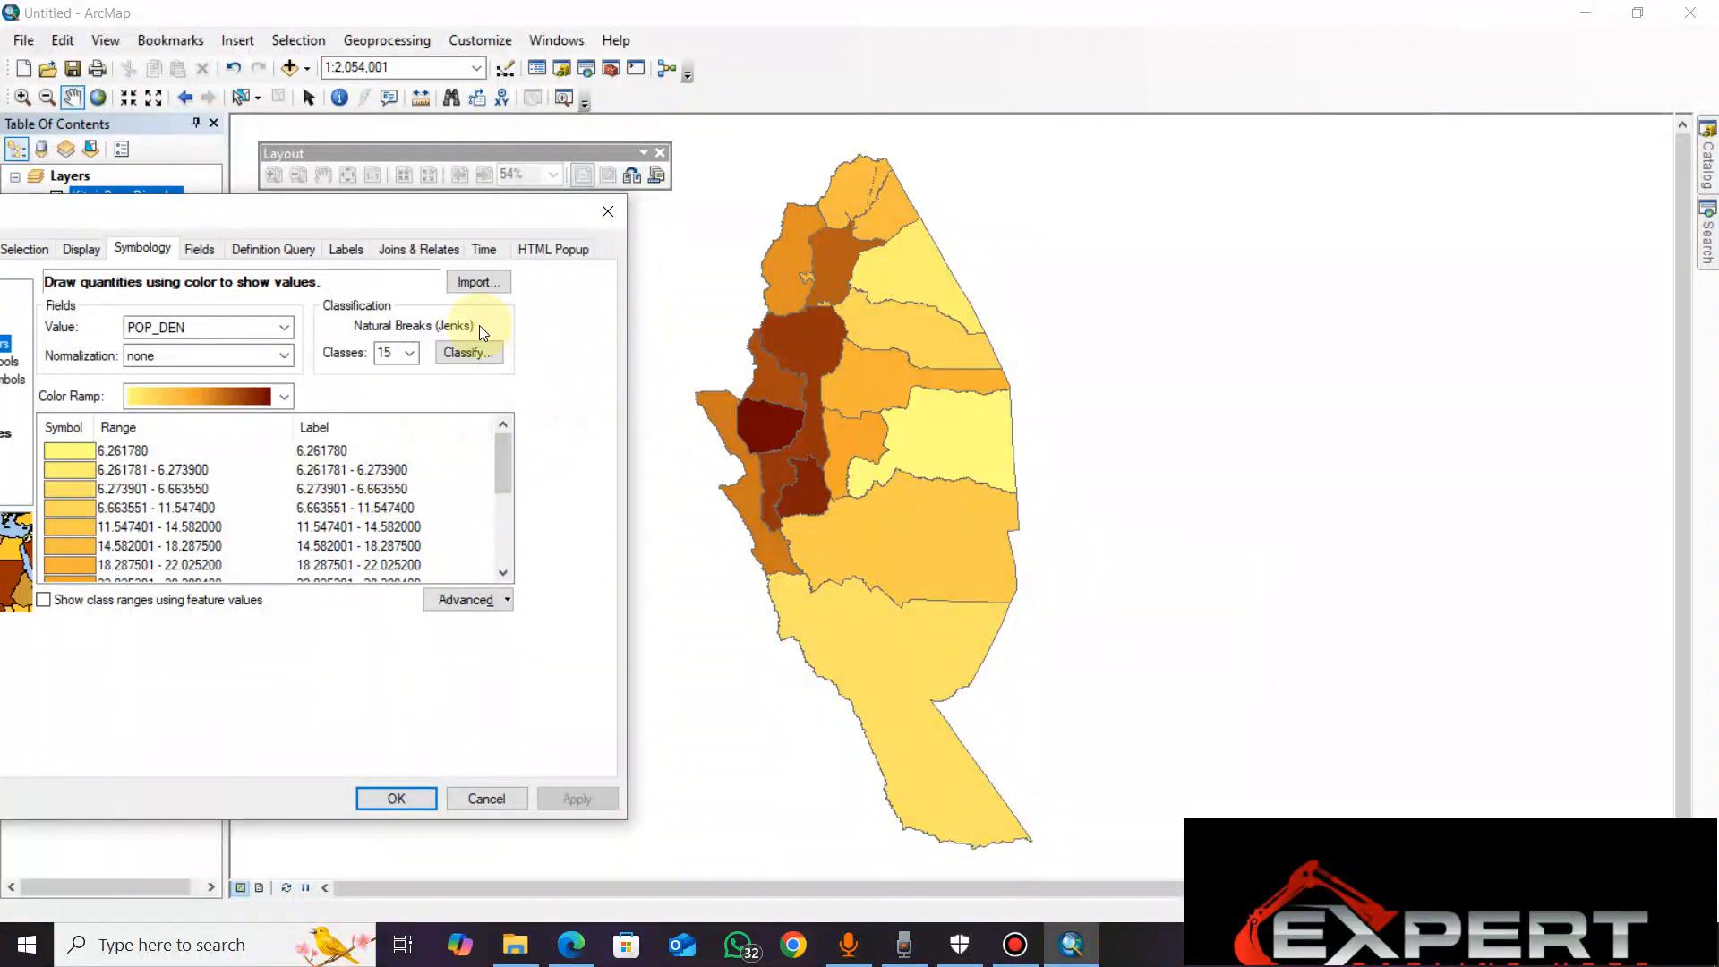
Try to set the class count above 15 twice, applying each choice
left_click(412, 352)
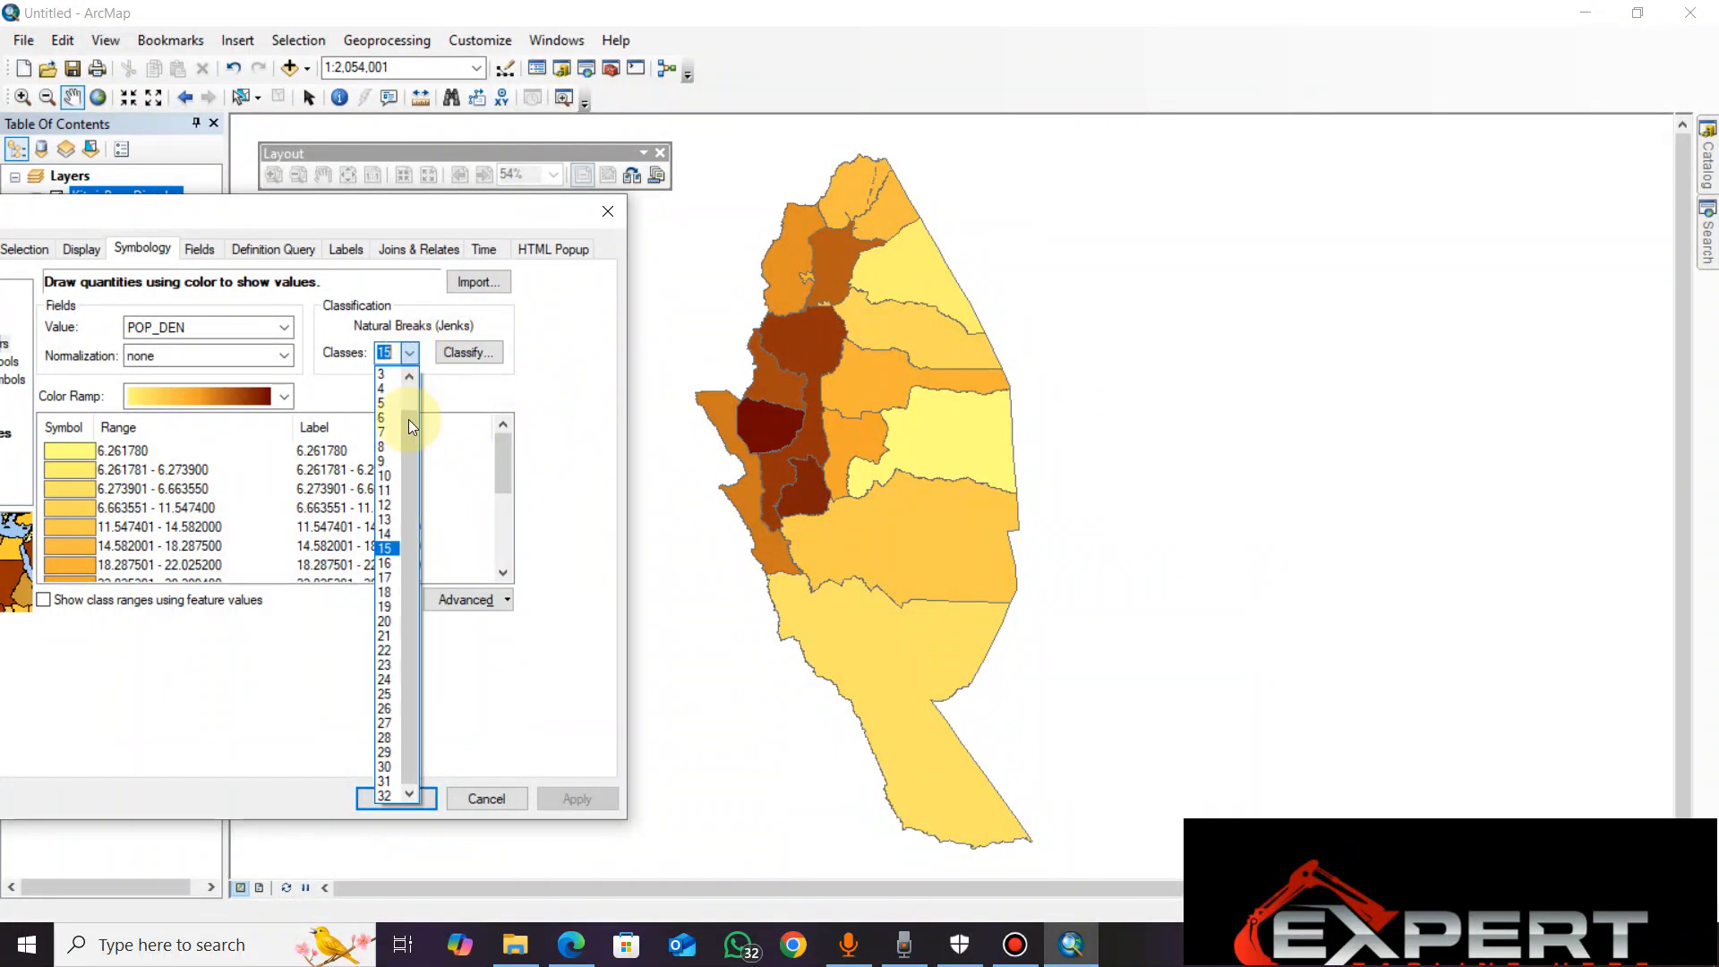
left_click(386, 633)
left_click(561, 793)
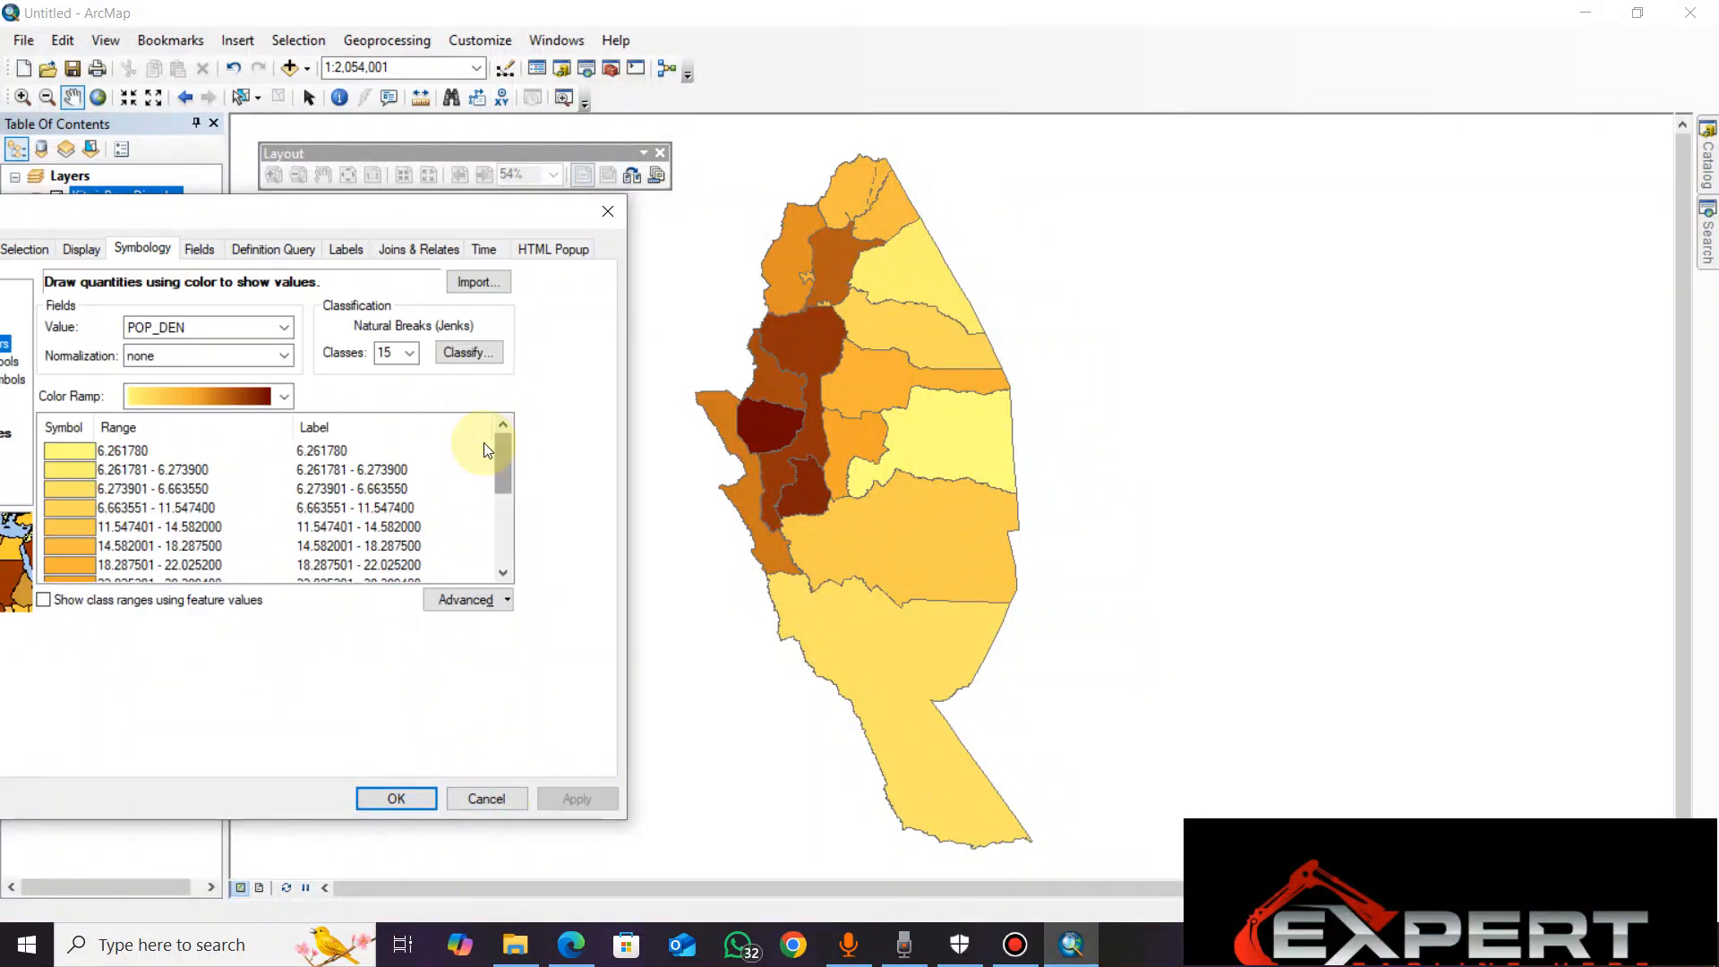
left_click(410, 352)
left_click(395, 573)
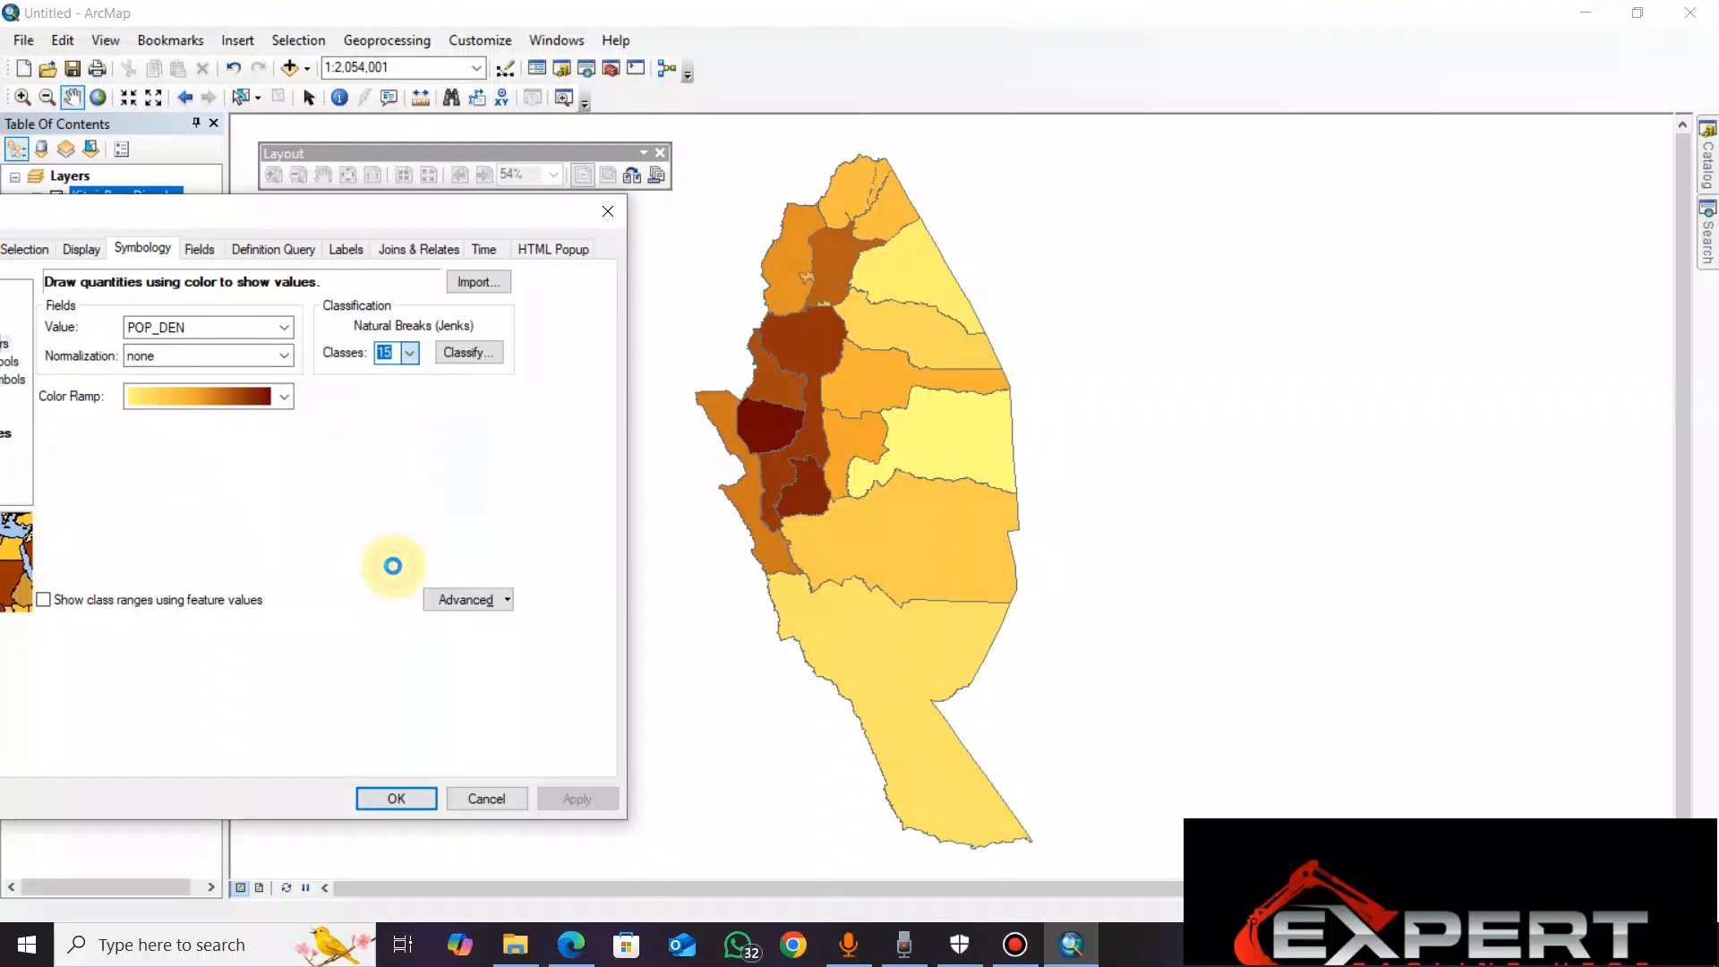
left_click(567, 794)
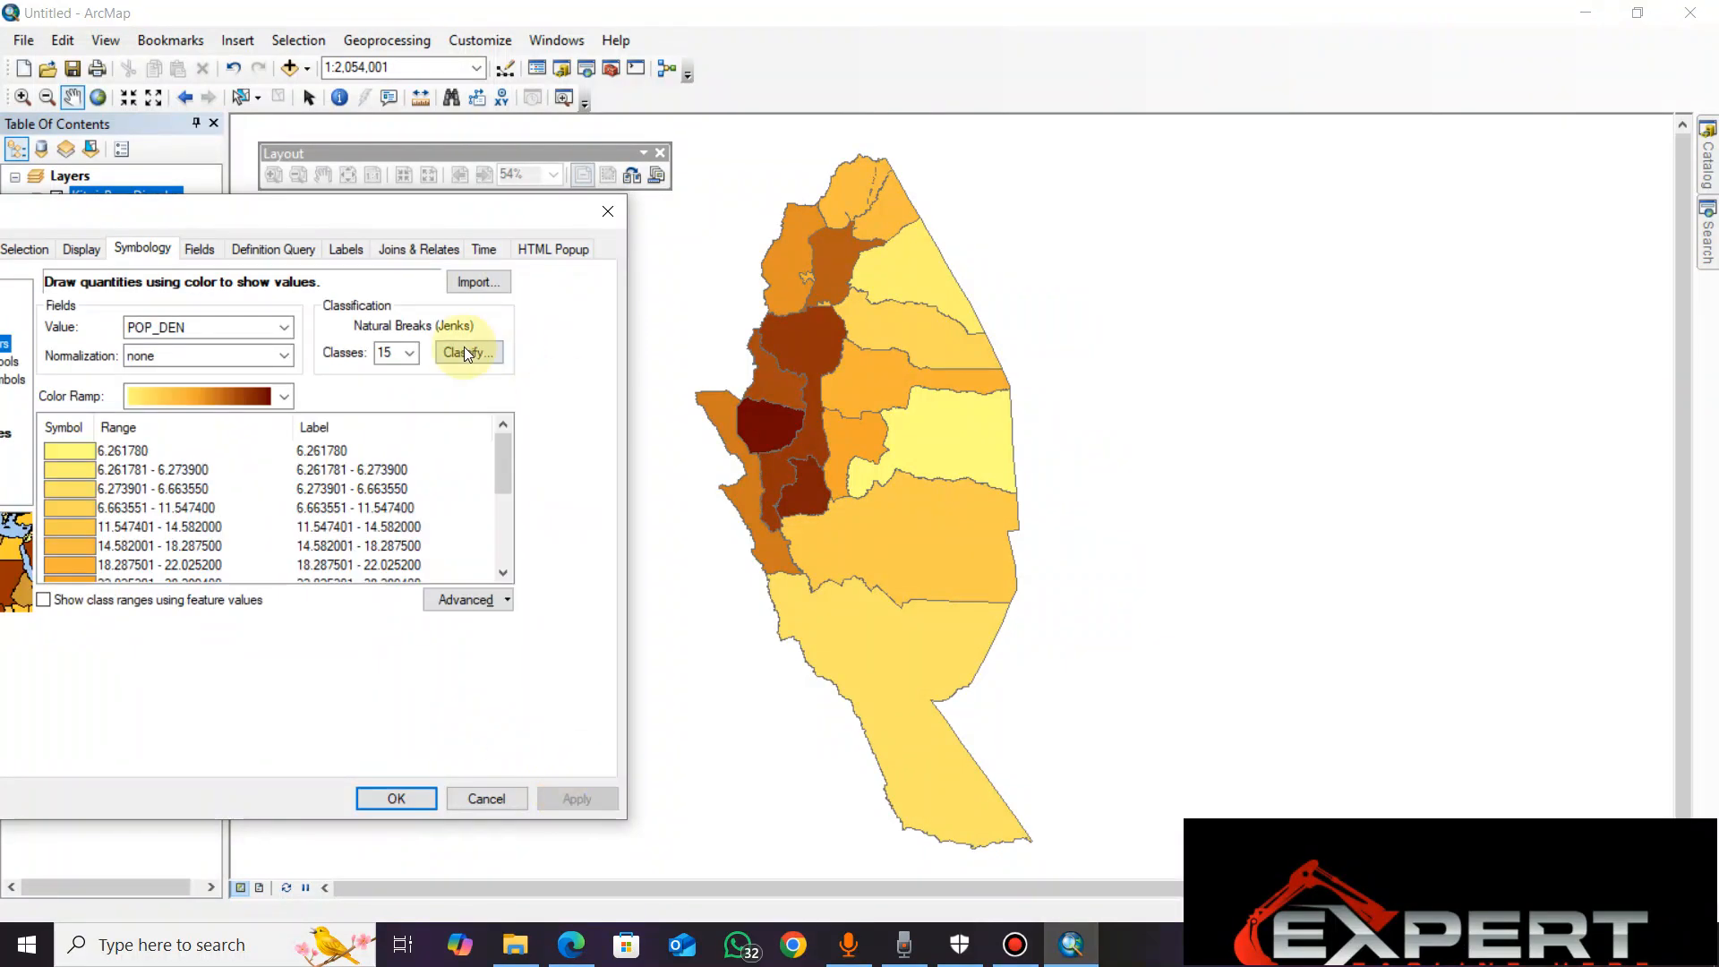
Try once more to choose a class count higher than 15 from the classes list and apply it
left_click(411, 352)
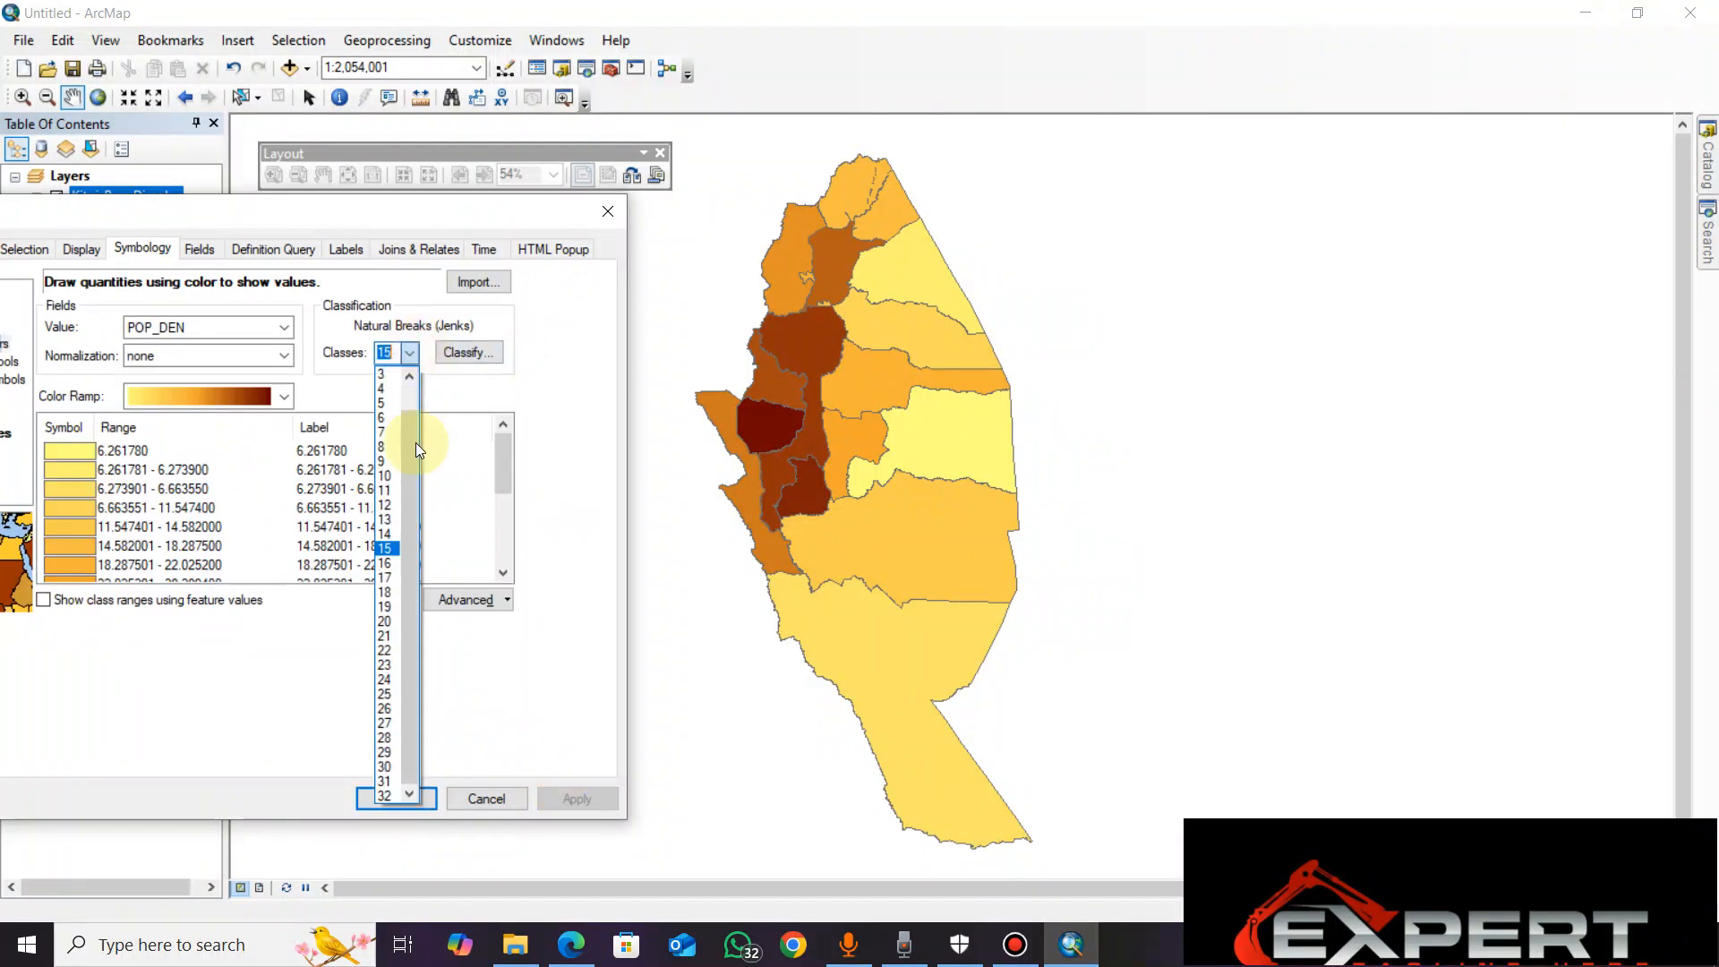
left_click(390, 565)
left_click(566, 789)
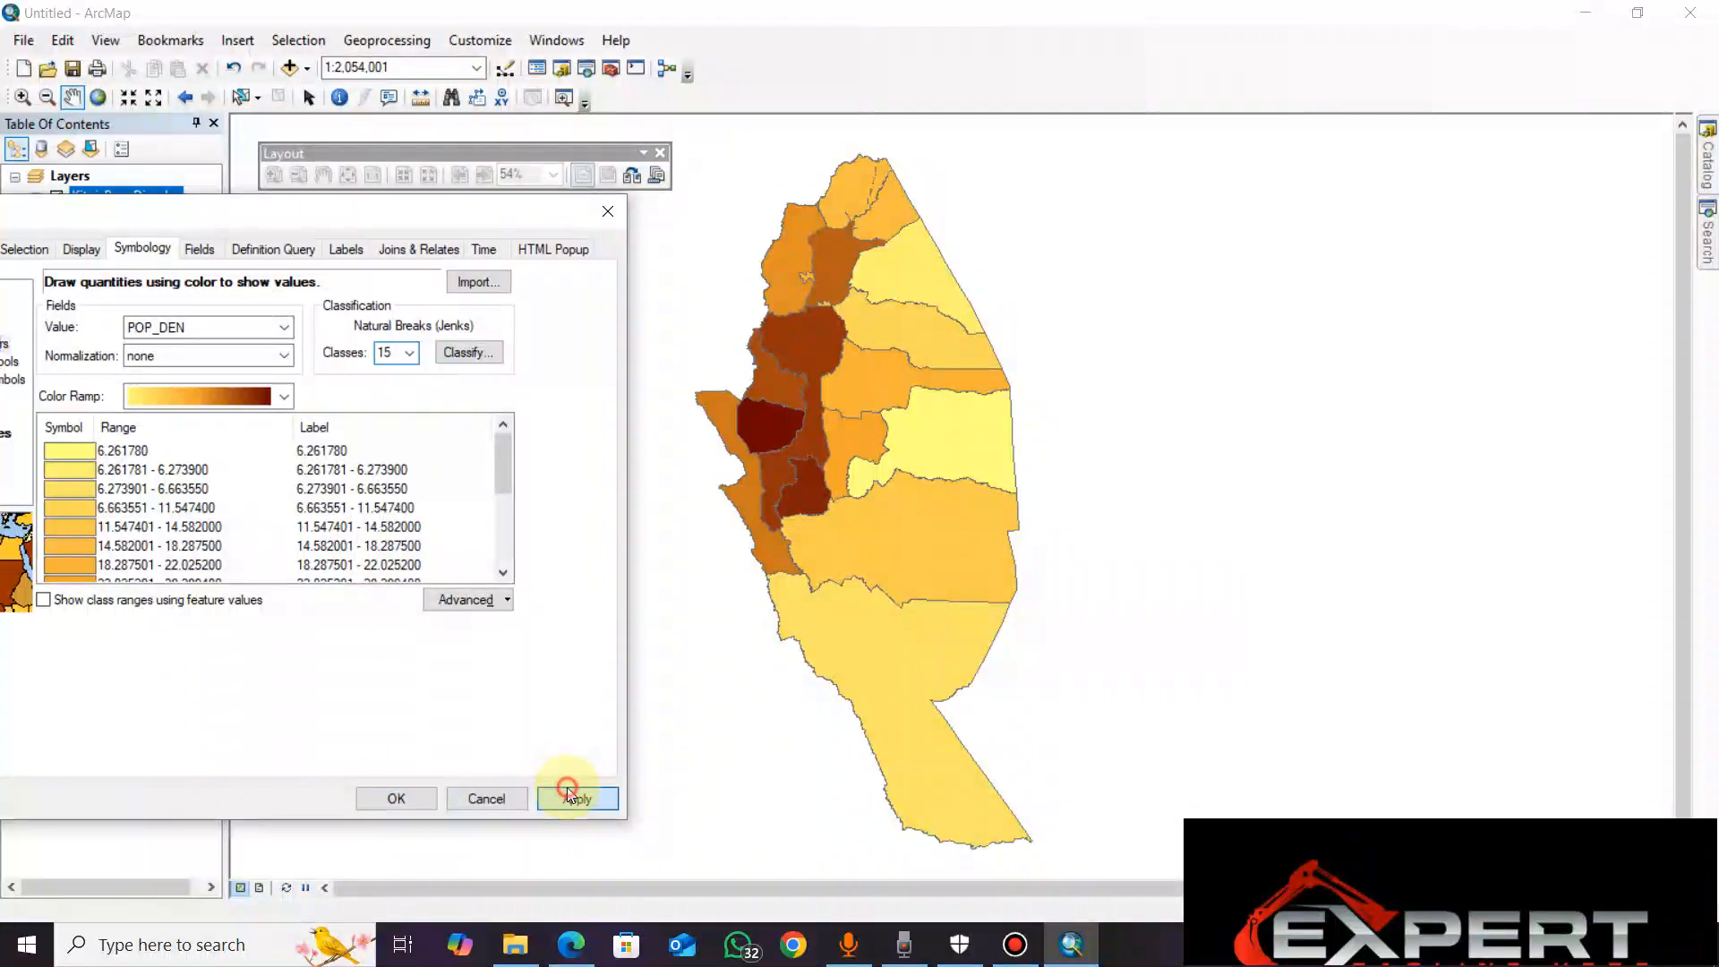
left_click(411, 356)
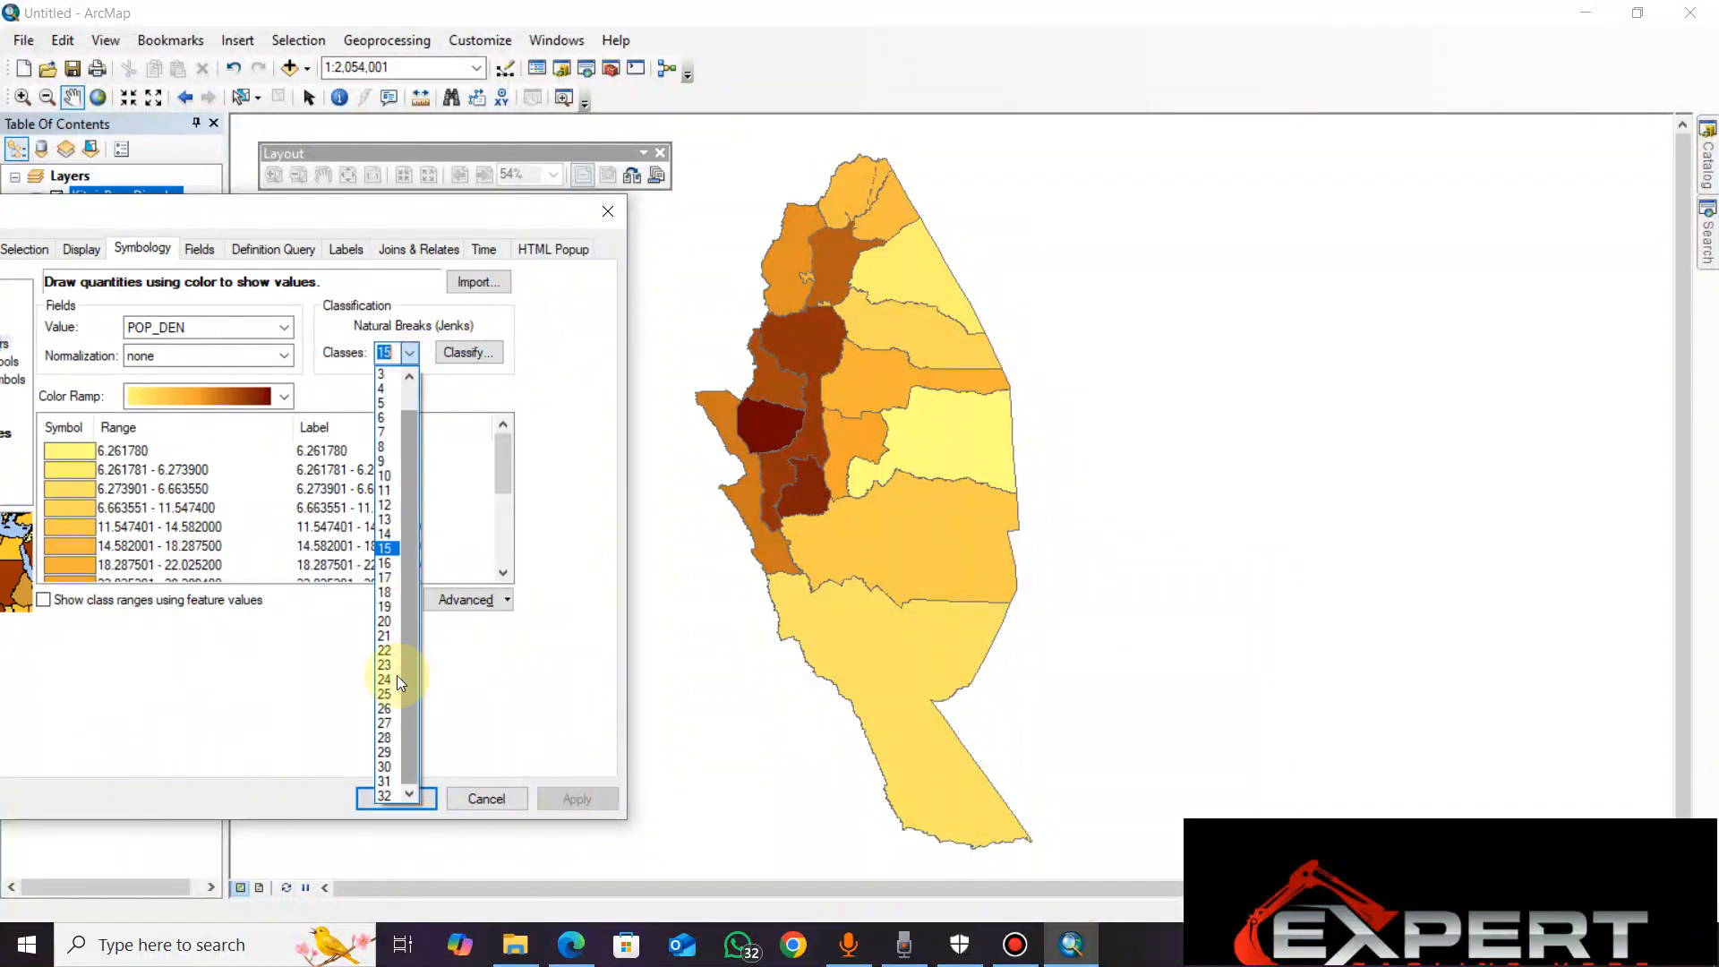
left_click(368, 631)
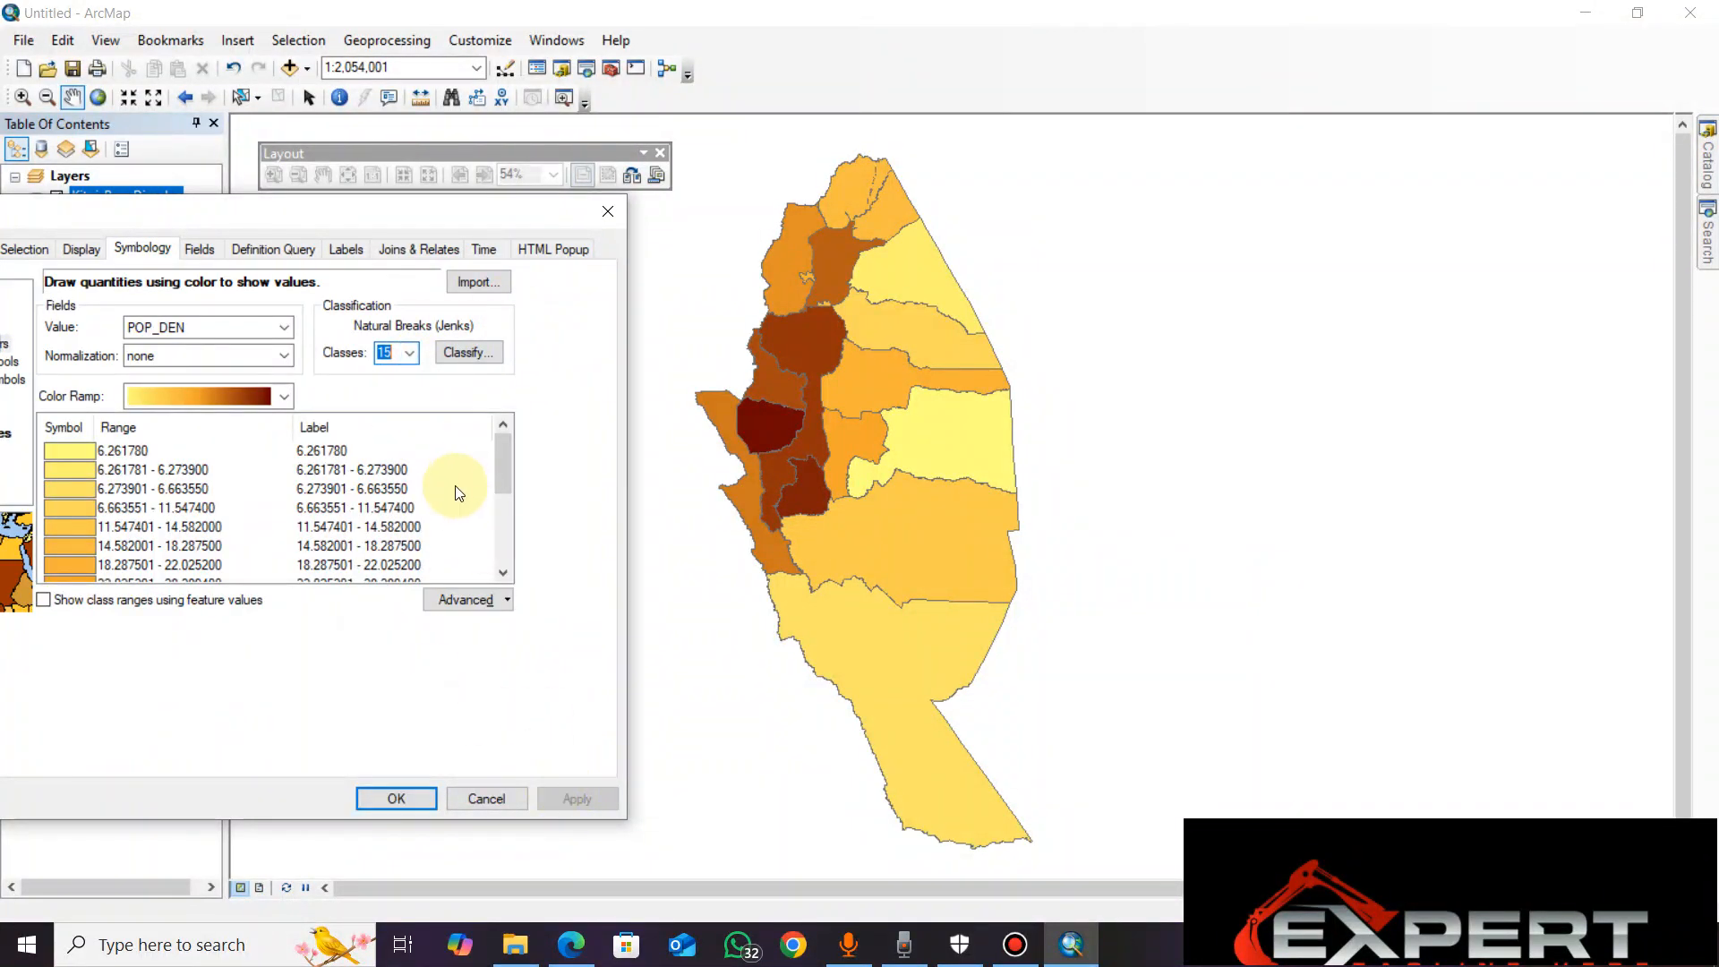
left_click(418, 354)
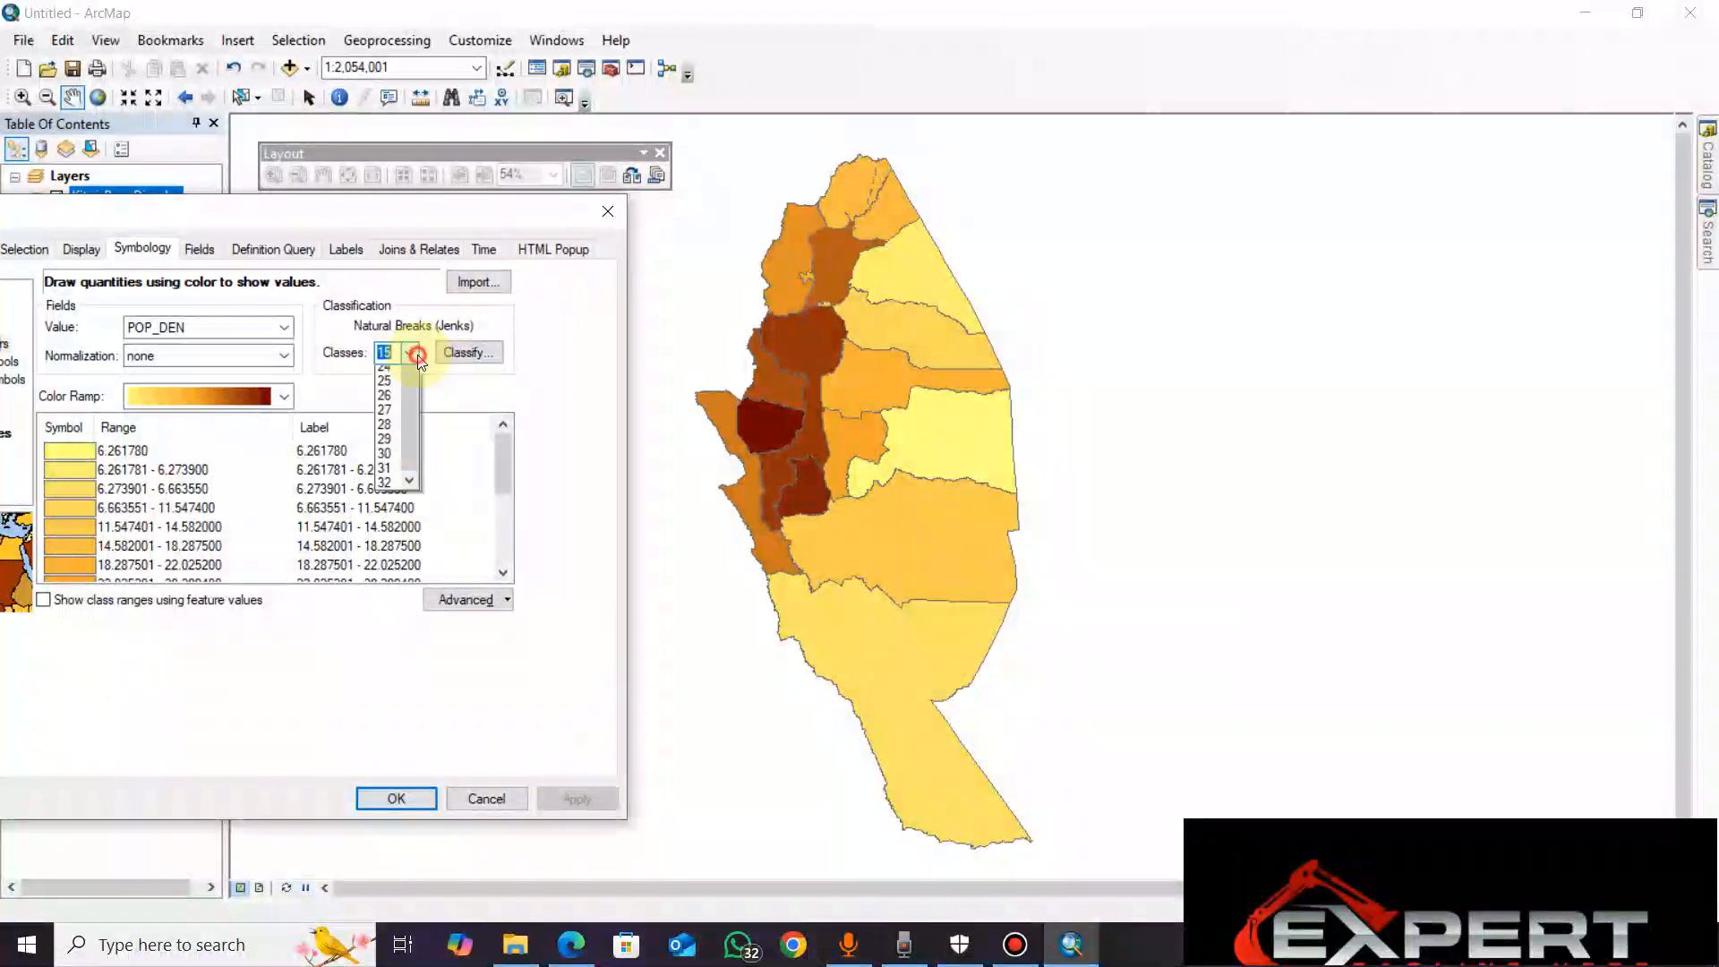
left_click(417, 355)
left_click(417, 354)
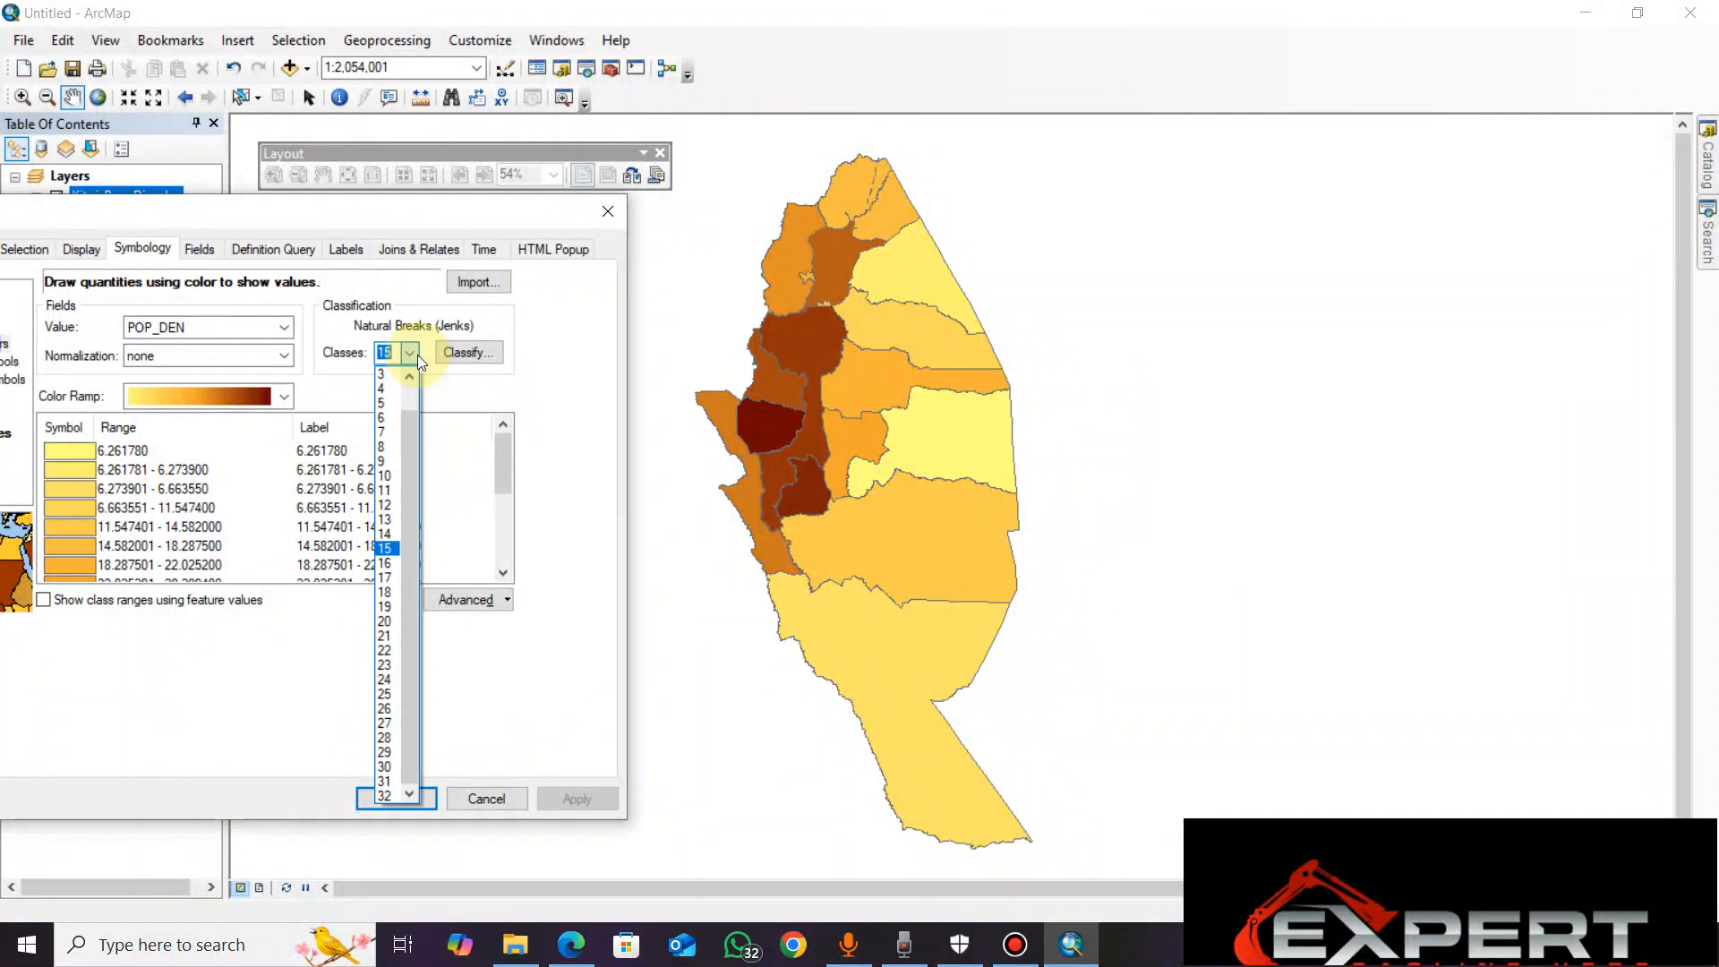
left_click(417, 354)
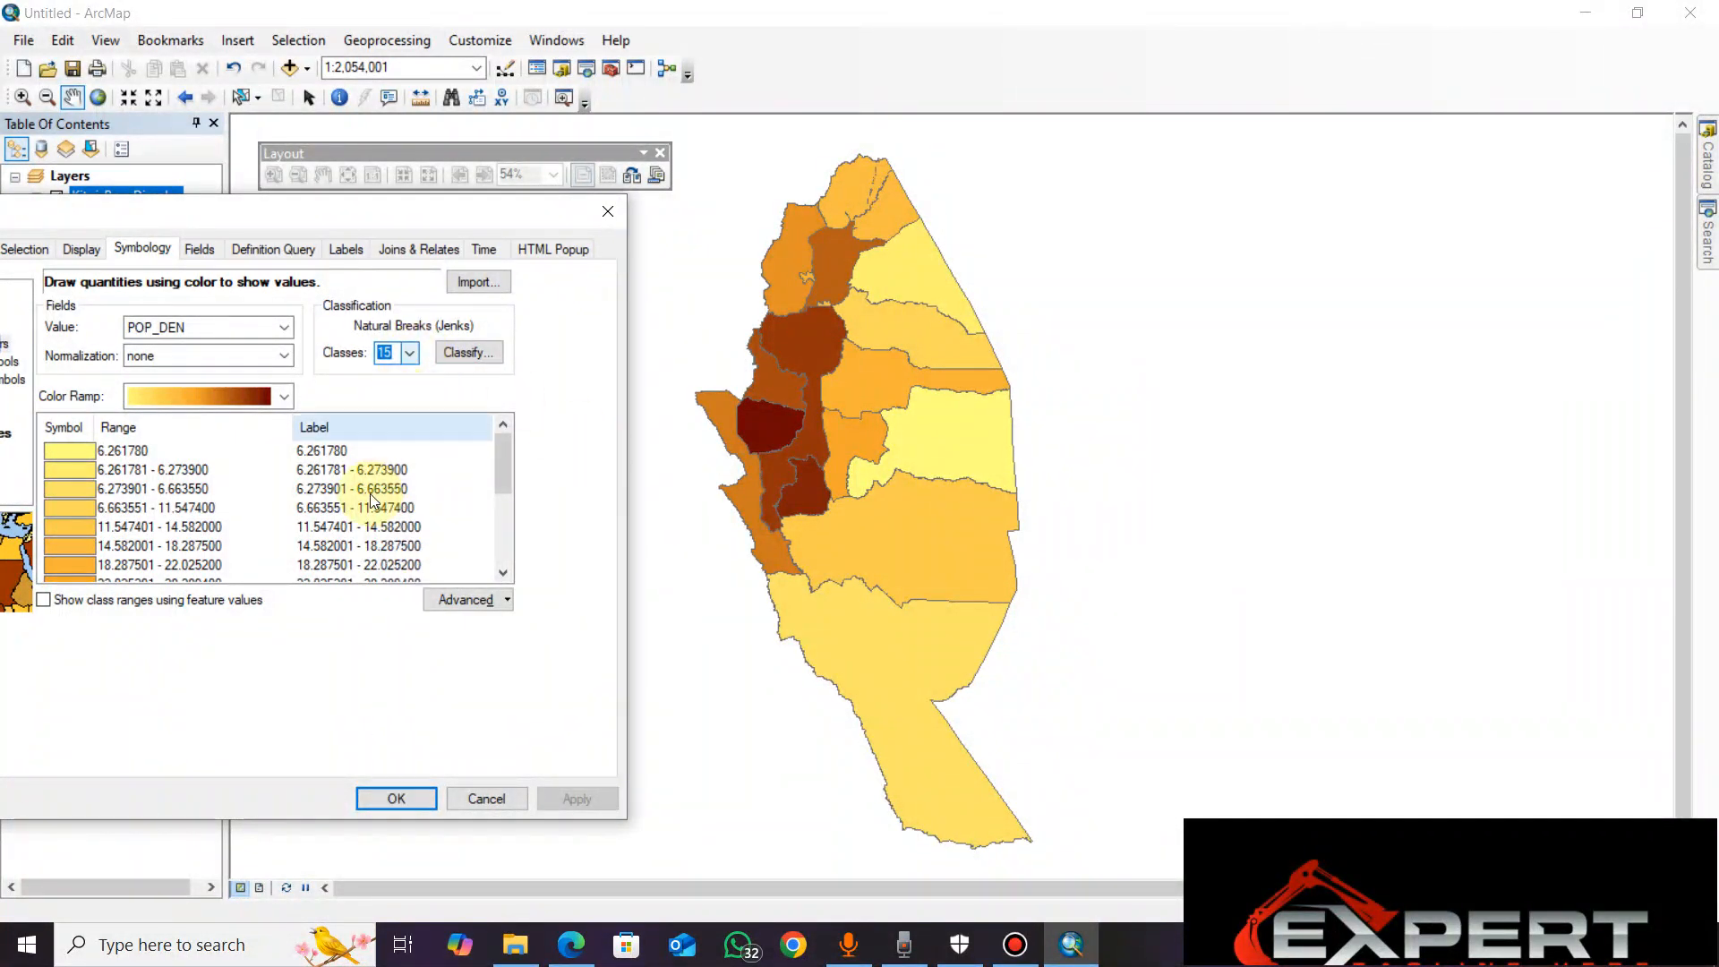
mouse_move(496, 453)
left_mouse_down()
mouse_move(491, 528)
mouse_move(488, 441)
left_mouse_up()
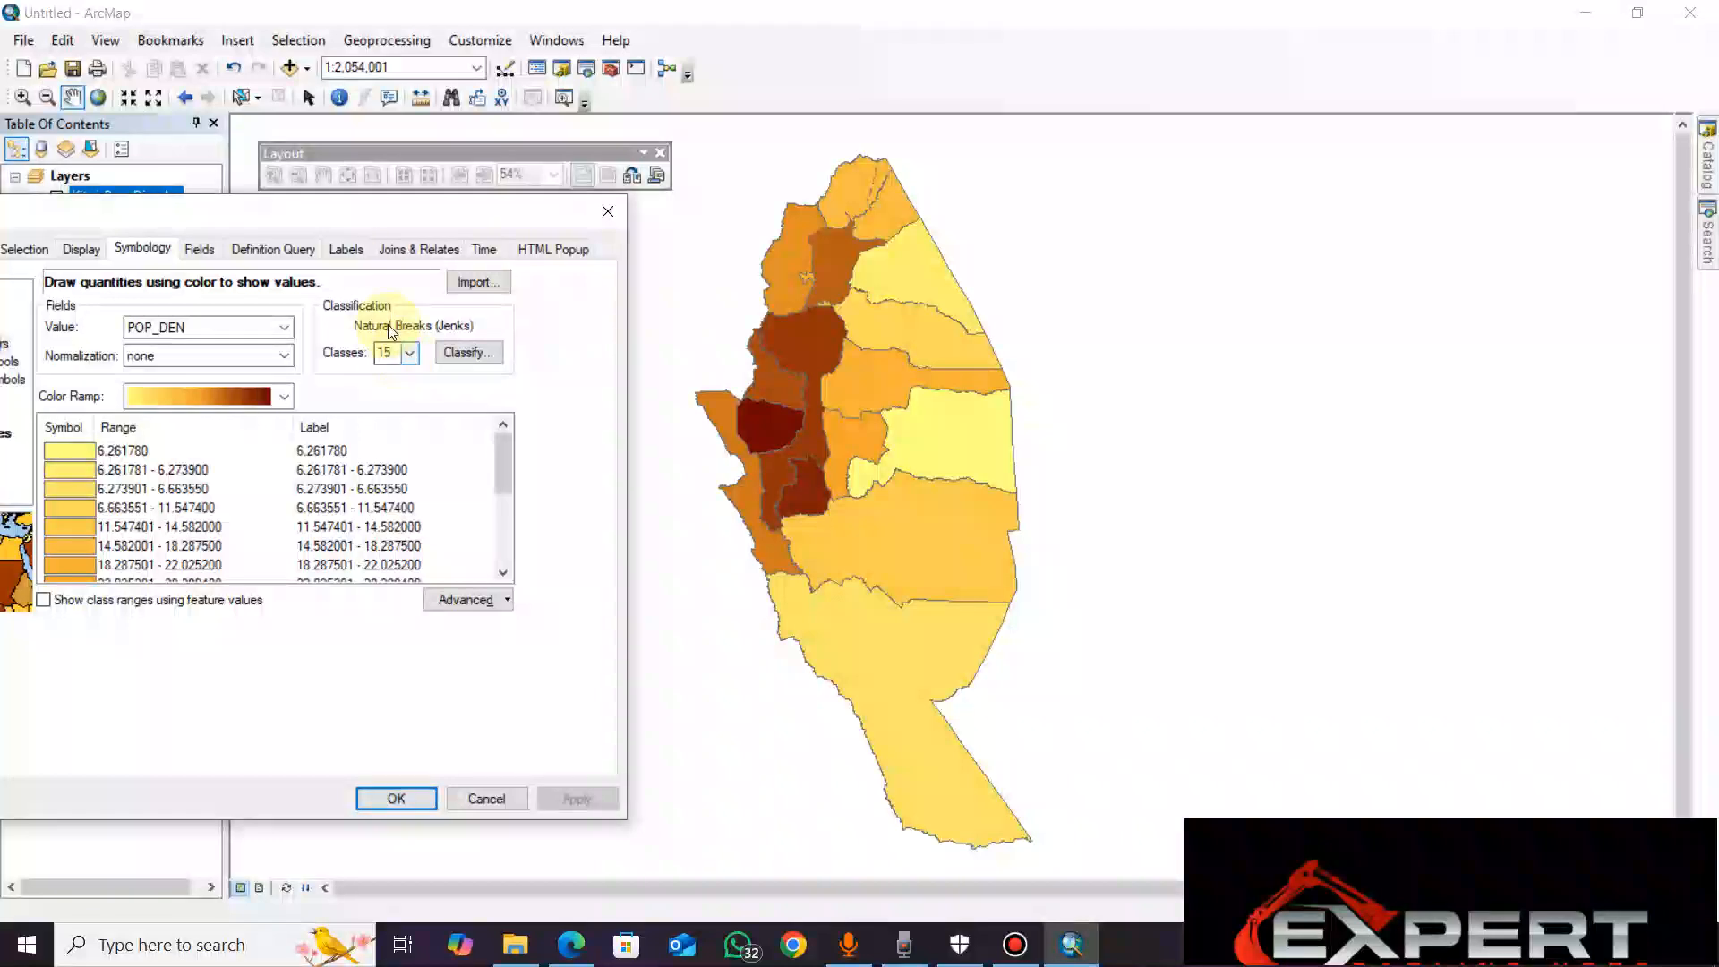
Change the number of classes to 14 and apply
left_click_drag(361, 214, 452, 155)
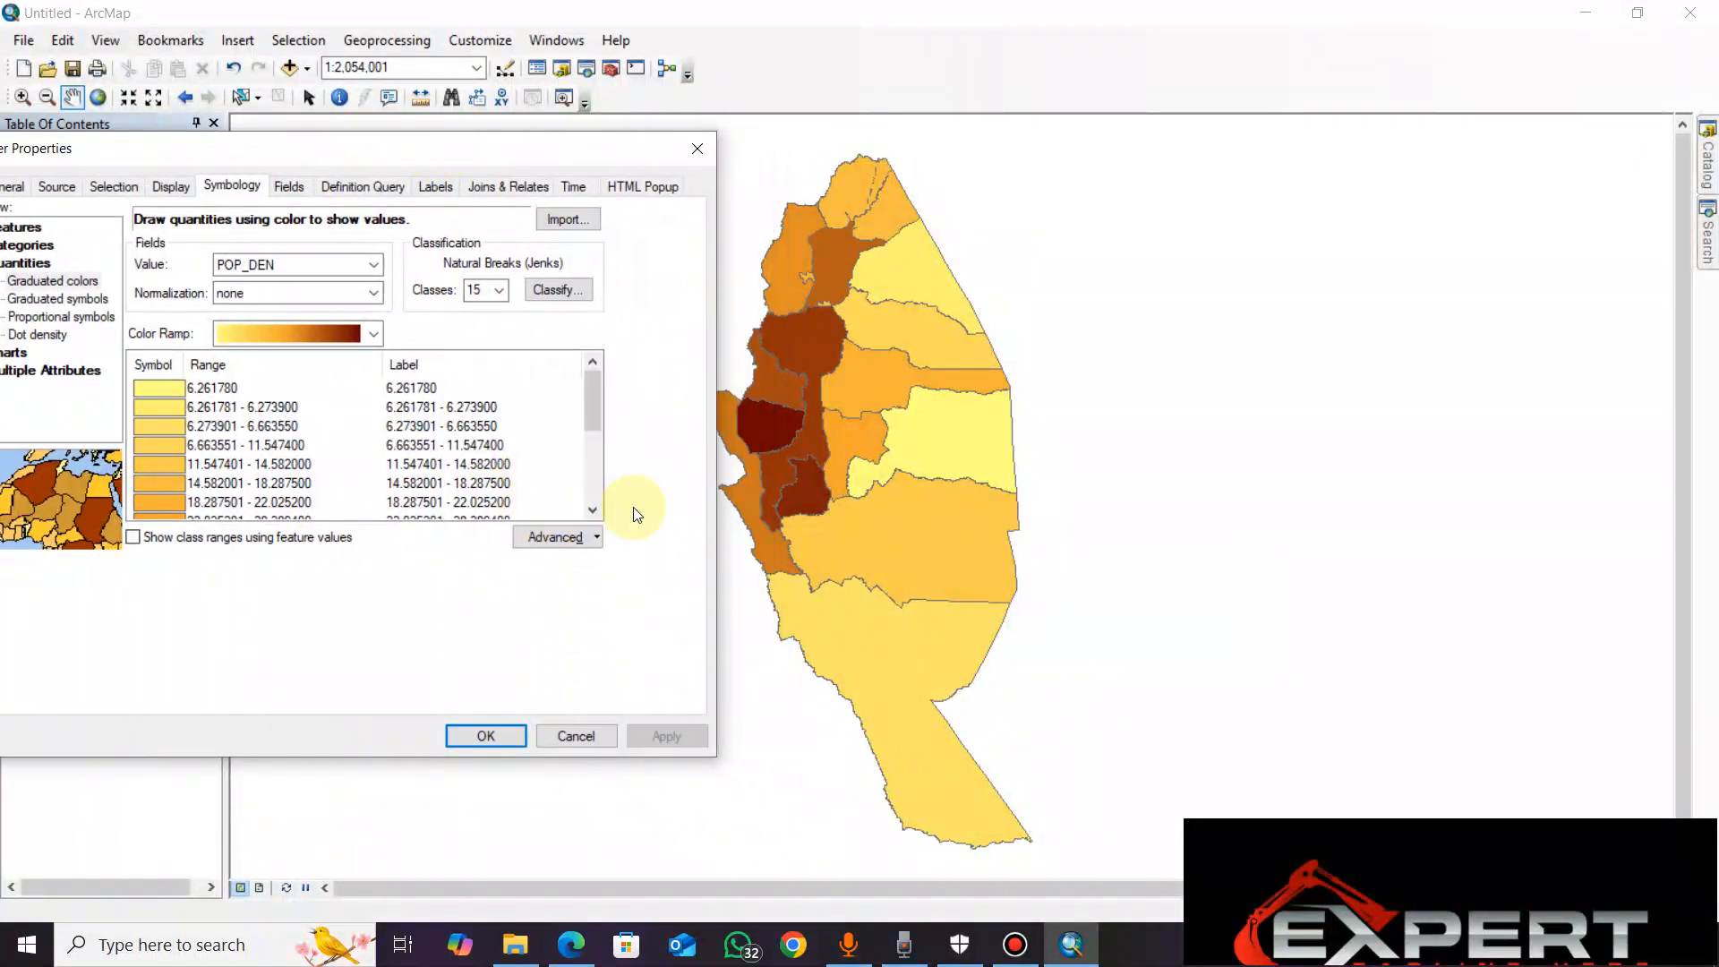
left_click(502, 290)
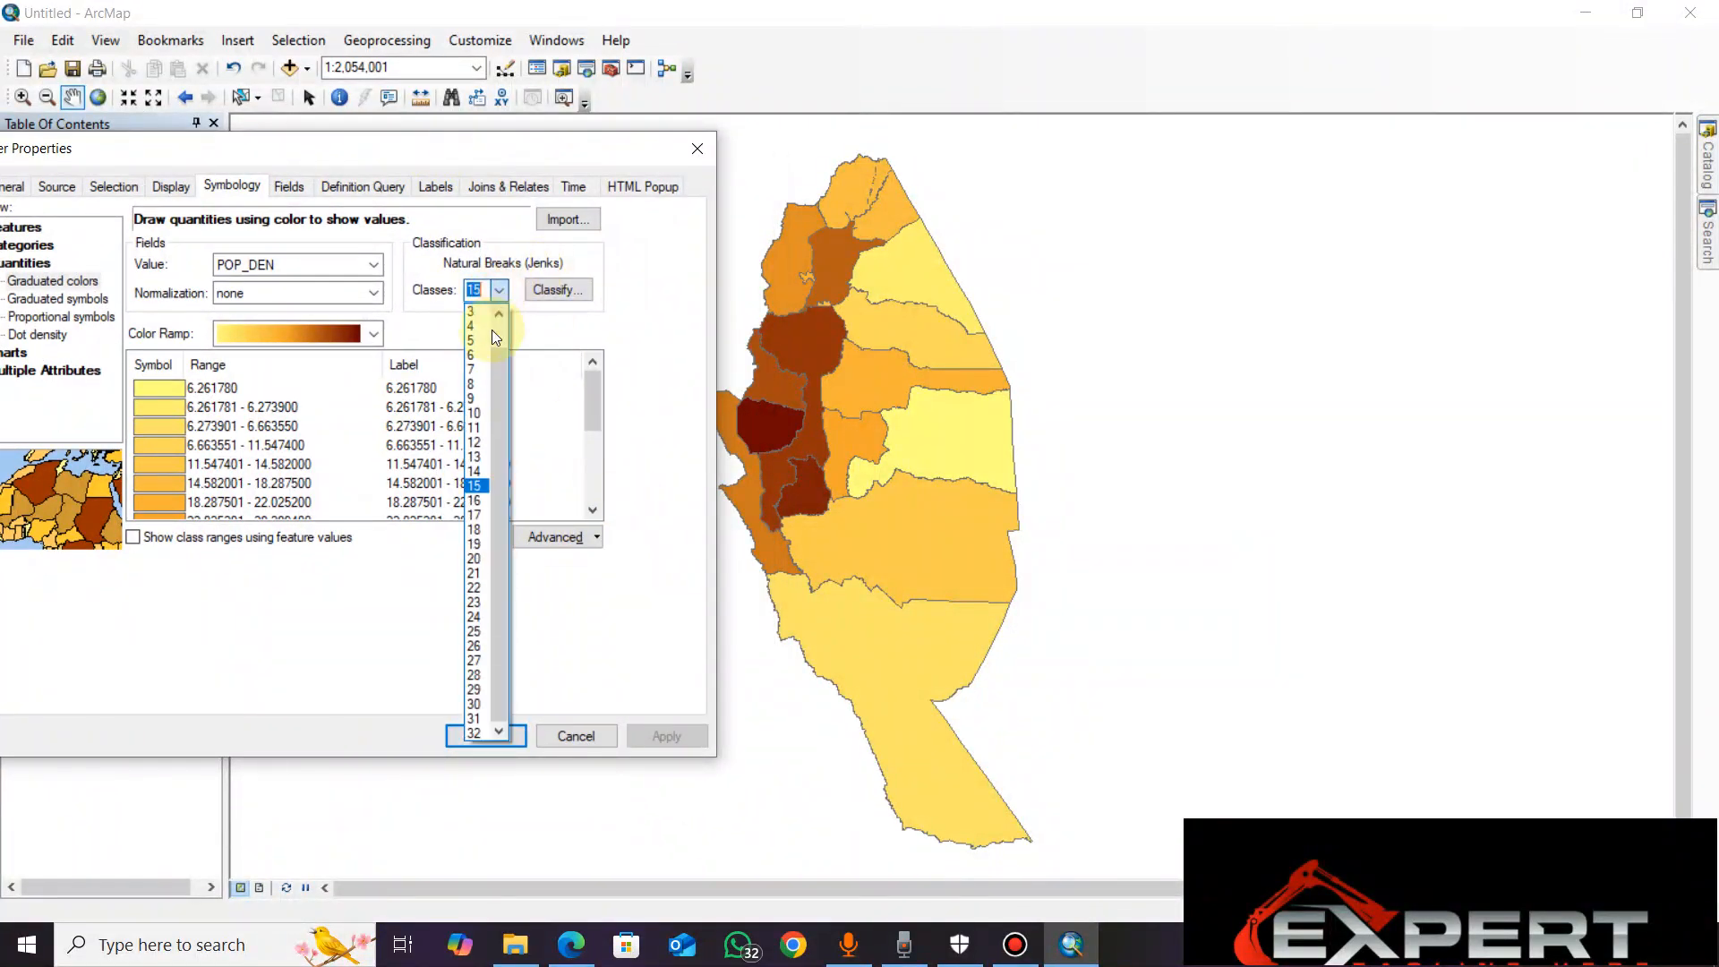
left_click(485, 473)
left_click(665, 735)
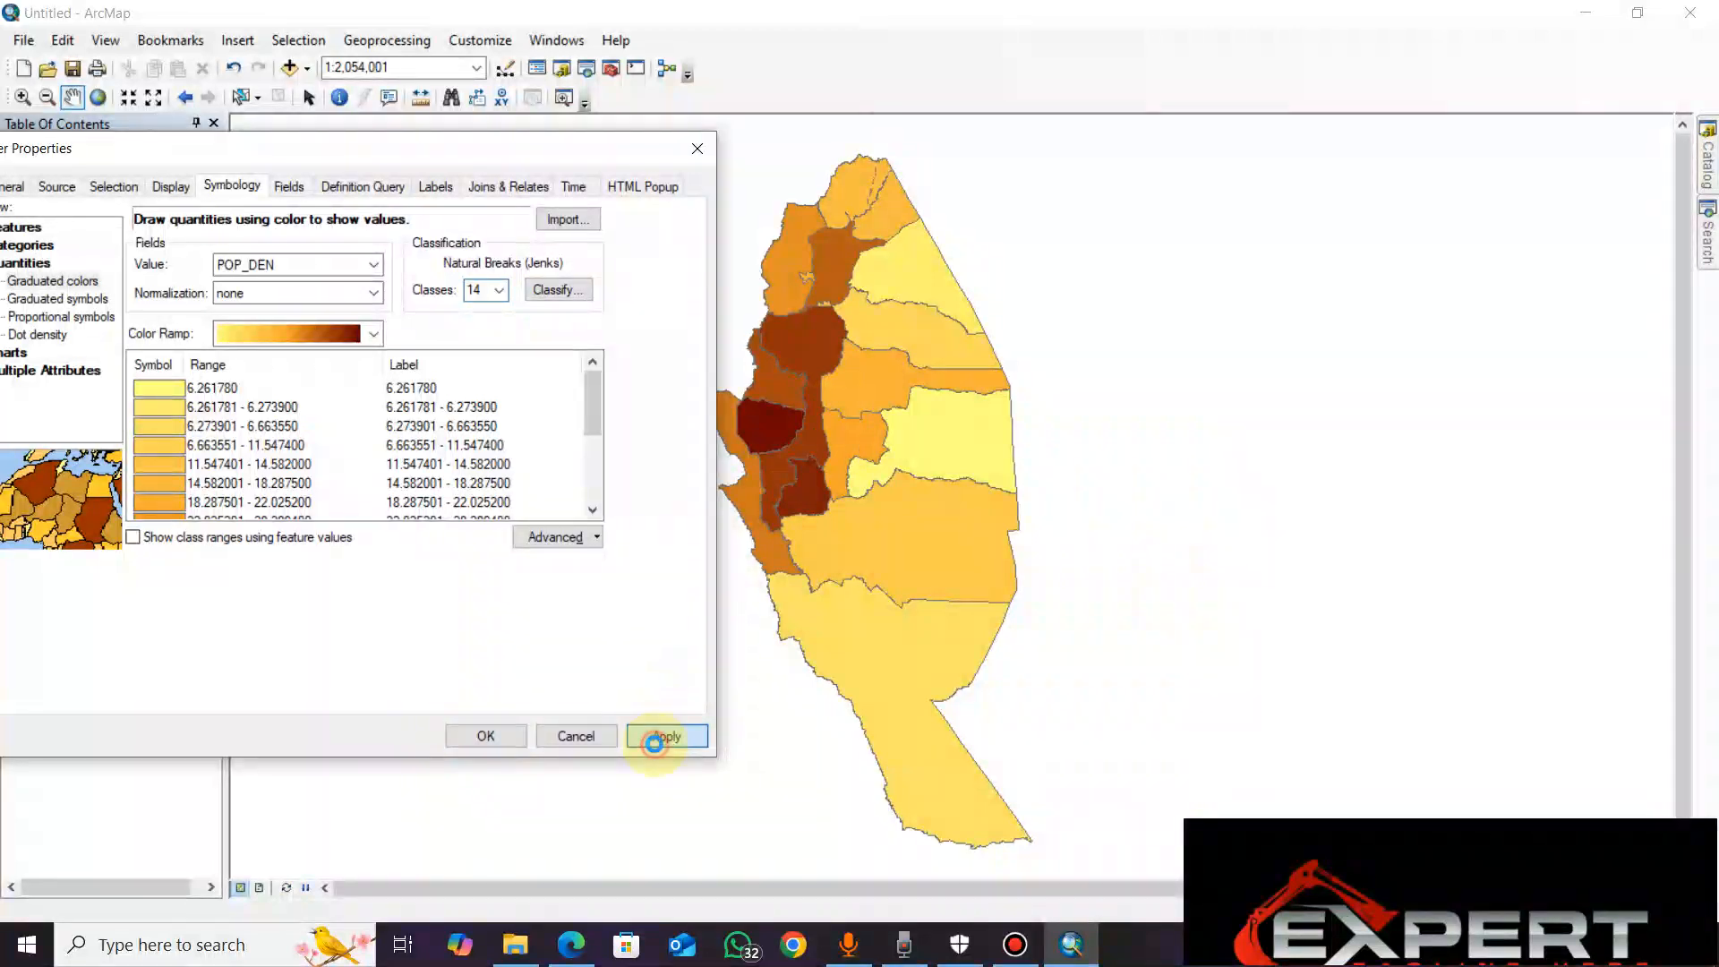
Set the number of classes back to 15, apply, and close the layer properties
left_click(504, 288)
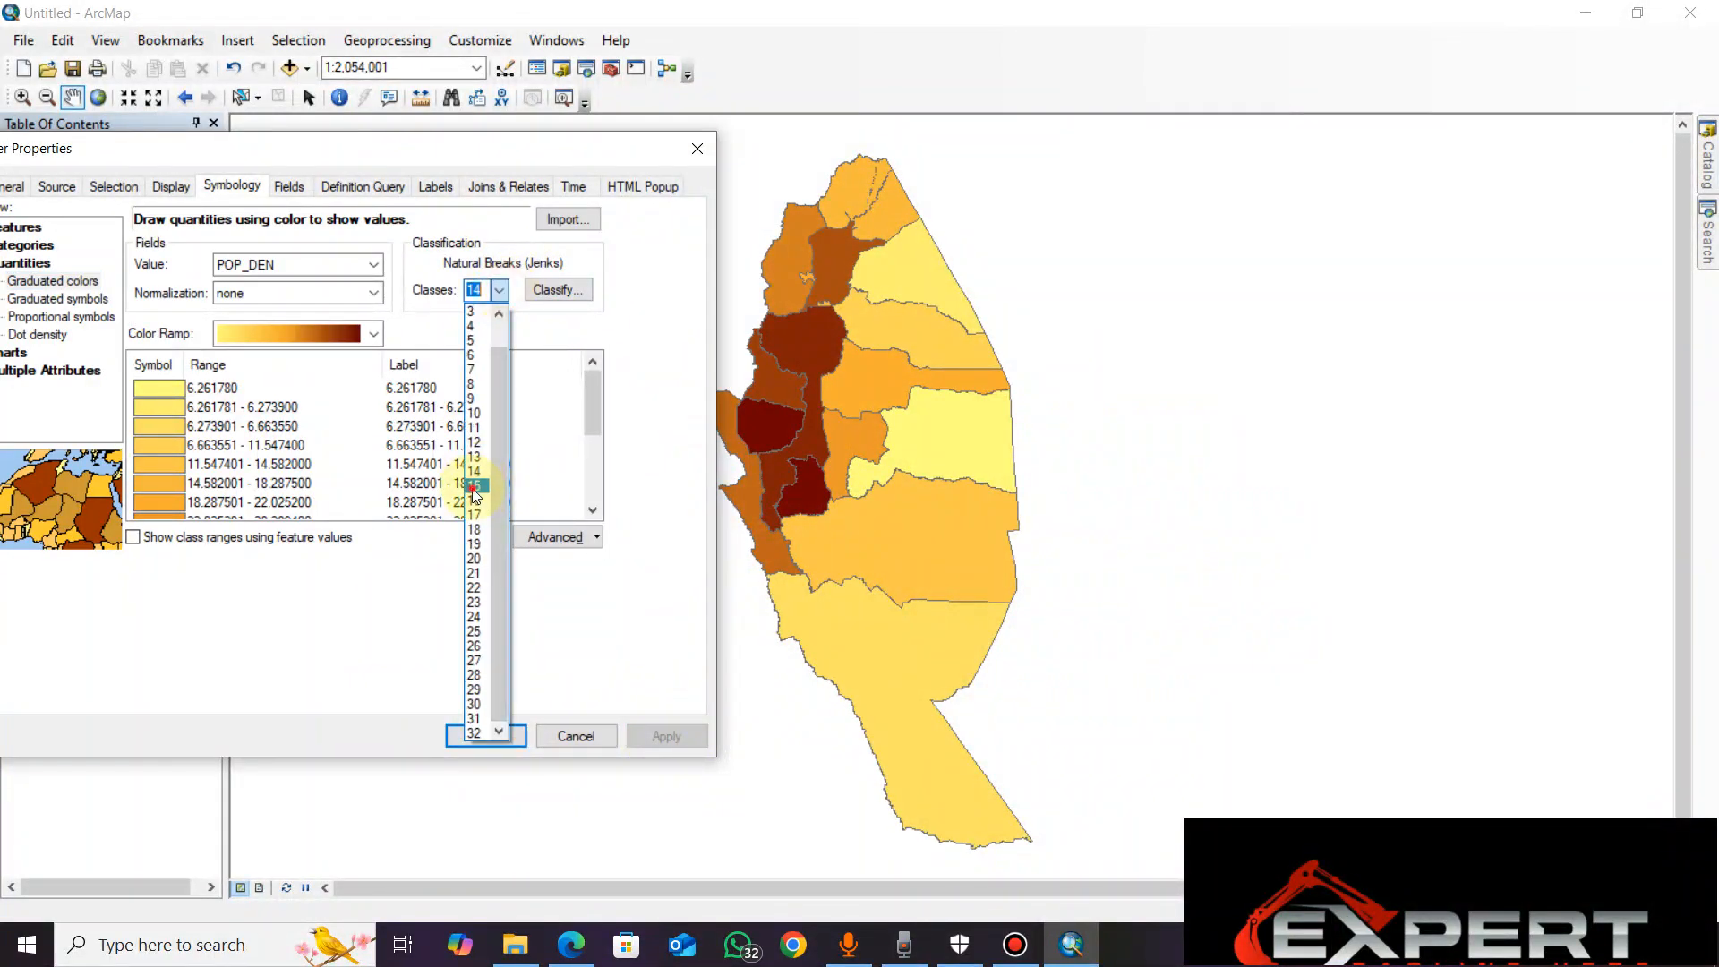
left_click(491, 473)
left_click(669, 736)
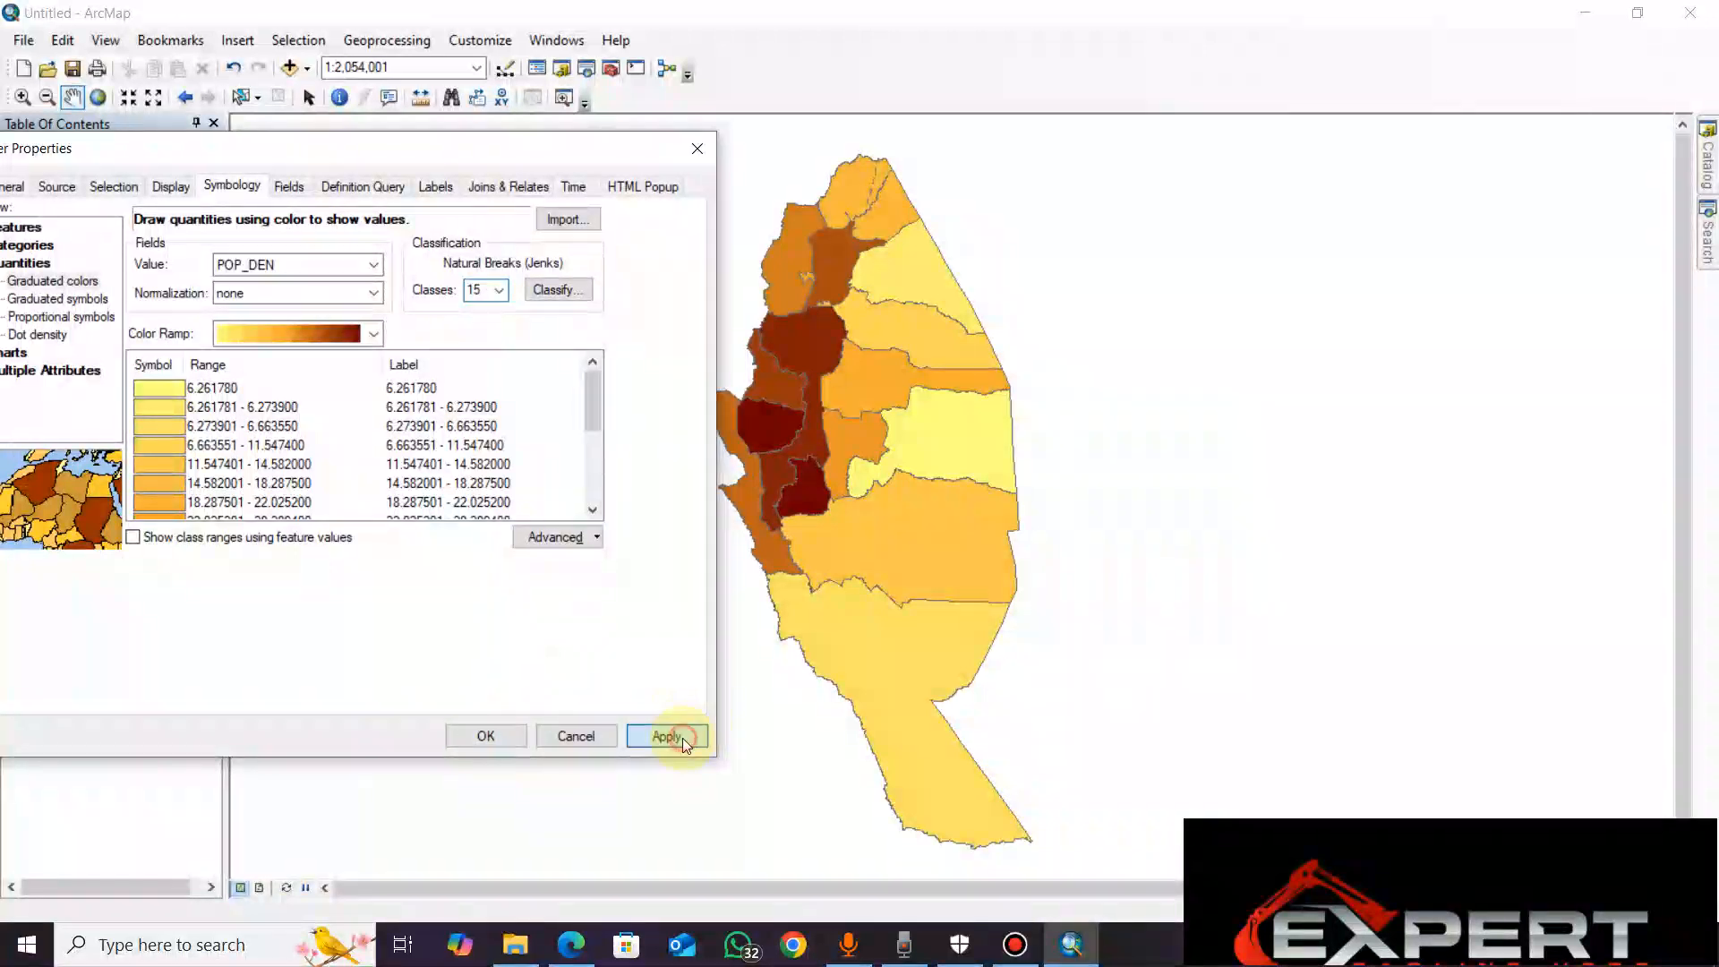
left_click(523, 732)
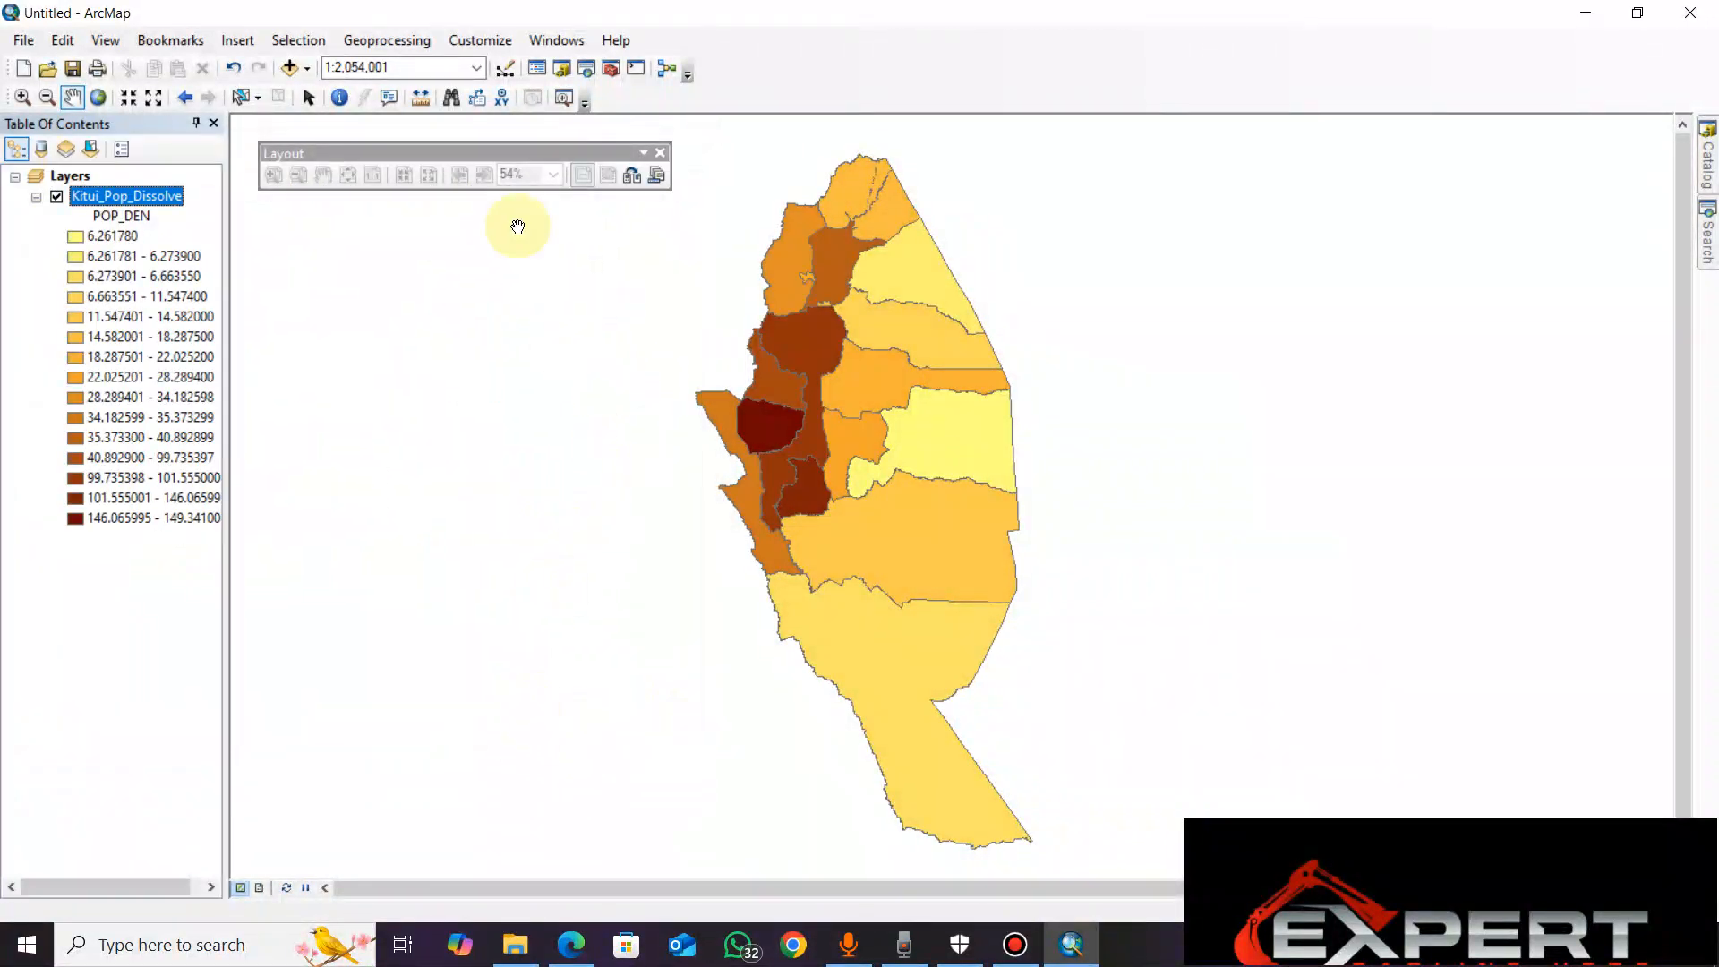
Switch to layout view to preview the symbolized map, then return to data view
left_click(260, 890)
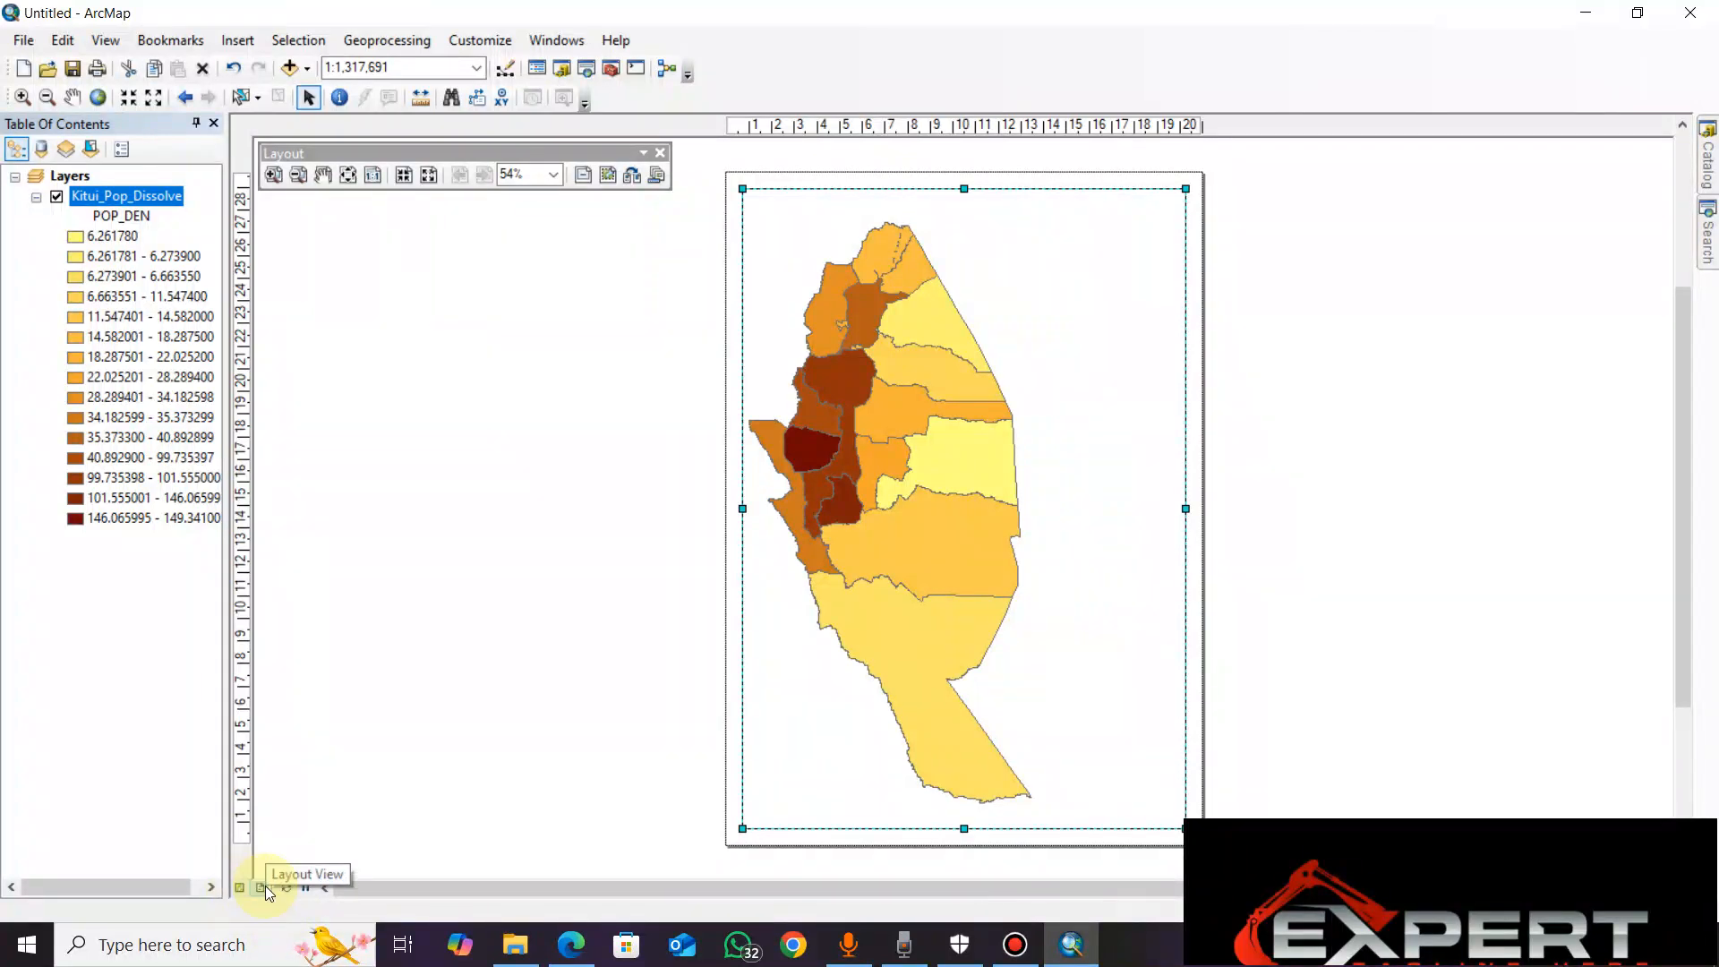
left_click(239, 892)
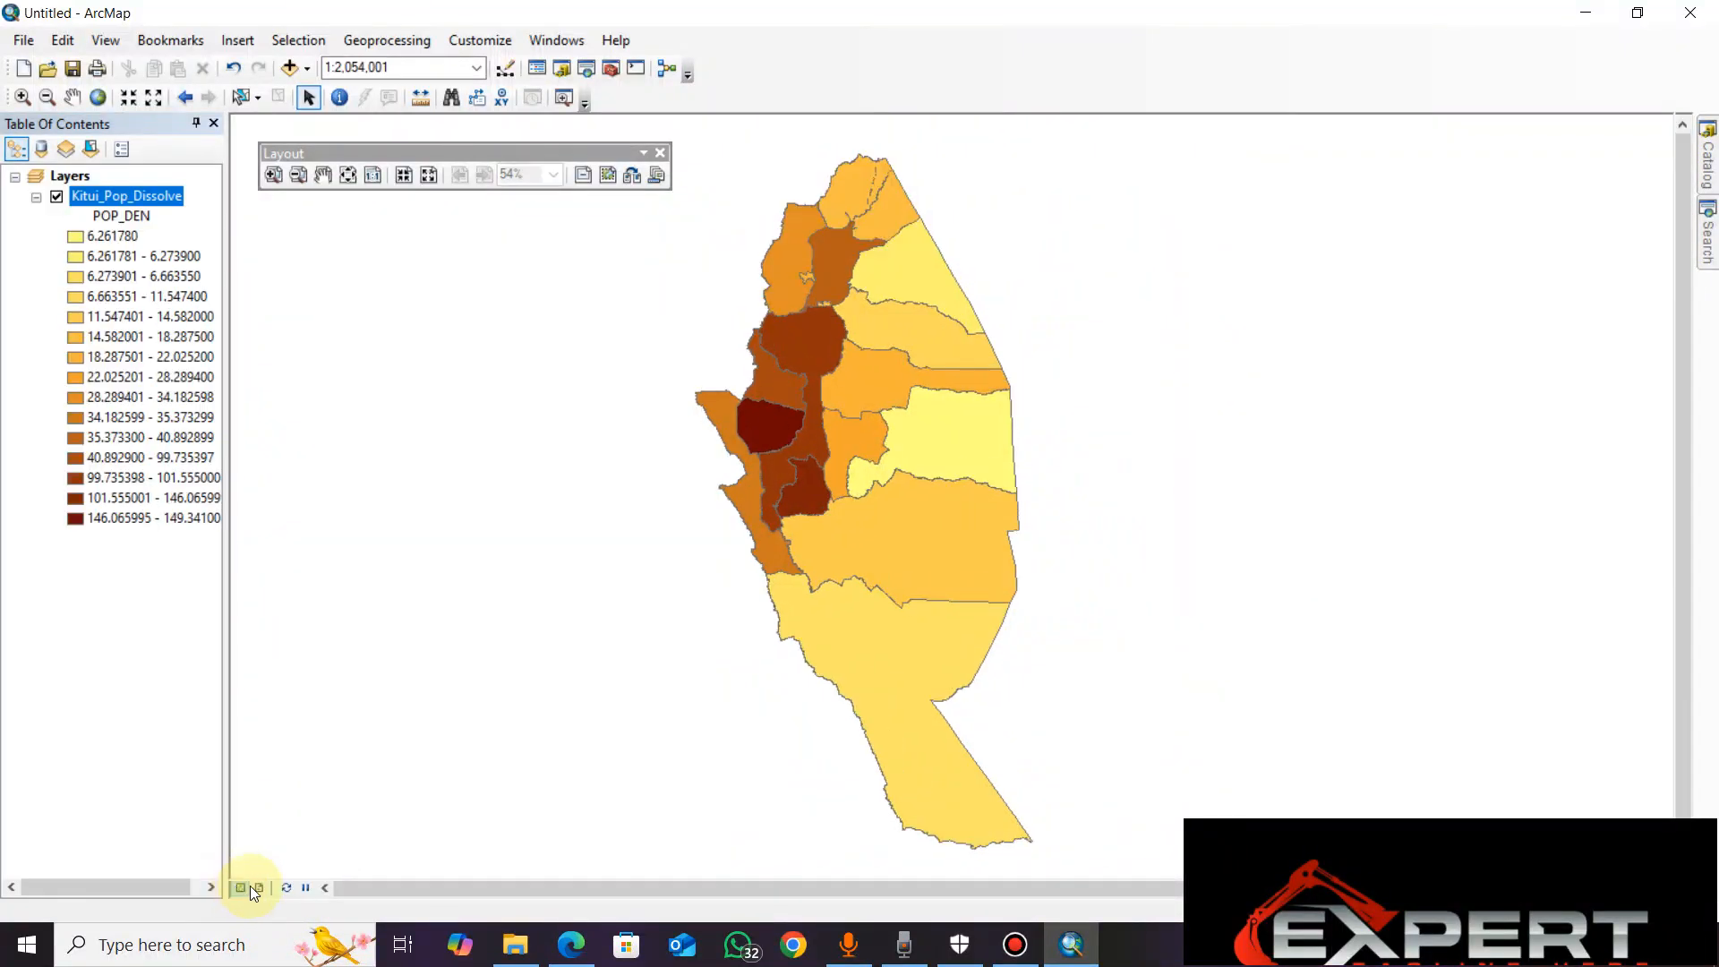
left_click(256, 889)
left_click(236, 885)
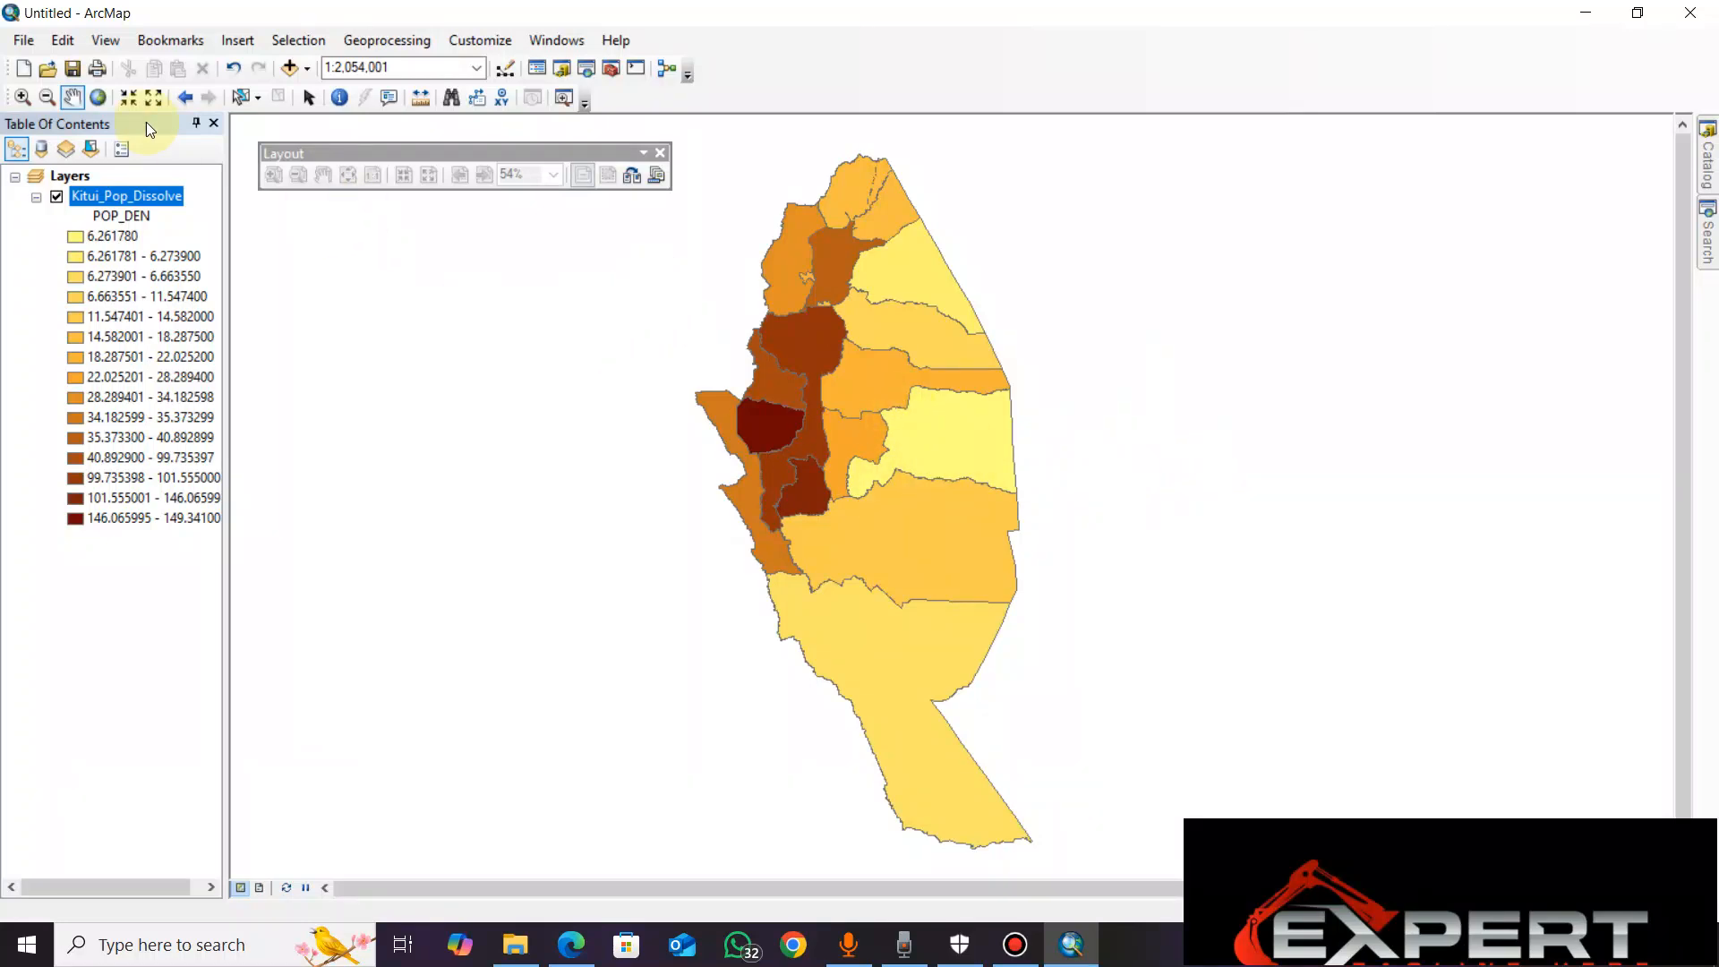
Zoom out and then repeatedly zoom in on the western divisions to inspect the density colours
left_click(50, 96)
left_click(25, 97)
left_click(49, 97)
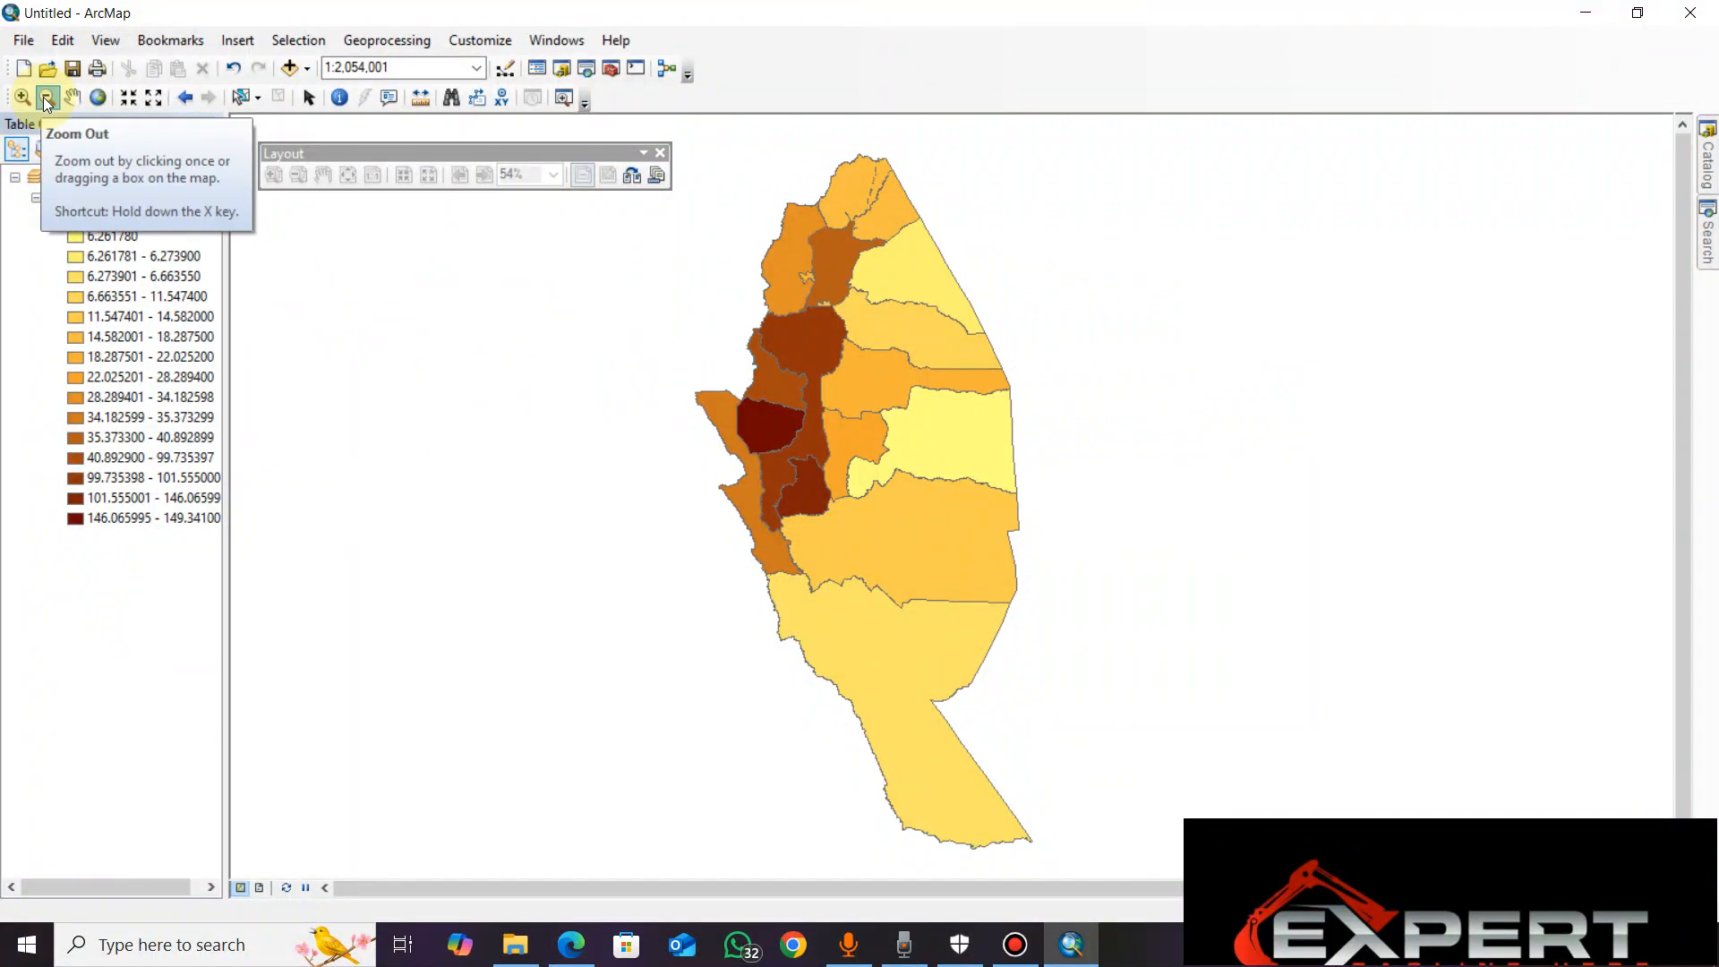
left_click(48, 98)
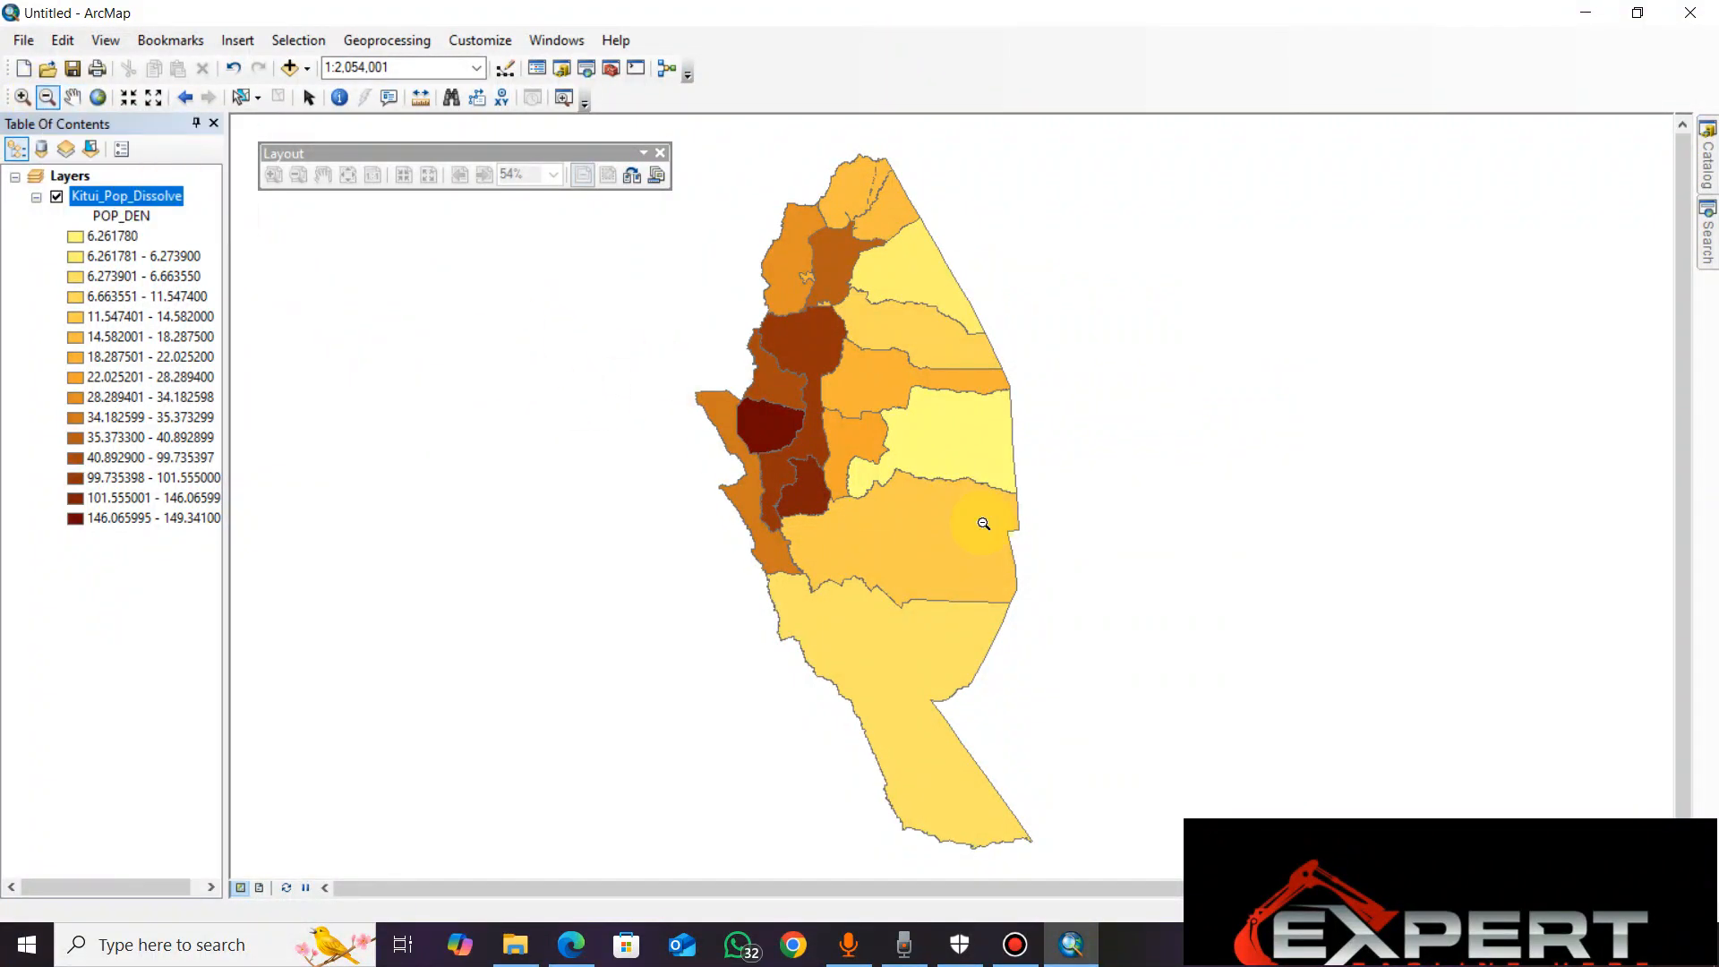
left_click(924, 499)
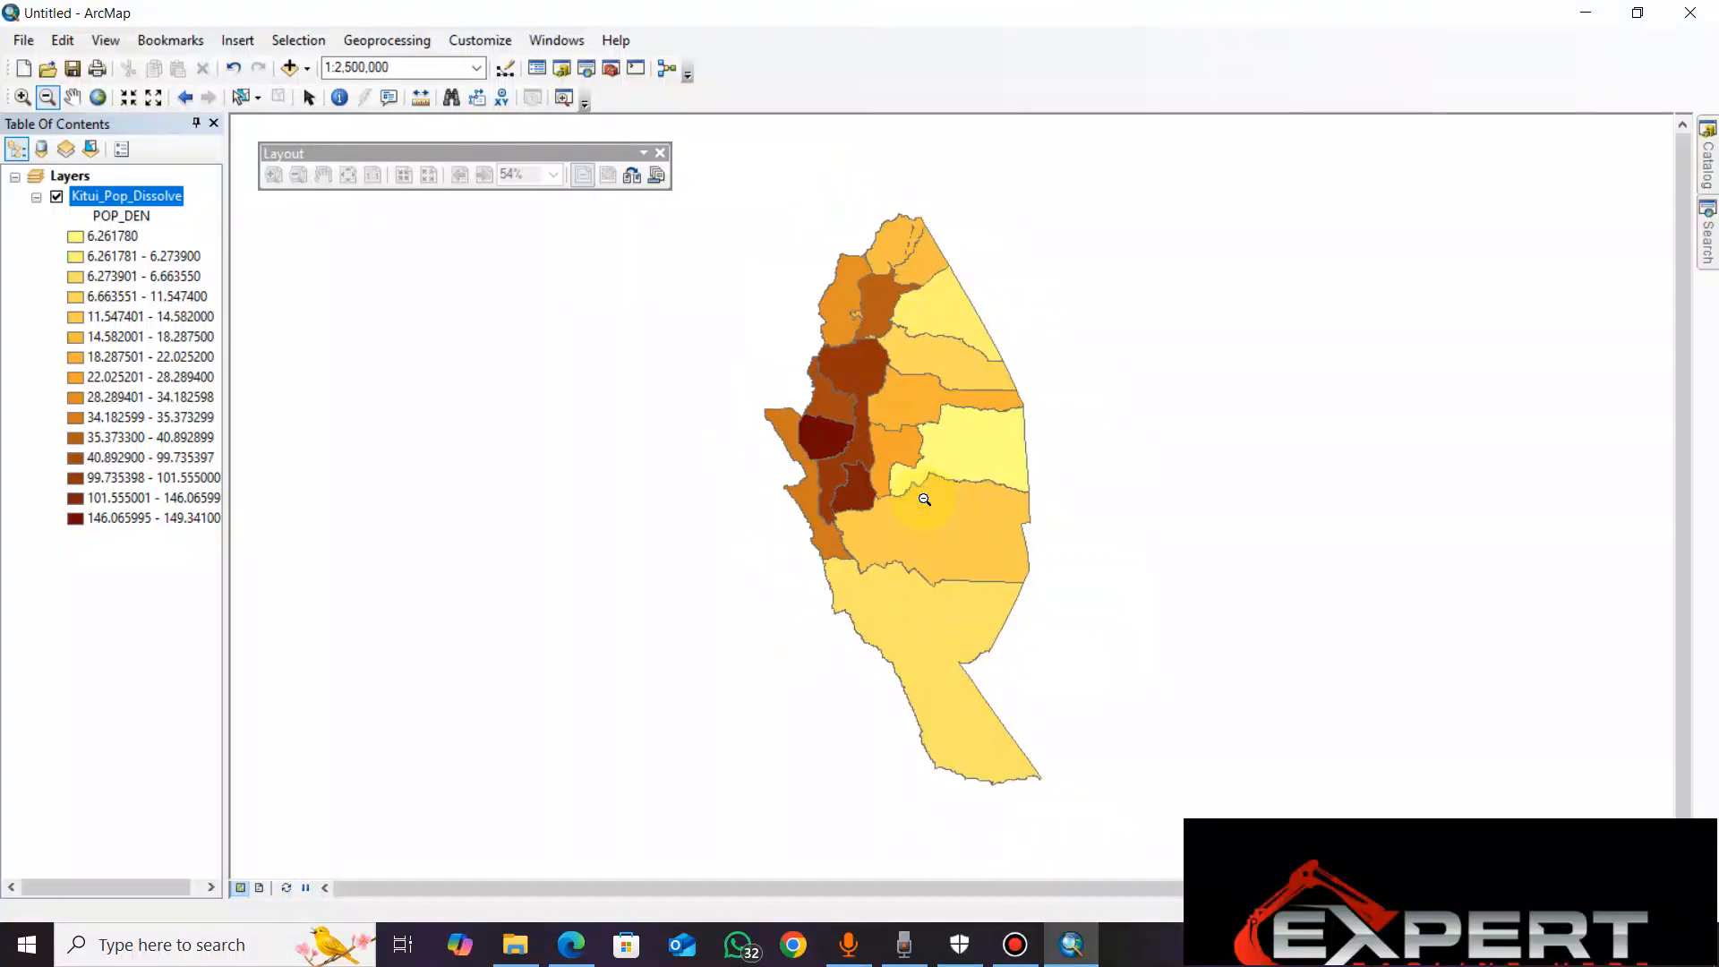
left_click(924, 500)
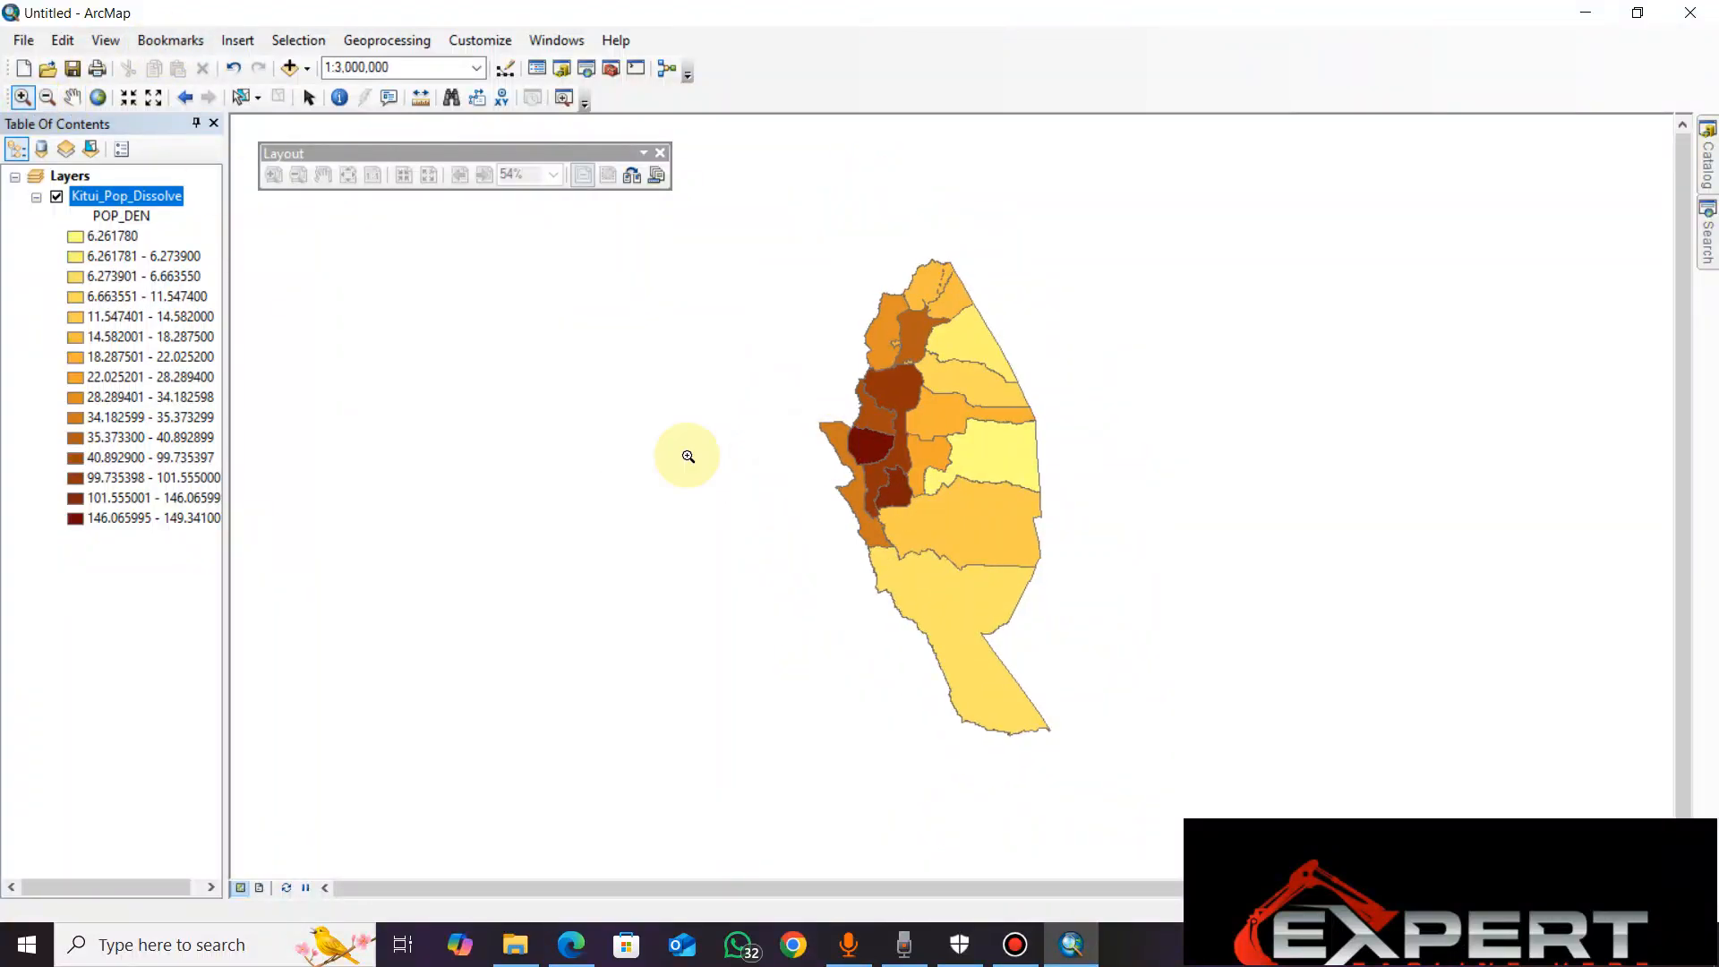
left_click(22, 102)
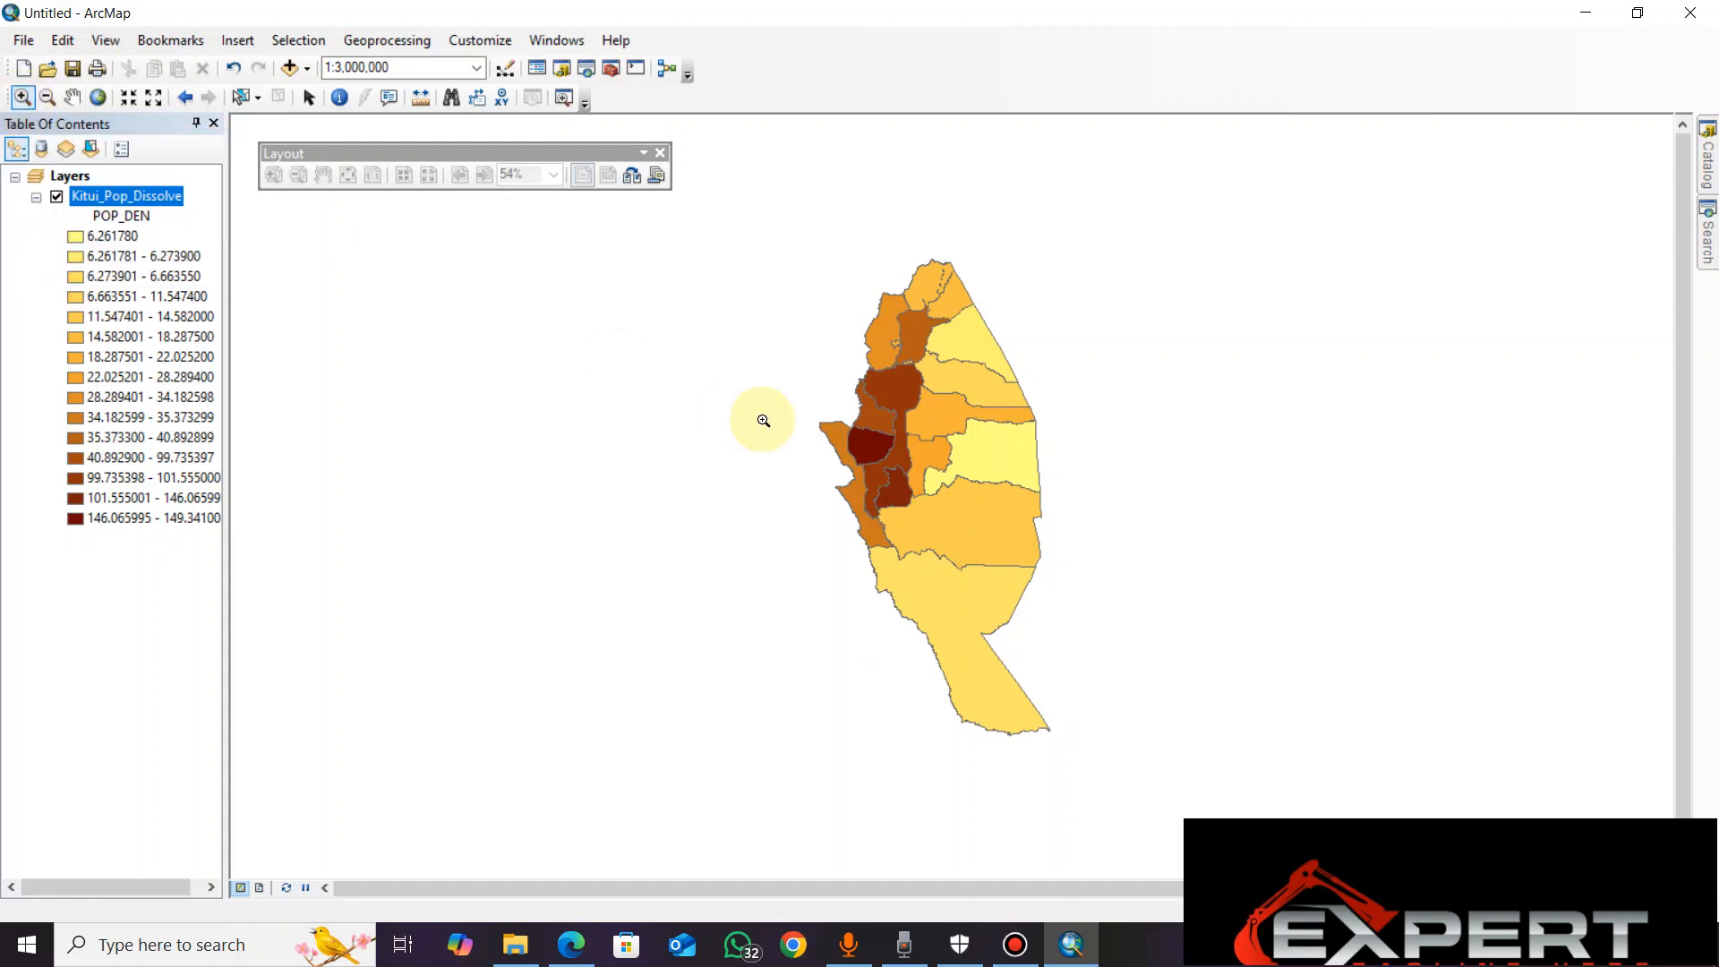
left_click(1001, 534)
left_click(1000, 533)
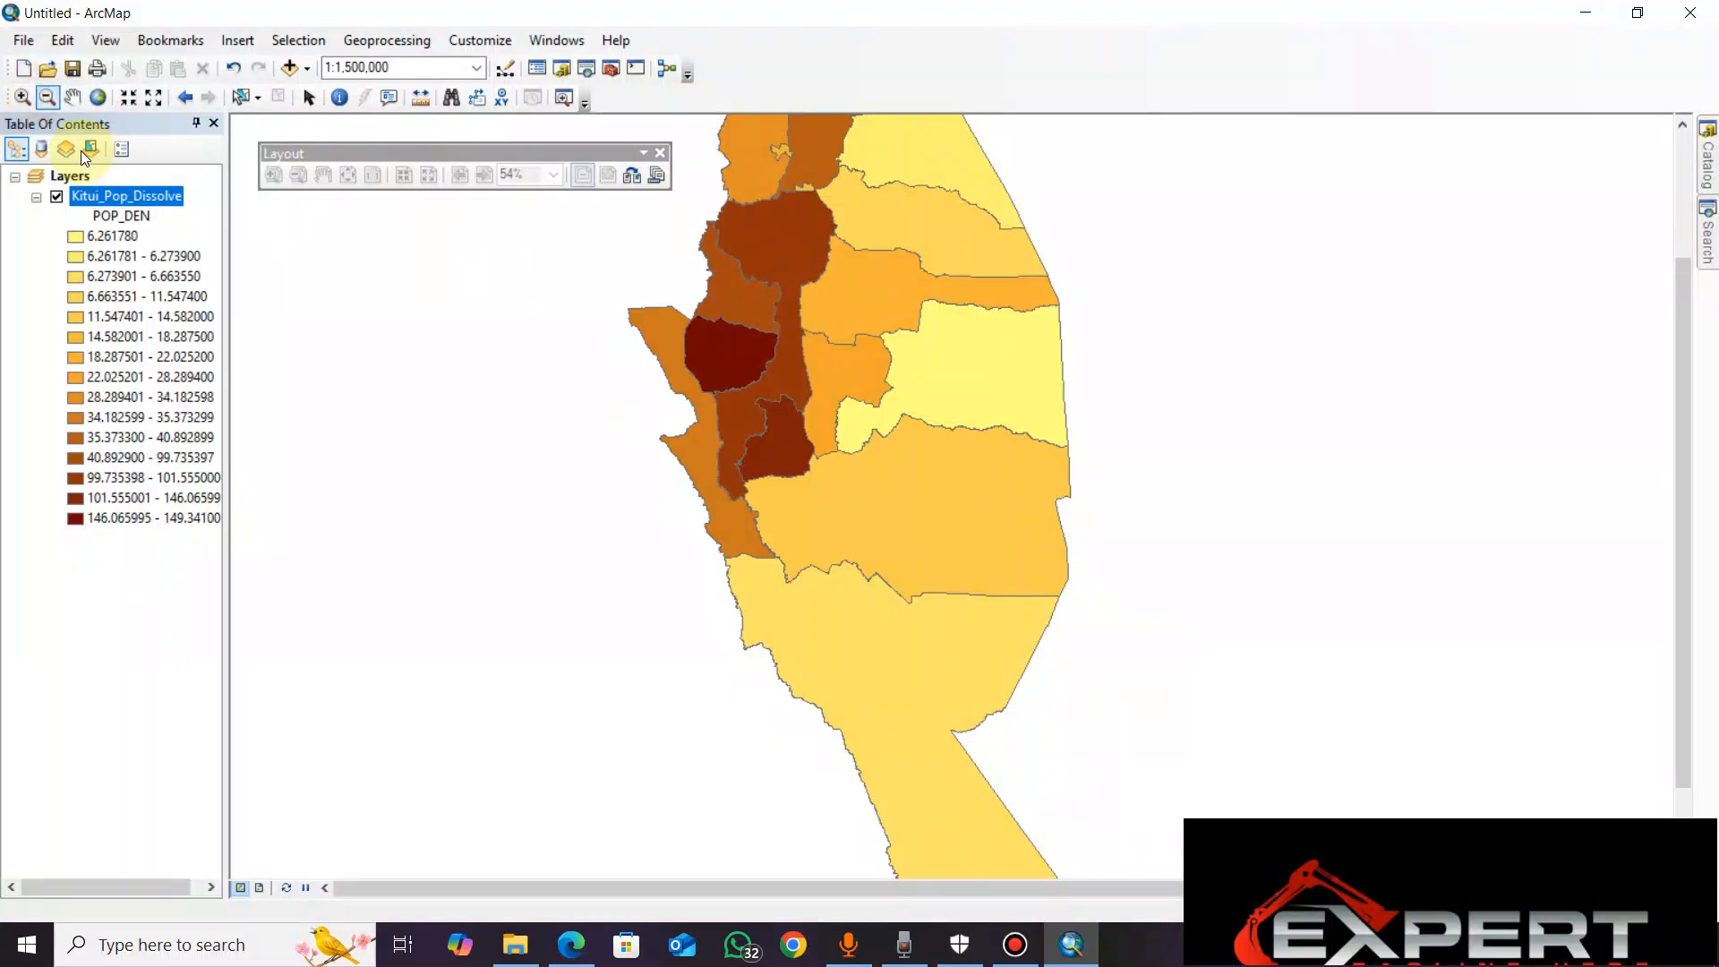
left_click(738, 488)
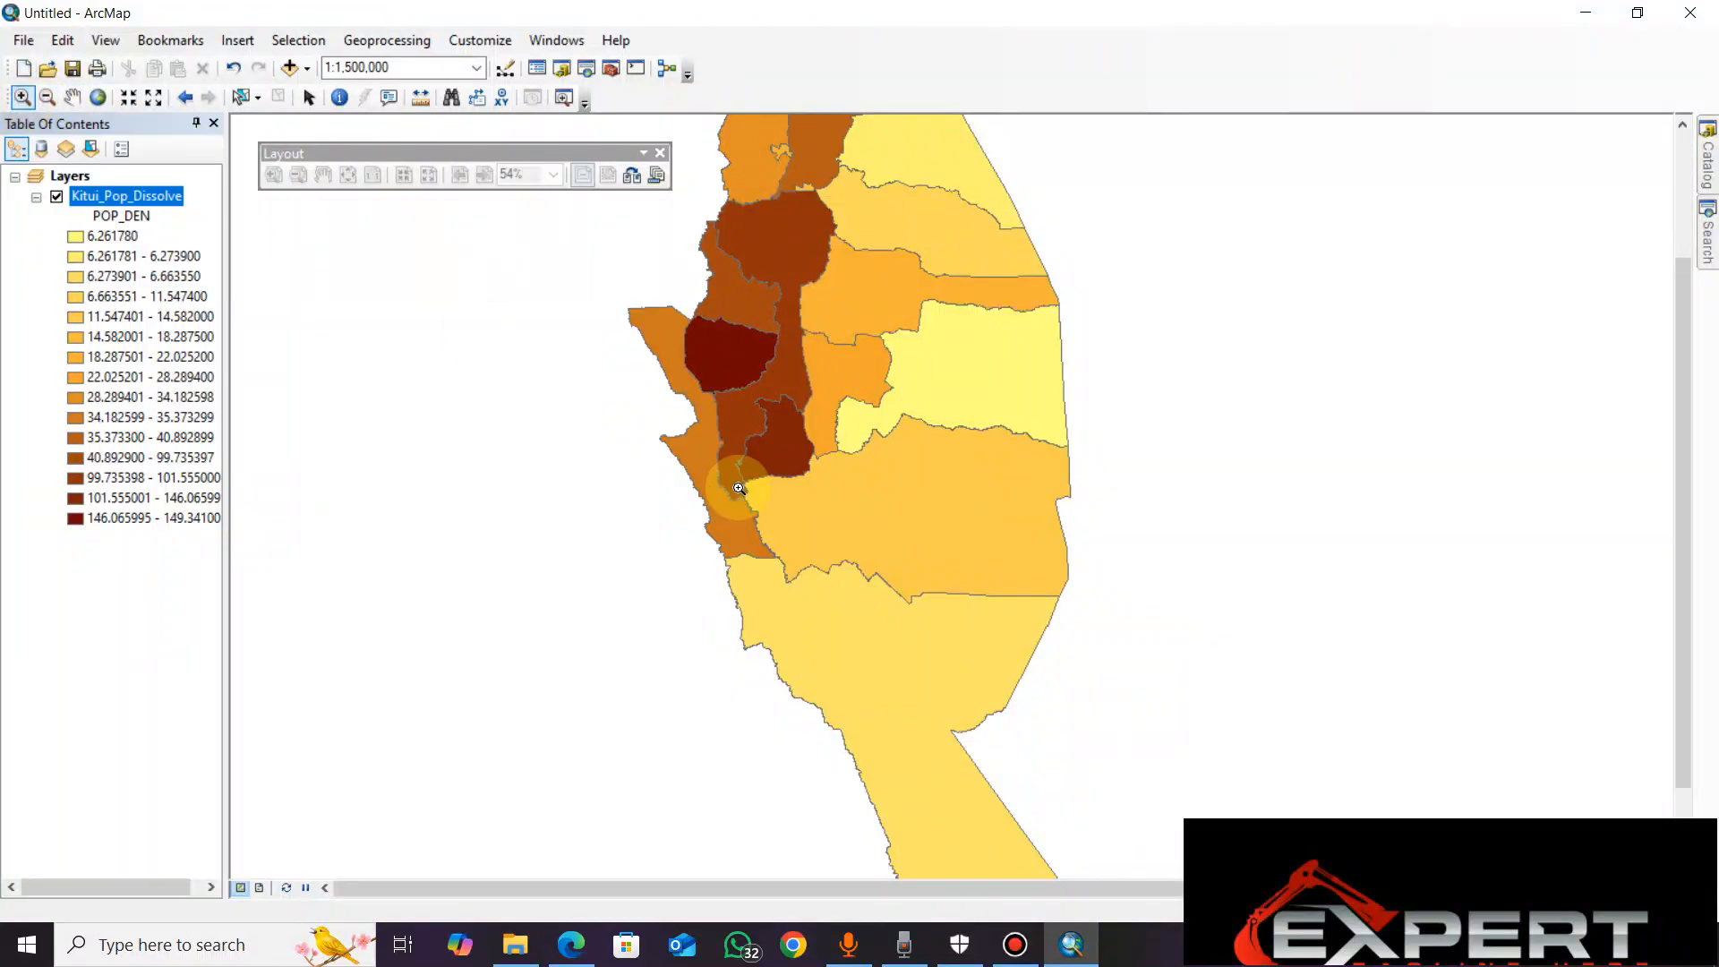
left_click(738, 488)
left_click(568, 524)
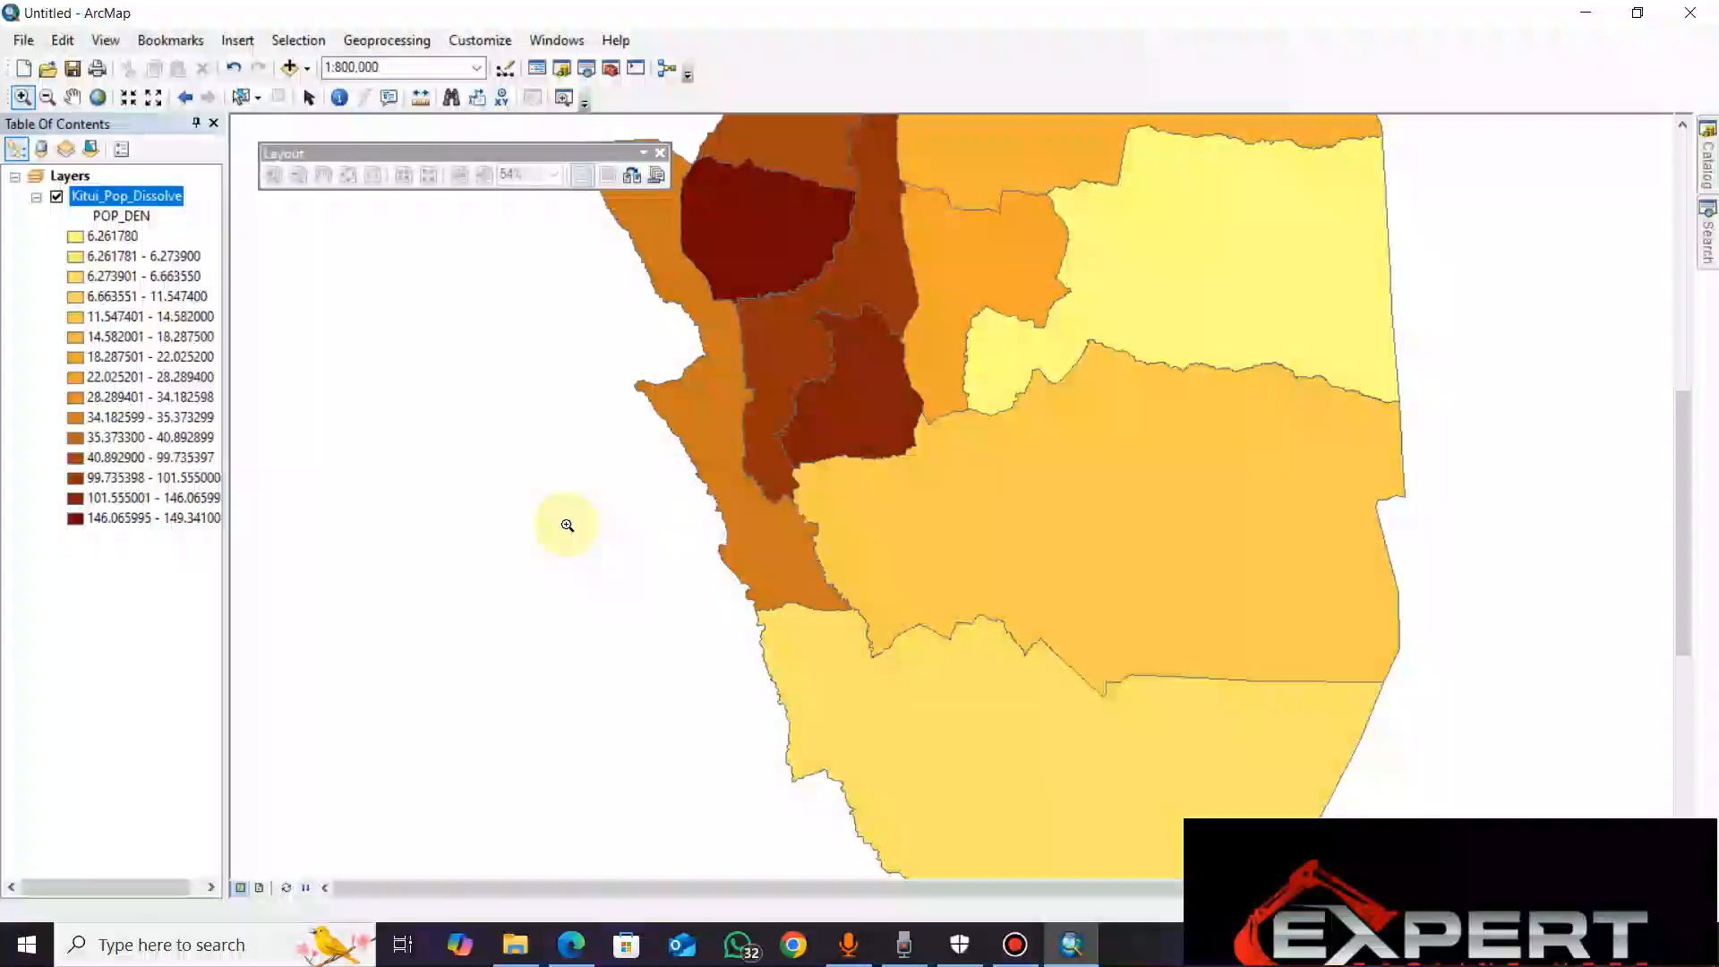
left_click(567, 525)
left_click(383, 609)
left_click(383, 609)
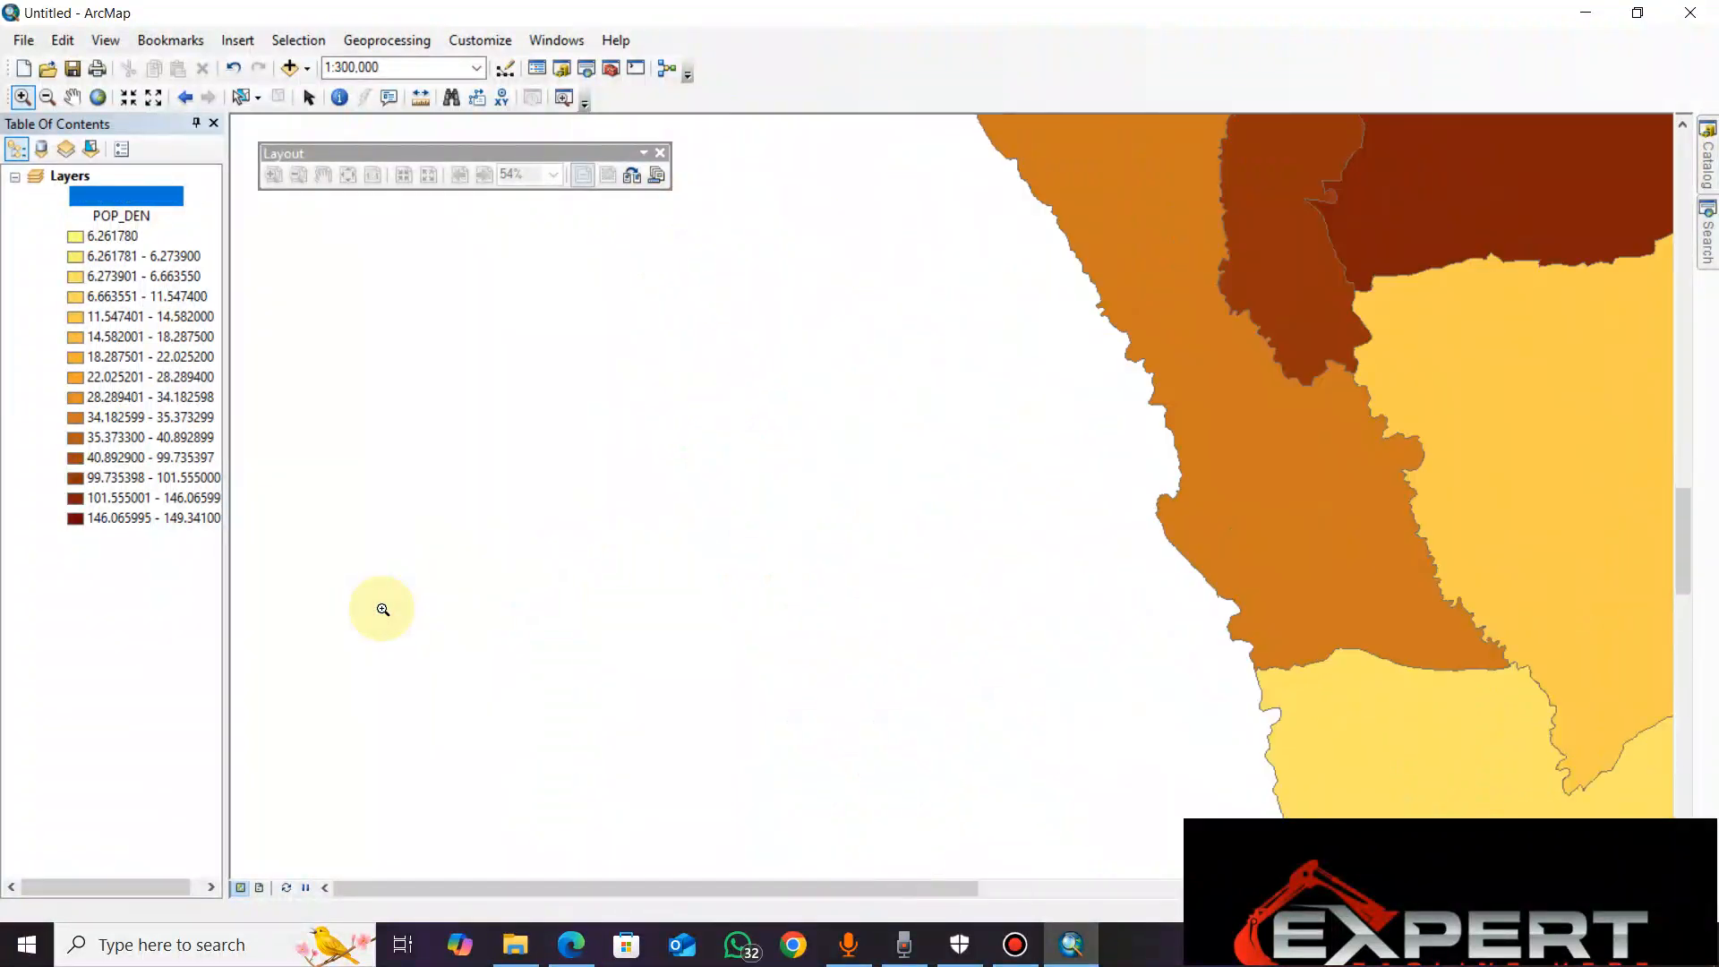
left_click(383, 610)
left_click(383, 609)
left_click(383, 608)
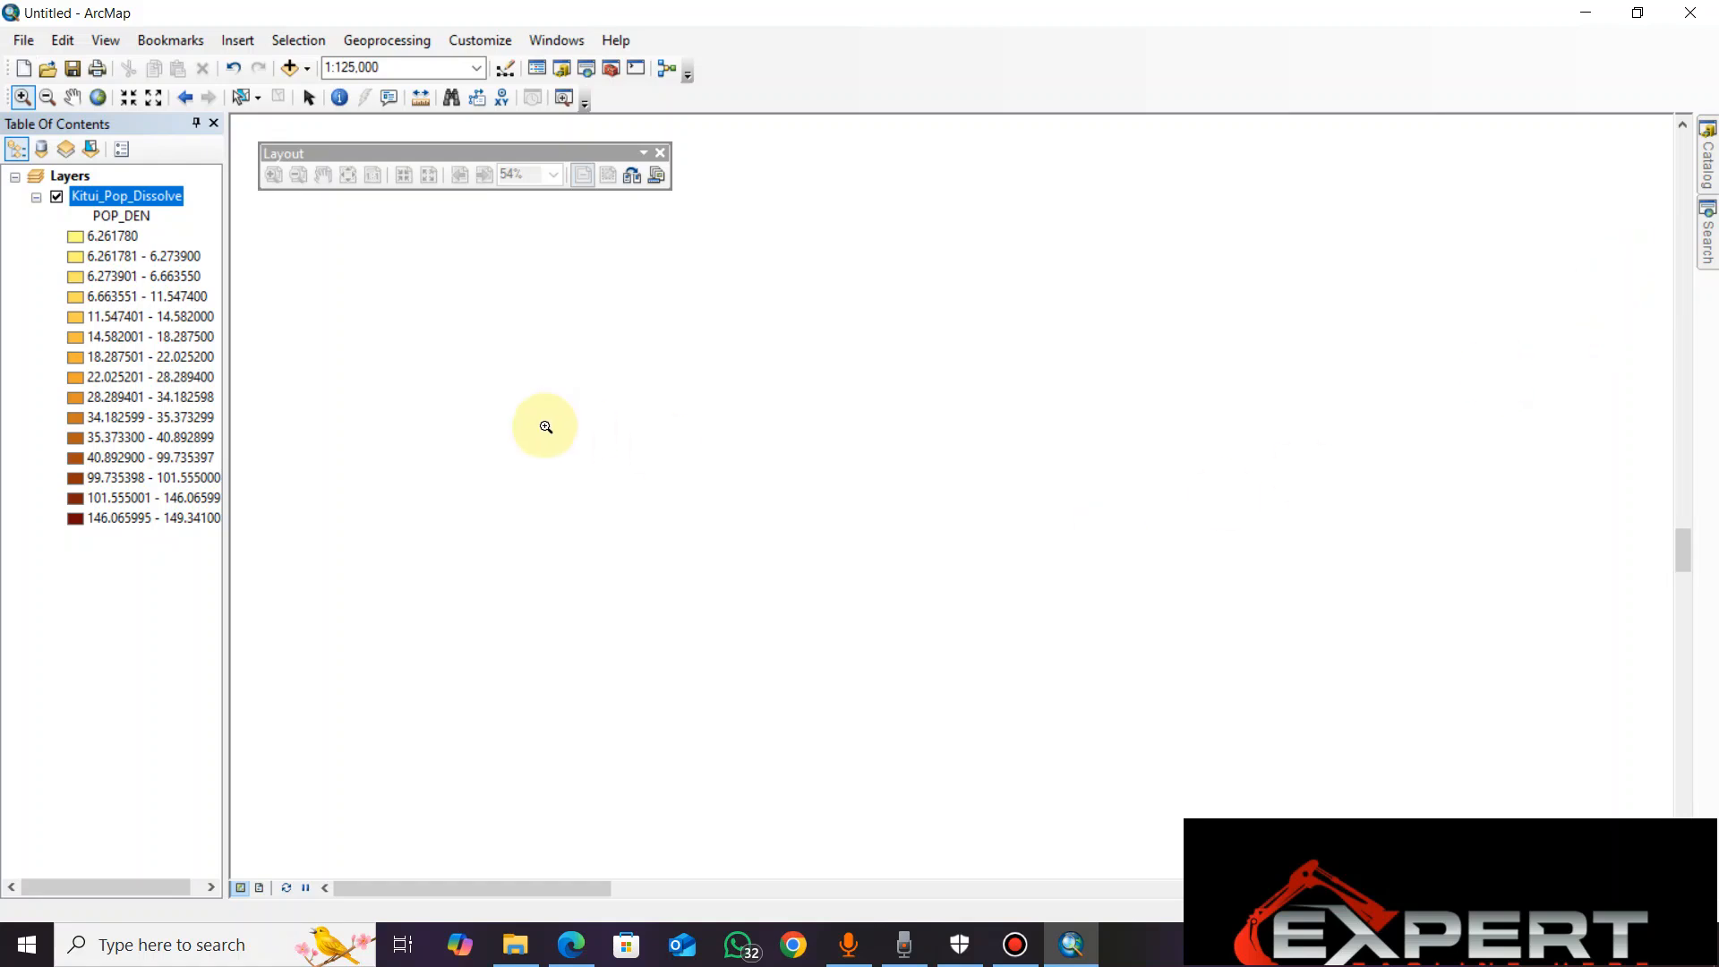
Zoom to the full extent of the Kitui_Pop_Dissolve layer
right_click(162, 197)
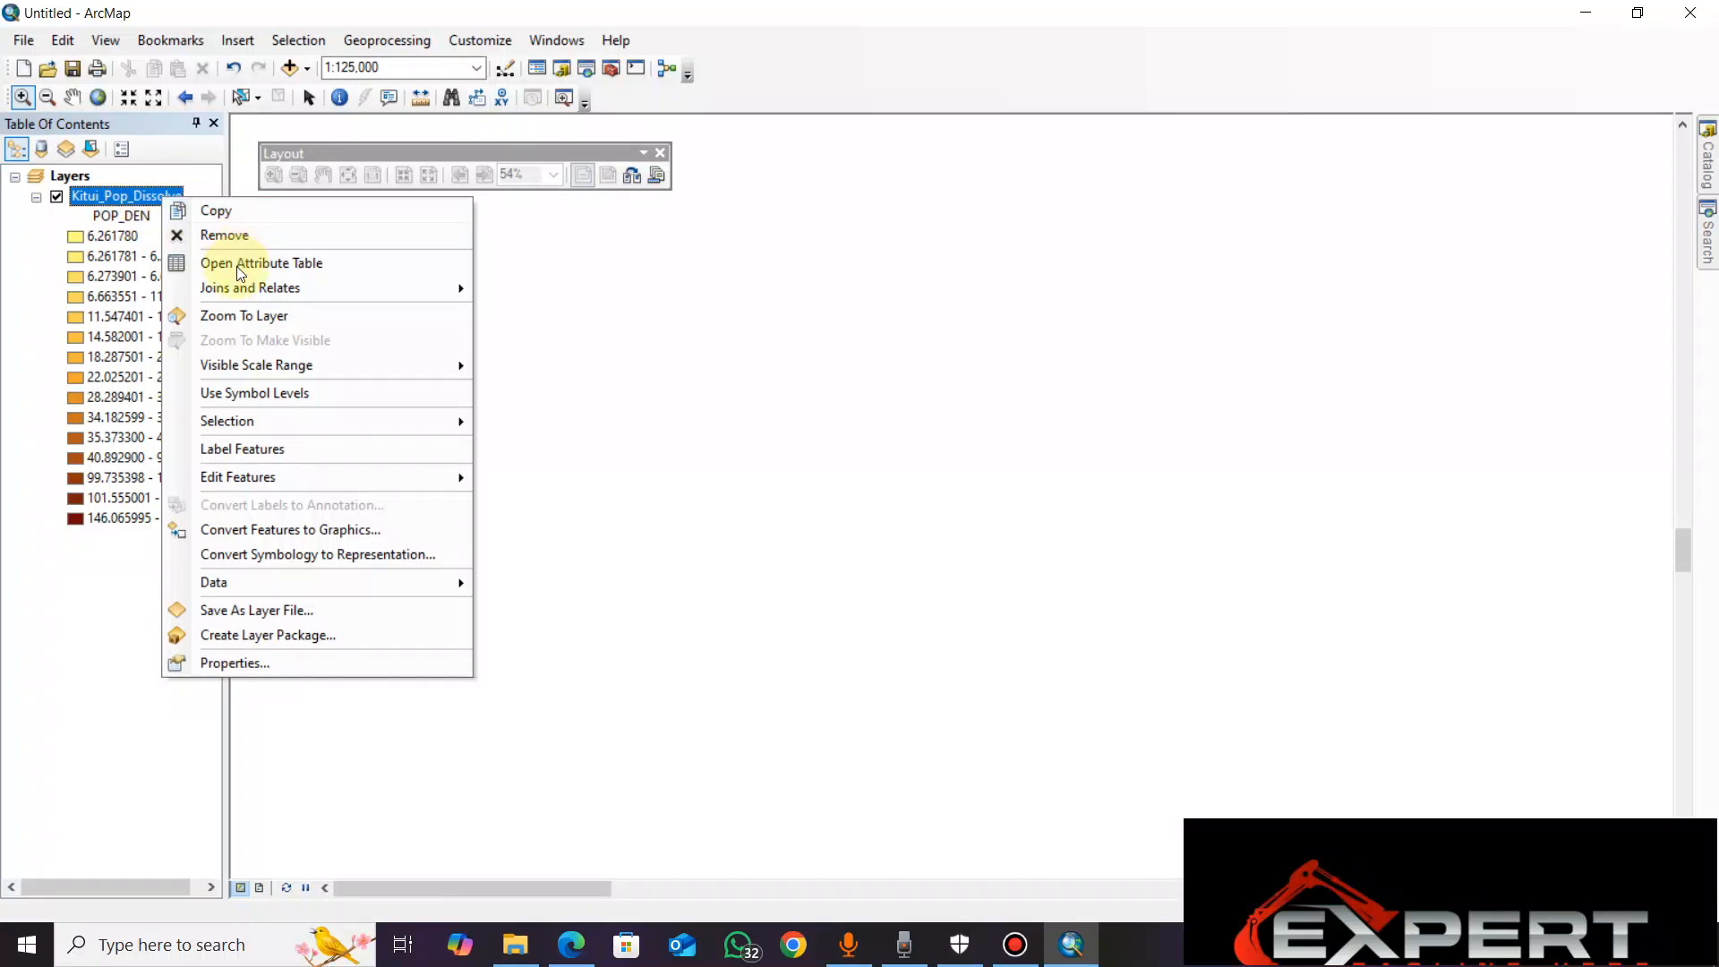
left_click(240, 313)
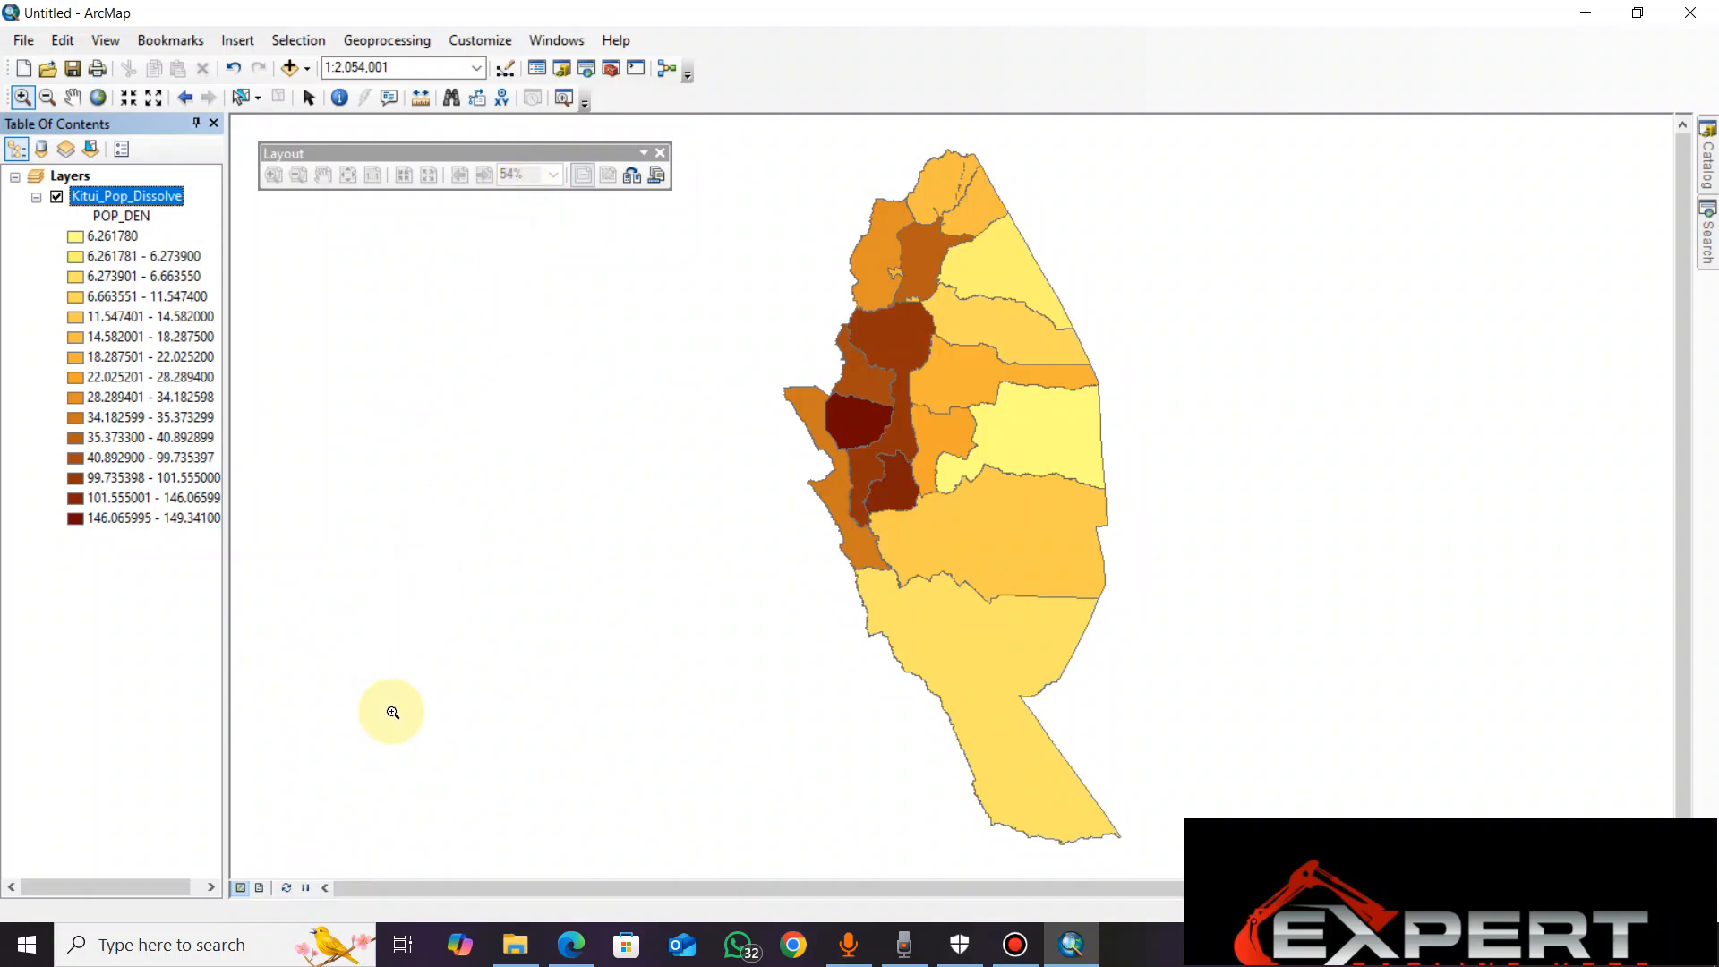
Switch to layout view, back to data view, and to layout view again
left_click(260, 892)
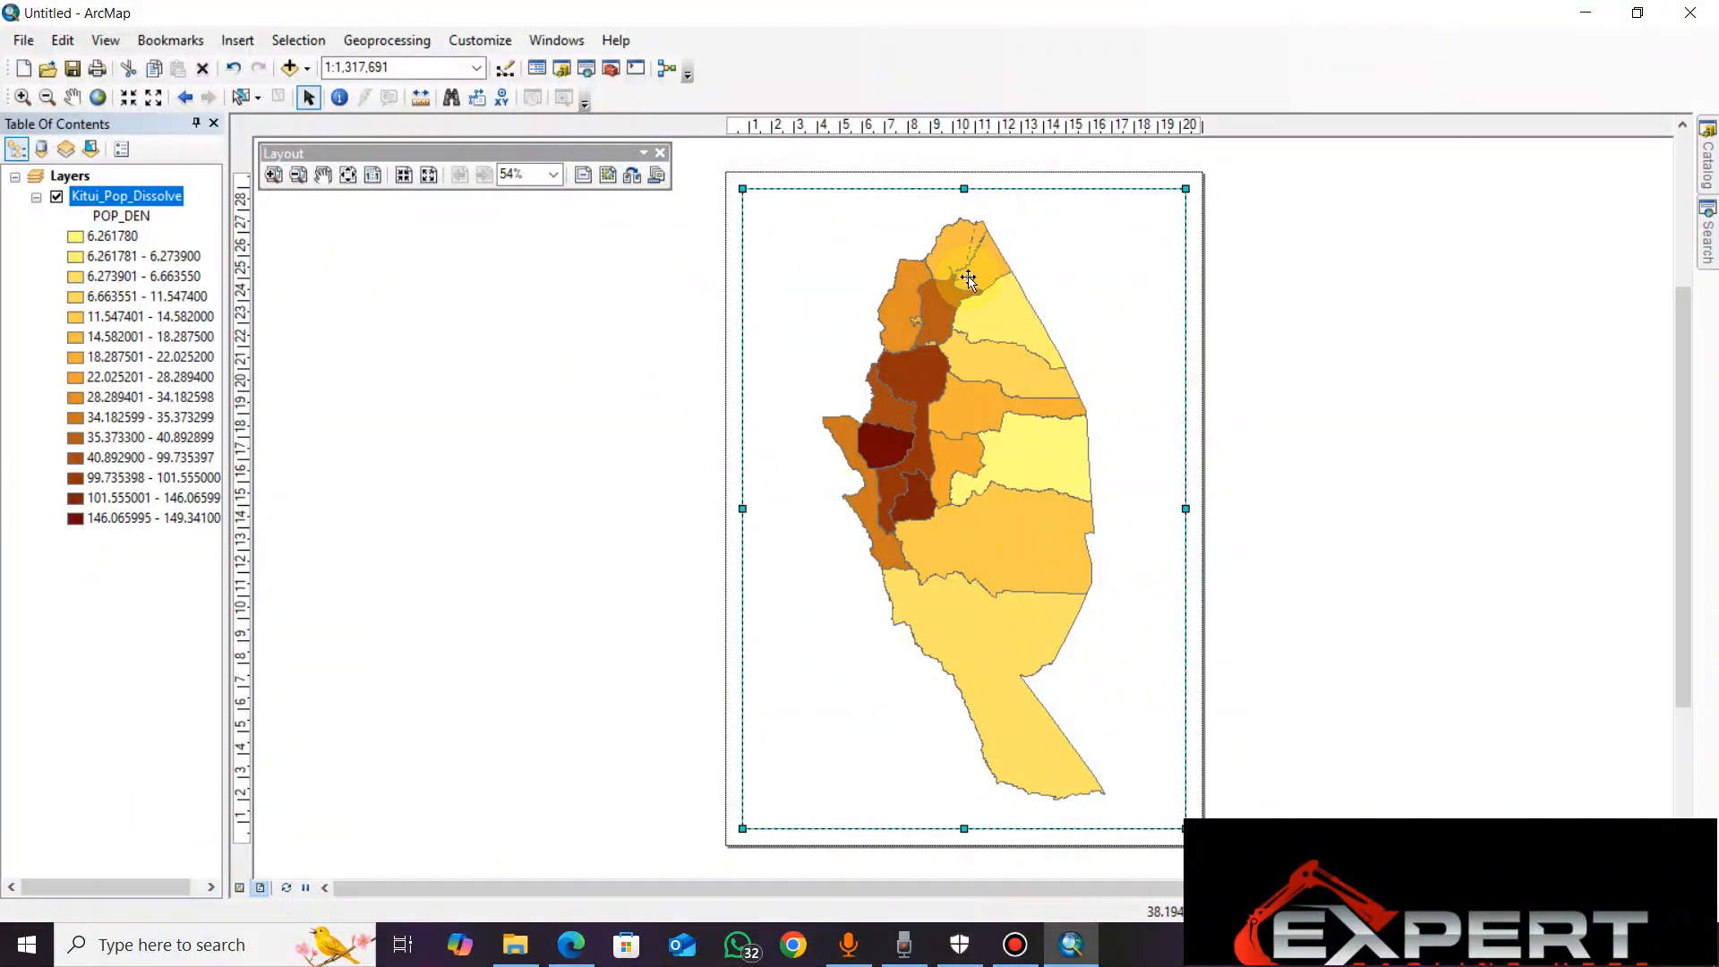
left_click(231, 886)
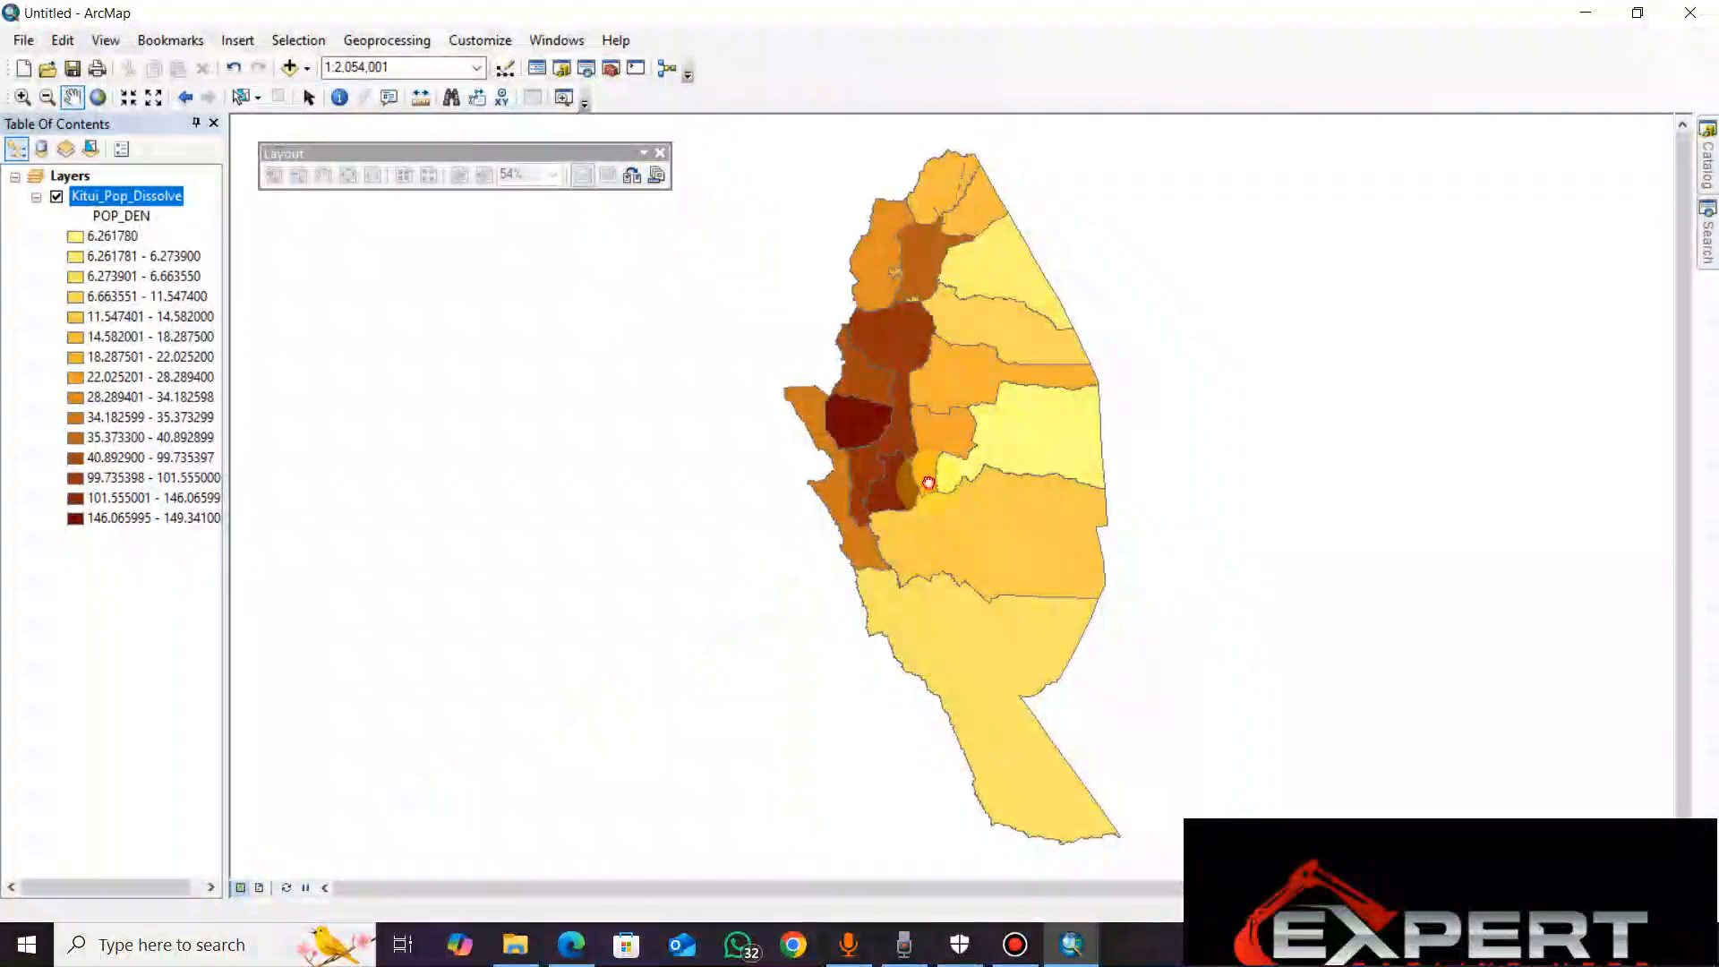
left_click(262, 889)
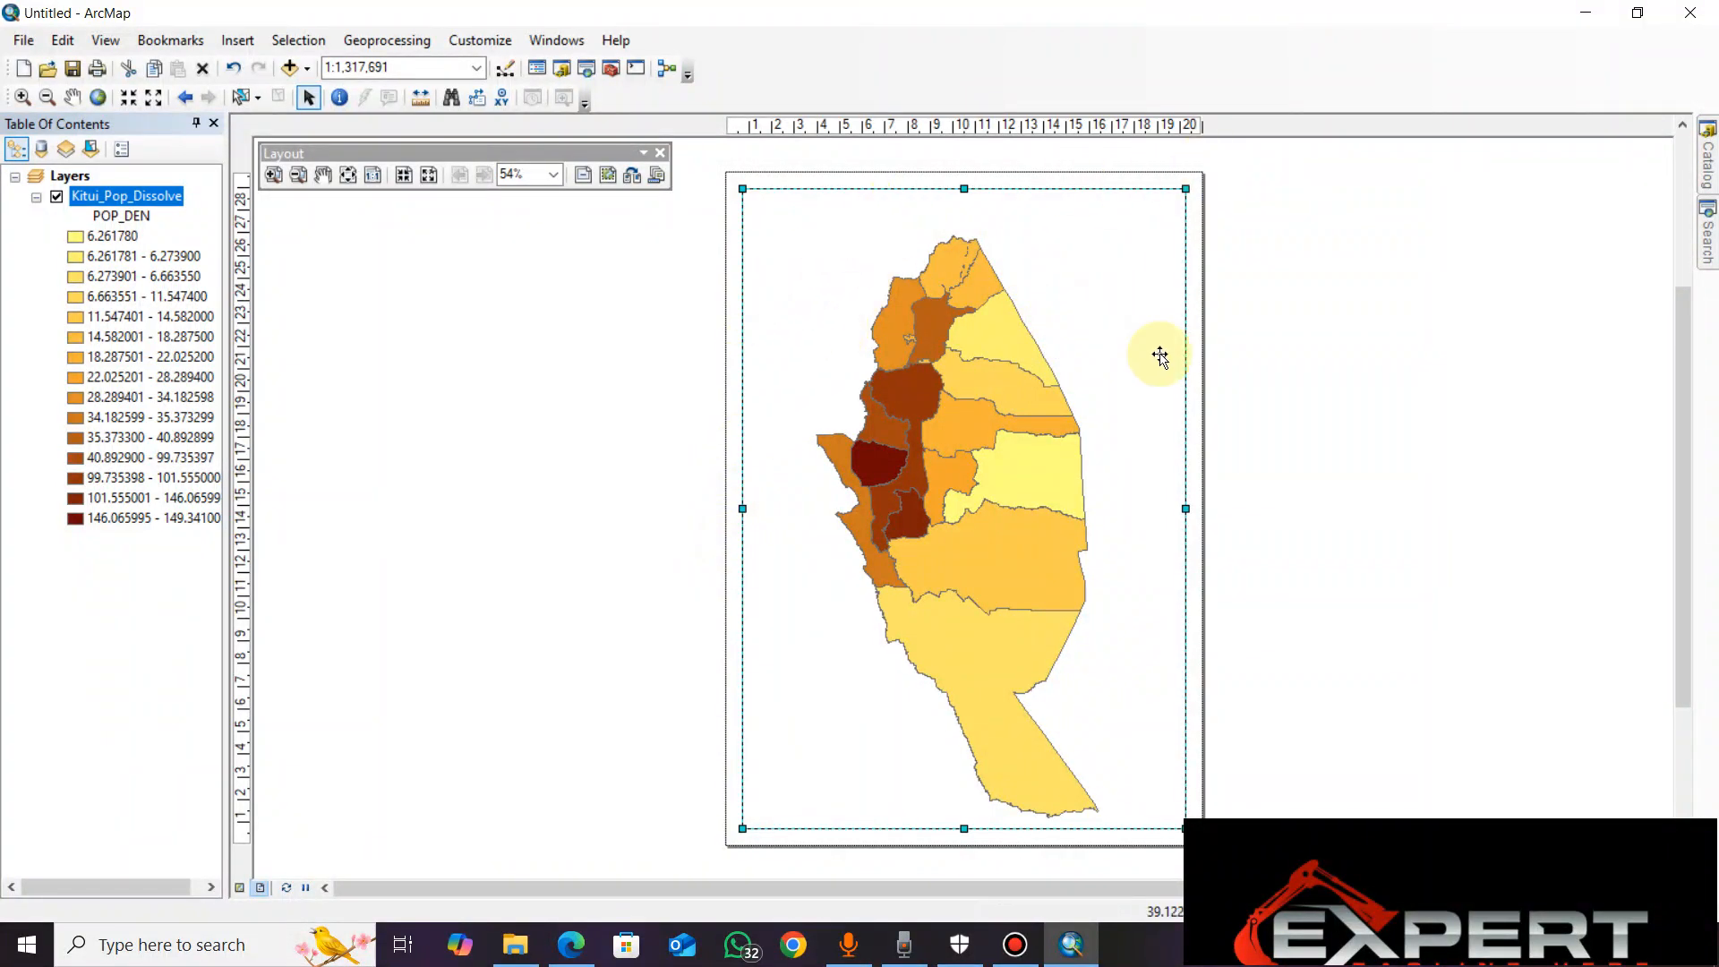
right_click(1105, 394)
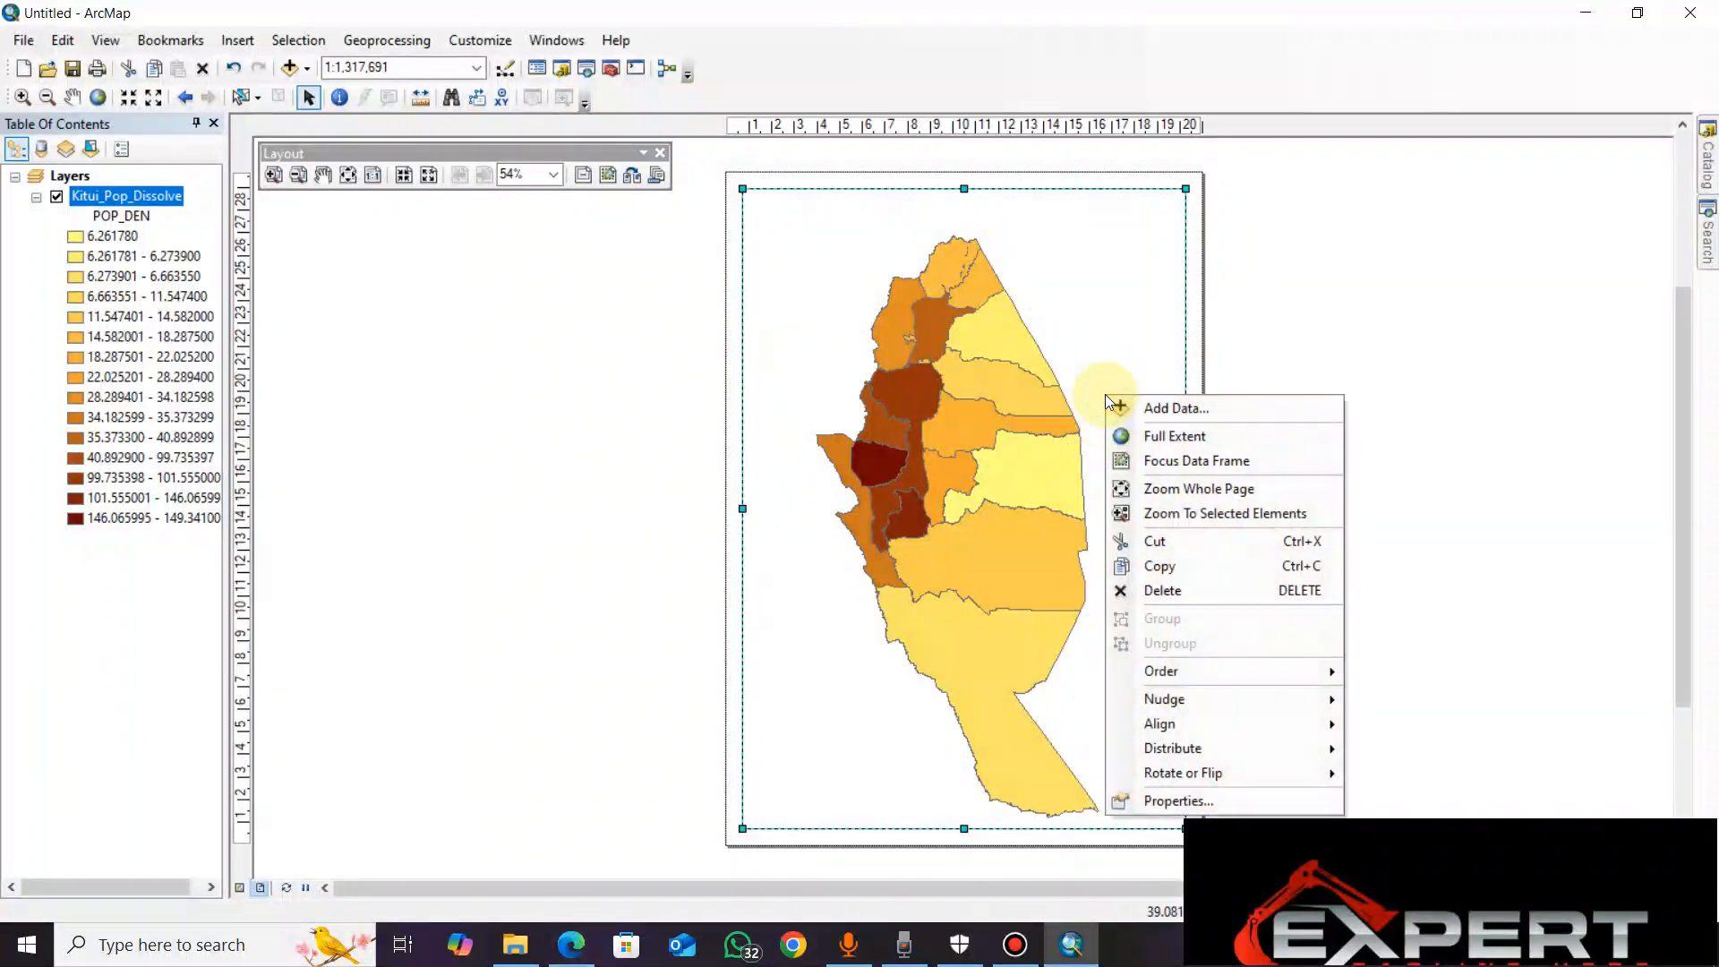
right_click(1086, 315)
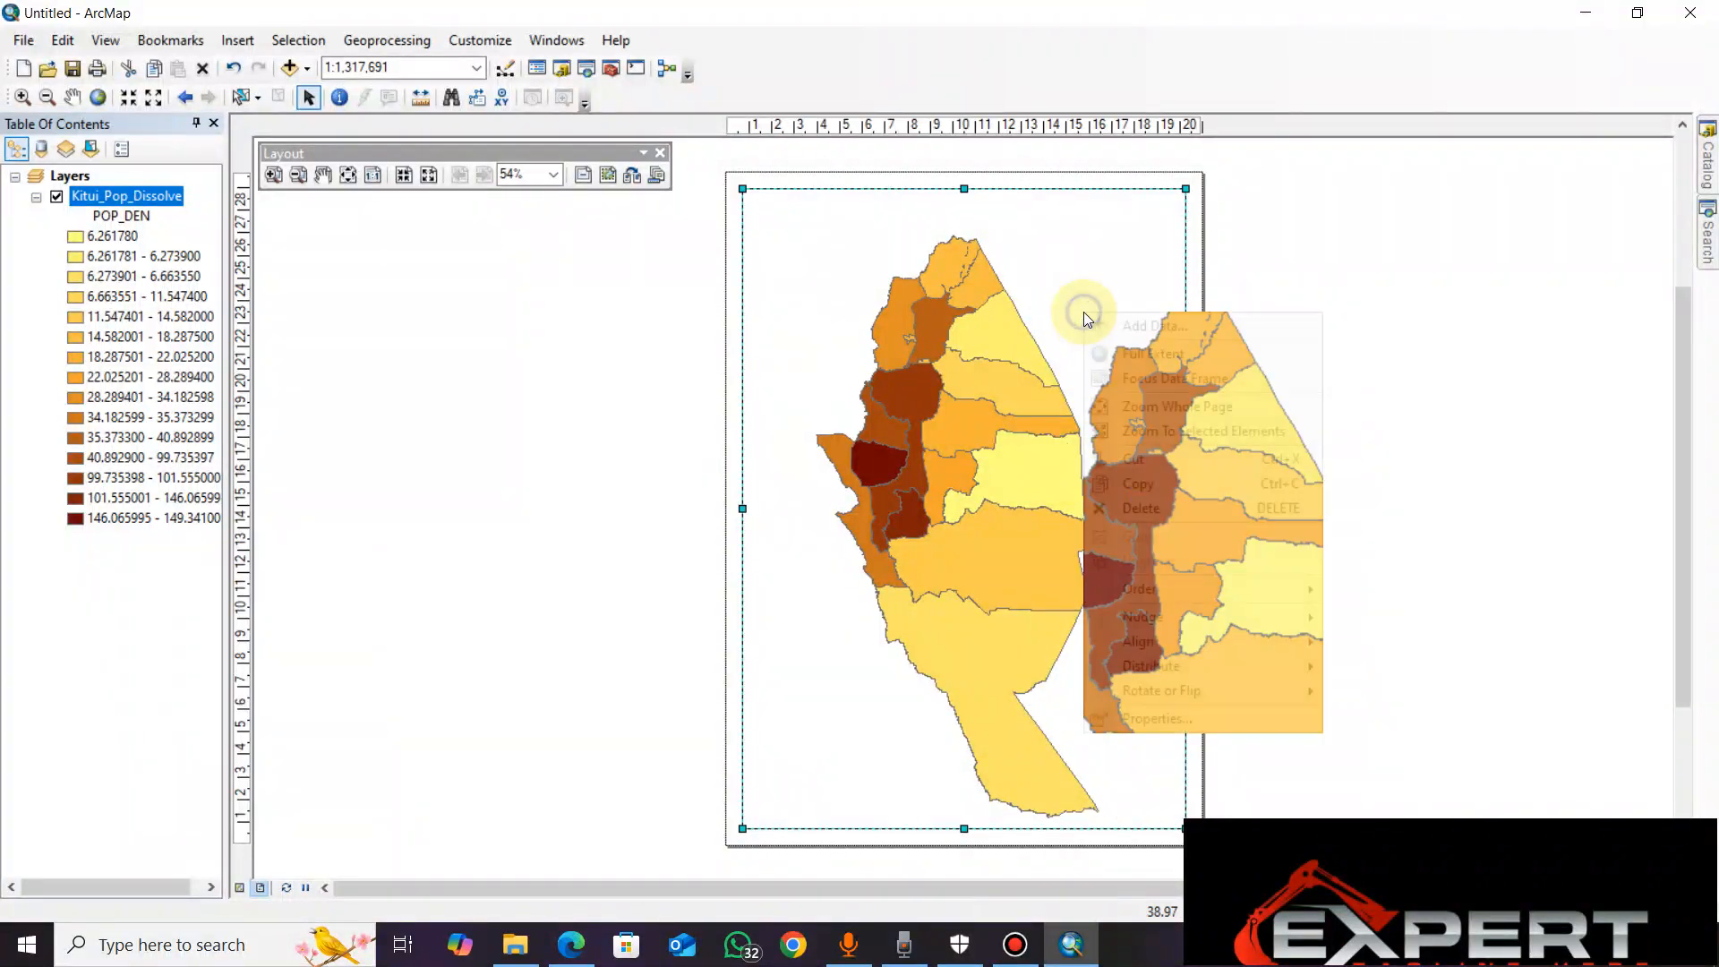
right_click(877, 493)
right_click(1086, 391)
left_click(971, 390)
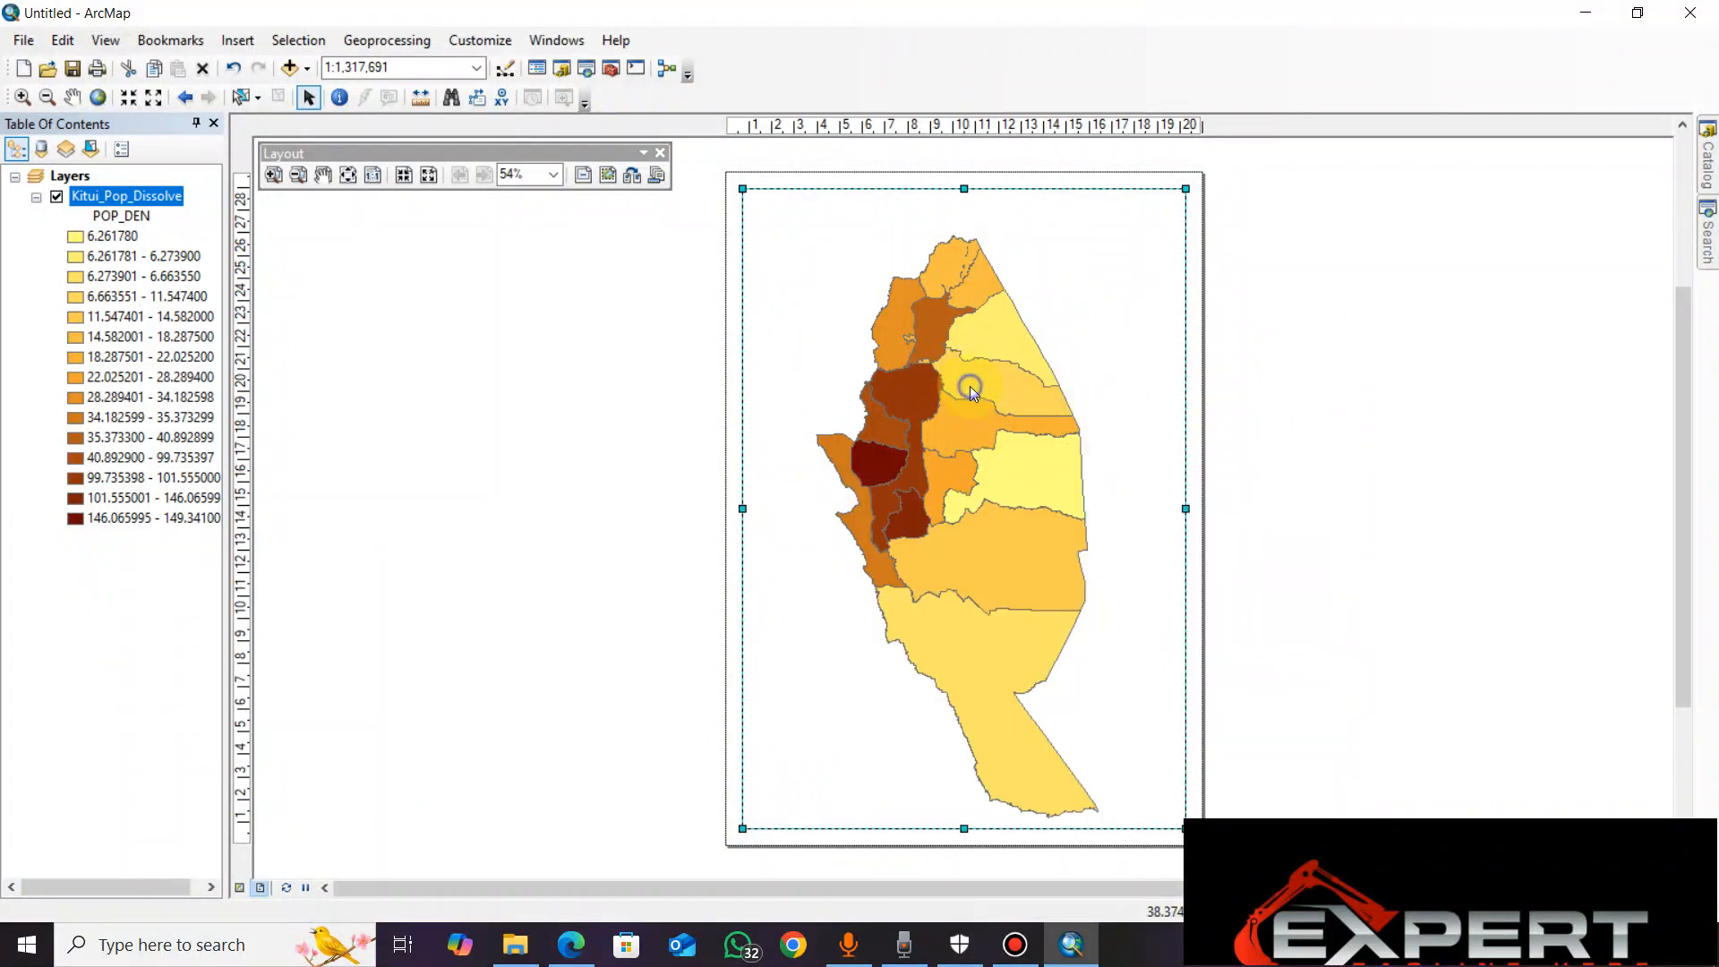
right_click(971, 390)
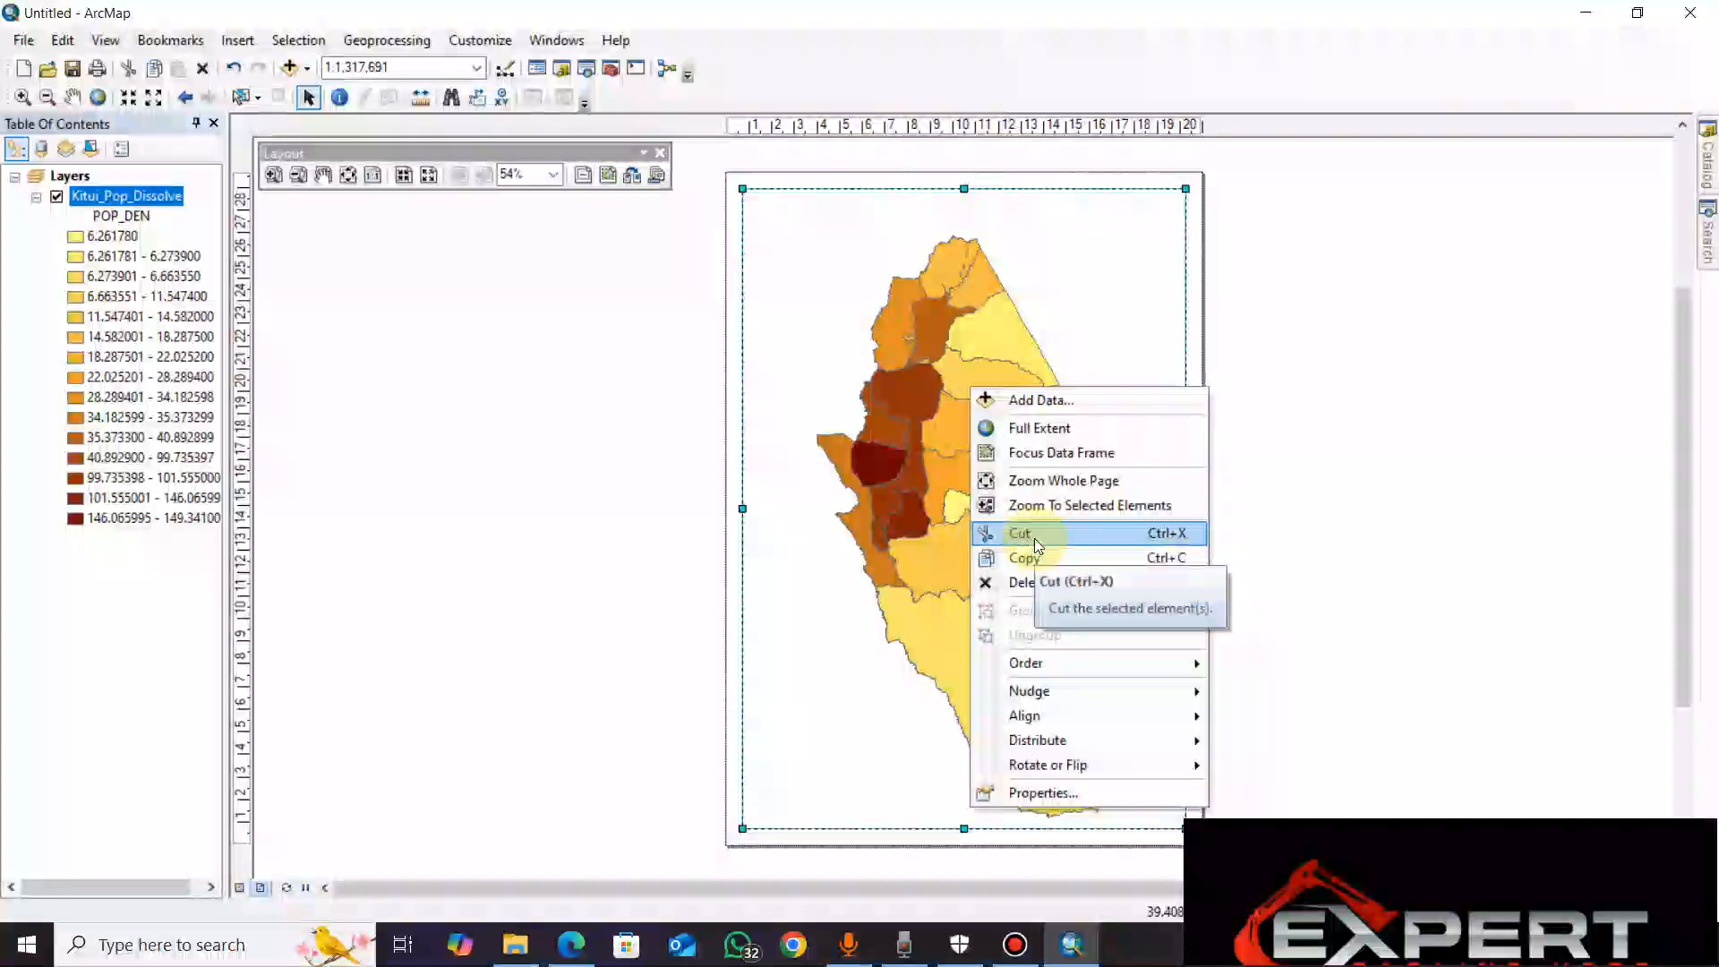
left_click(1072, 267)
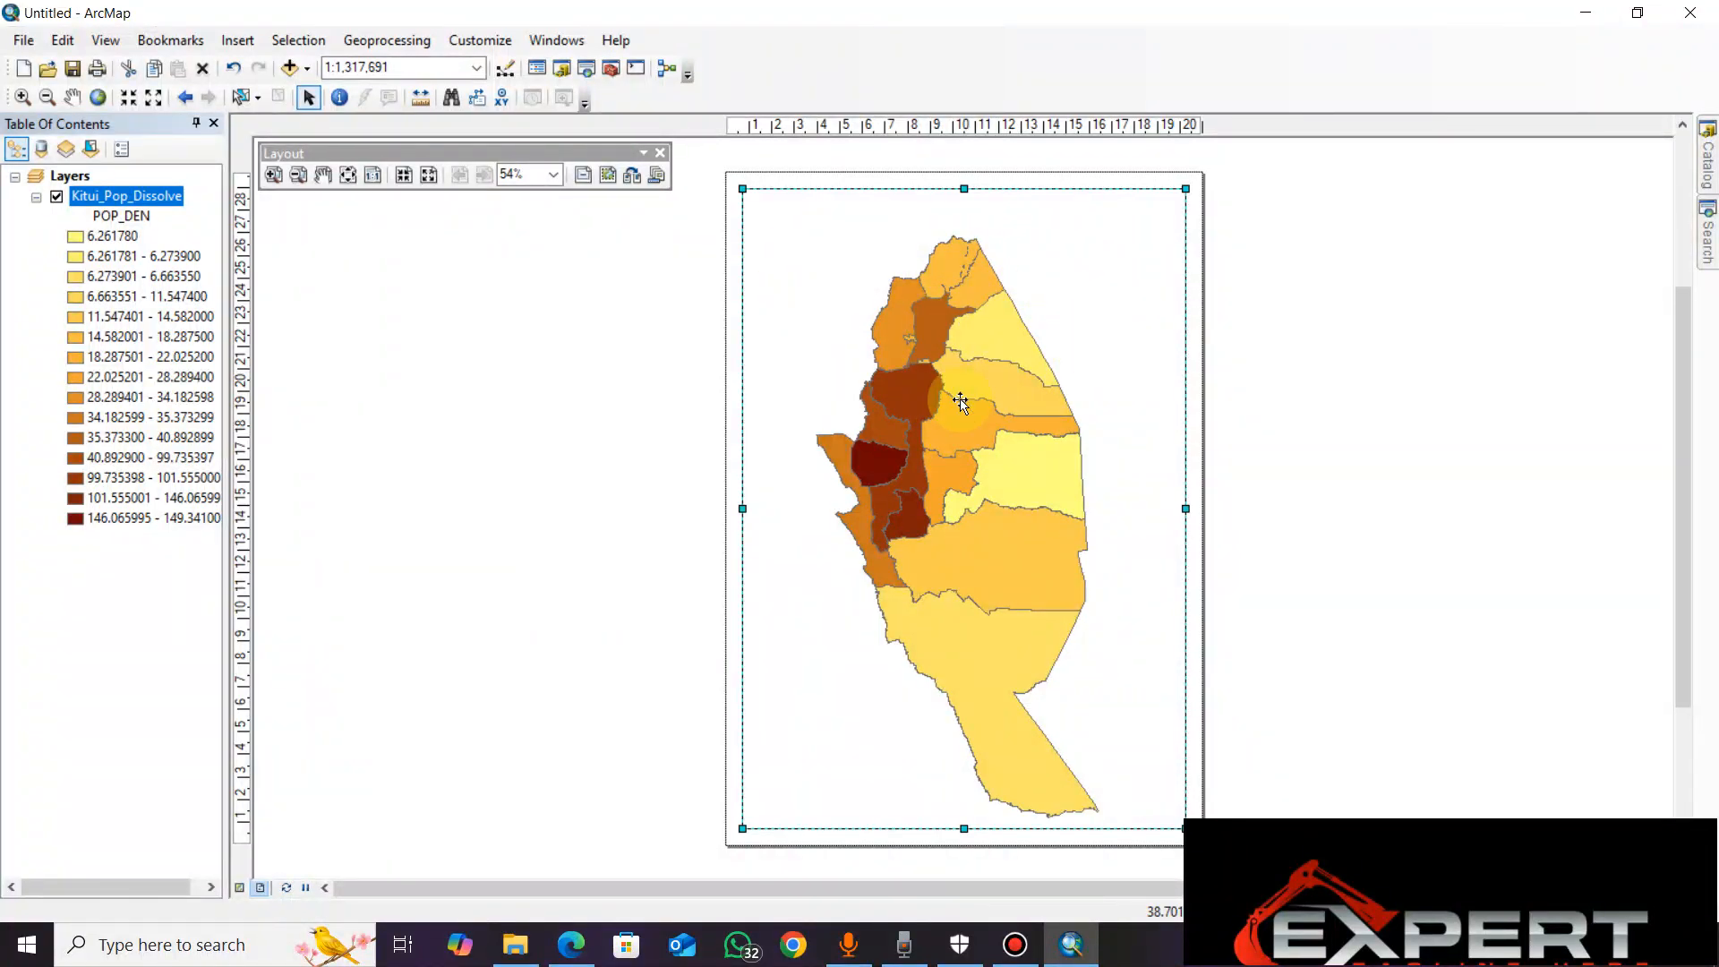
left_click_drag(987, 383, 987, 380)
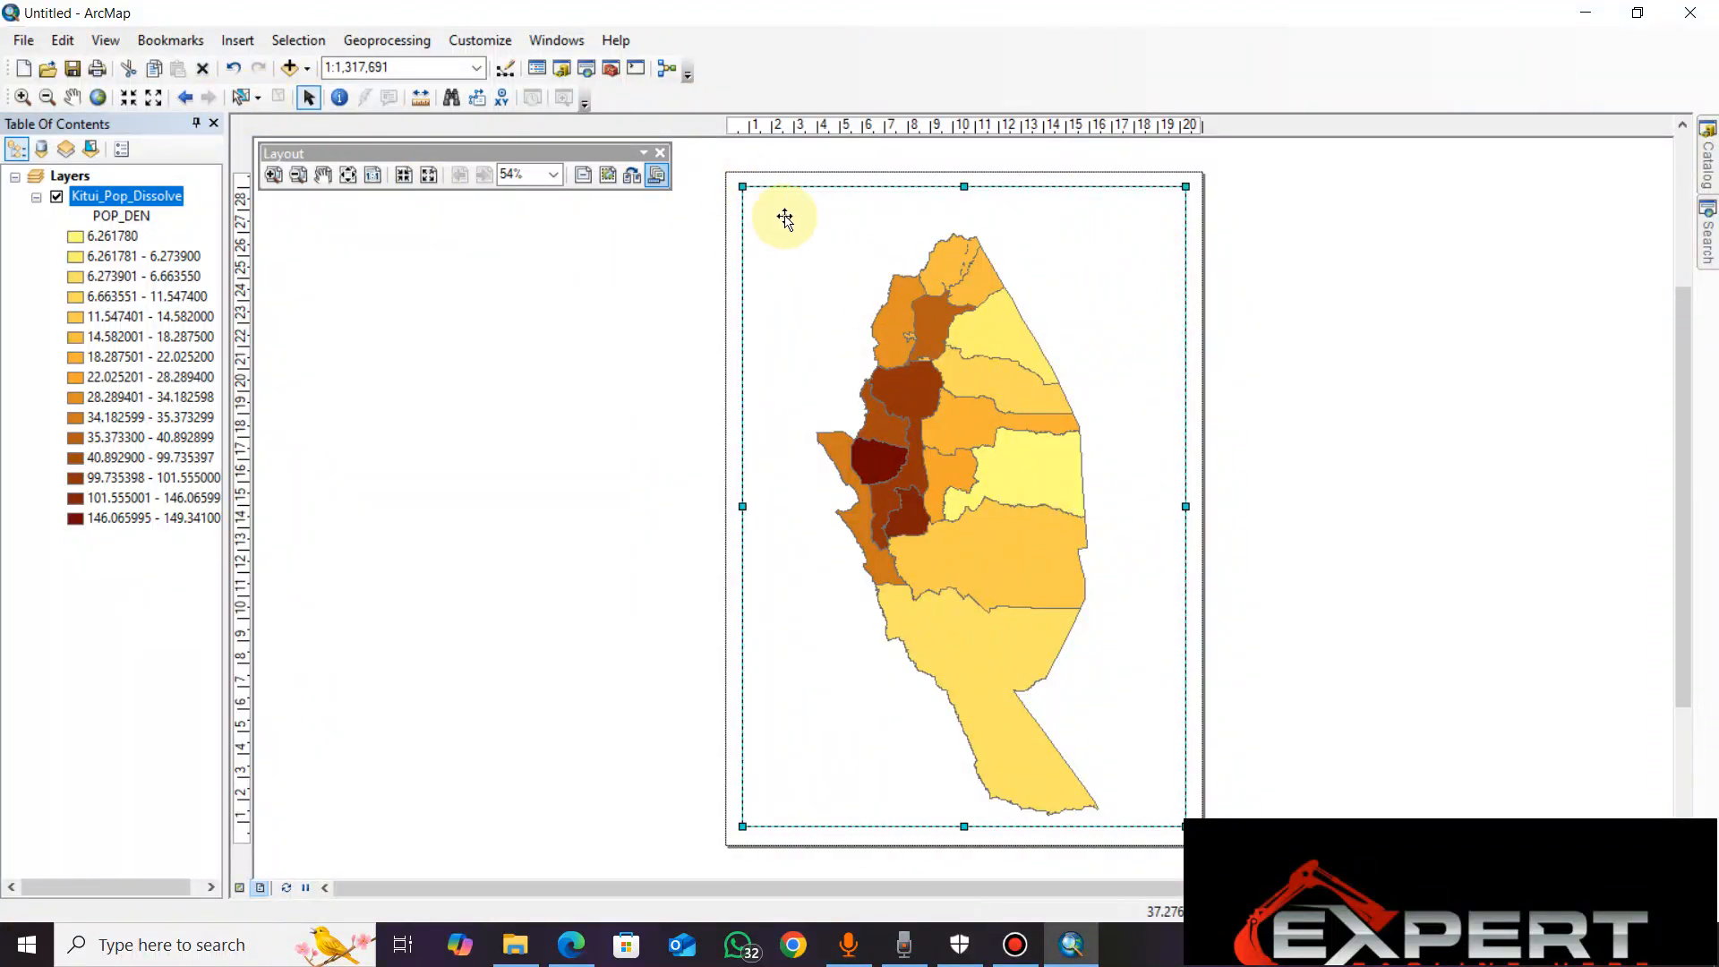
left_click(307, 97)
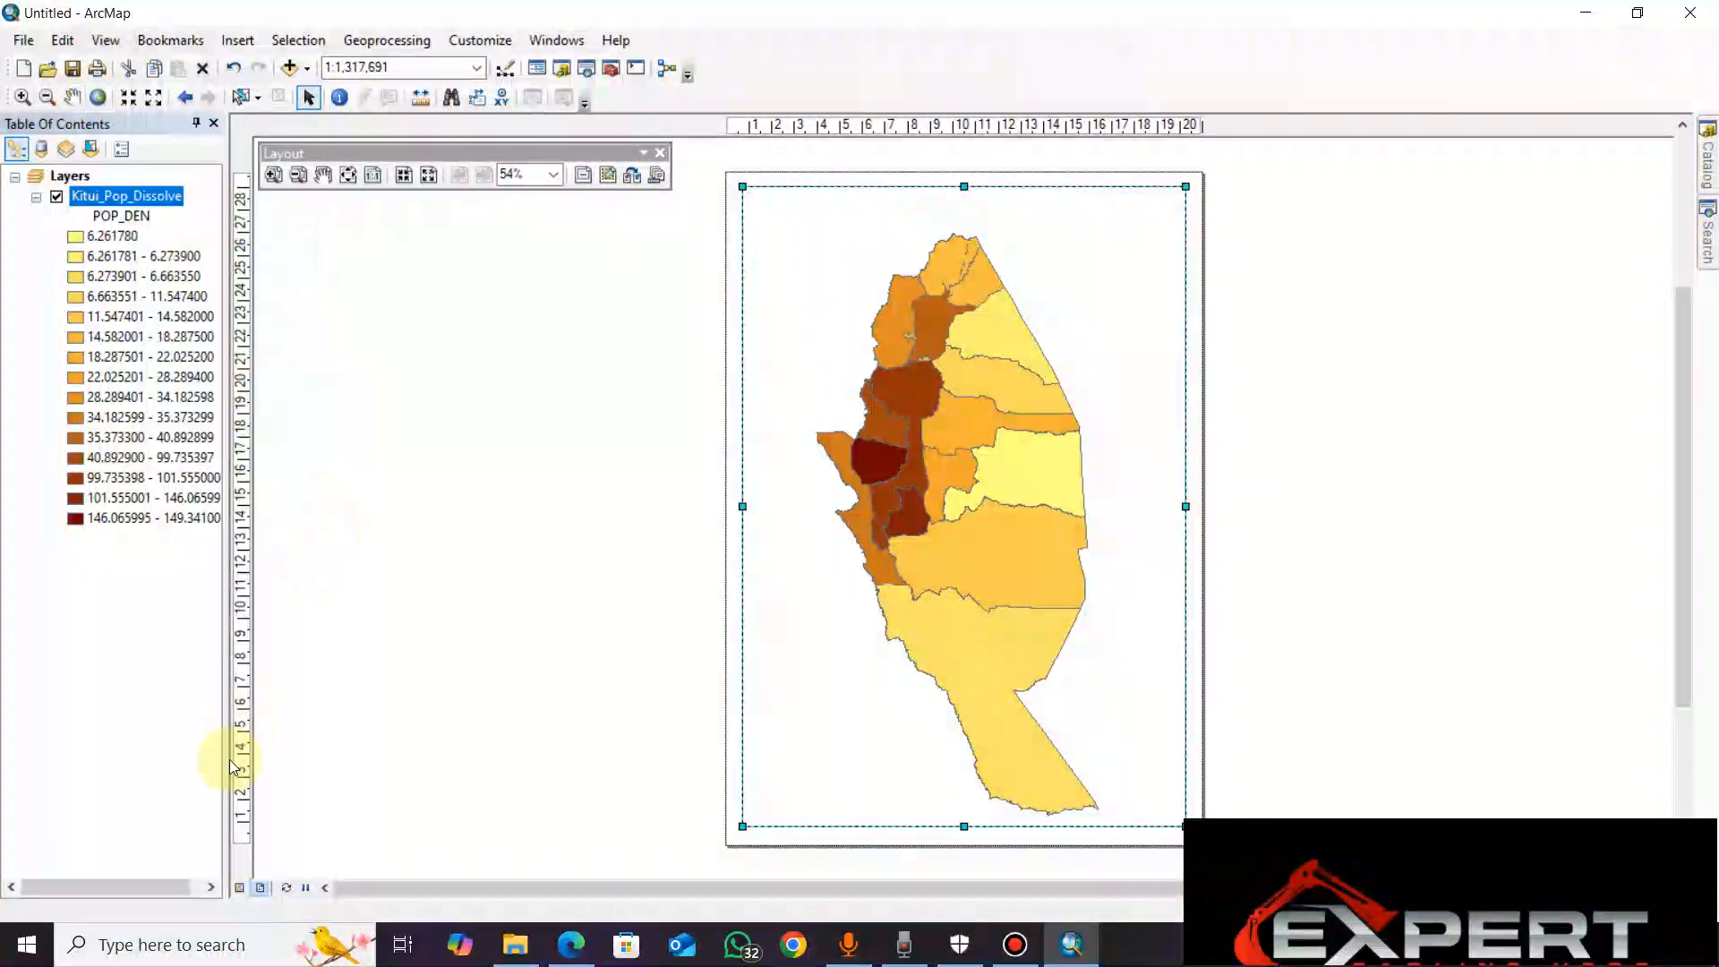
Switch to data view and then back to layout view
left_click(240, 888)
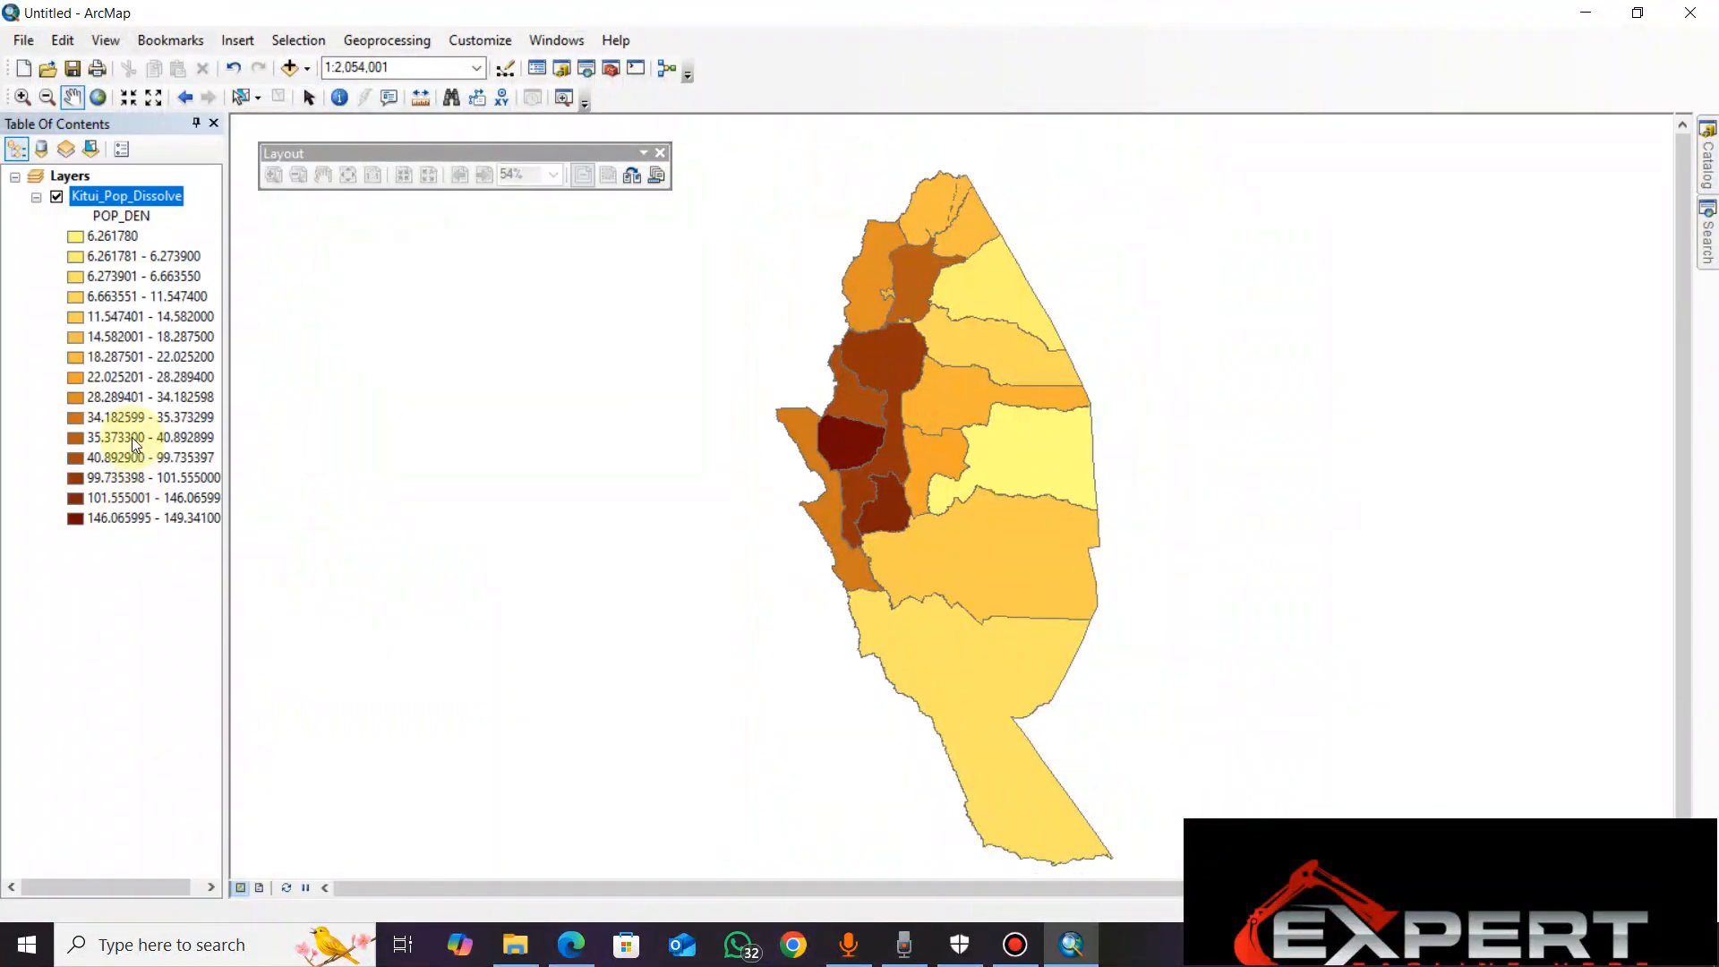
left_click(75, 97)
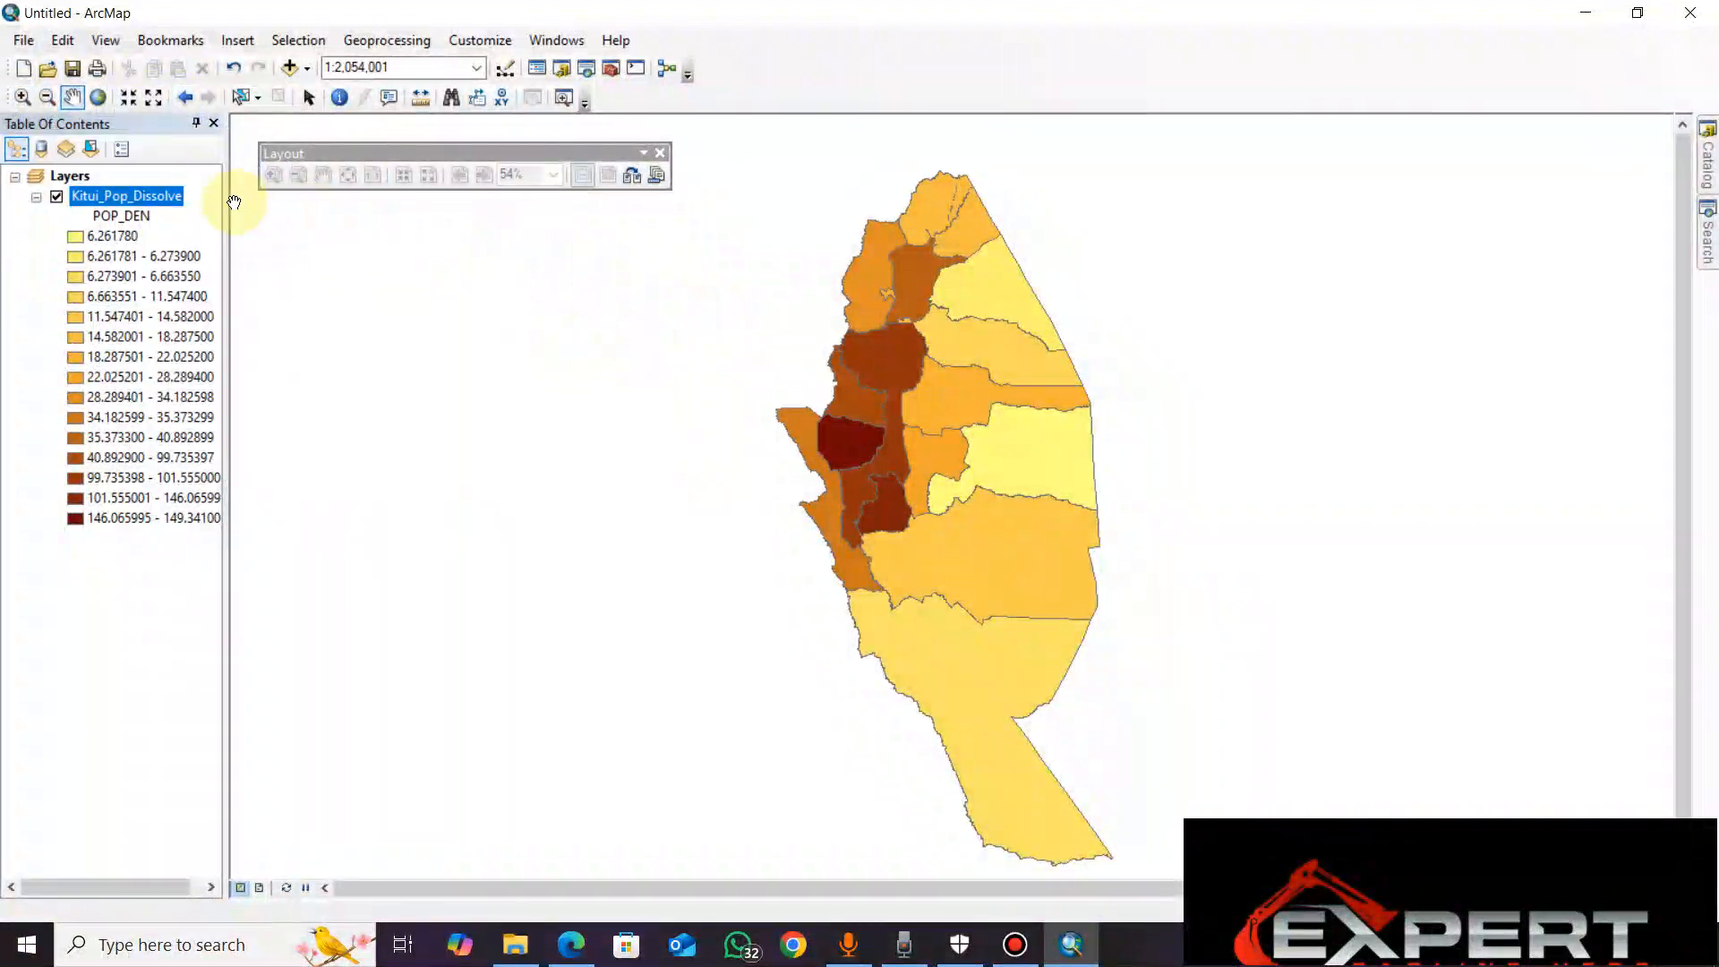
left_click(262, 887)
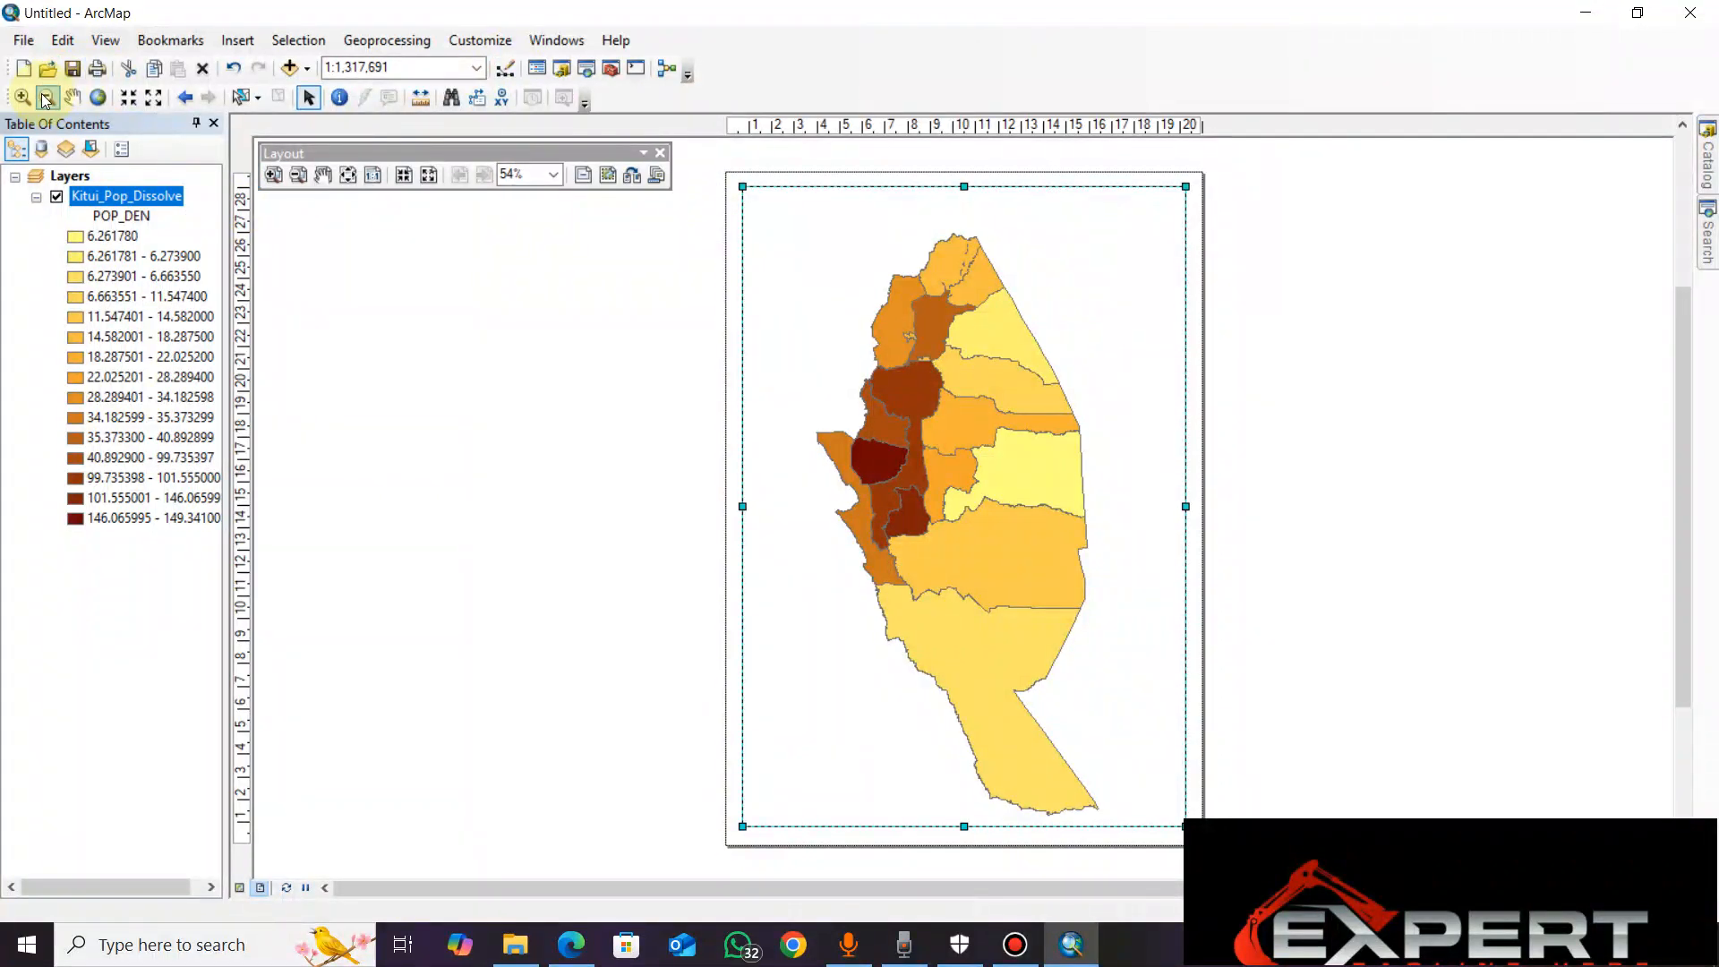
Pan the map slightly upward inside the data frame on the layout page
left_click(75, 100)
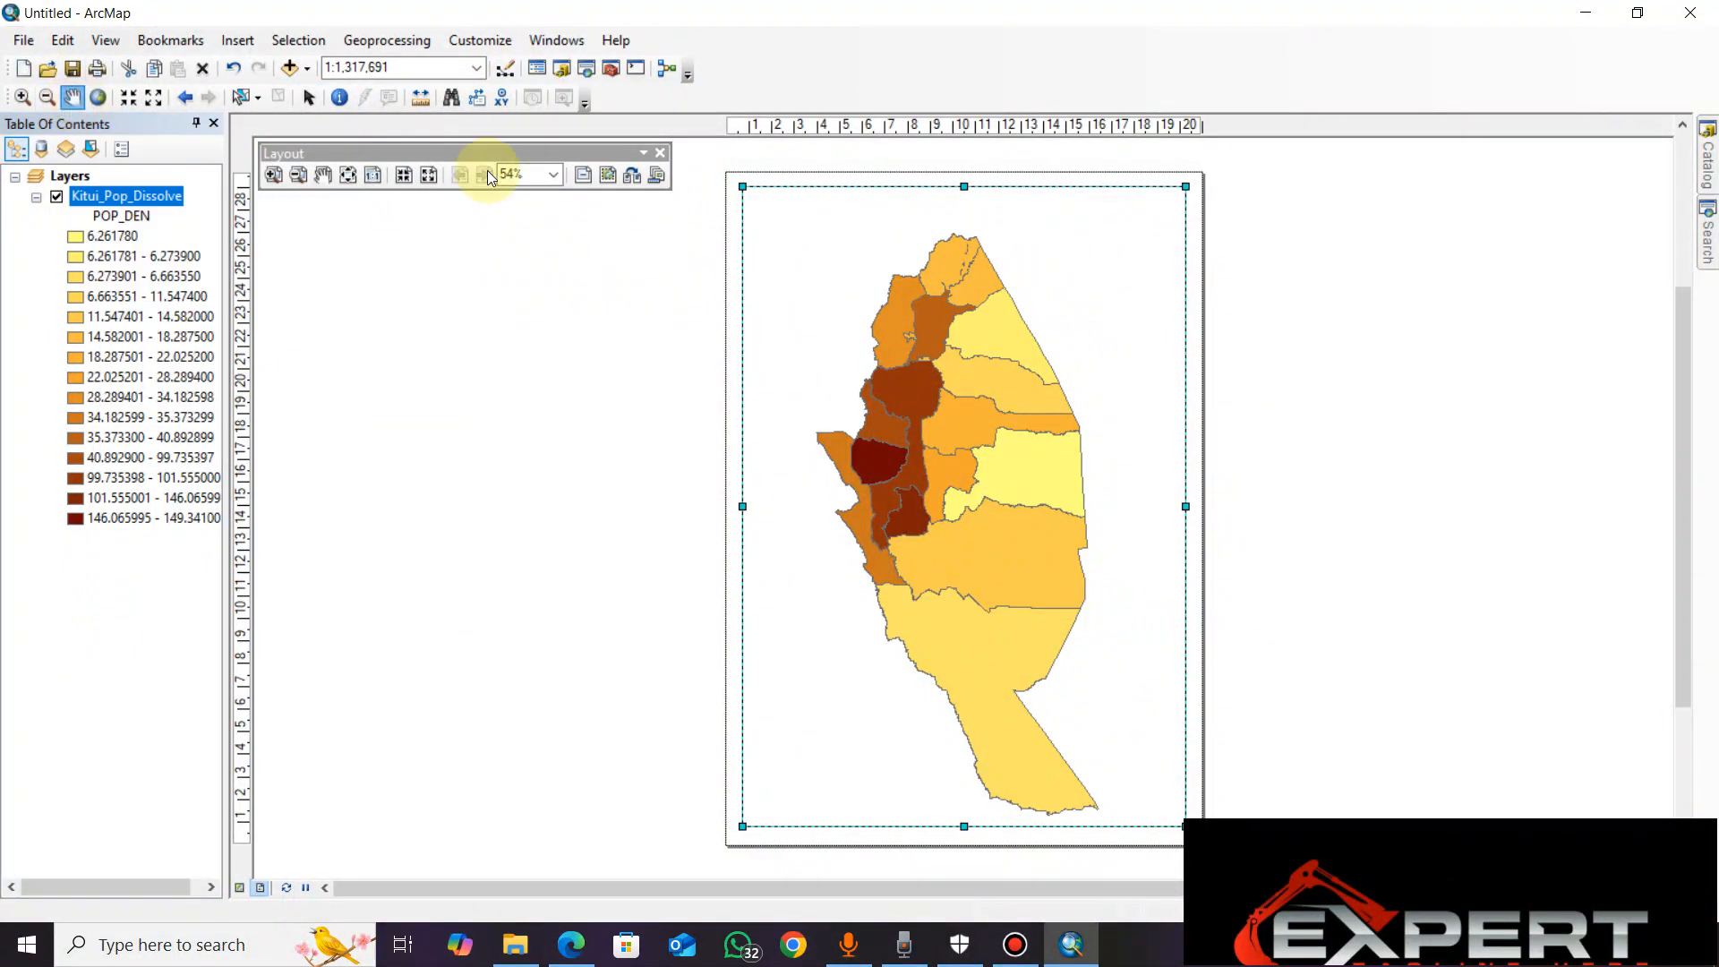
left_click_drag(1001, 508, 995, 481)
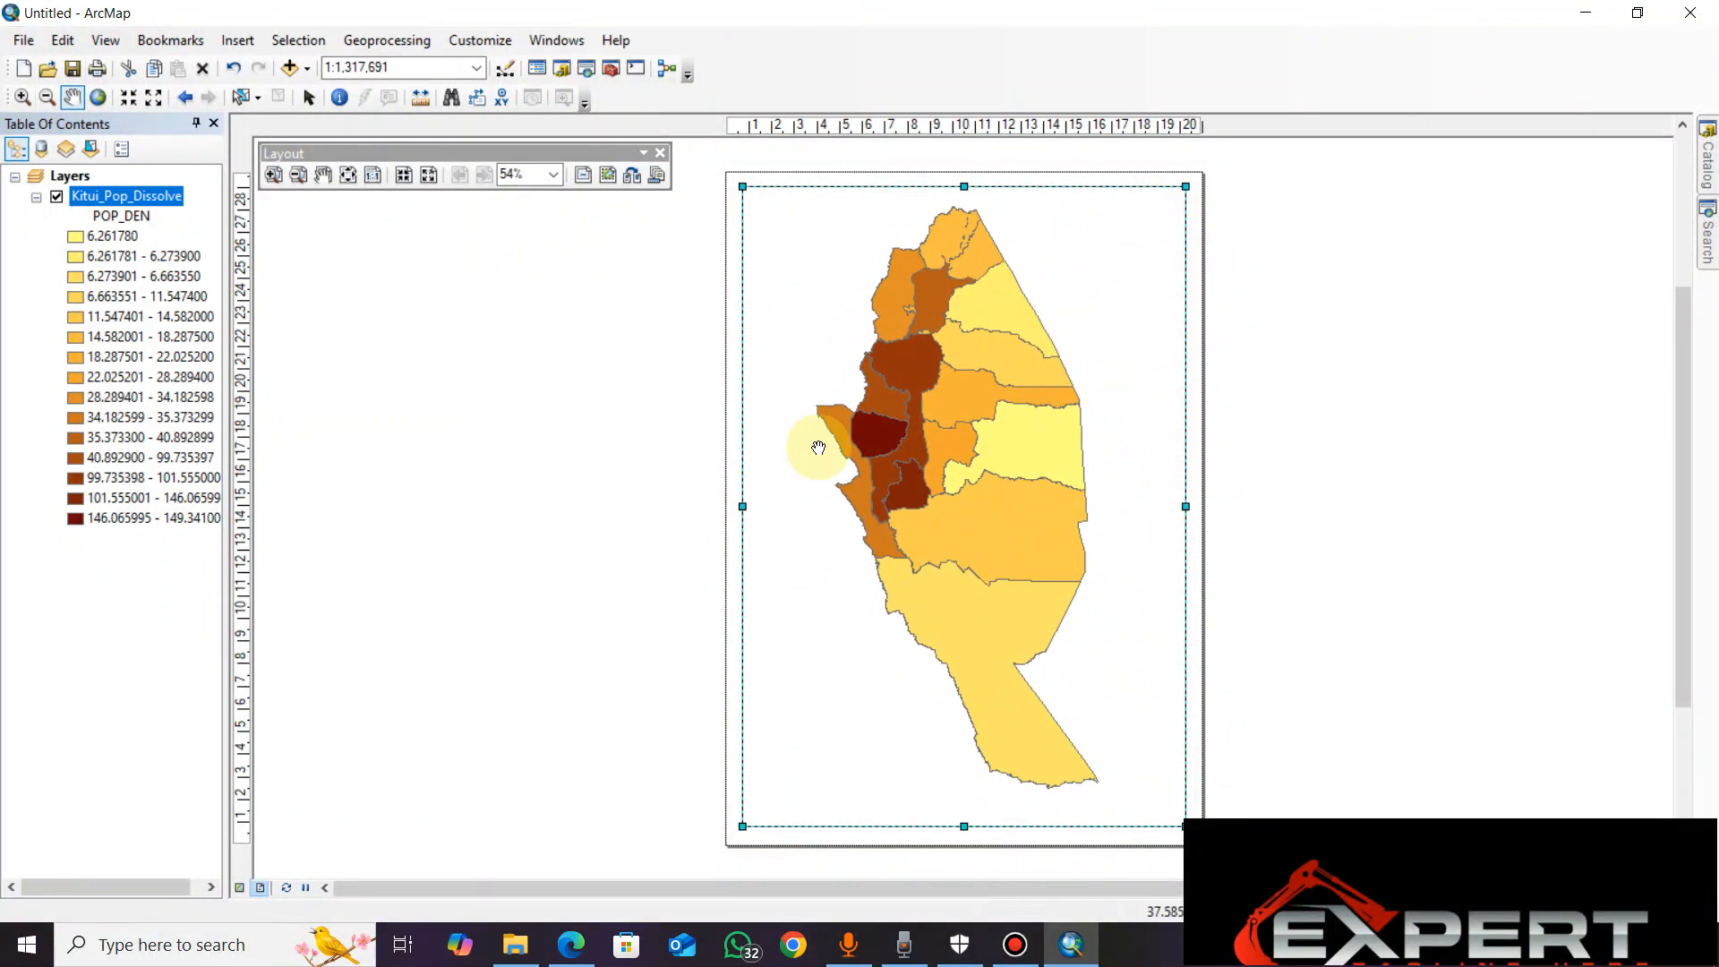
left_click(309, 100)
mouse_move(985, 475)
left_mouse_down()
mouse_move(1061, 441)
mouse_move(995, 479)
left_mouse_up()
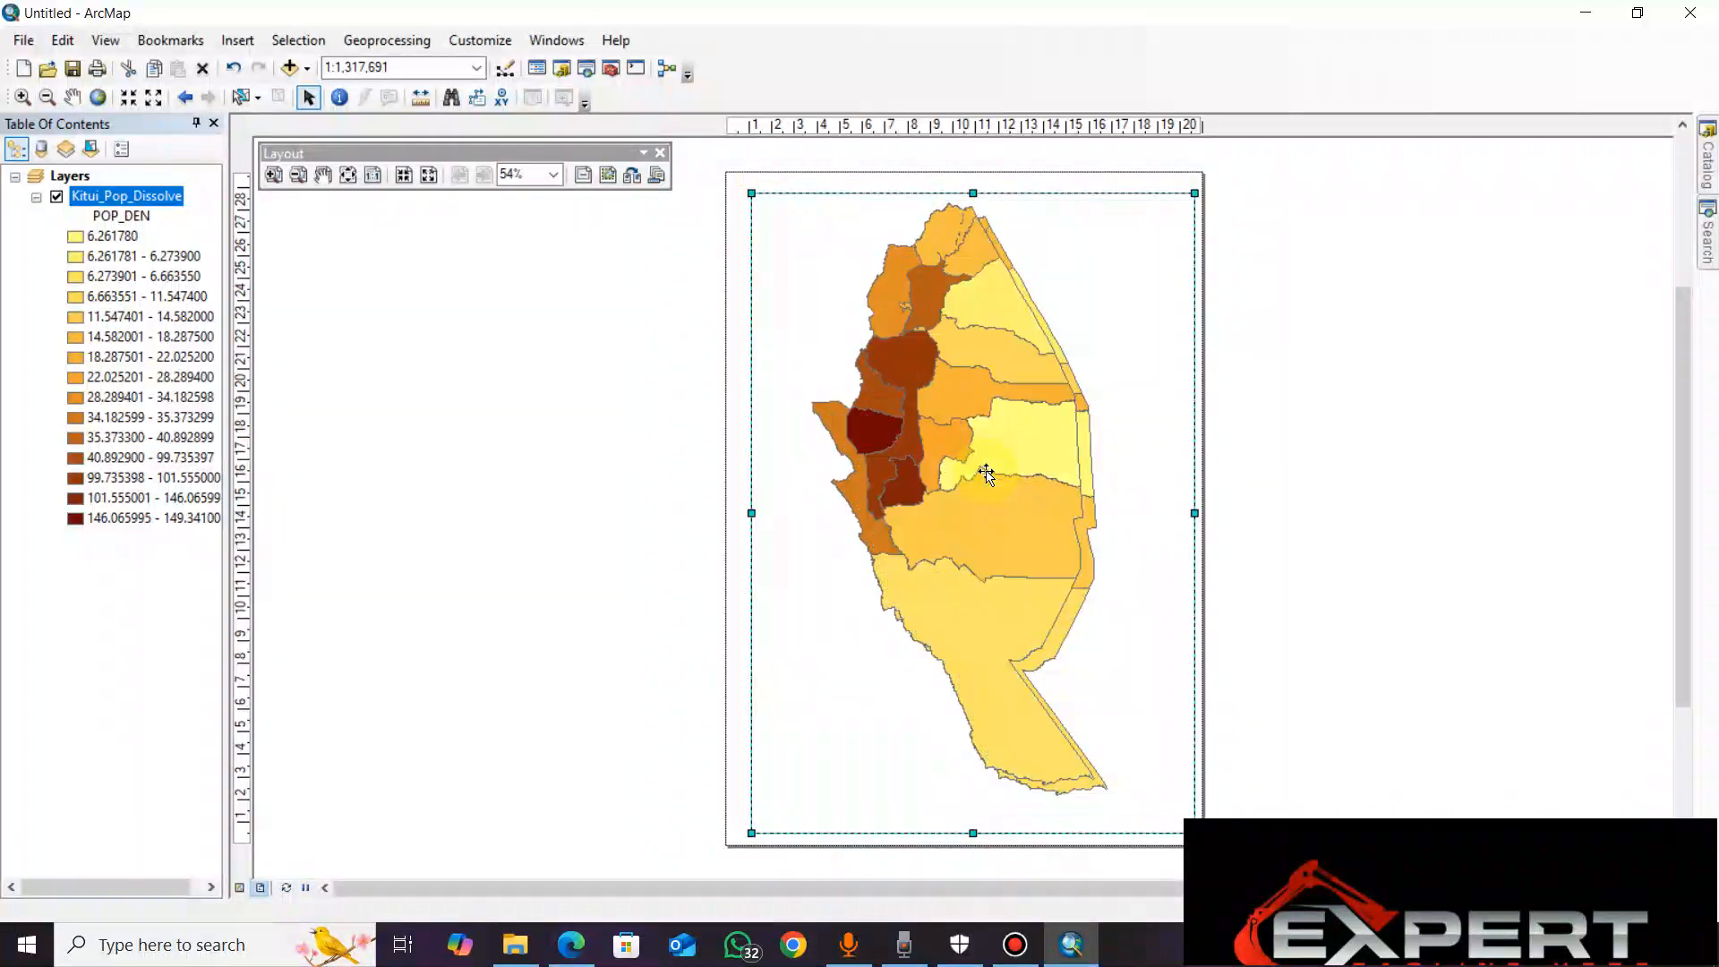
left_click_drag(999, 482, 985, 473)
left_click_drag(1014, 409, 1020, 411)
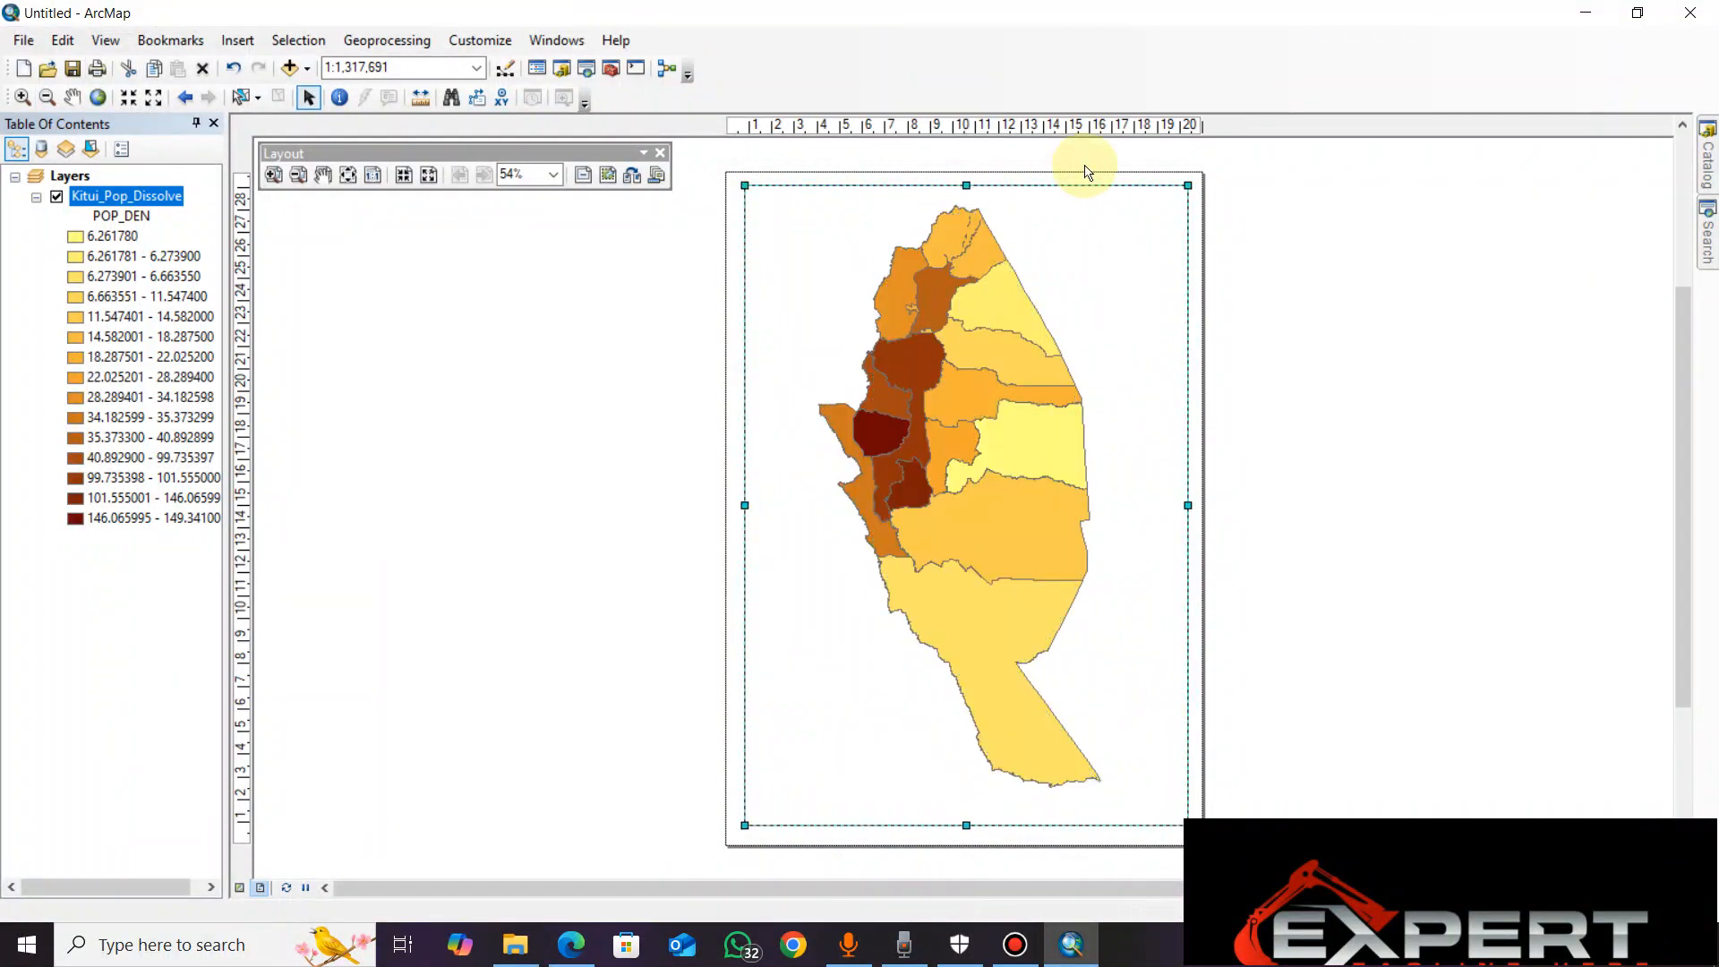
Align the data frame to the page margins and centre it on the page
right_click(1109, 432)
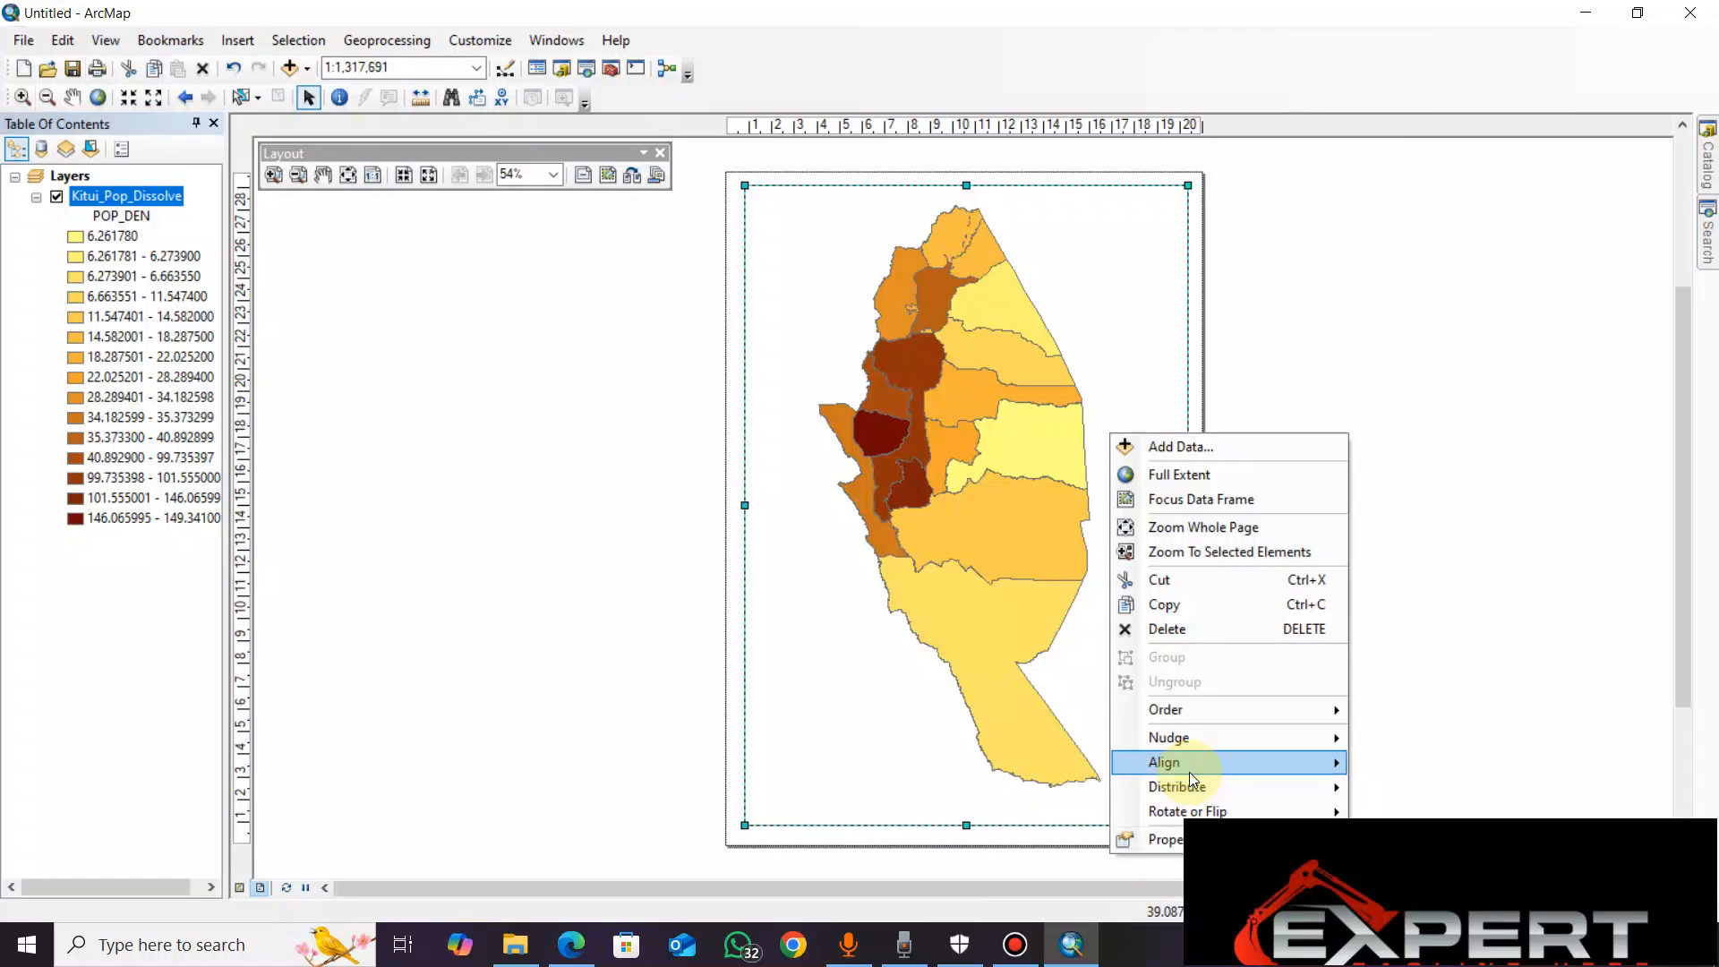
mouse_move(1210, 763)
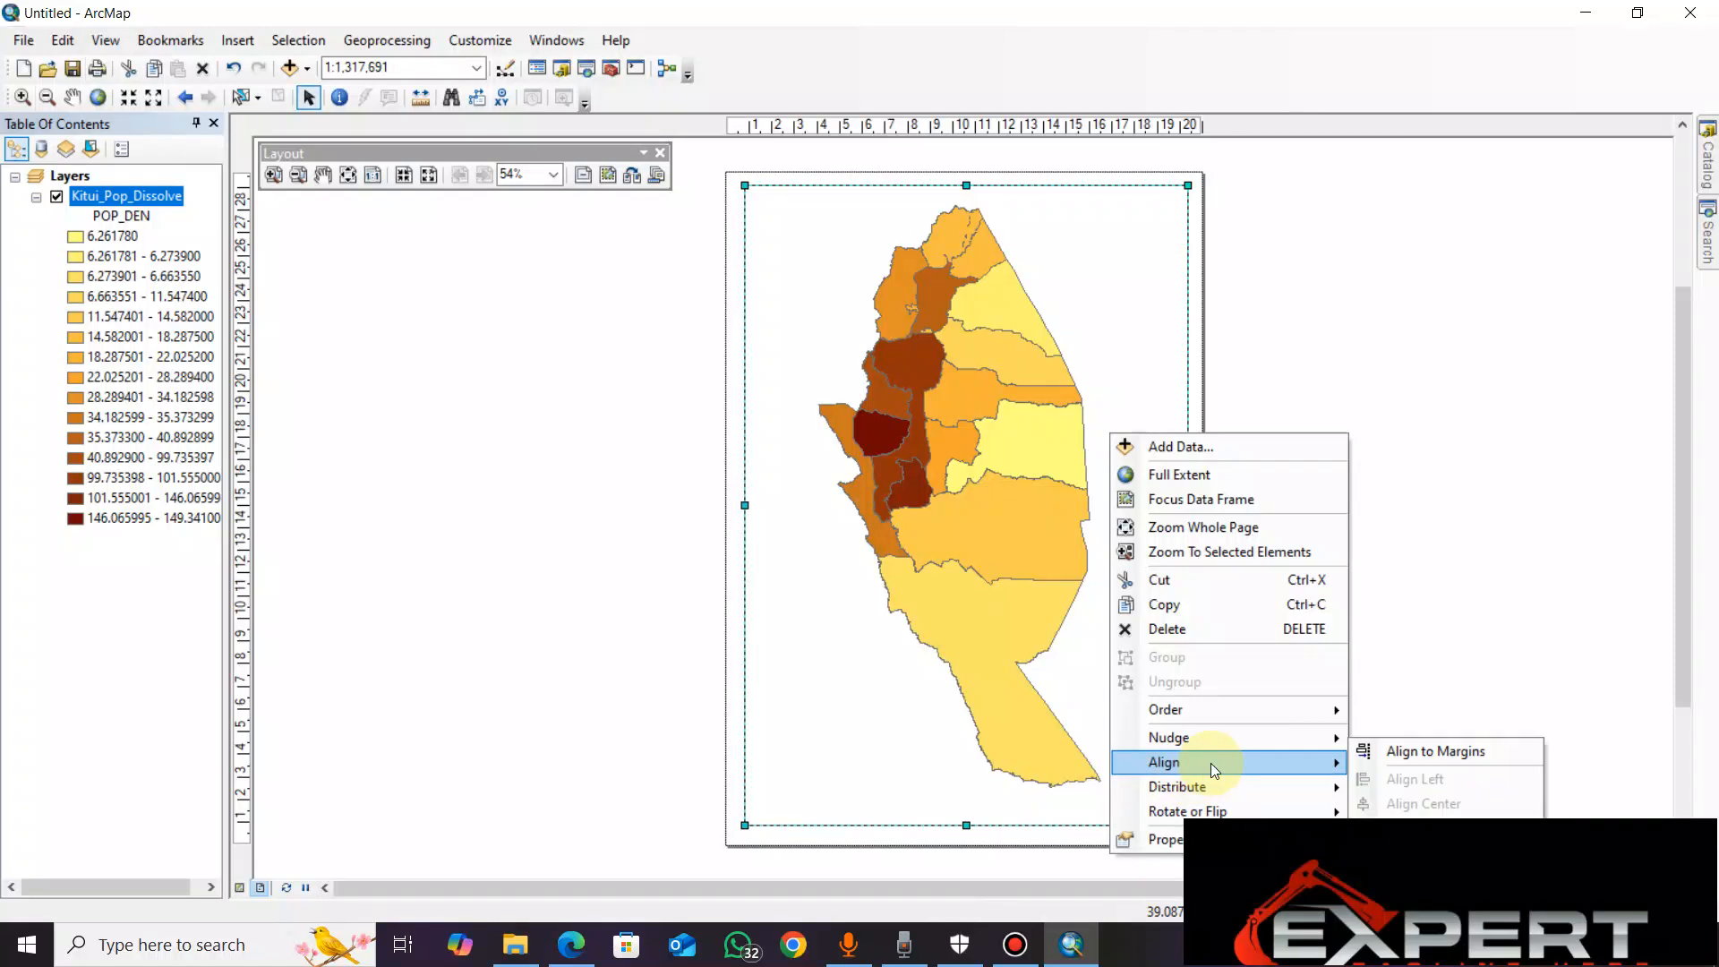
left_click(1404, 761)
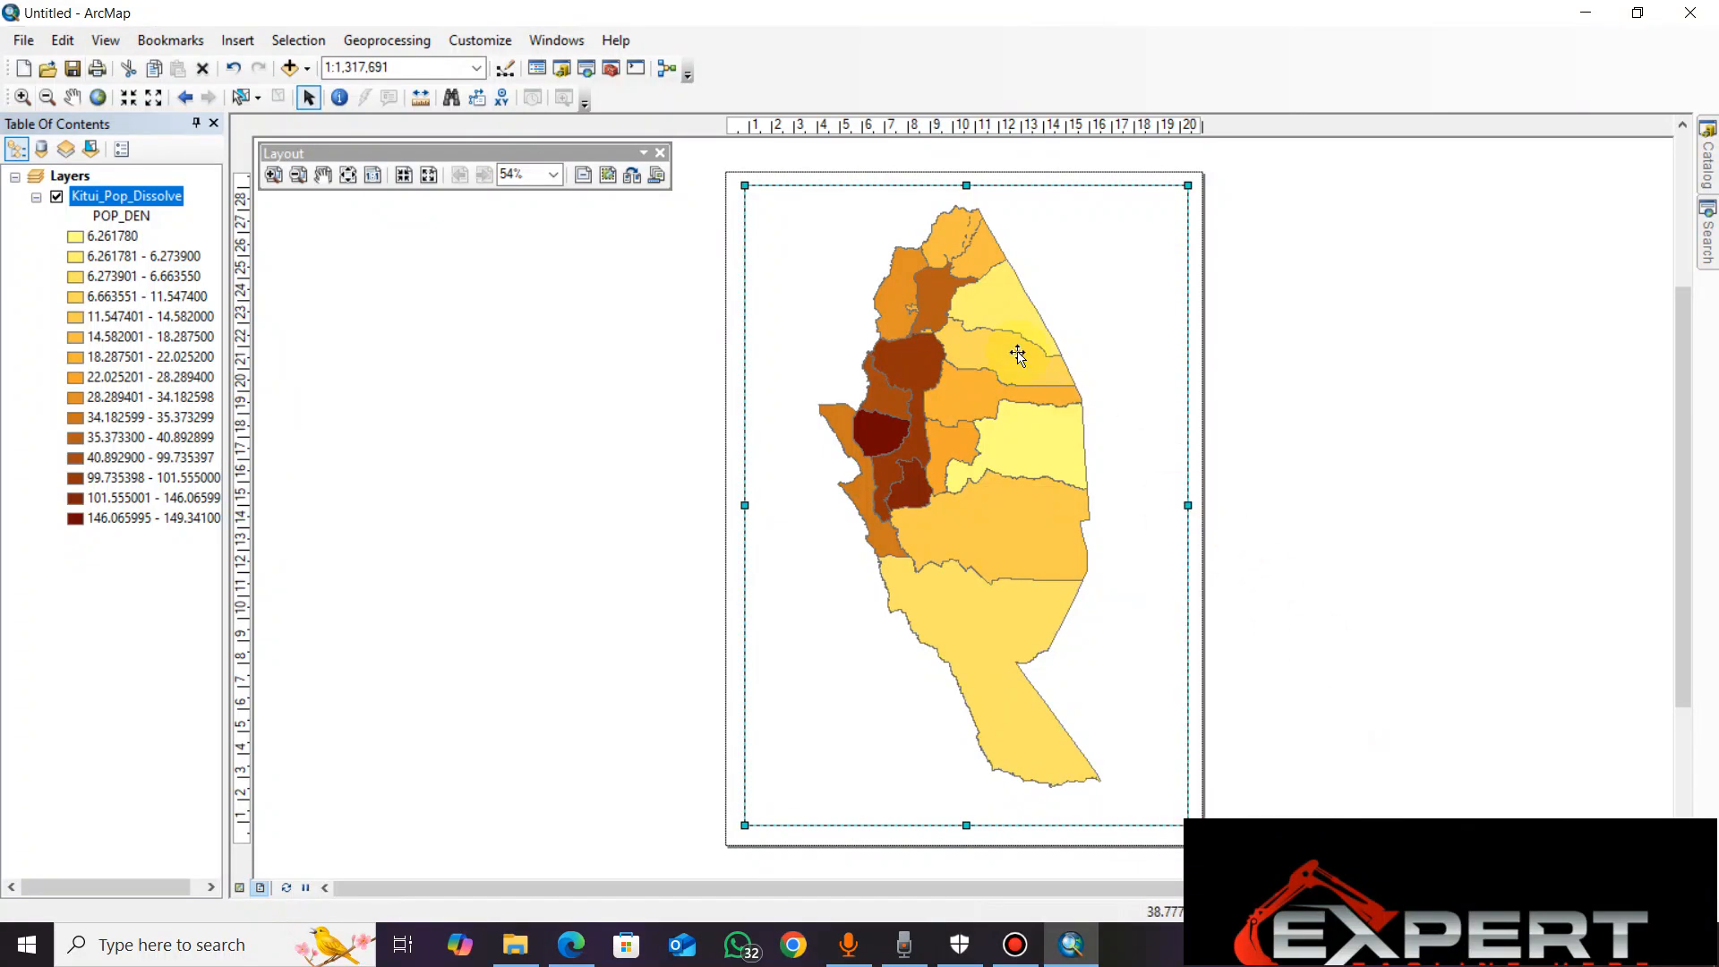
right_click(1124, 369)
mouse_move(1281, 704)
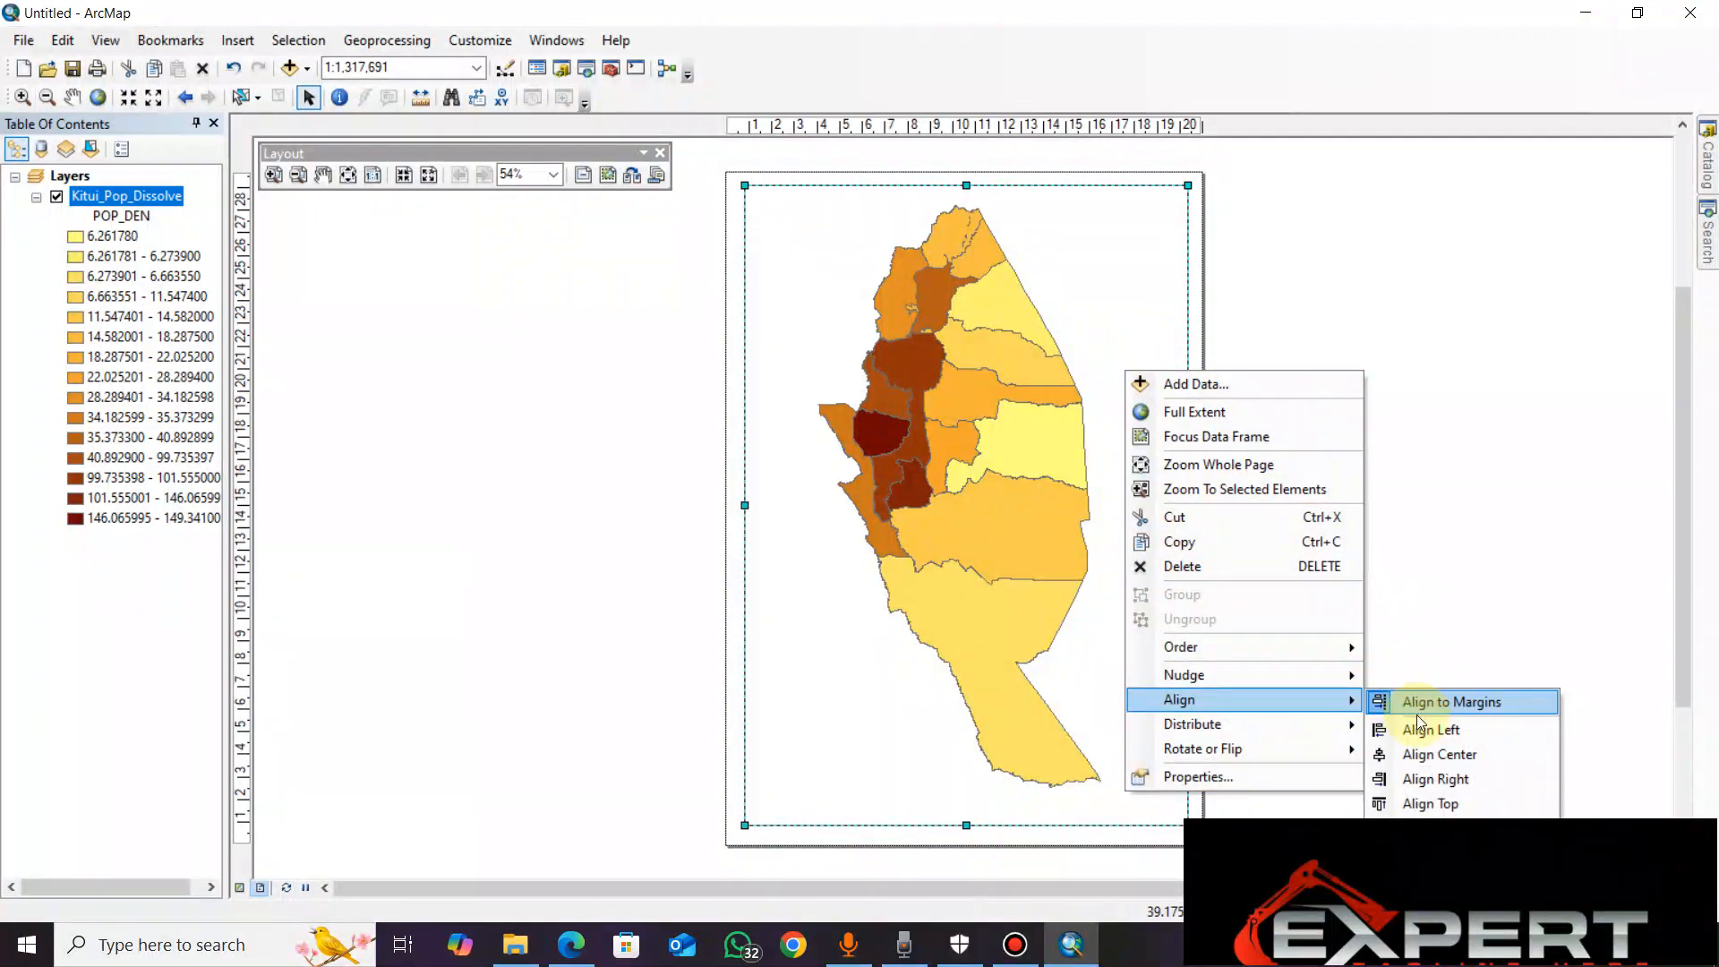
left_click(1423, 756)
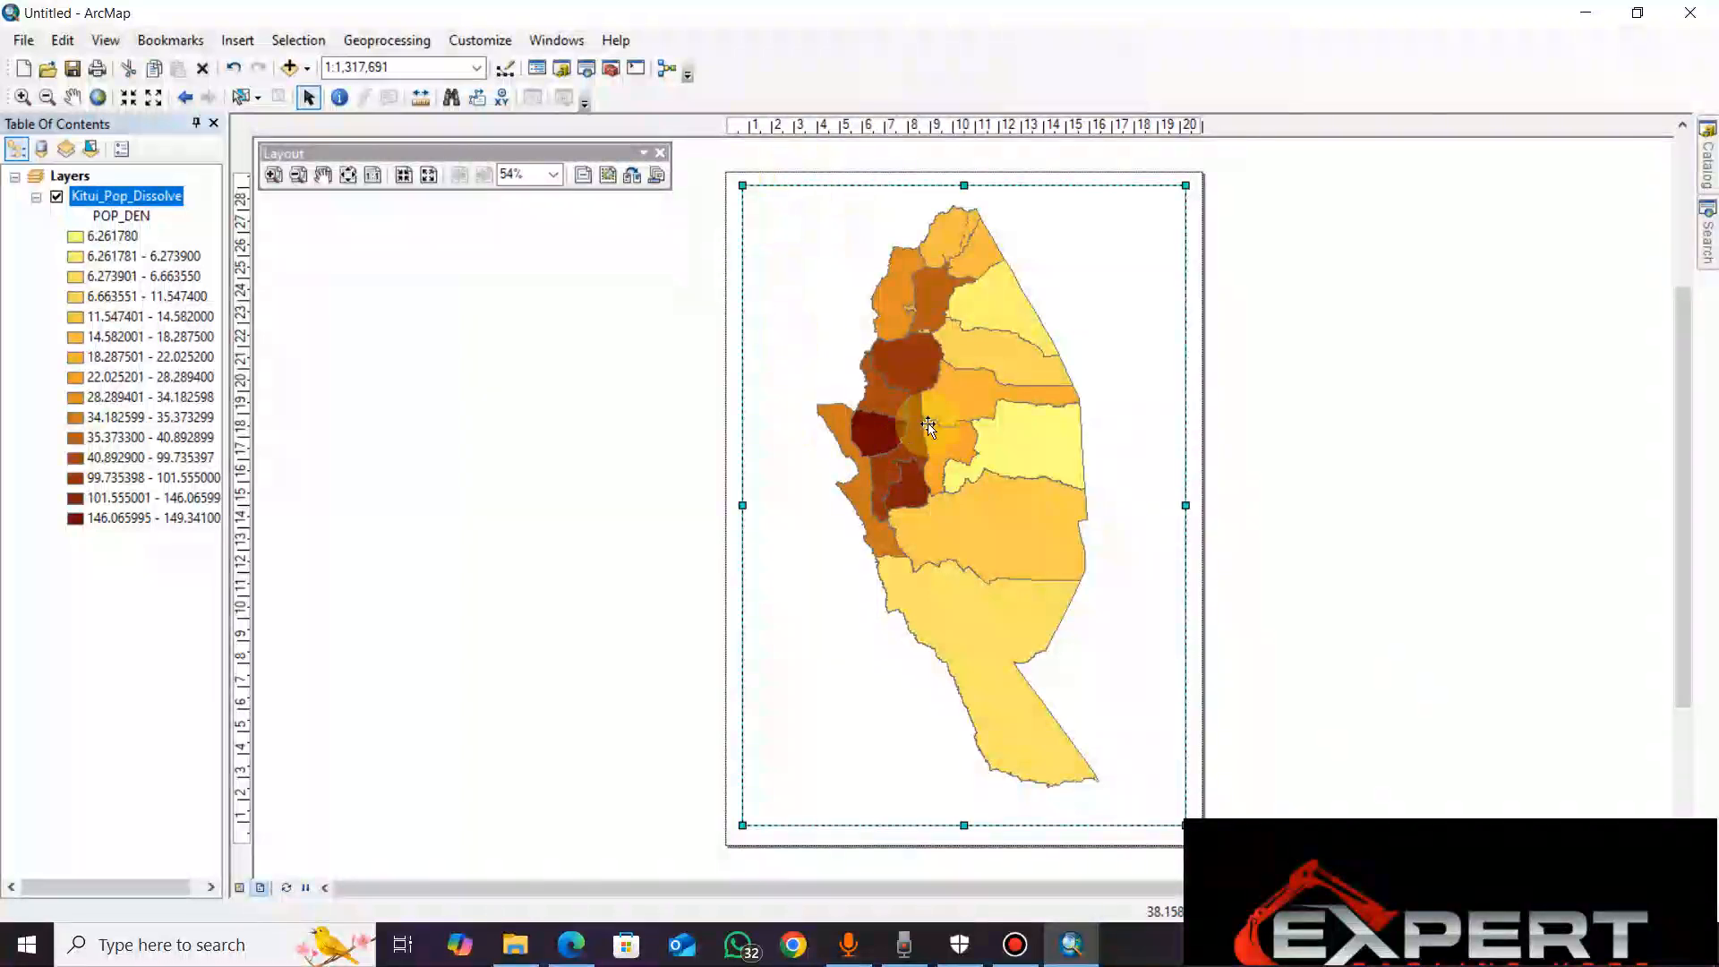
Zoom the map in and out inside the data frame until the scale is 1:1,500,000
left_click(1273, 324)
left_click(952, 364)
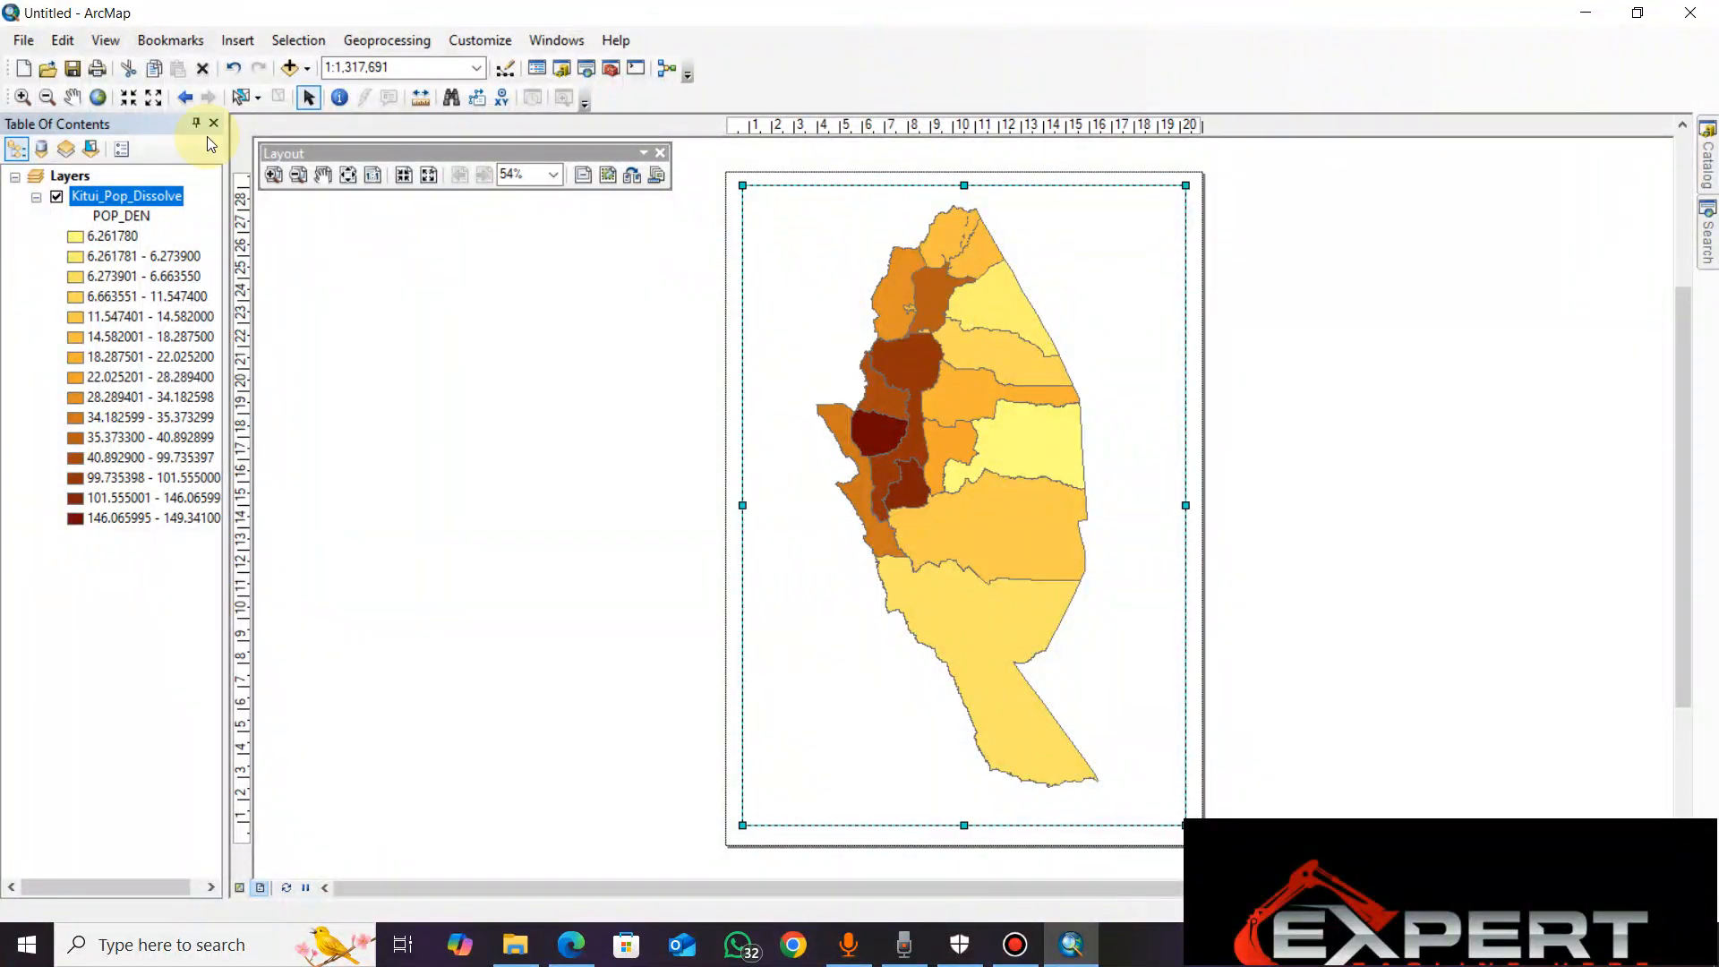
left_click(45, 97)
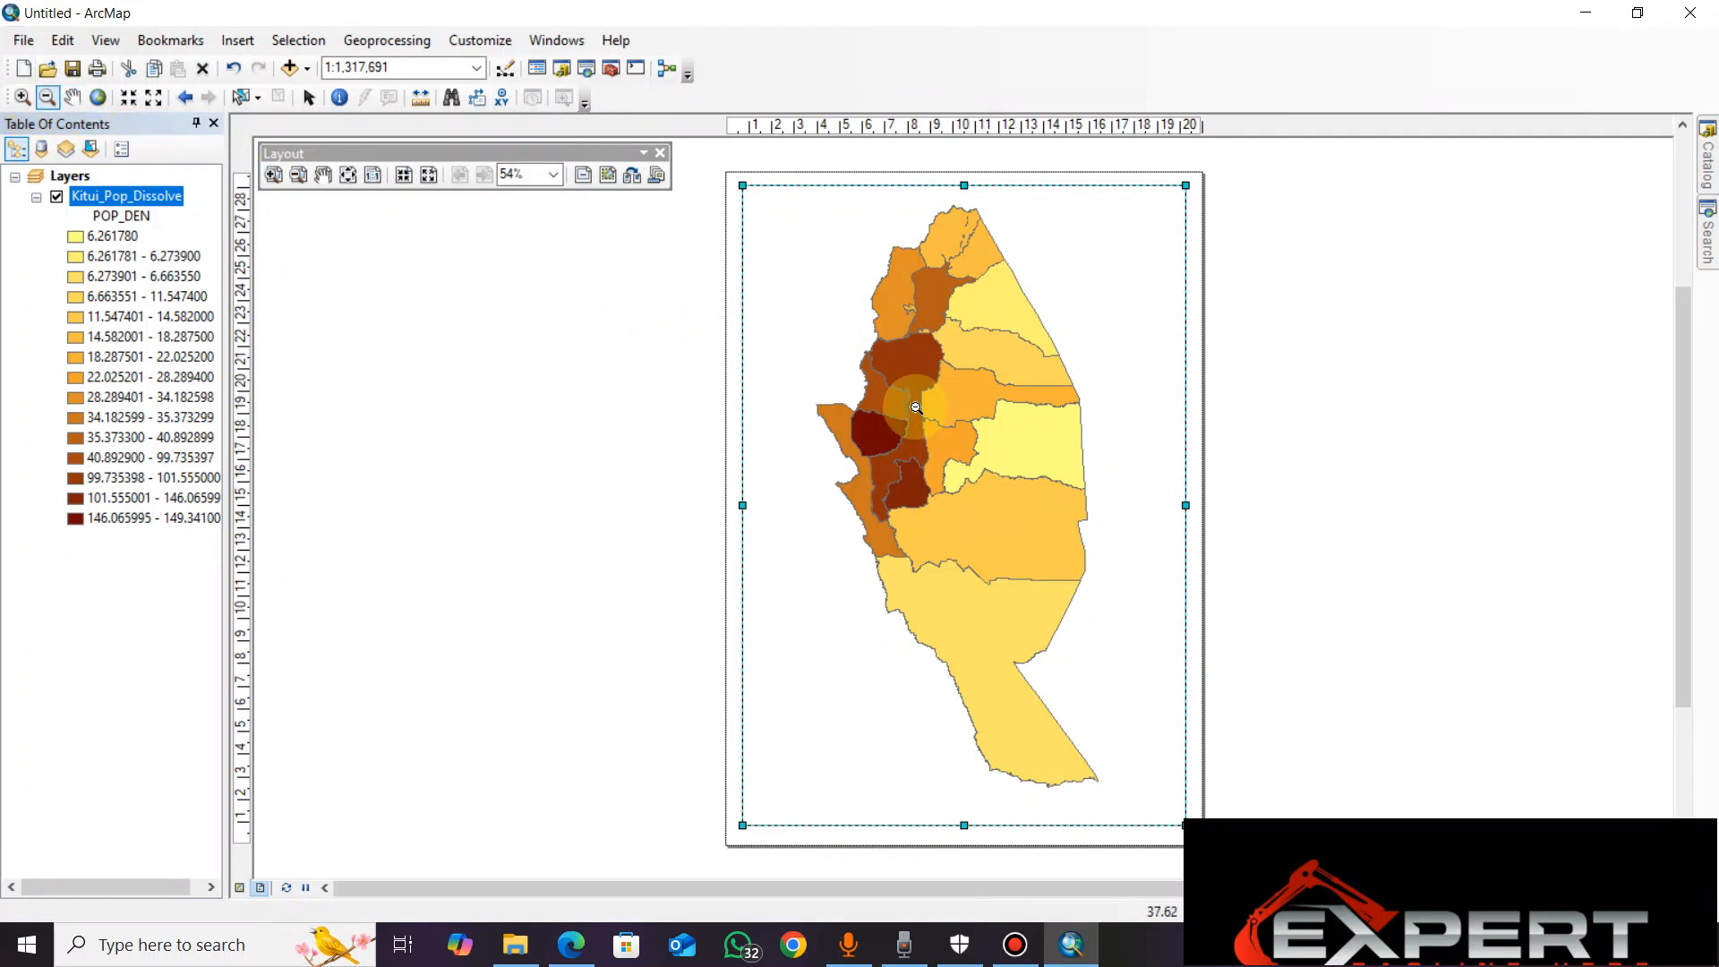
left_click(928, 457)
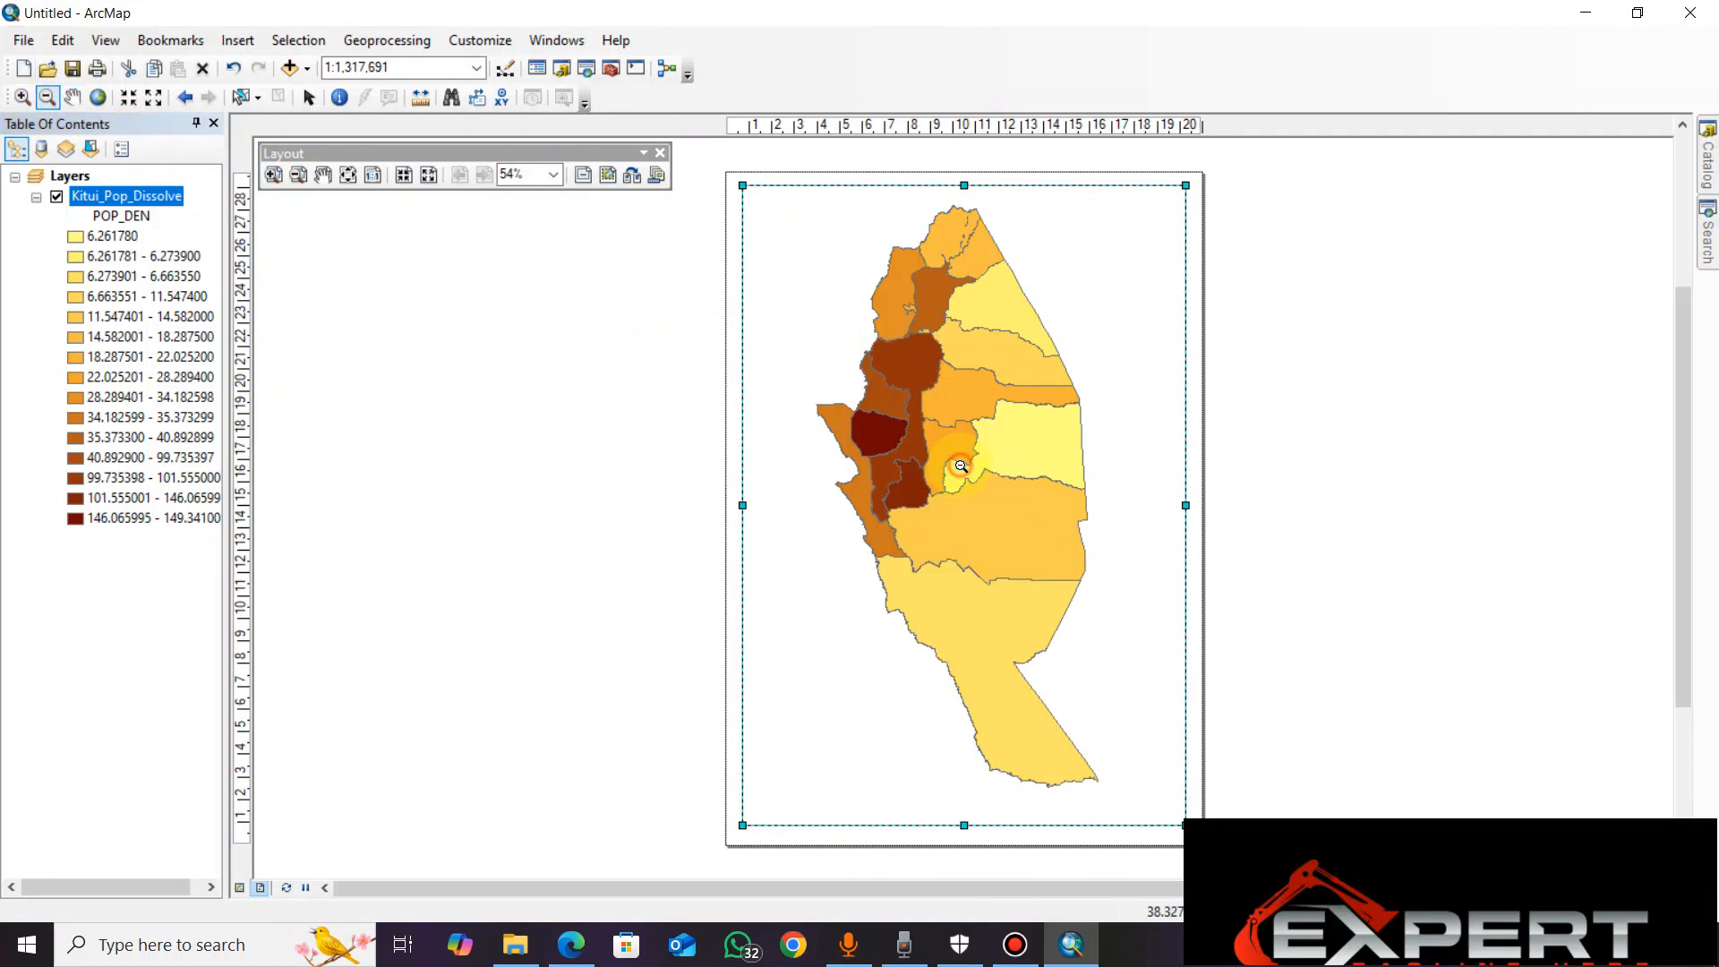
left_click(21, 97)
left_click(977, 491)
left_click(976, 491)
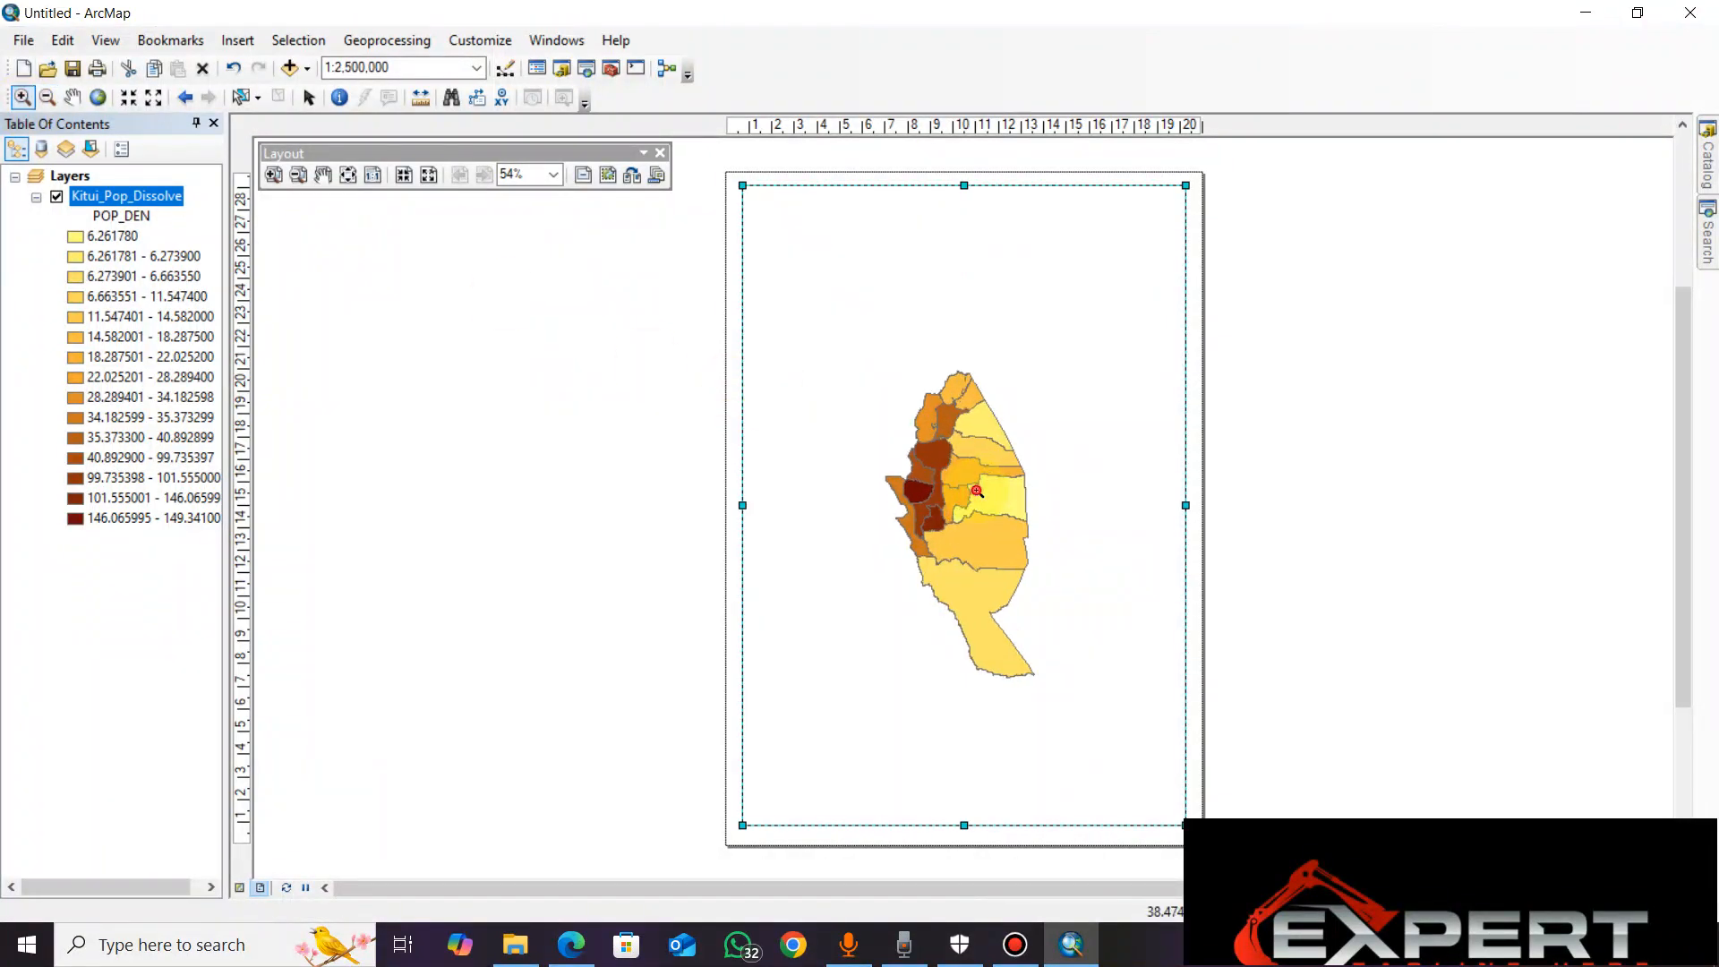
left_click(977, 491)
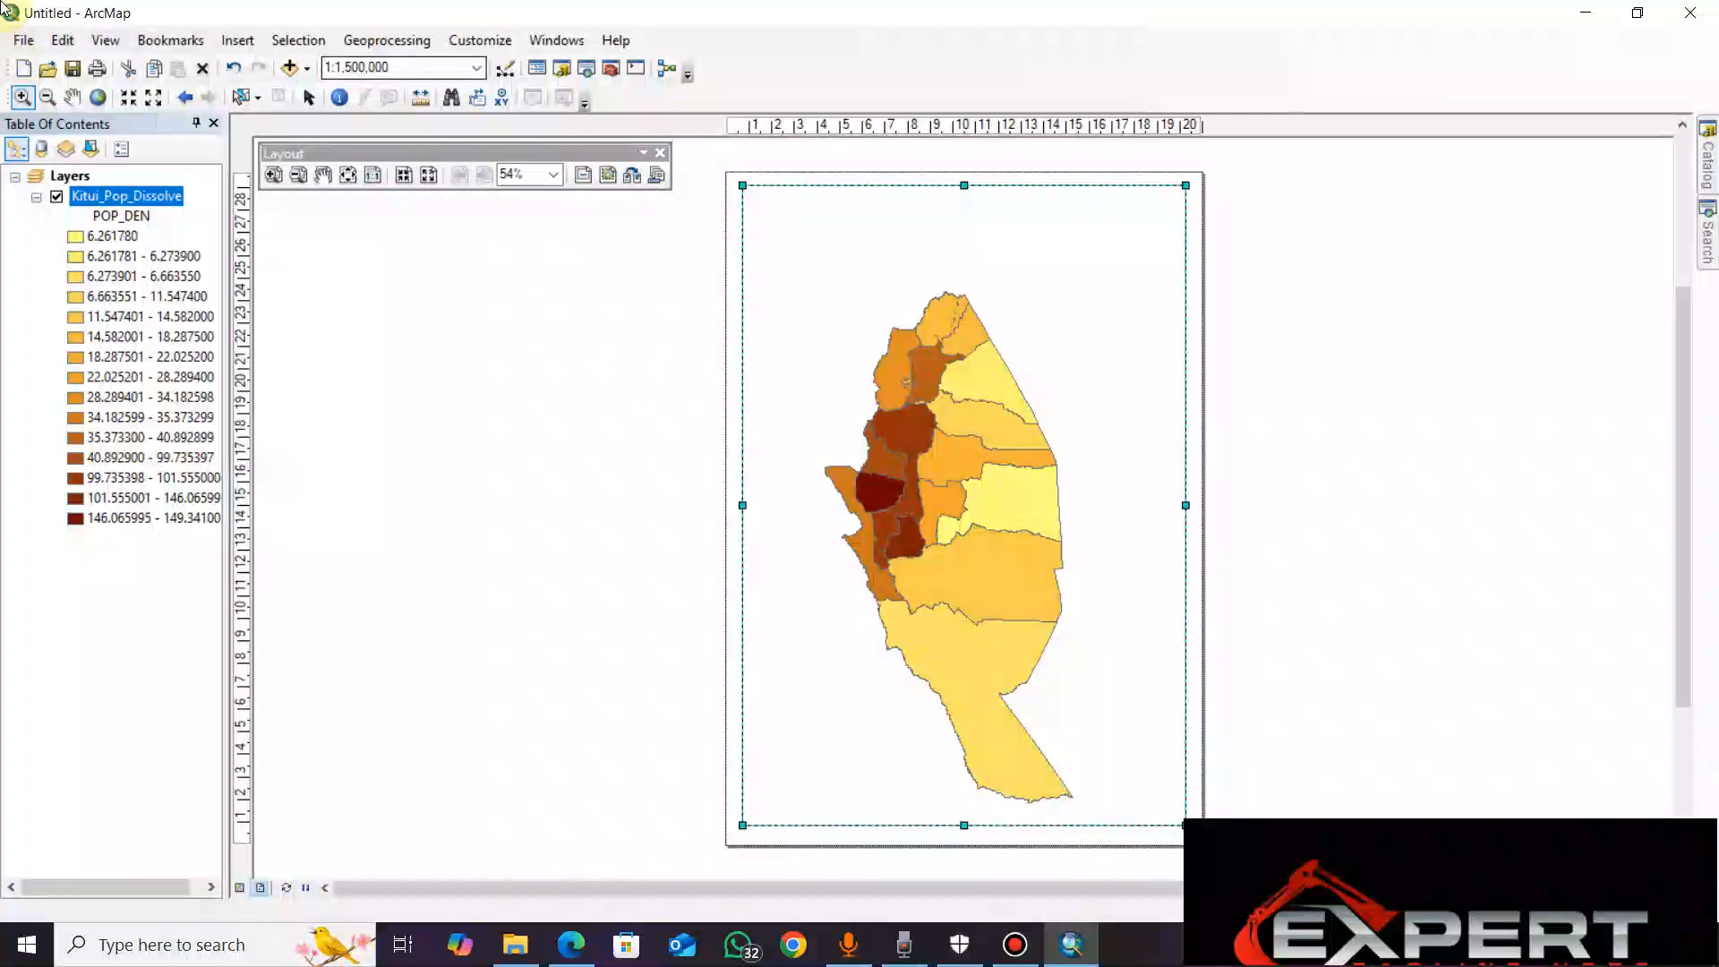
left_click(855, 405)
left_click(48, 100)
left_click(1000, 500)
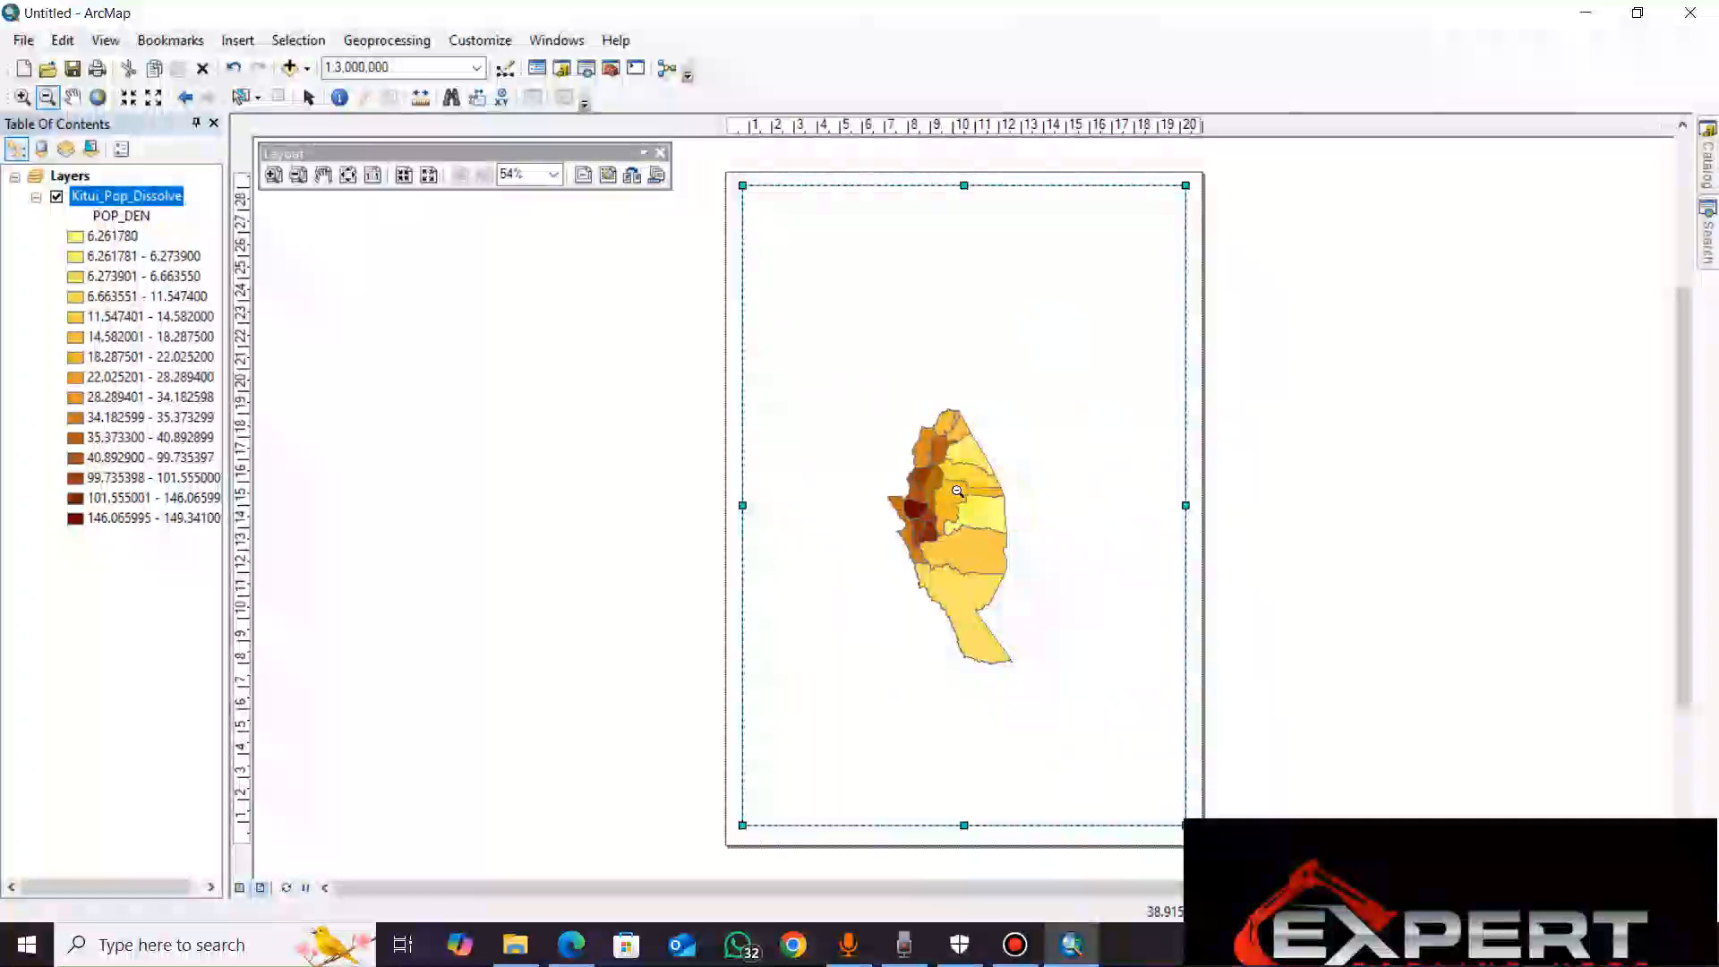
left_click(21, 97)
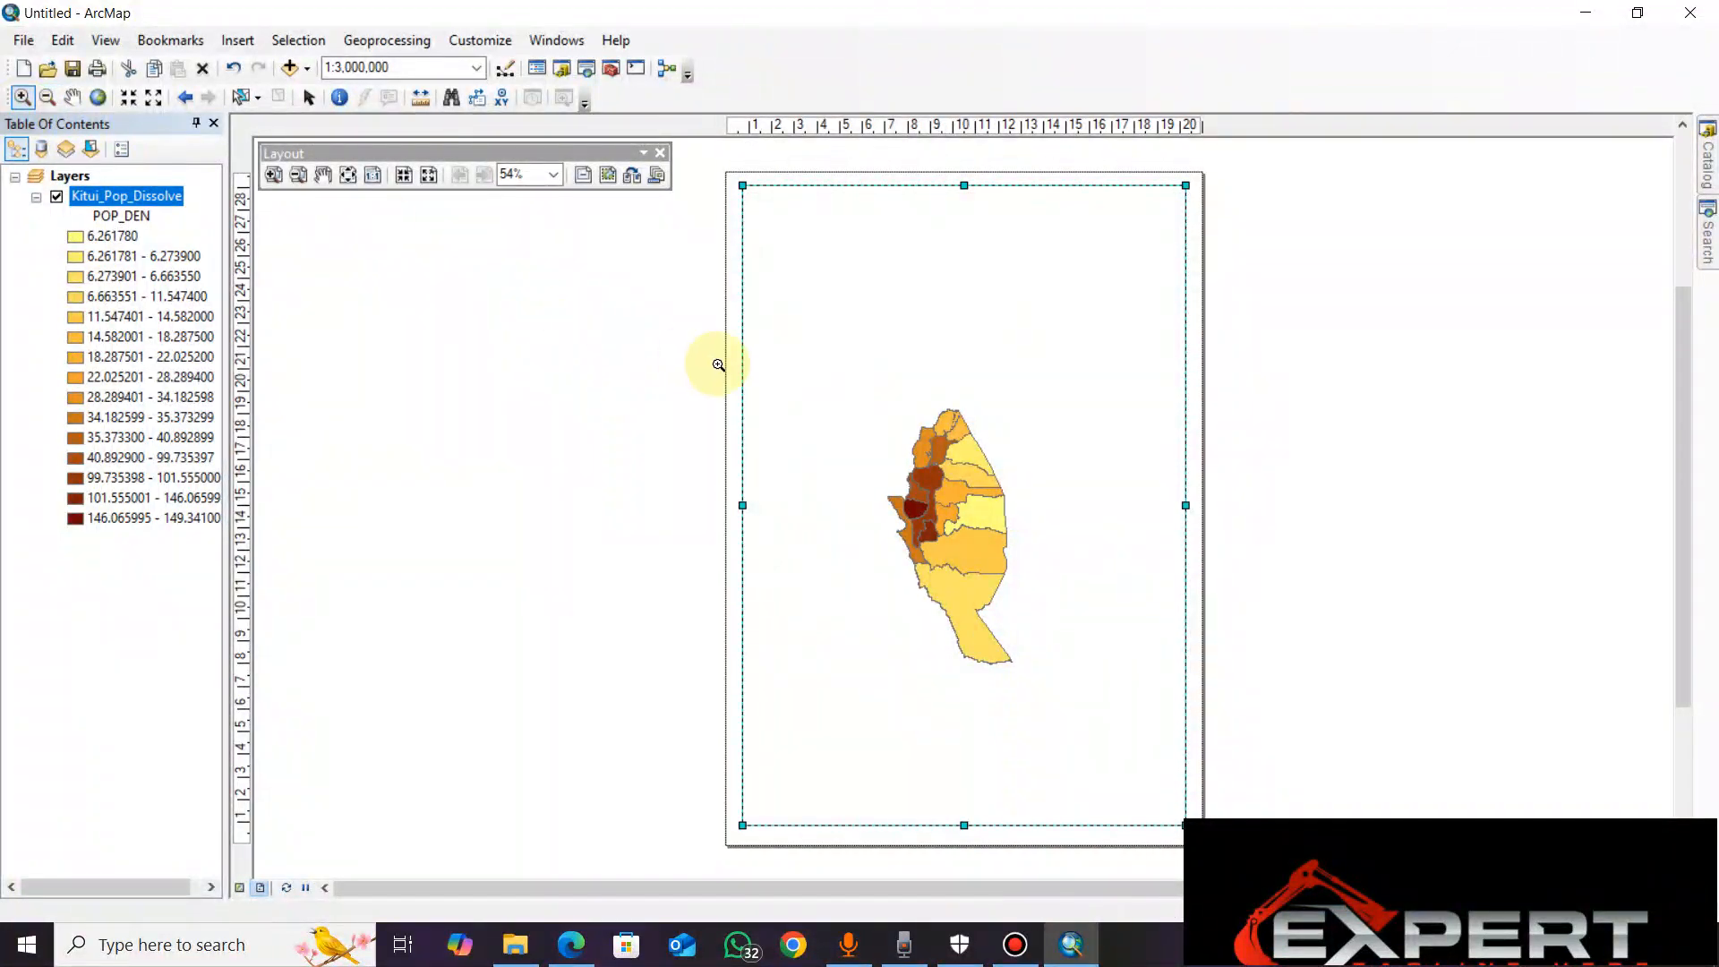
left_click(1021, 580)
left_click(1022, 580)
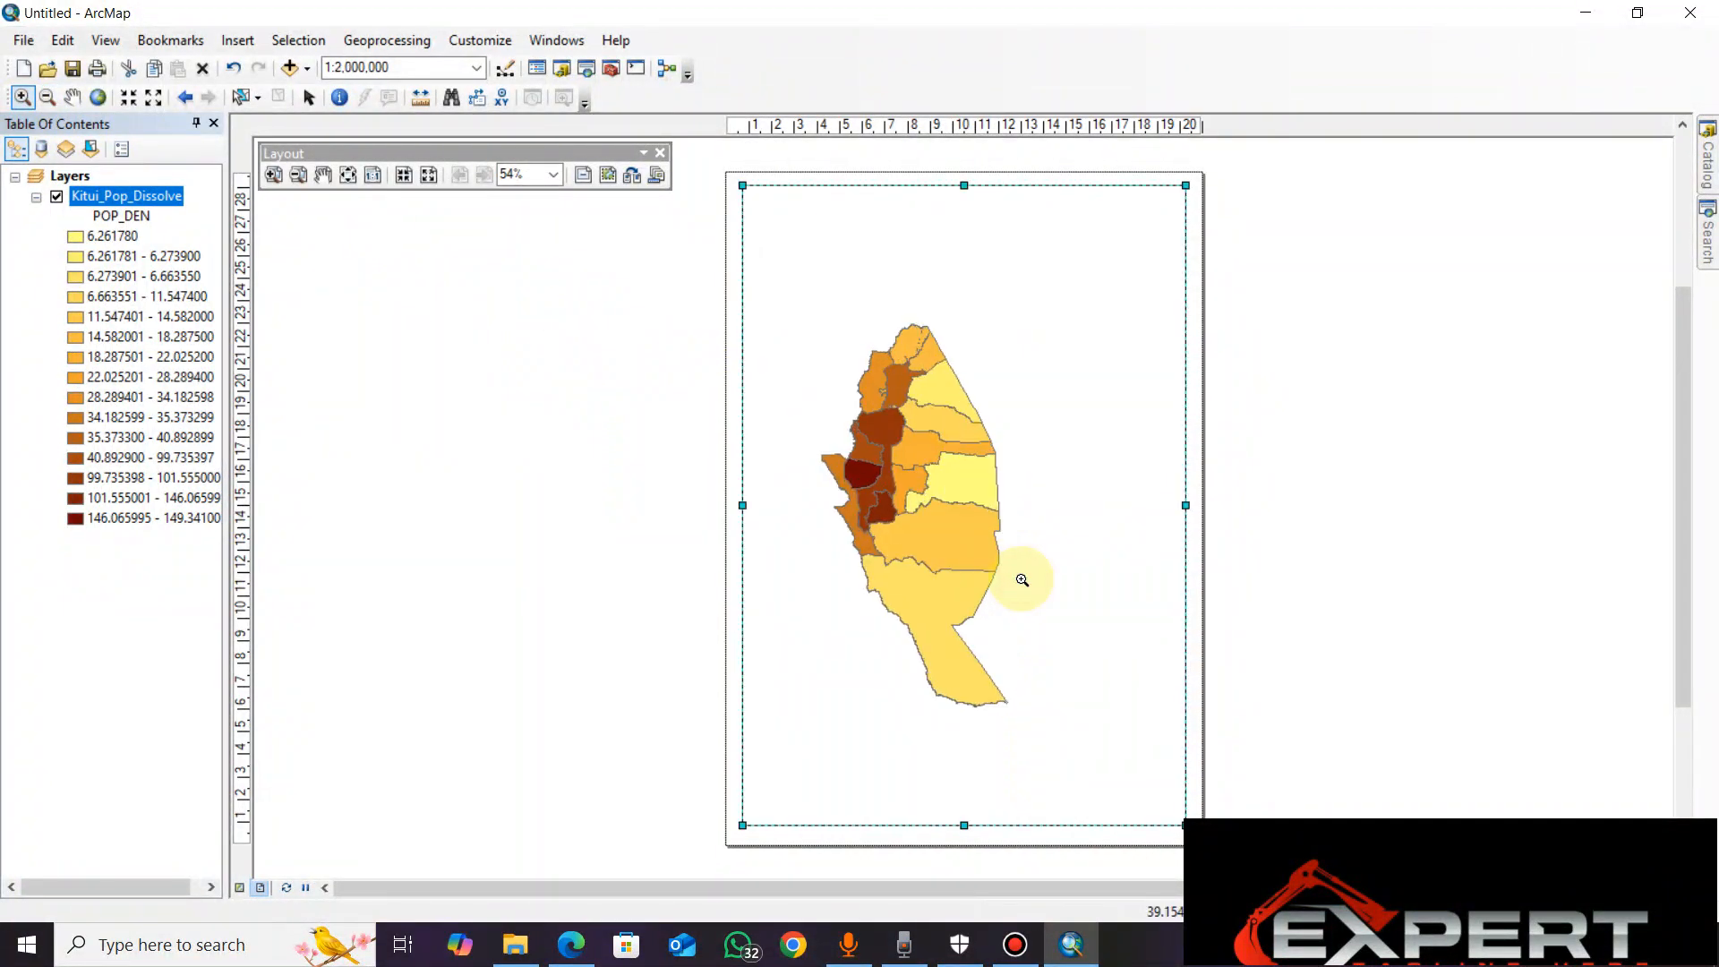
left_click(1022, 580)
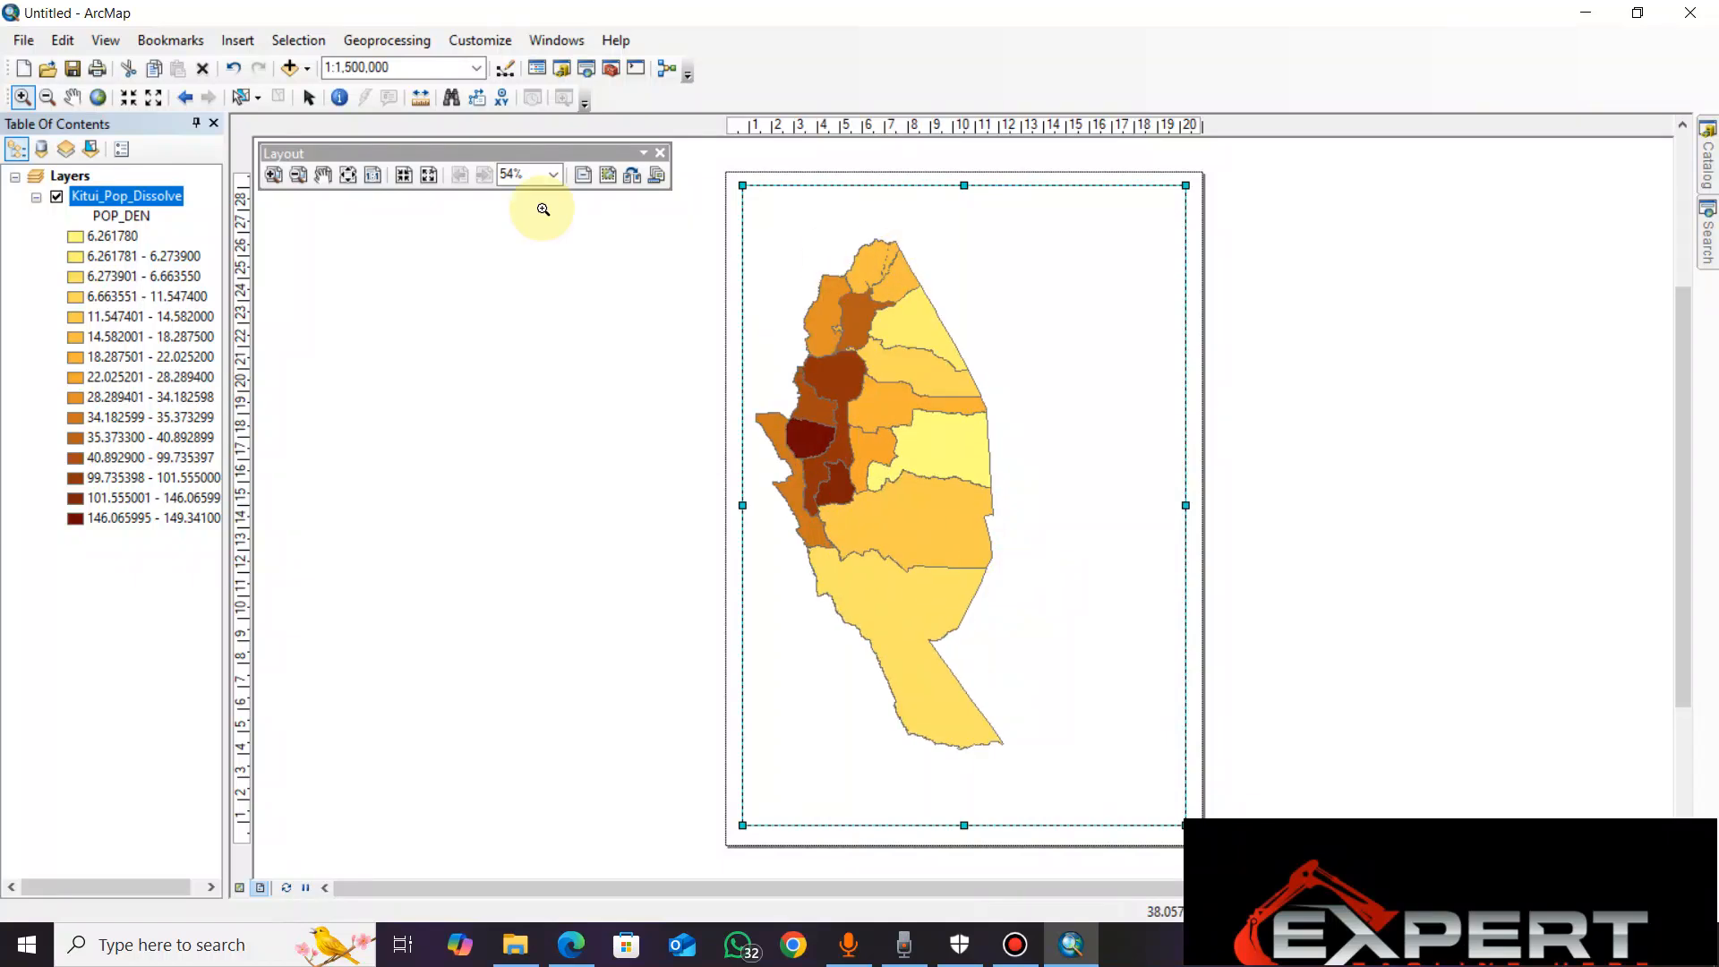
Pan the map to centre Kitui within the data frame
left_click(71, 99)
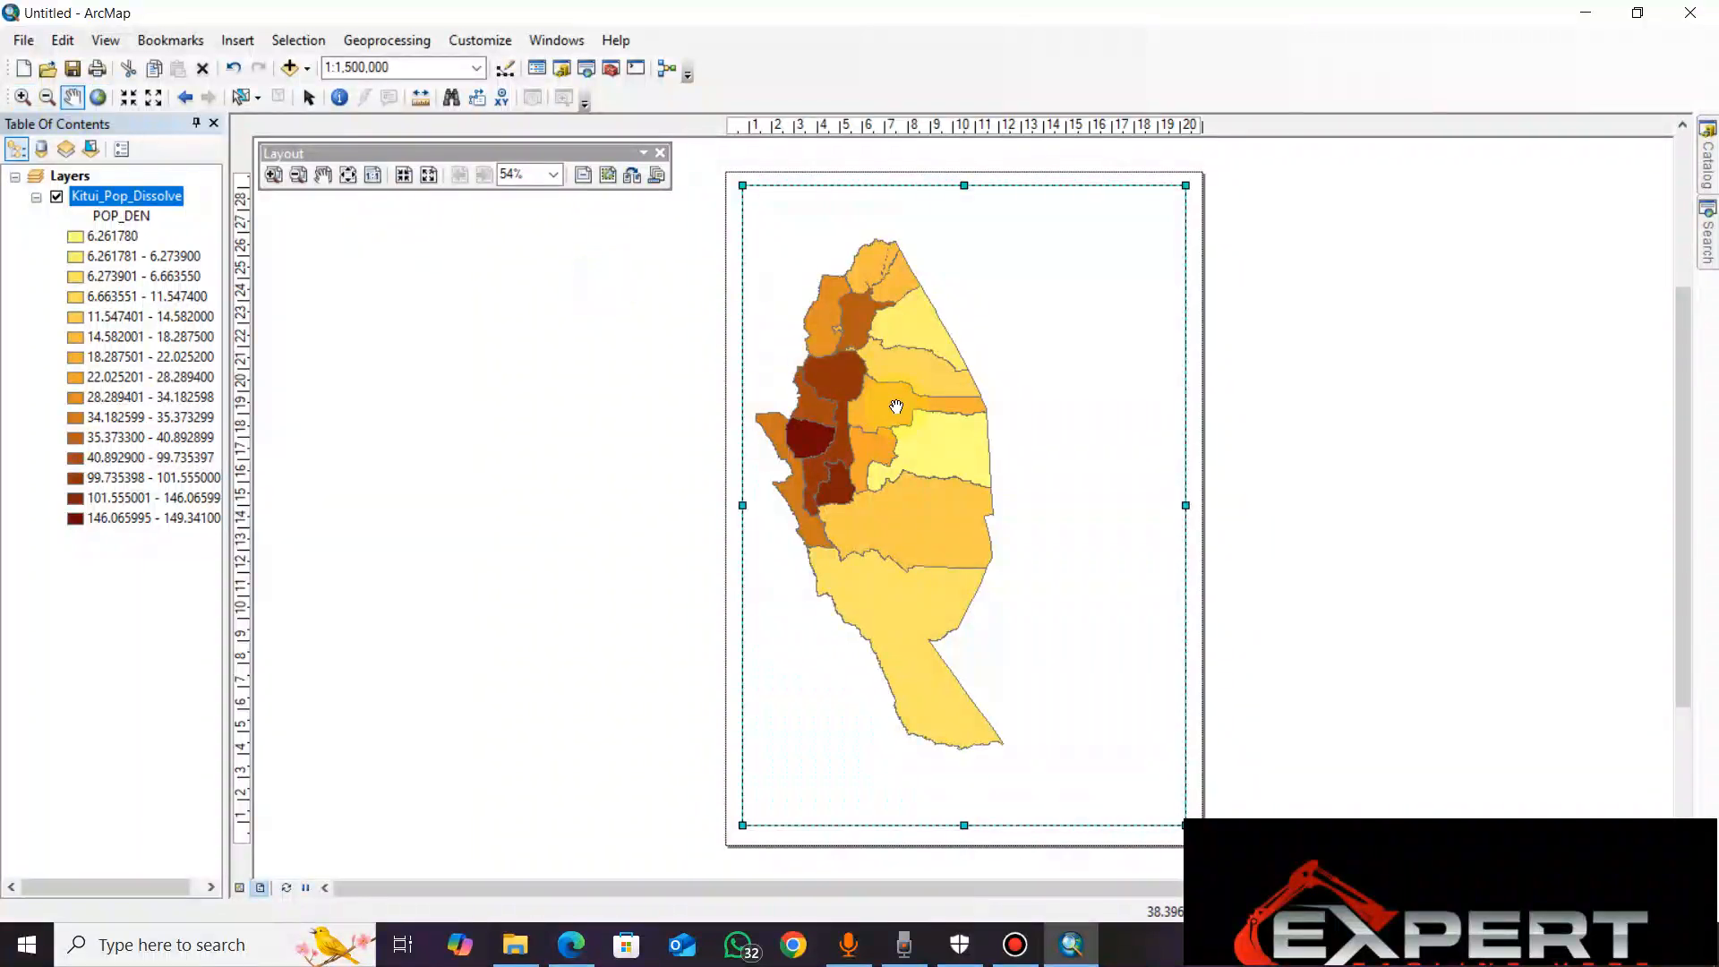
left_click_drag(896, 407, 909, 421)
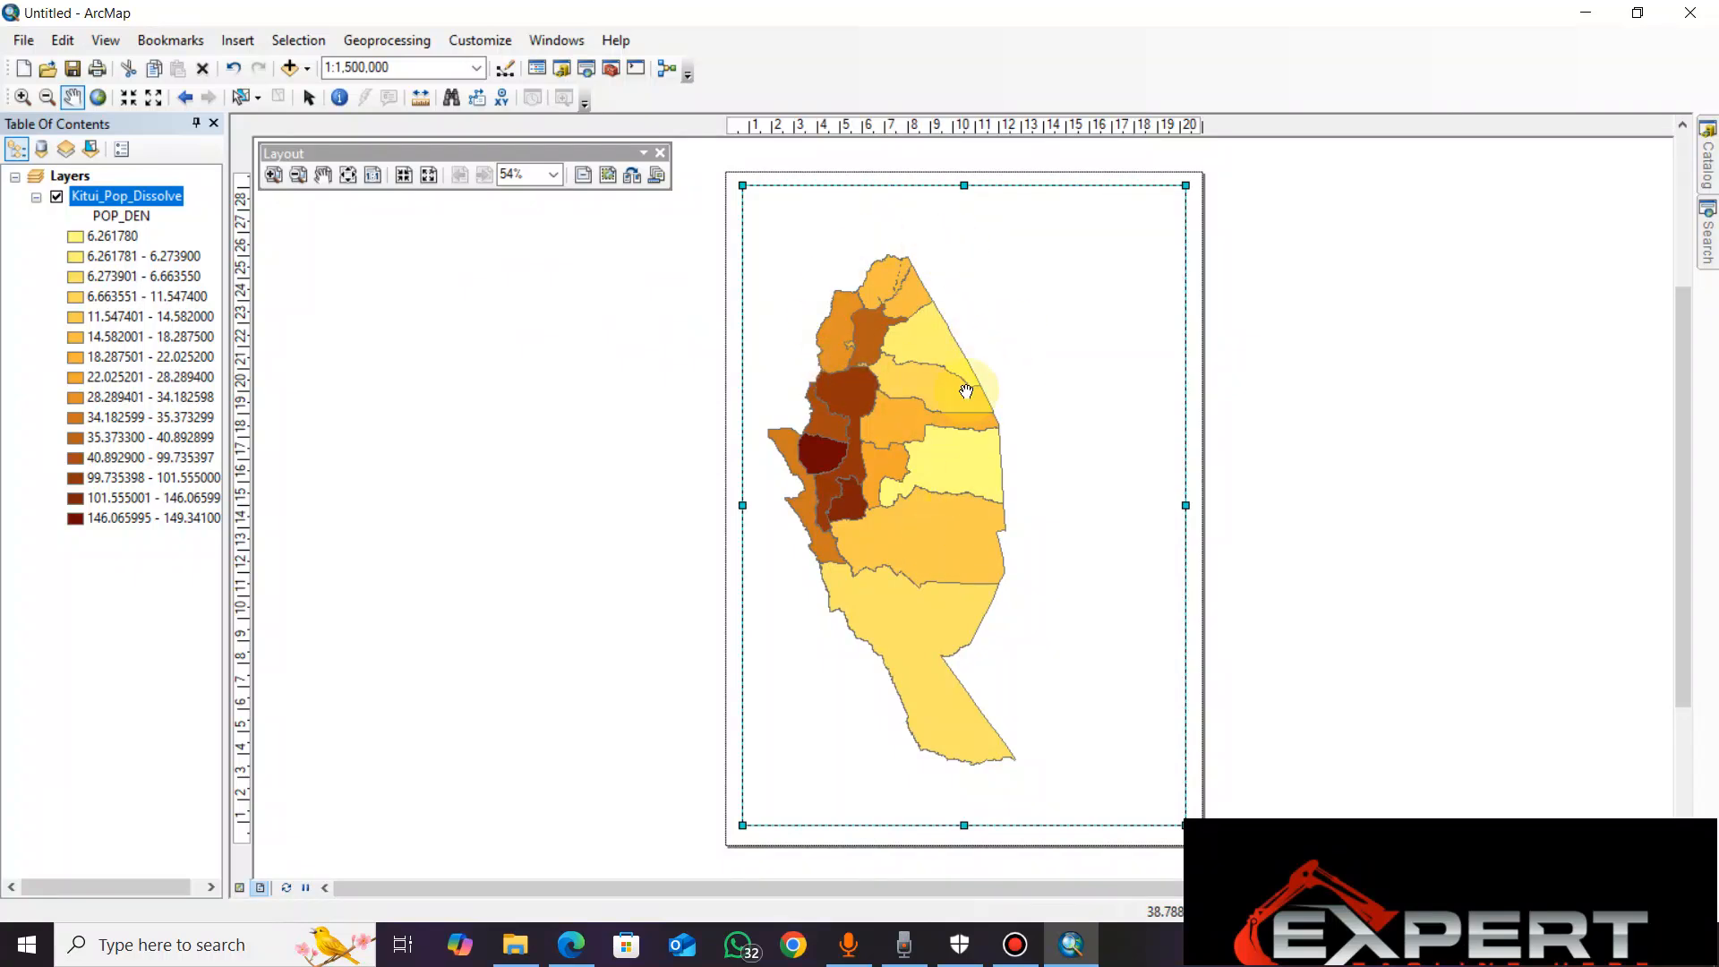
left_click(309, 98)
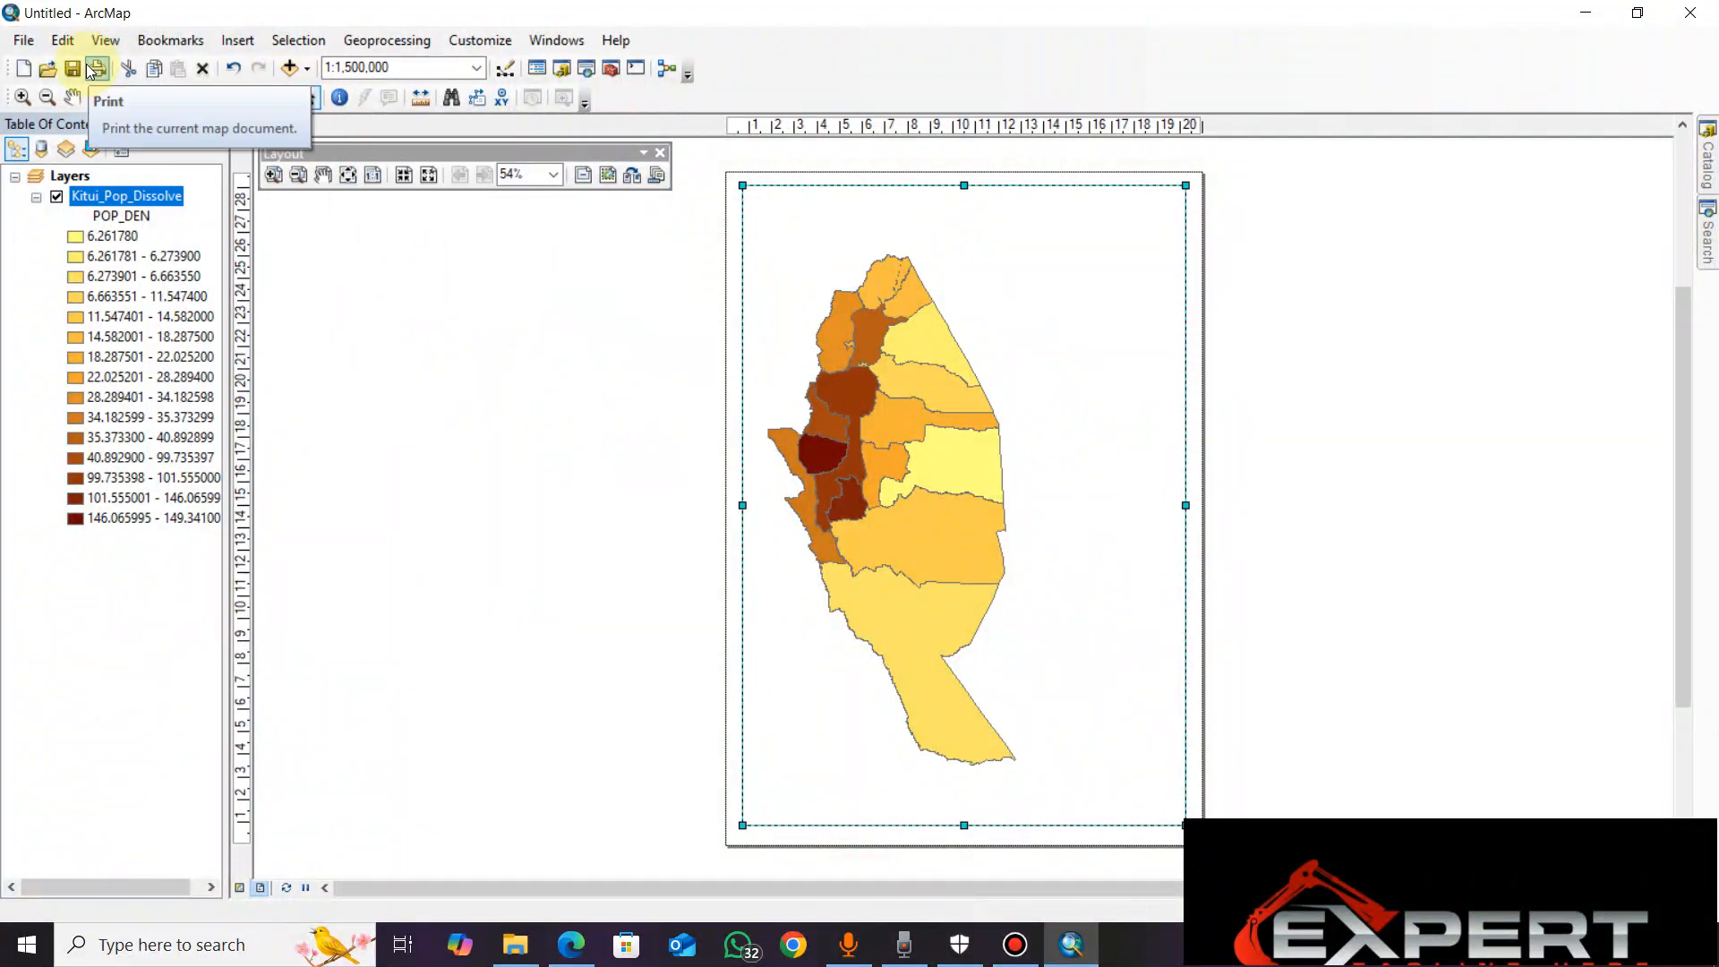
left_click(72, 98)
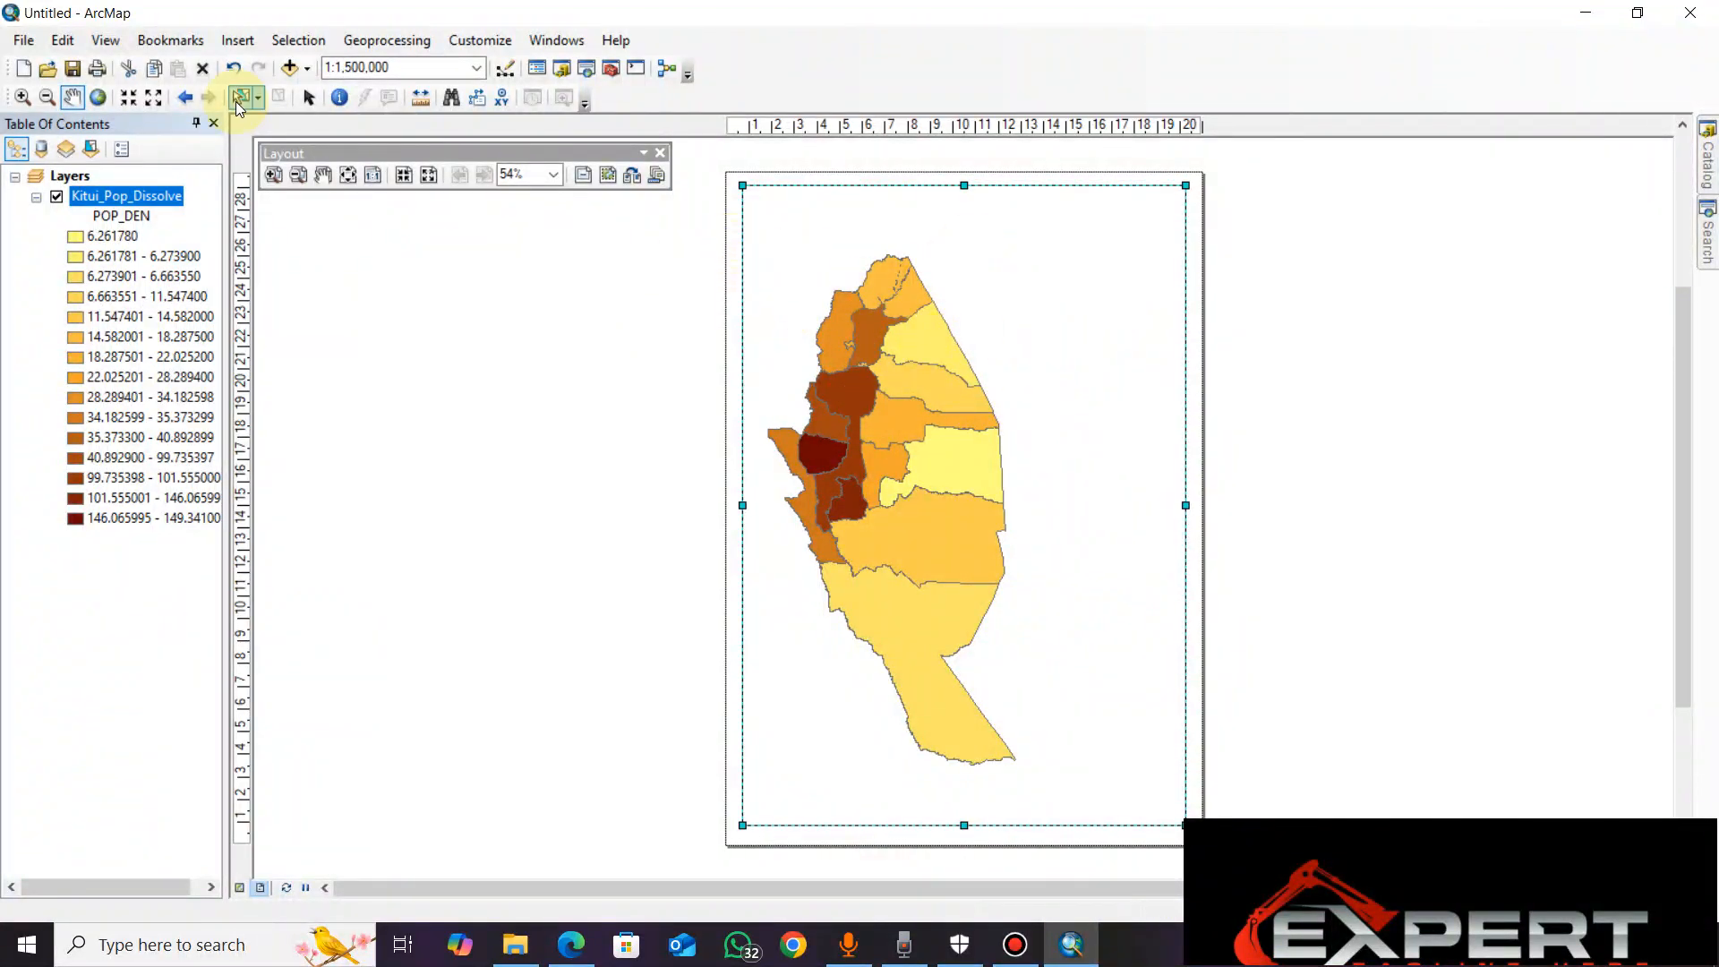
left_click(309, 100)
Insert a map title reading KITUL POPULATION DENSITY MAP
left_click(240, 40)
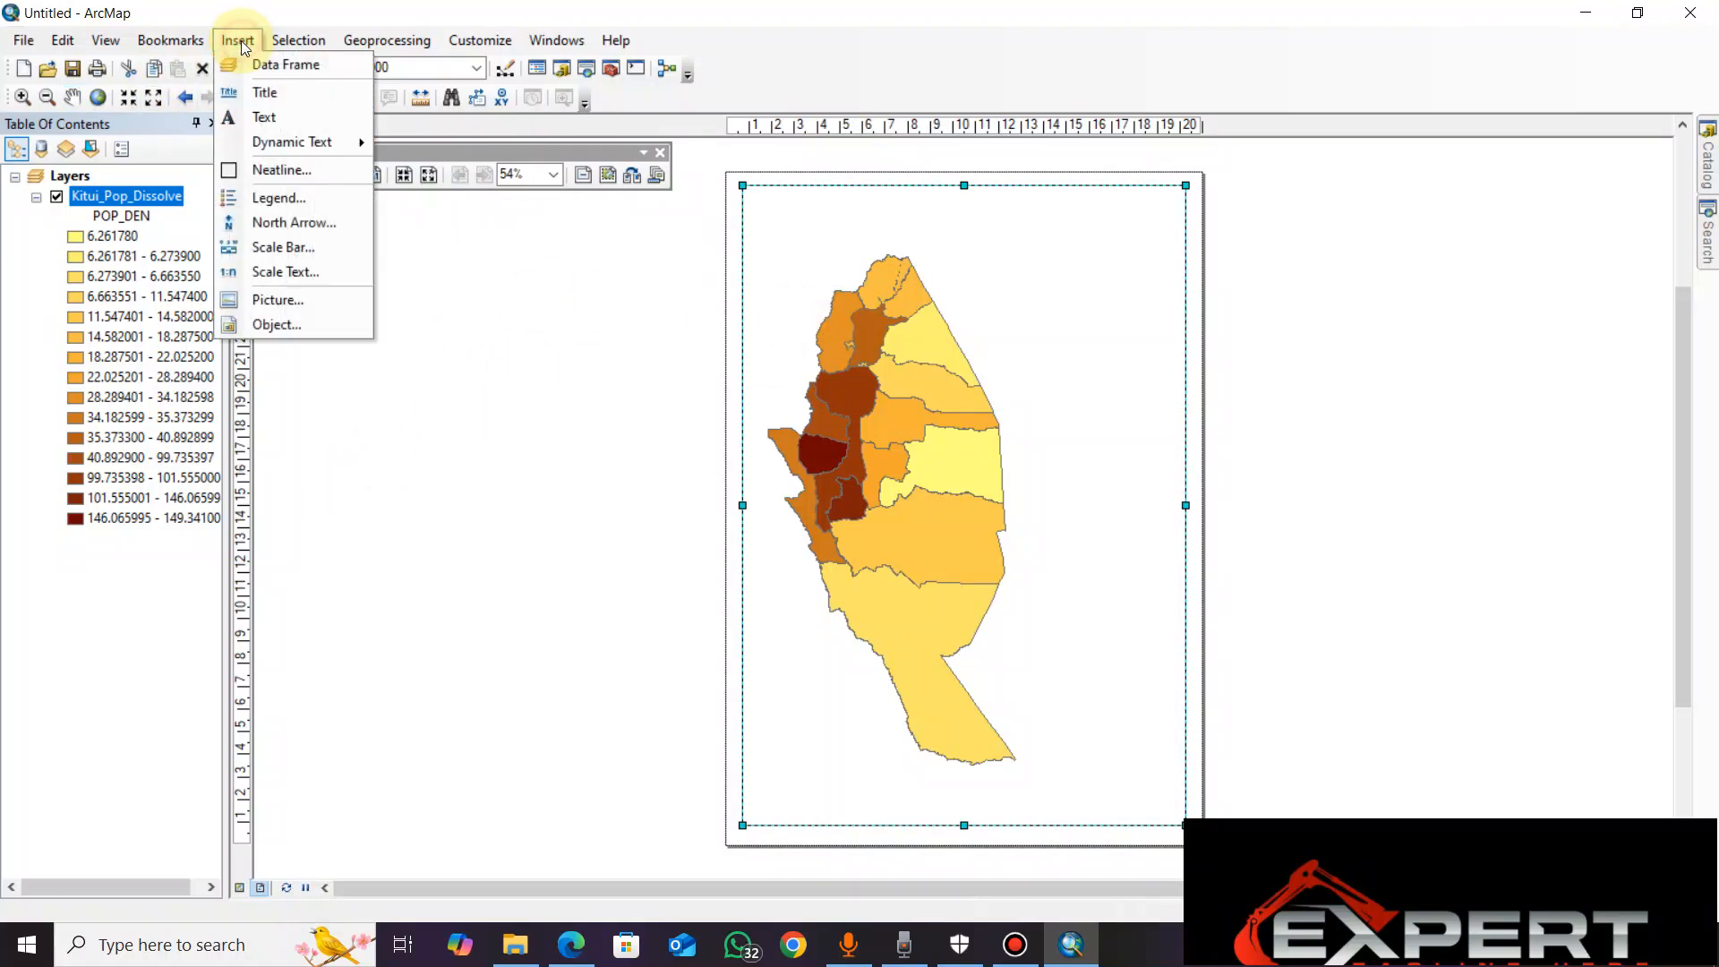
left_click(283, 94)
type("KITUL")
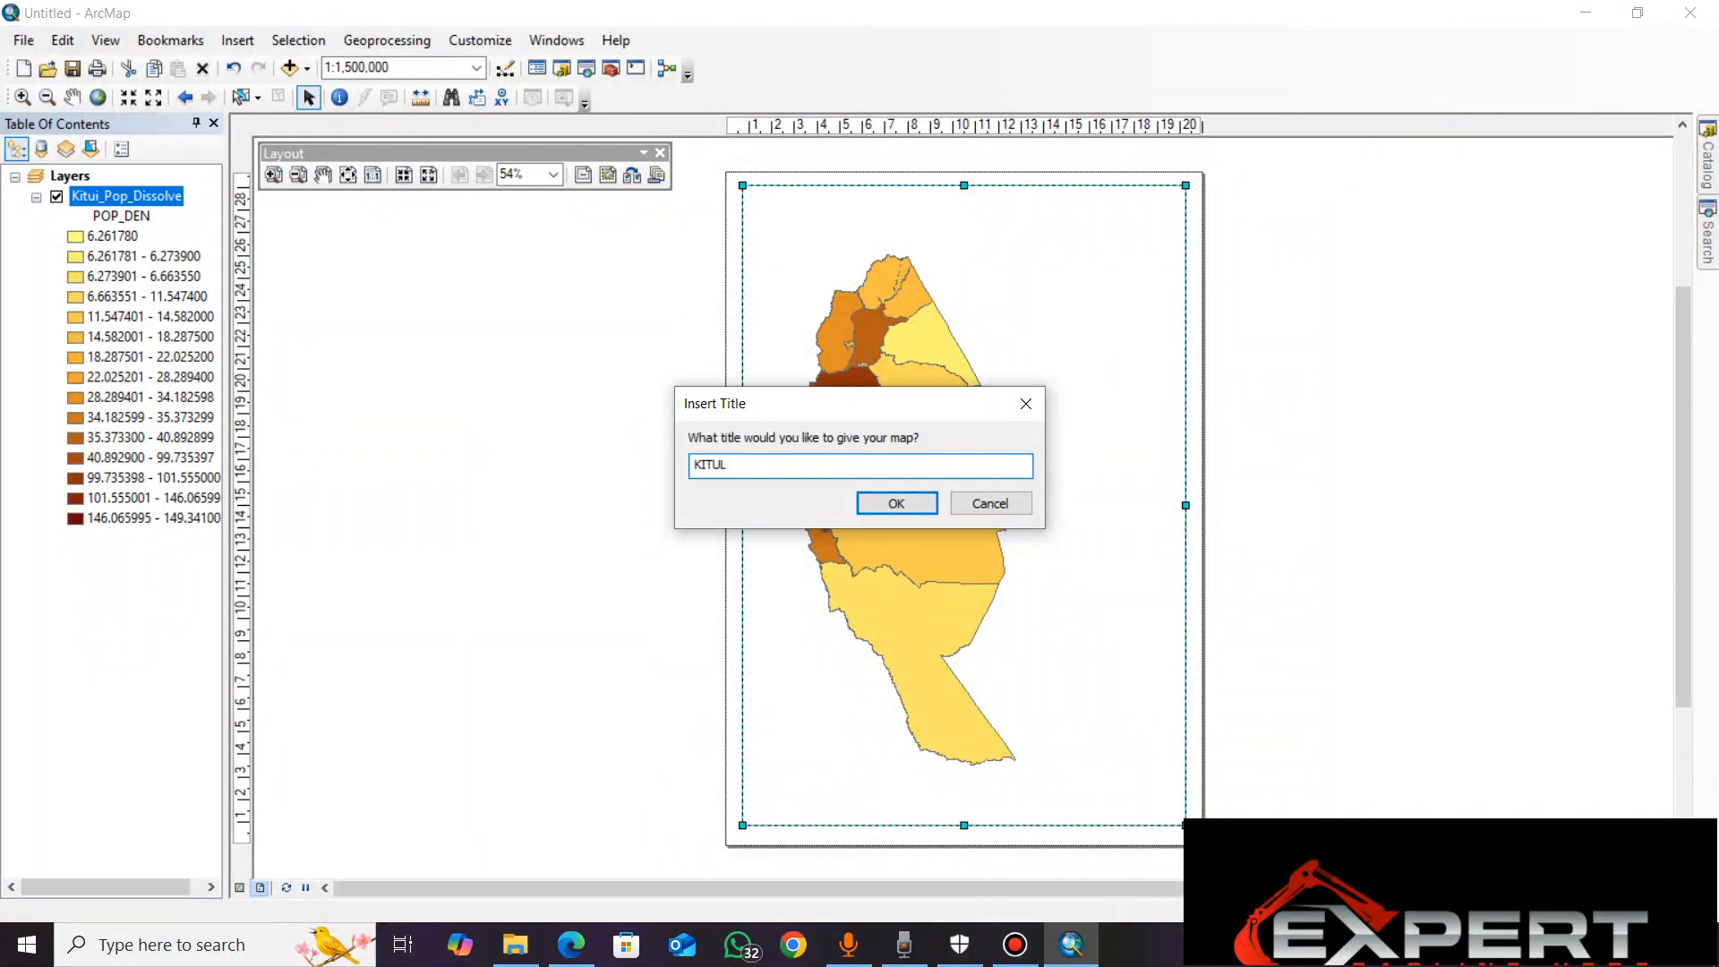
type("POPULATION DENSITY MAP")
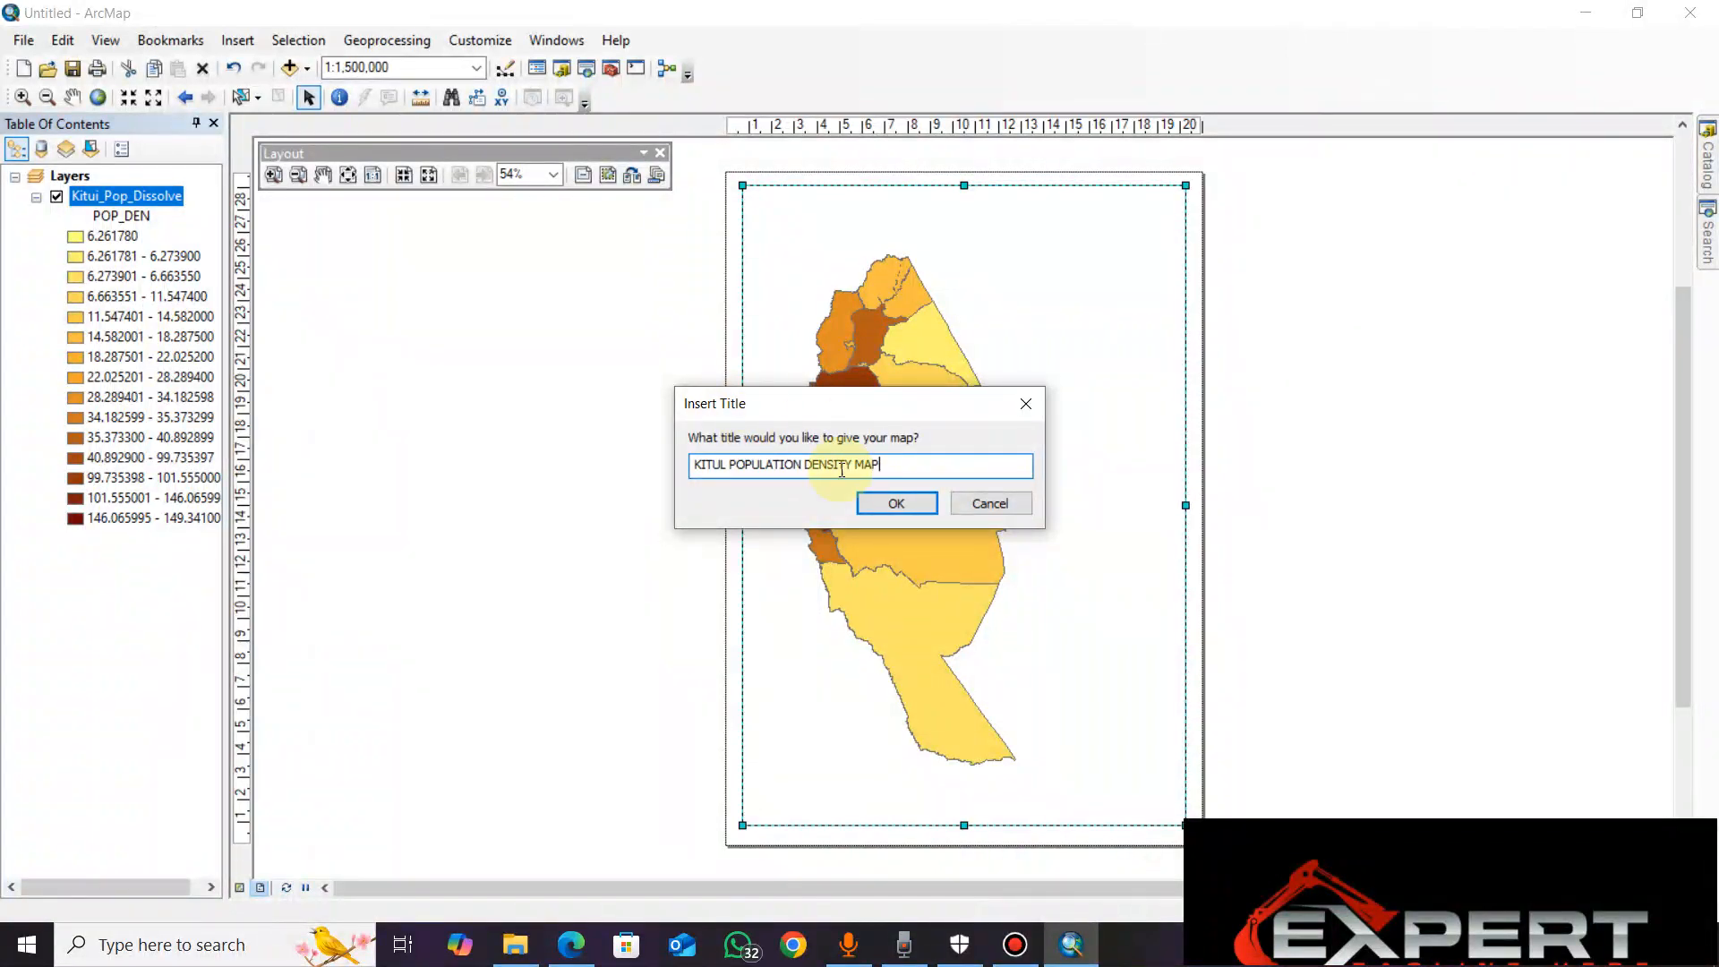
left_click(896, 503)
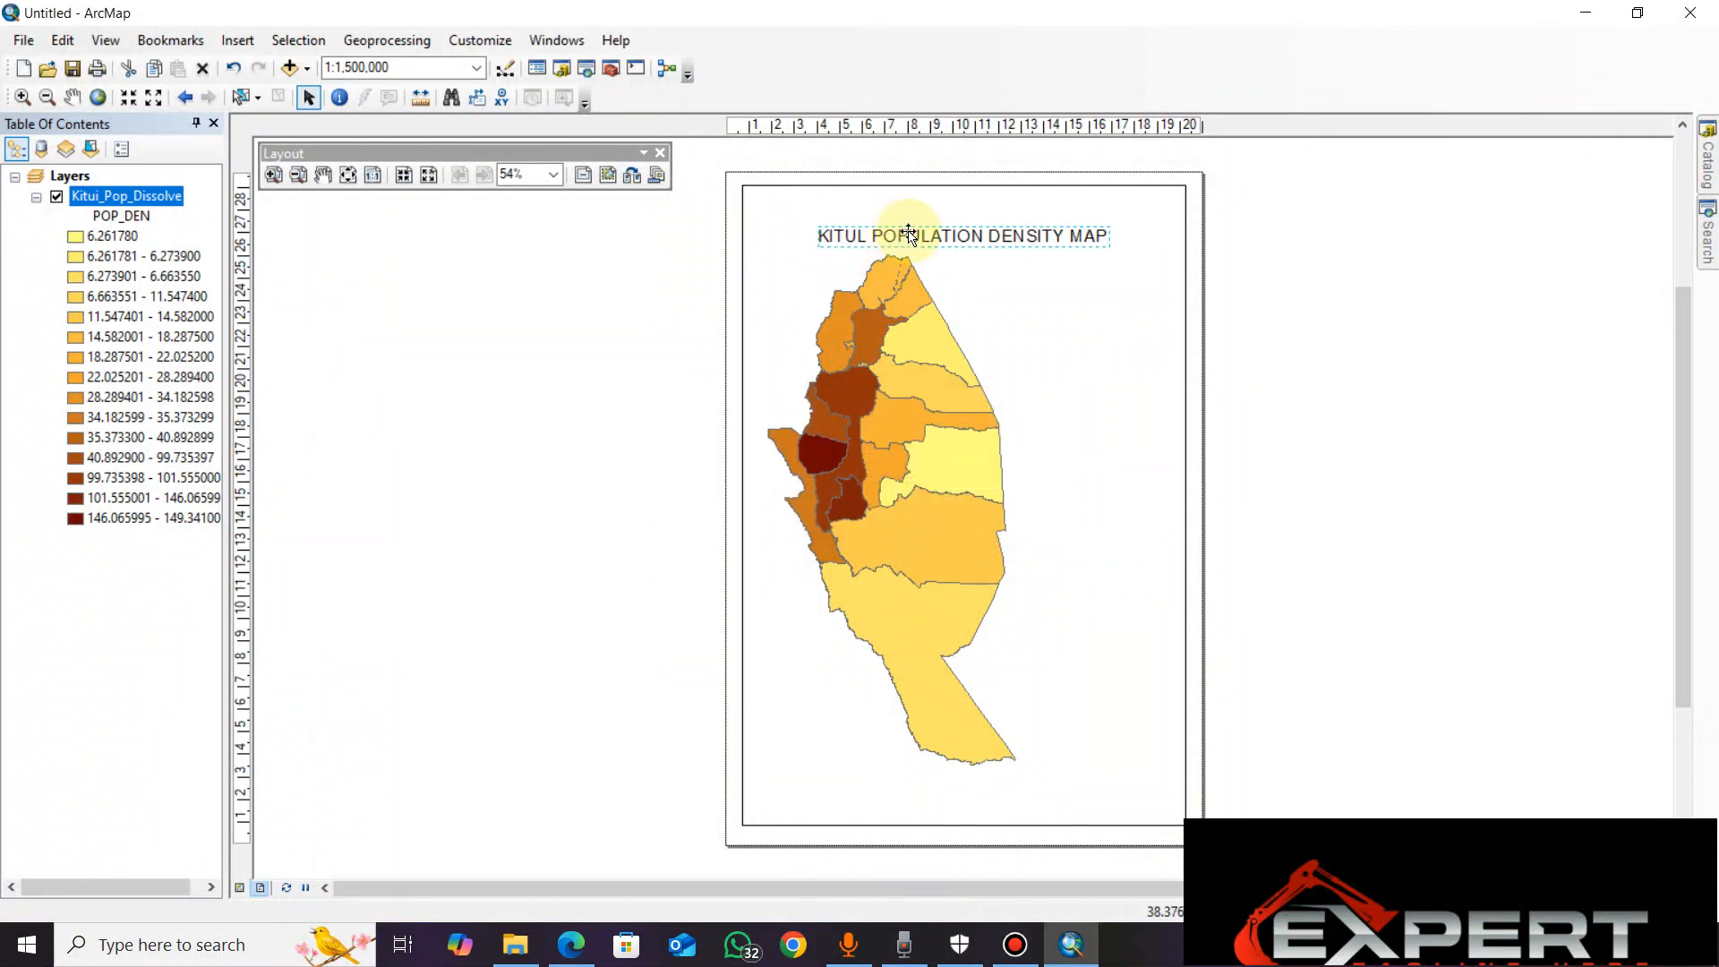
Nudge the map title slightly upward and change its font to Arial Black 22
left_click_drag(954, 237, 956, 226)
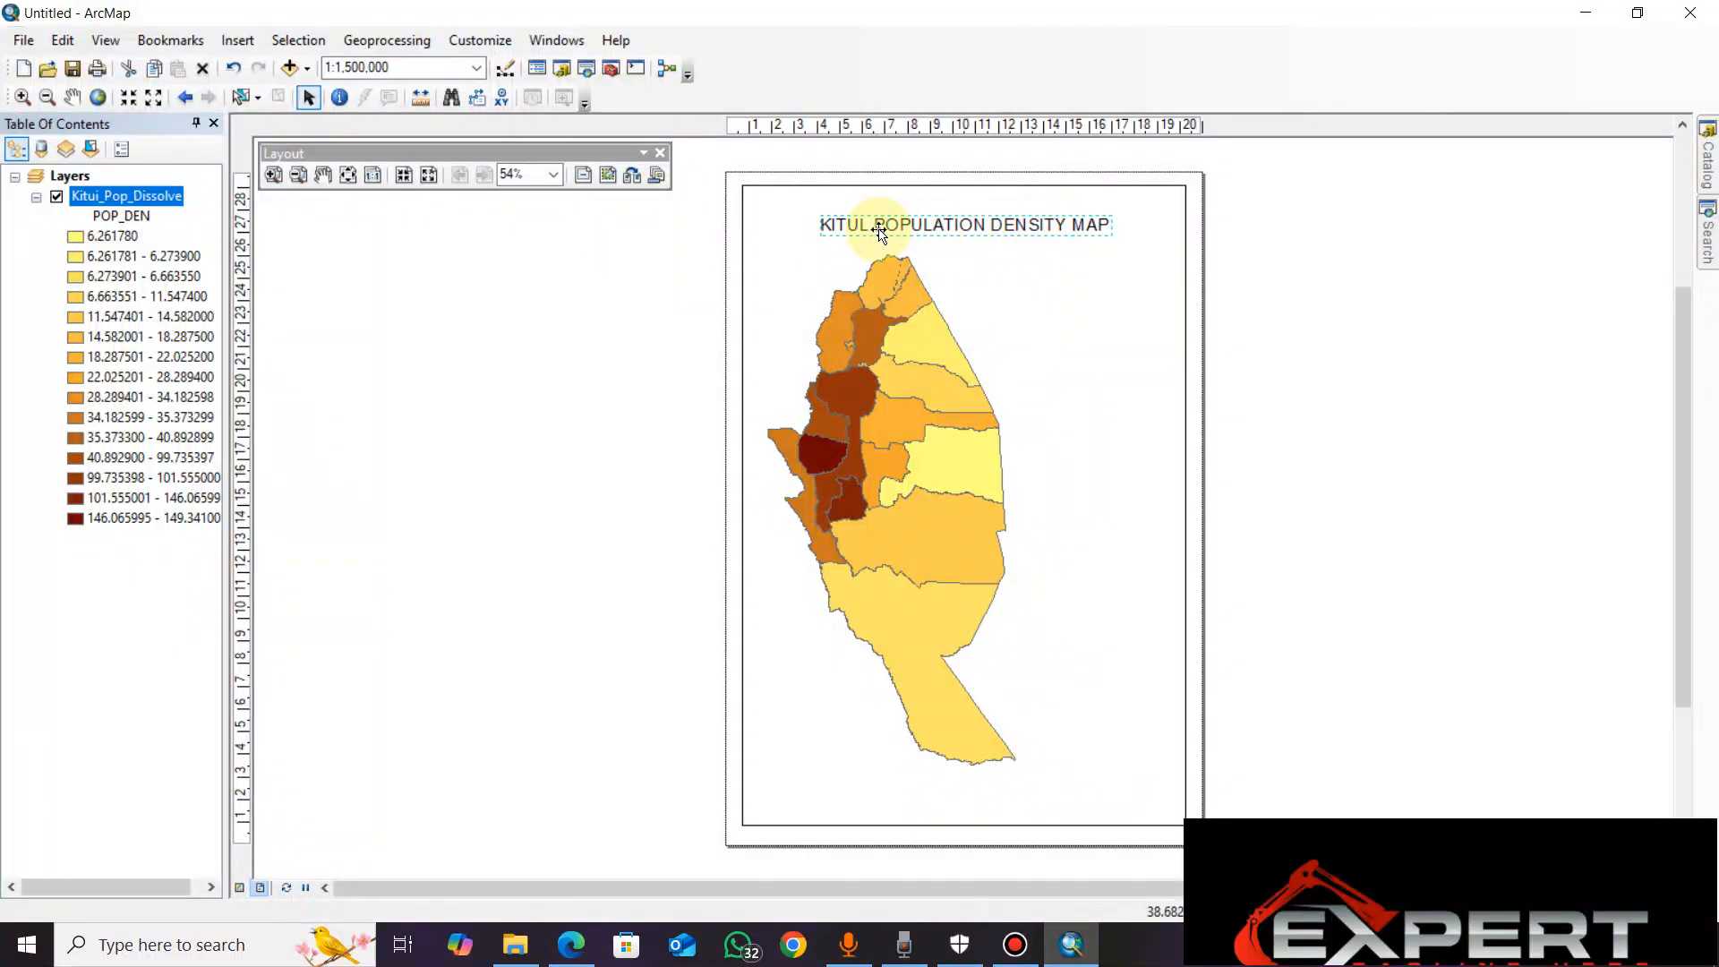
right_click(1000, 224)
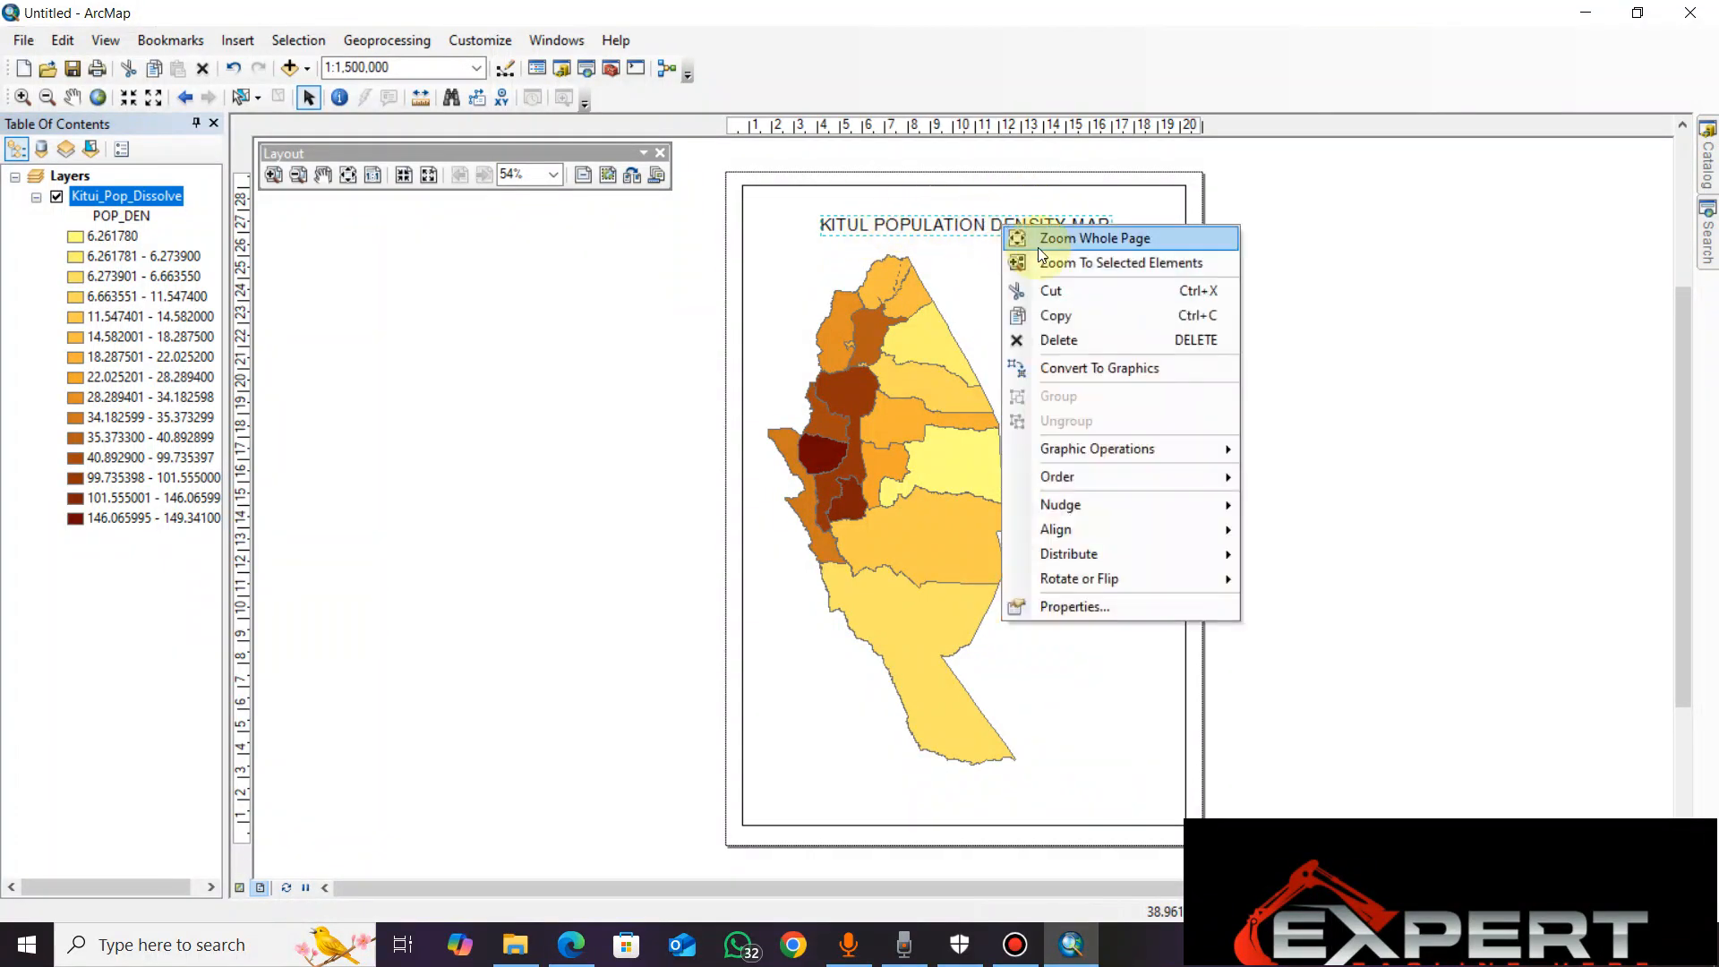
left_click(968, 225)
right_click(965, 228)
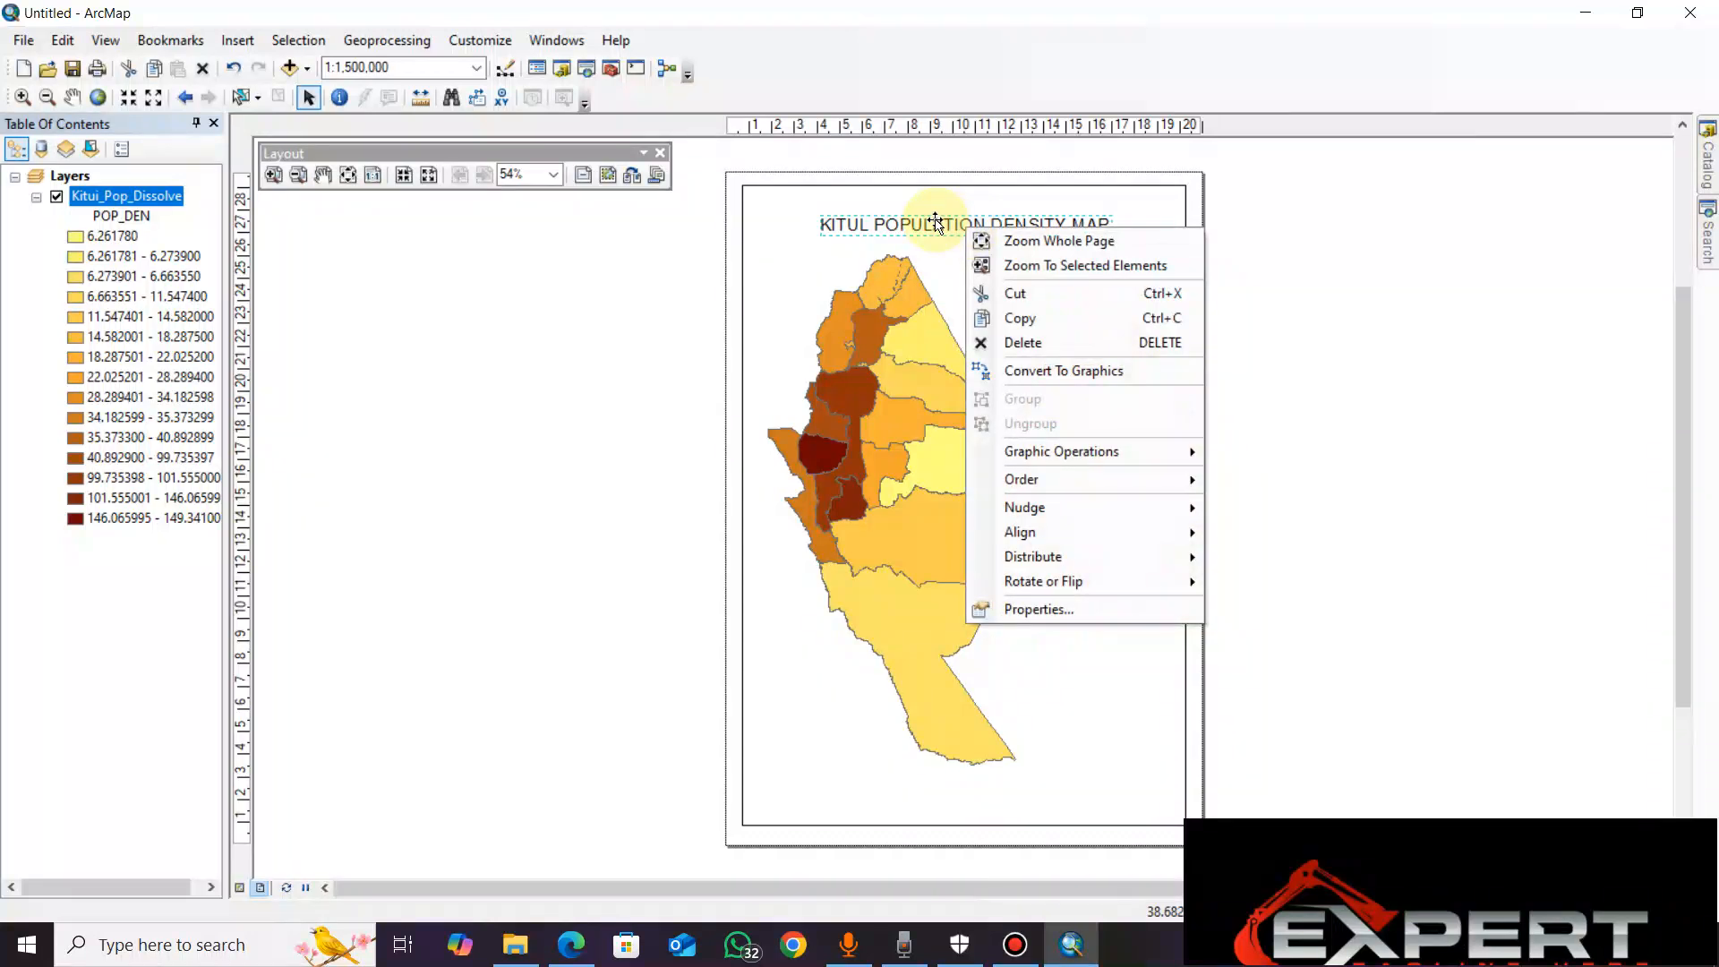
left_click(936, 224)
right_click(944, 228)
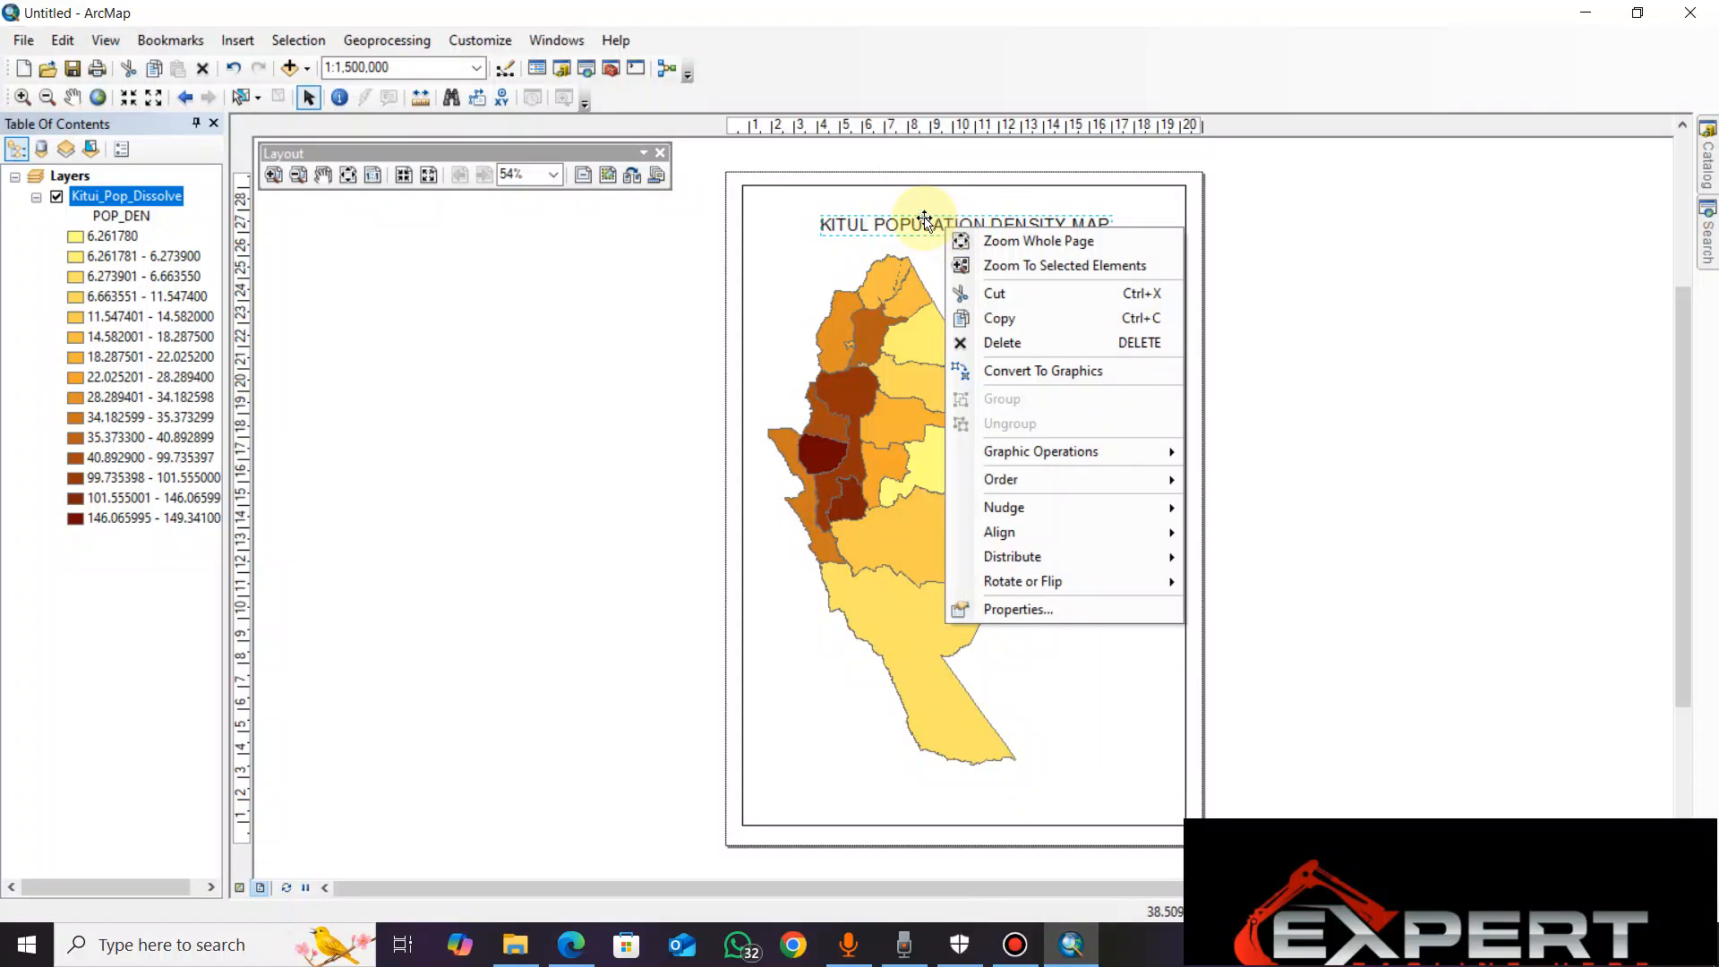
right_click(925, 224)
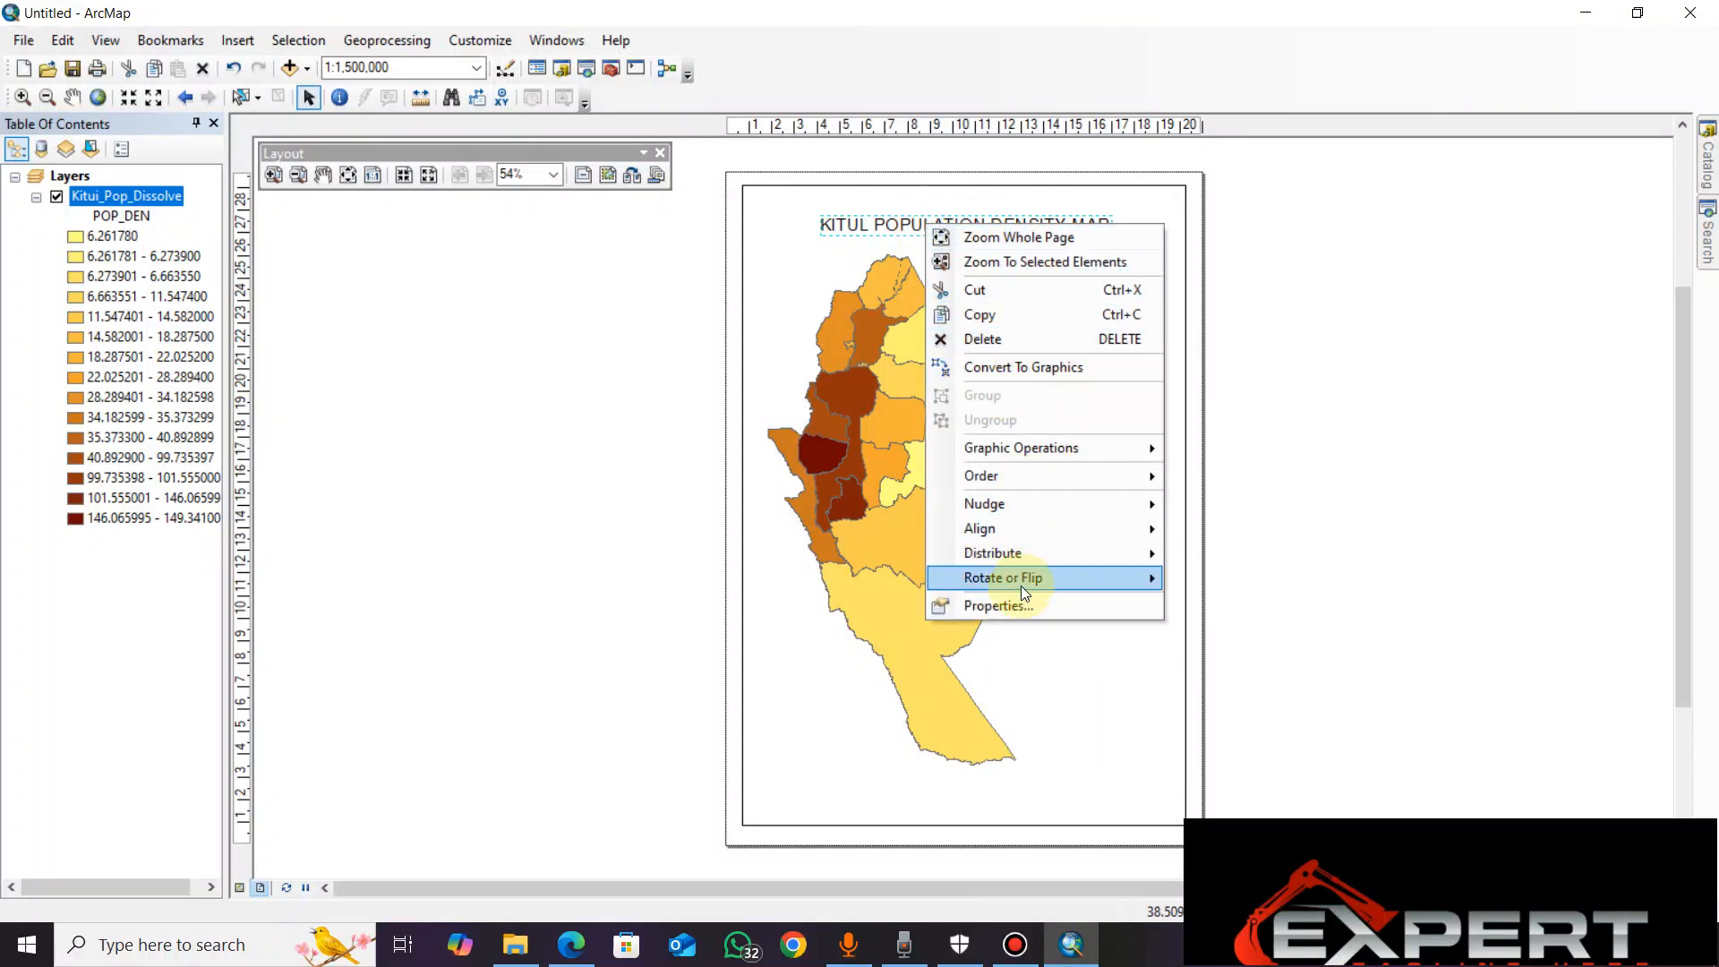
left_click(1007, 605)
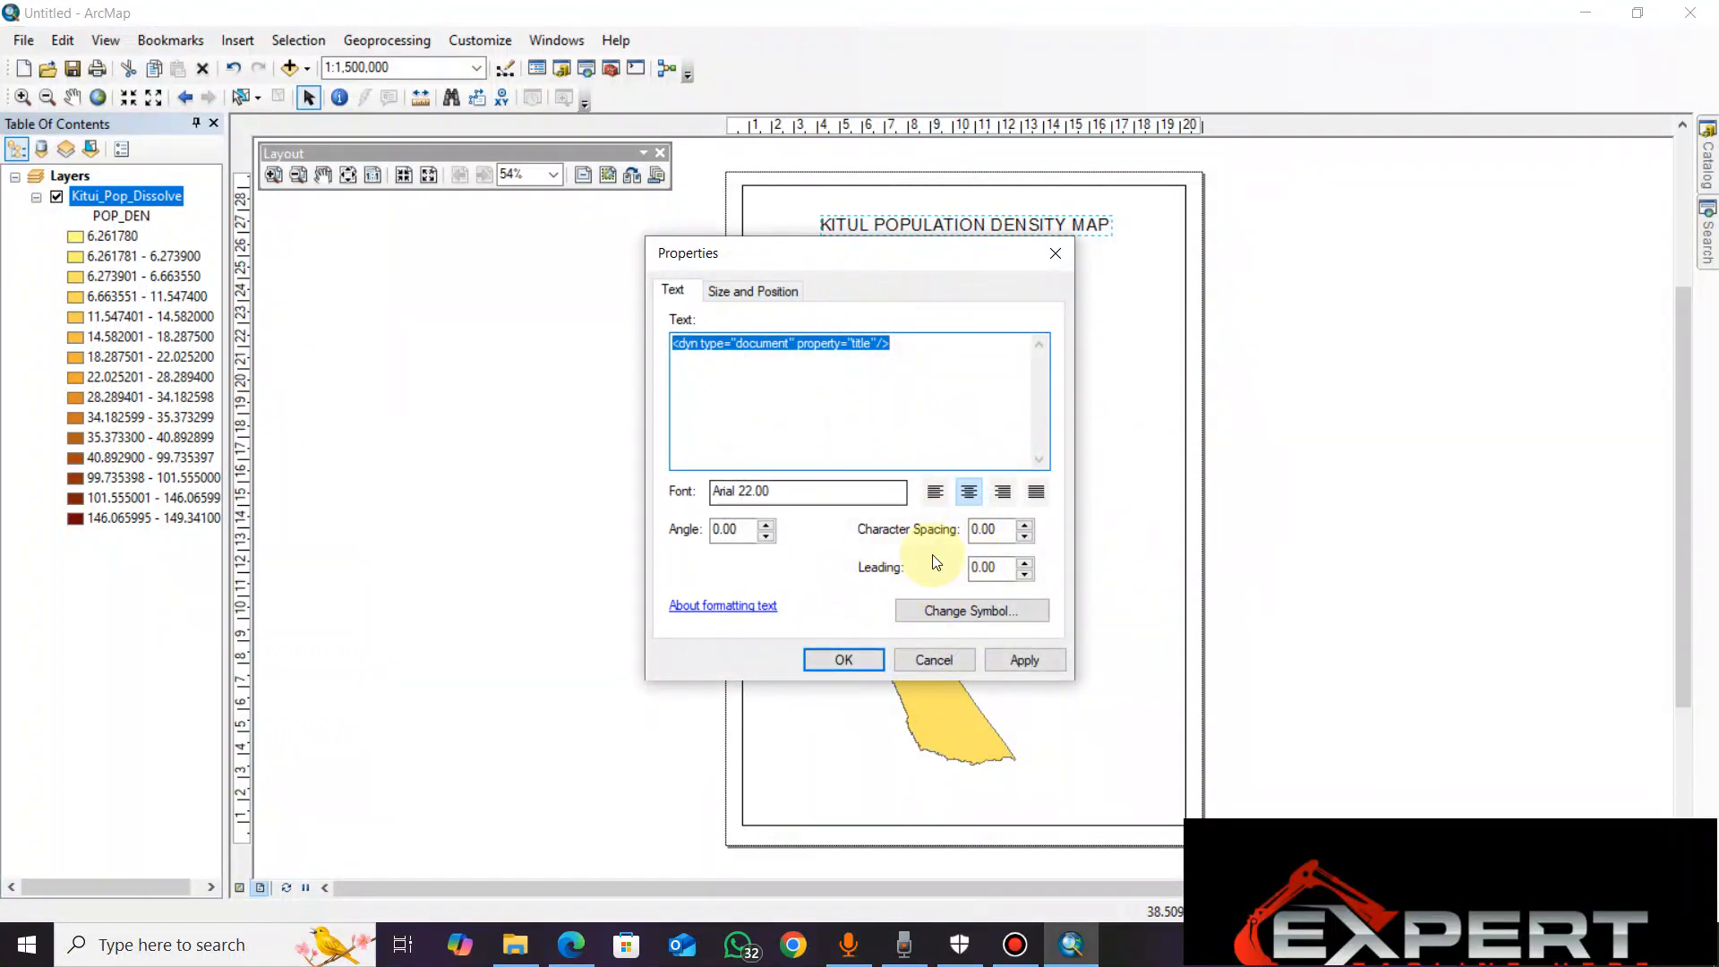
left_click(941, 614)
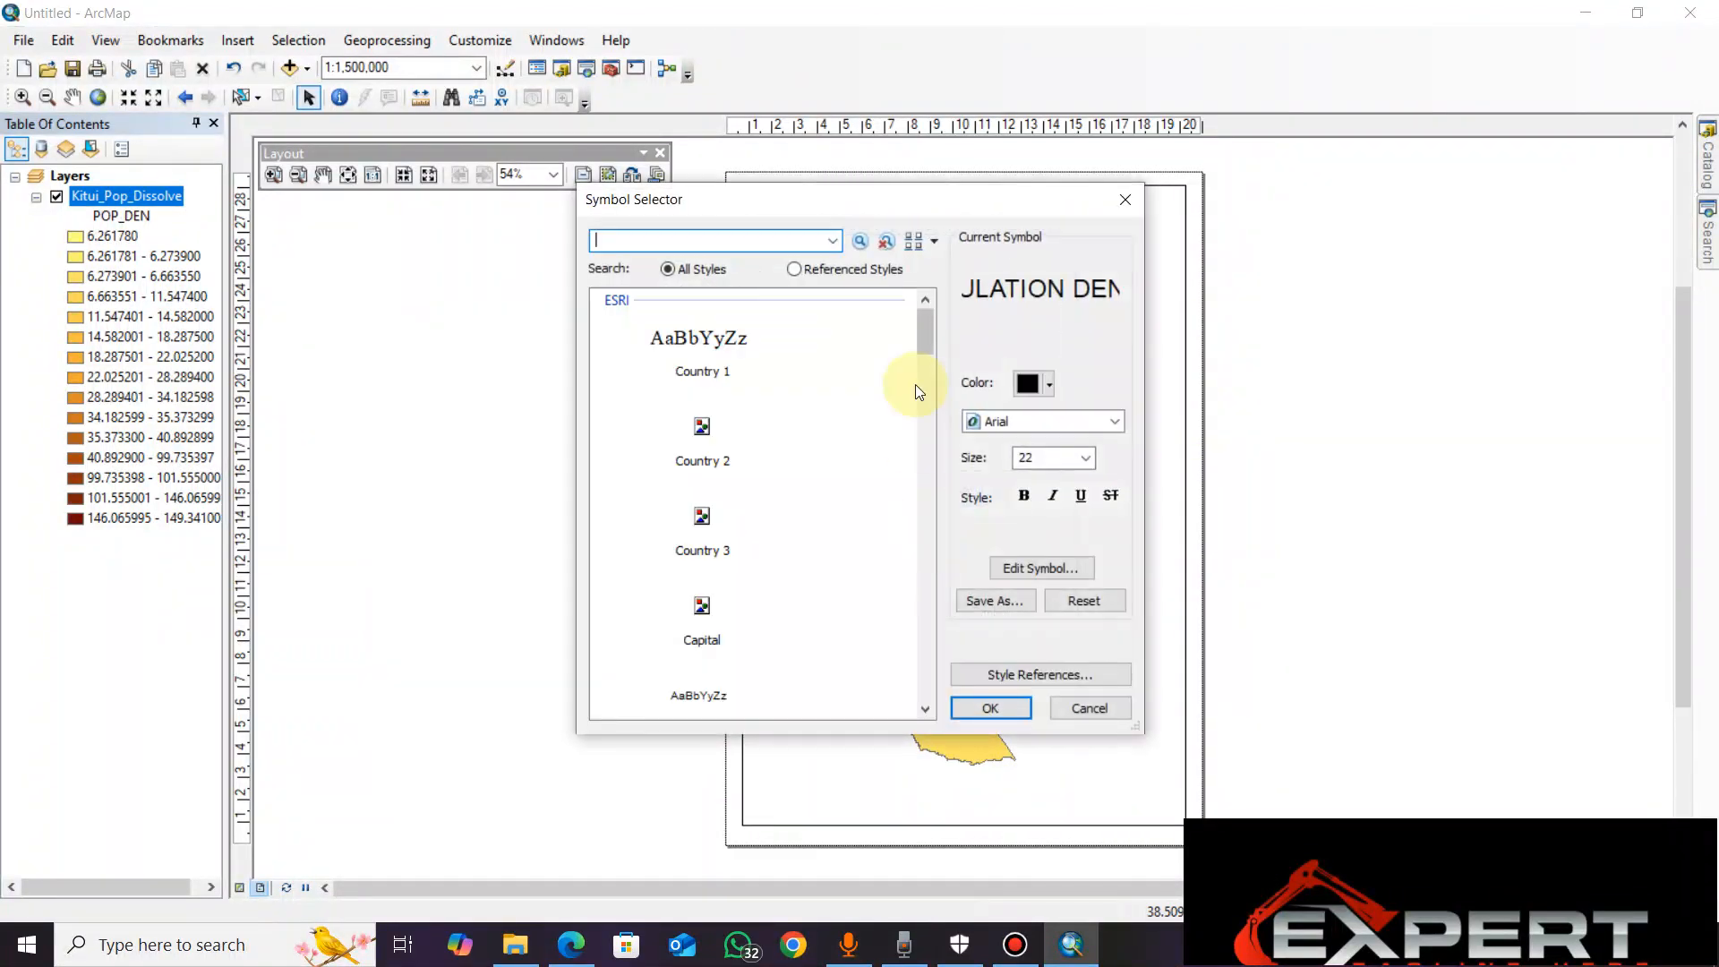
left_click(1116, 423)
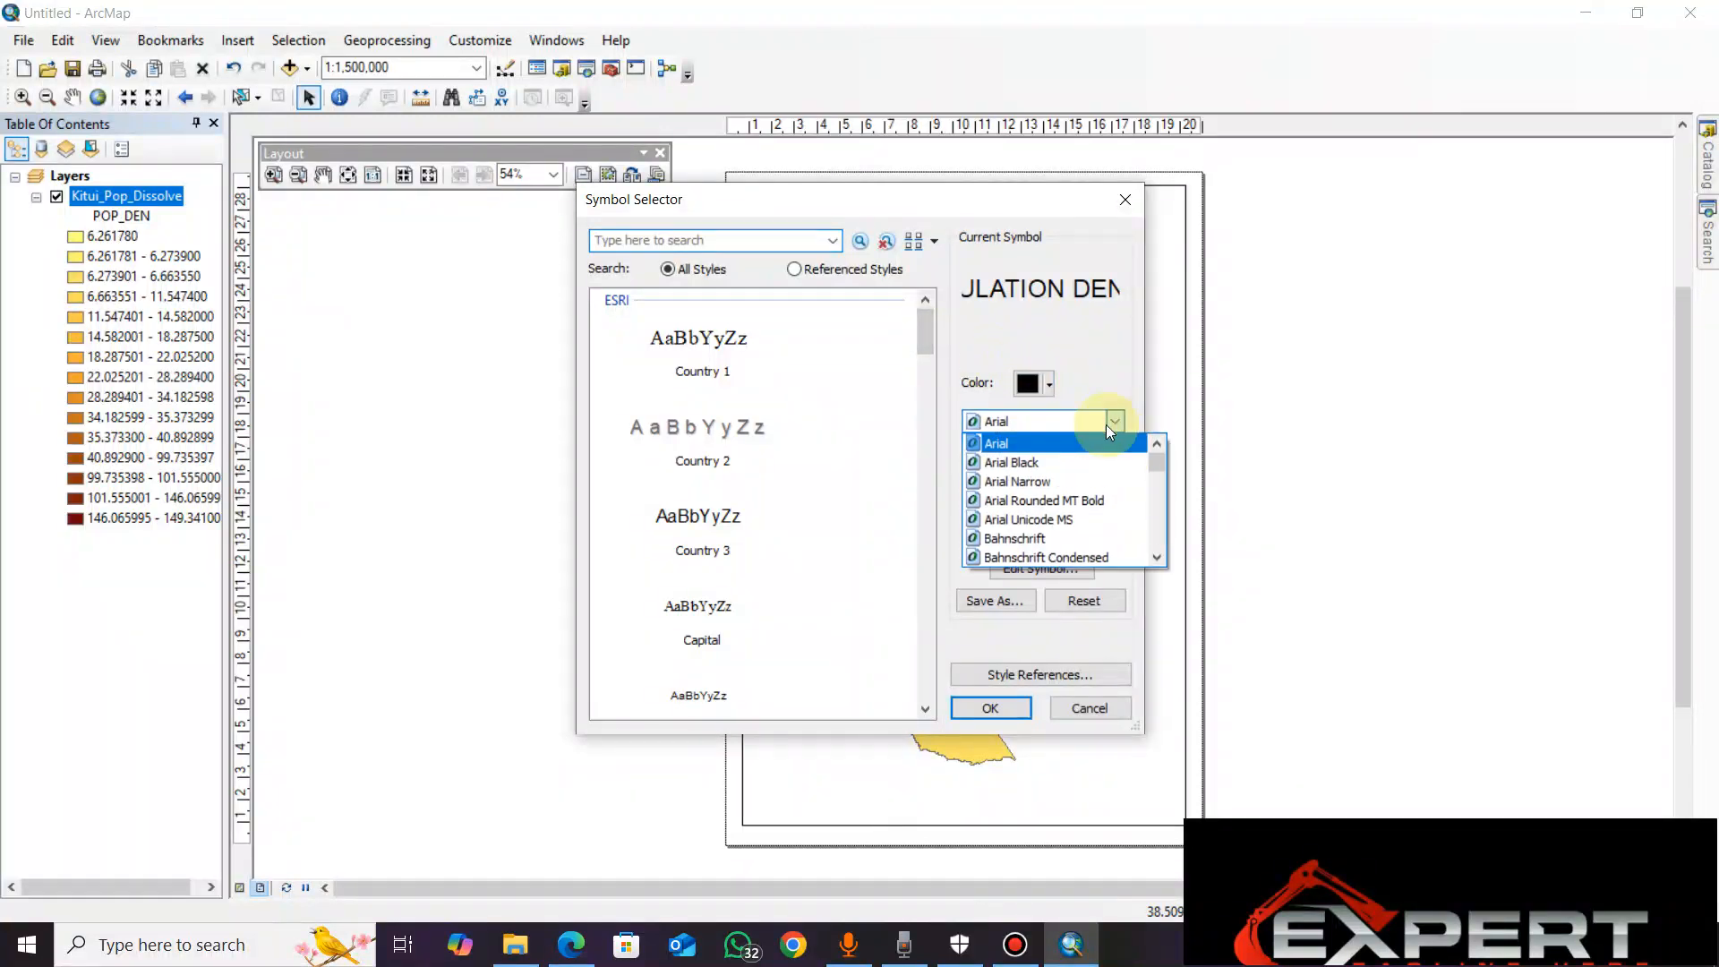
left_click(1038, 462)
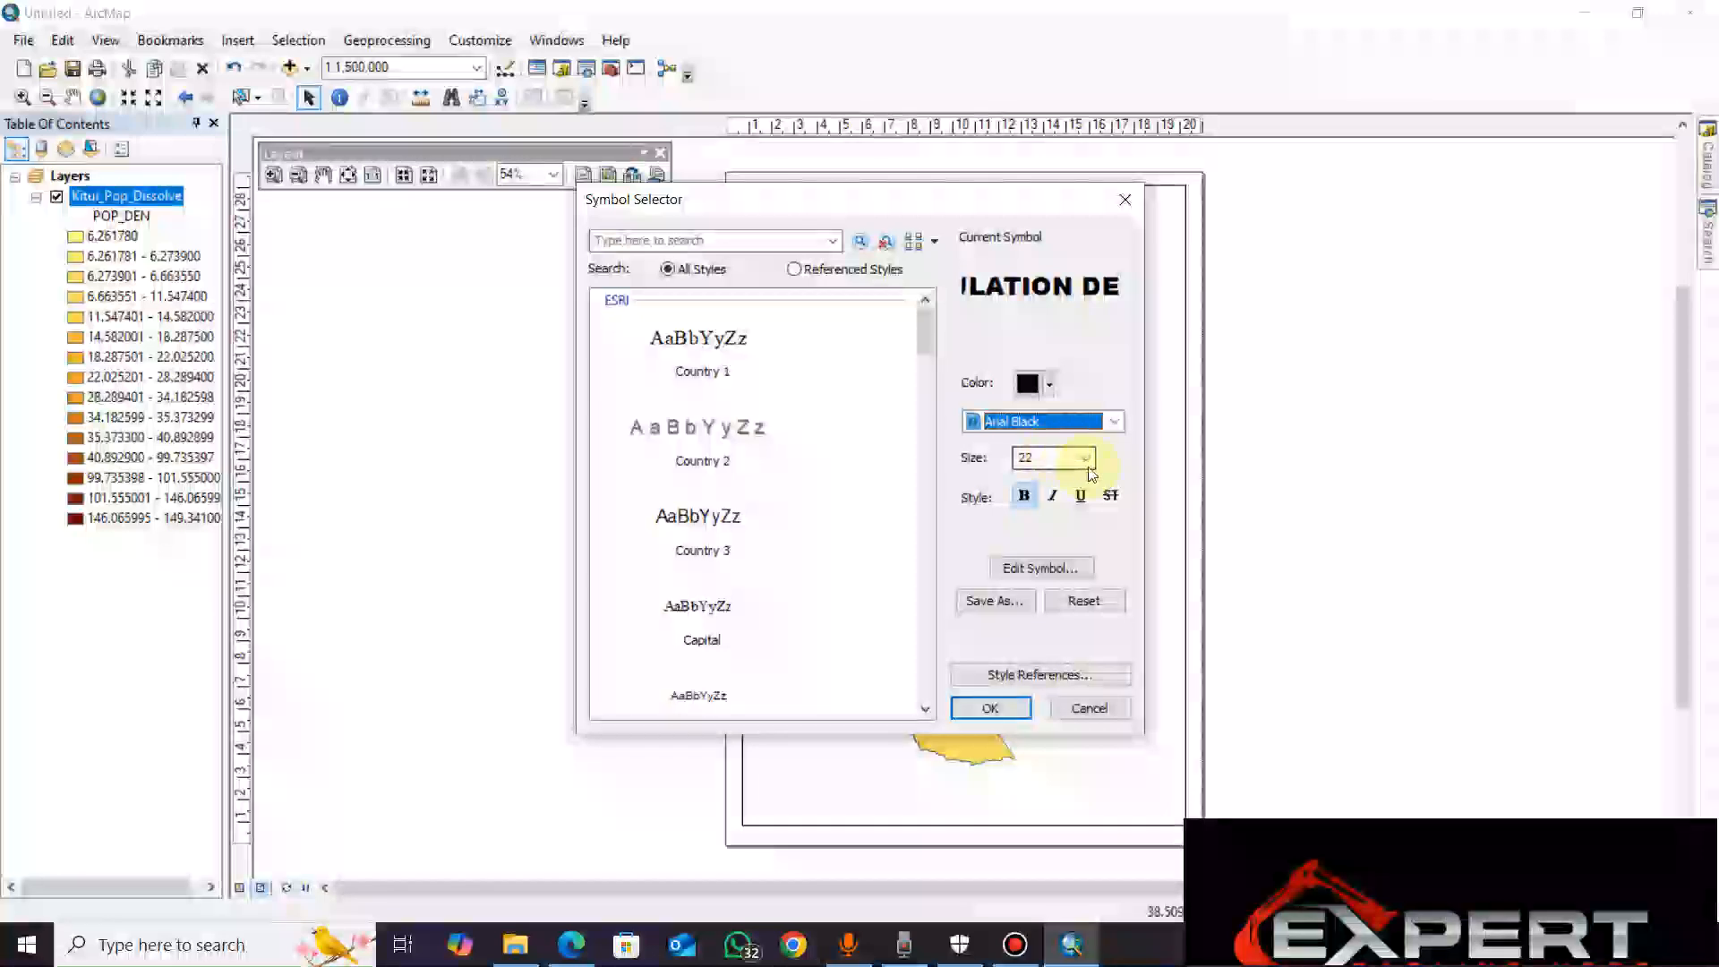
left_click(989, 707)
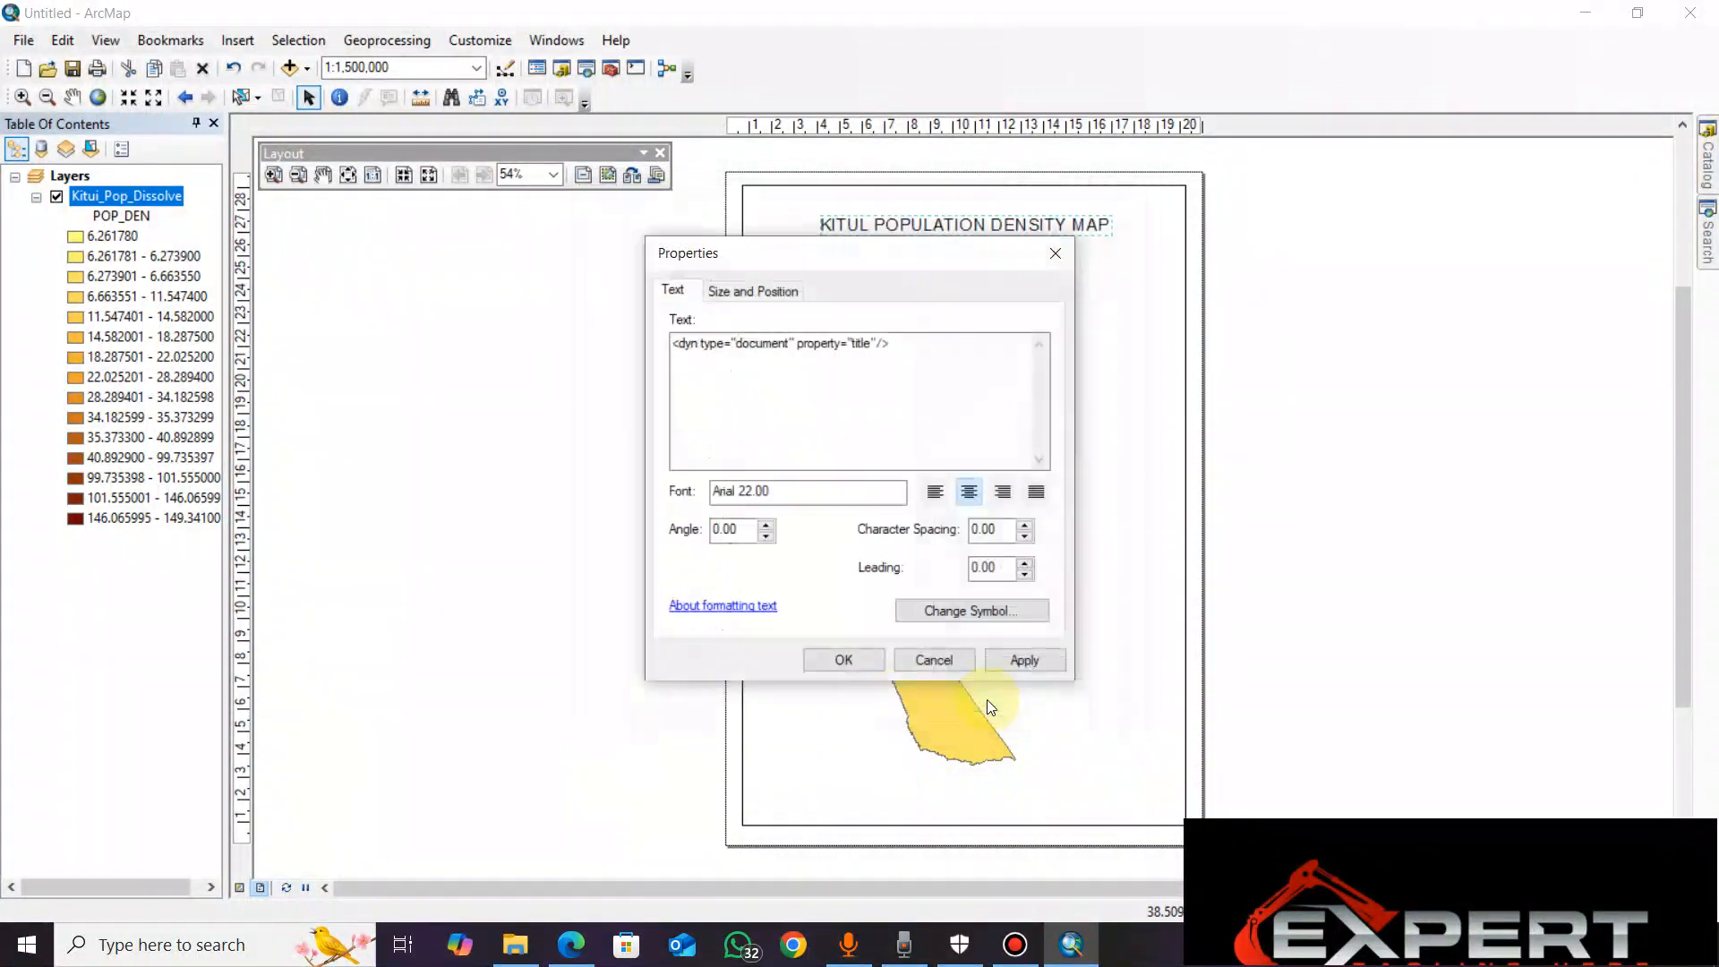
left_click(1018, 658)
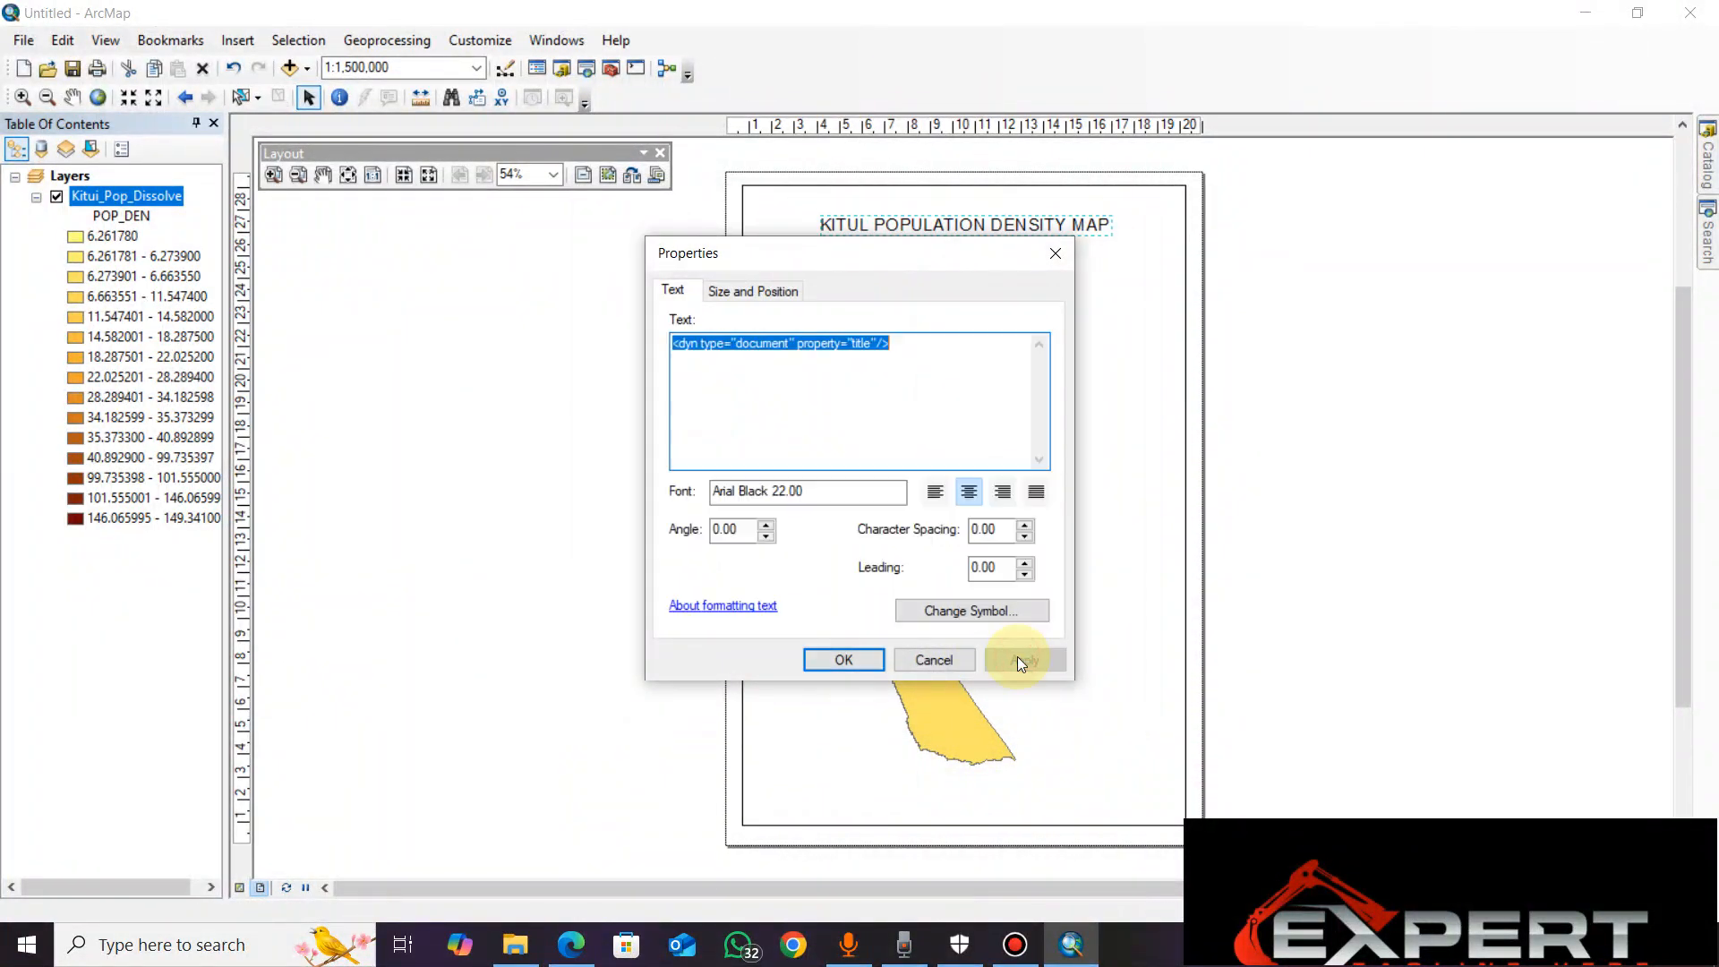
left_click(843, 660)
left_click(1043, 260)
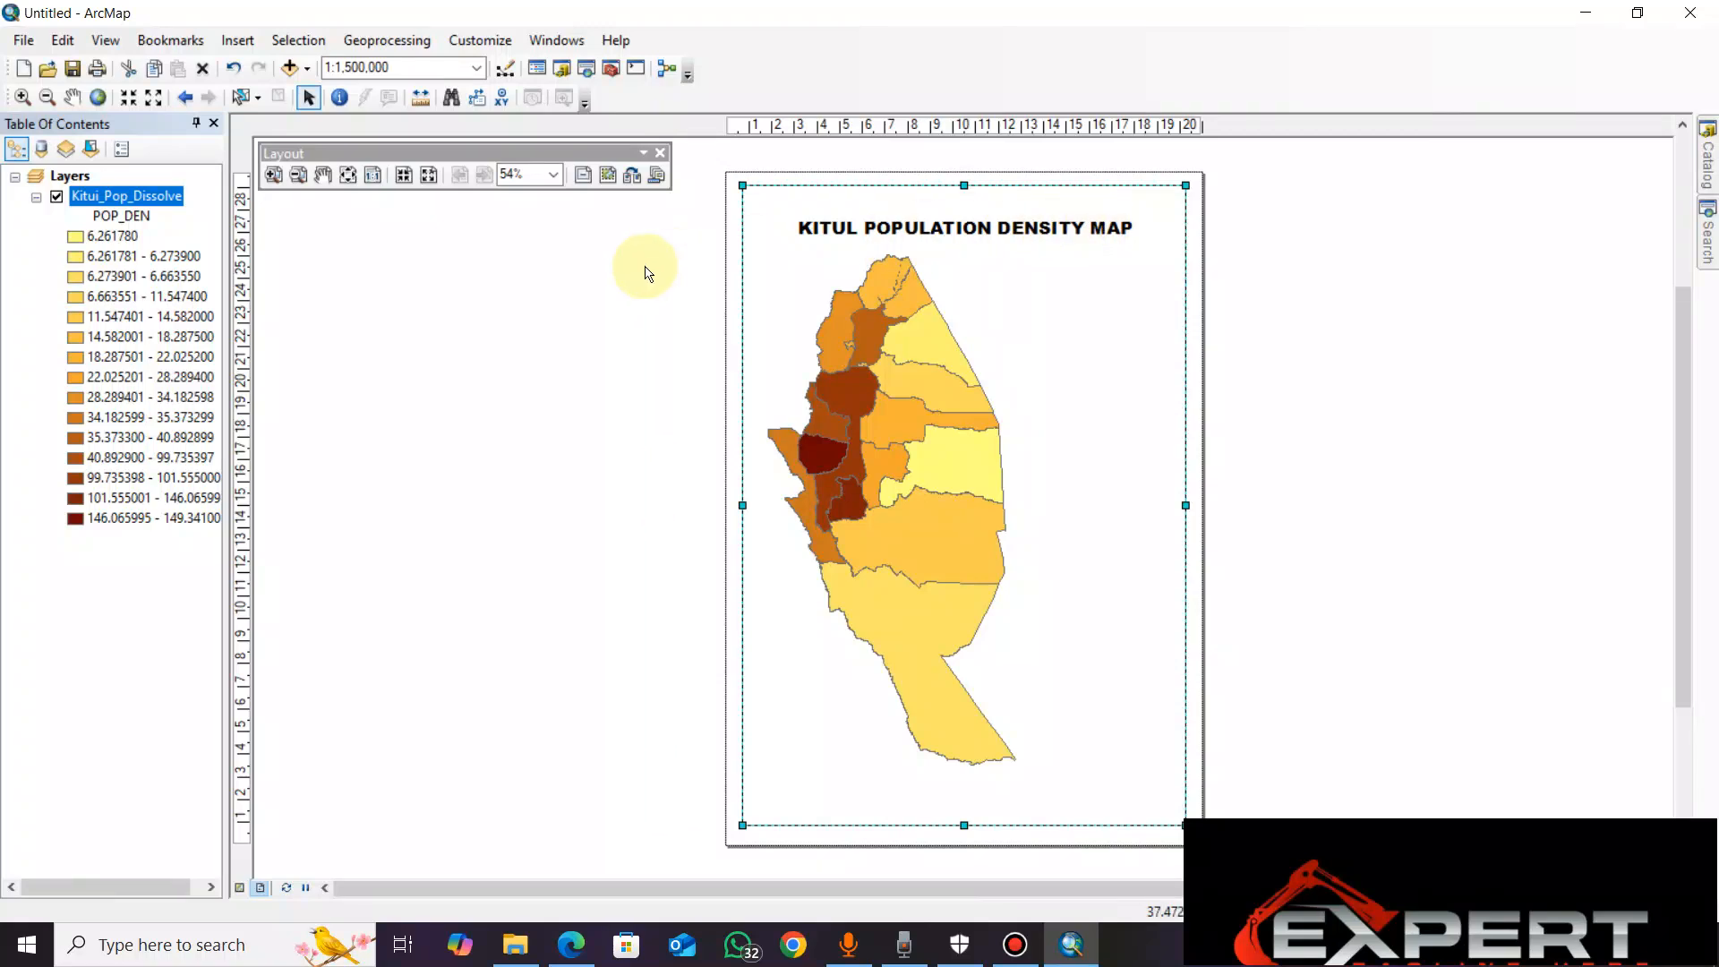
Insert a legend for the Kitui_Pop_Dissolve layer, accepting the wizard's default title, frame and patch settings
left_click(239, 40)
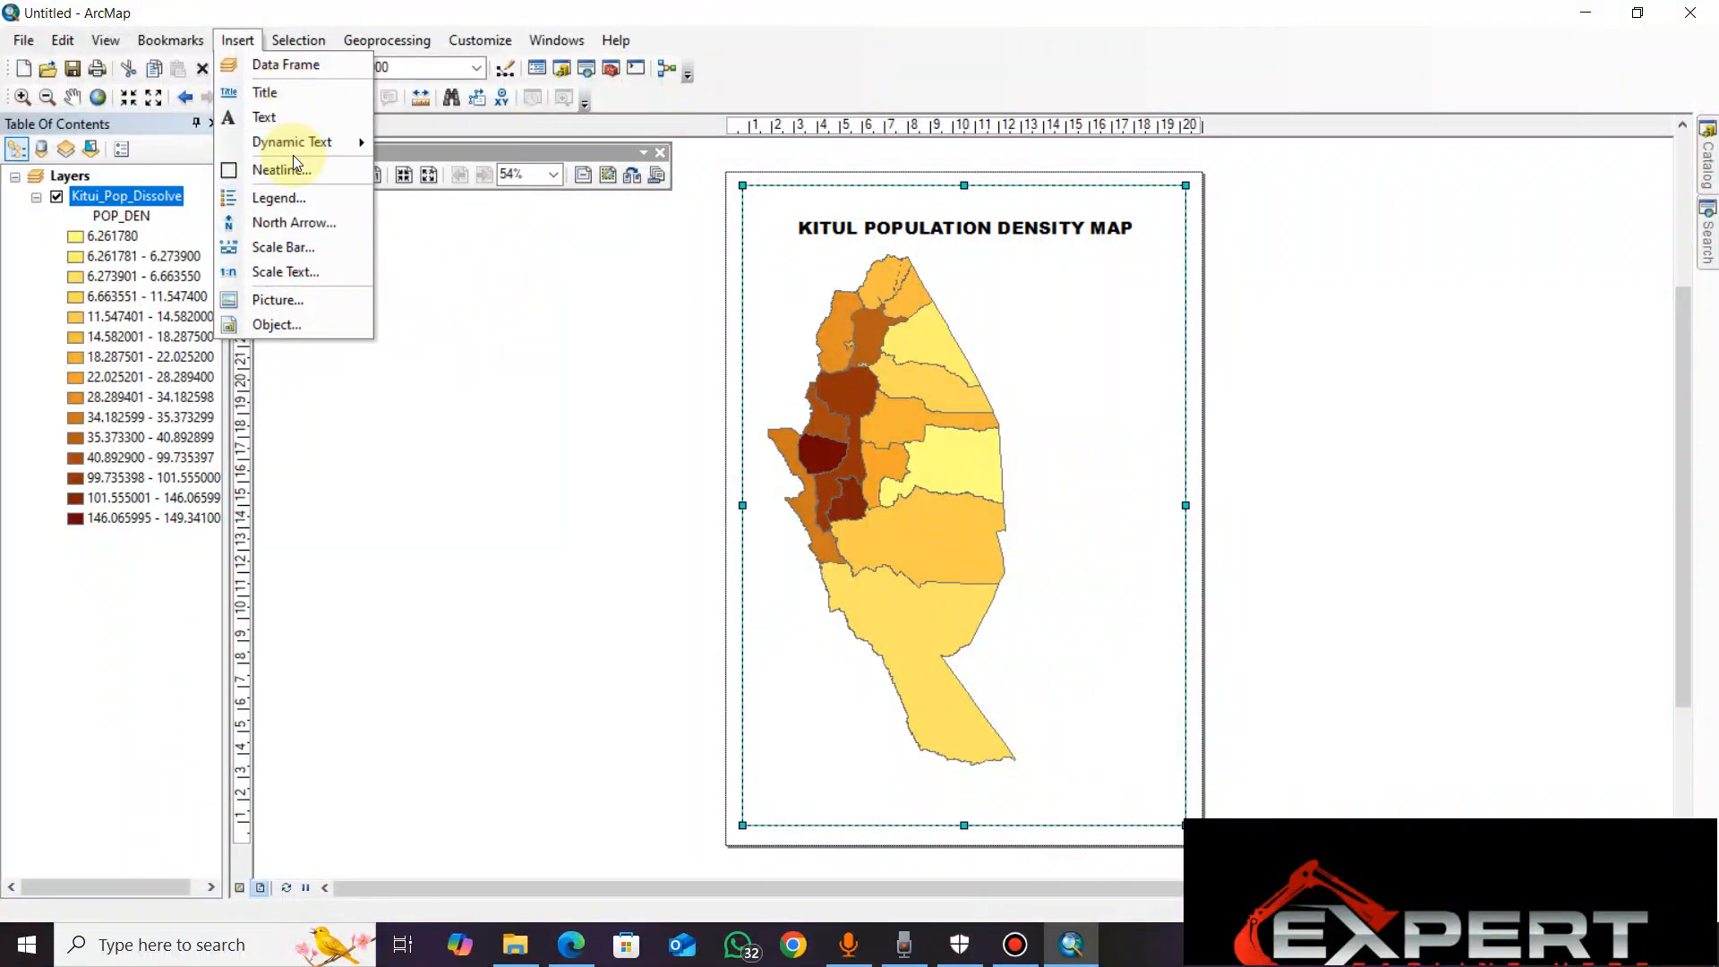
left_click(300, 202)
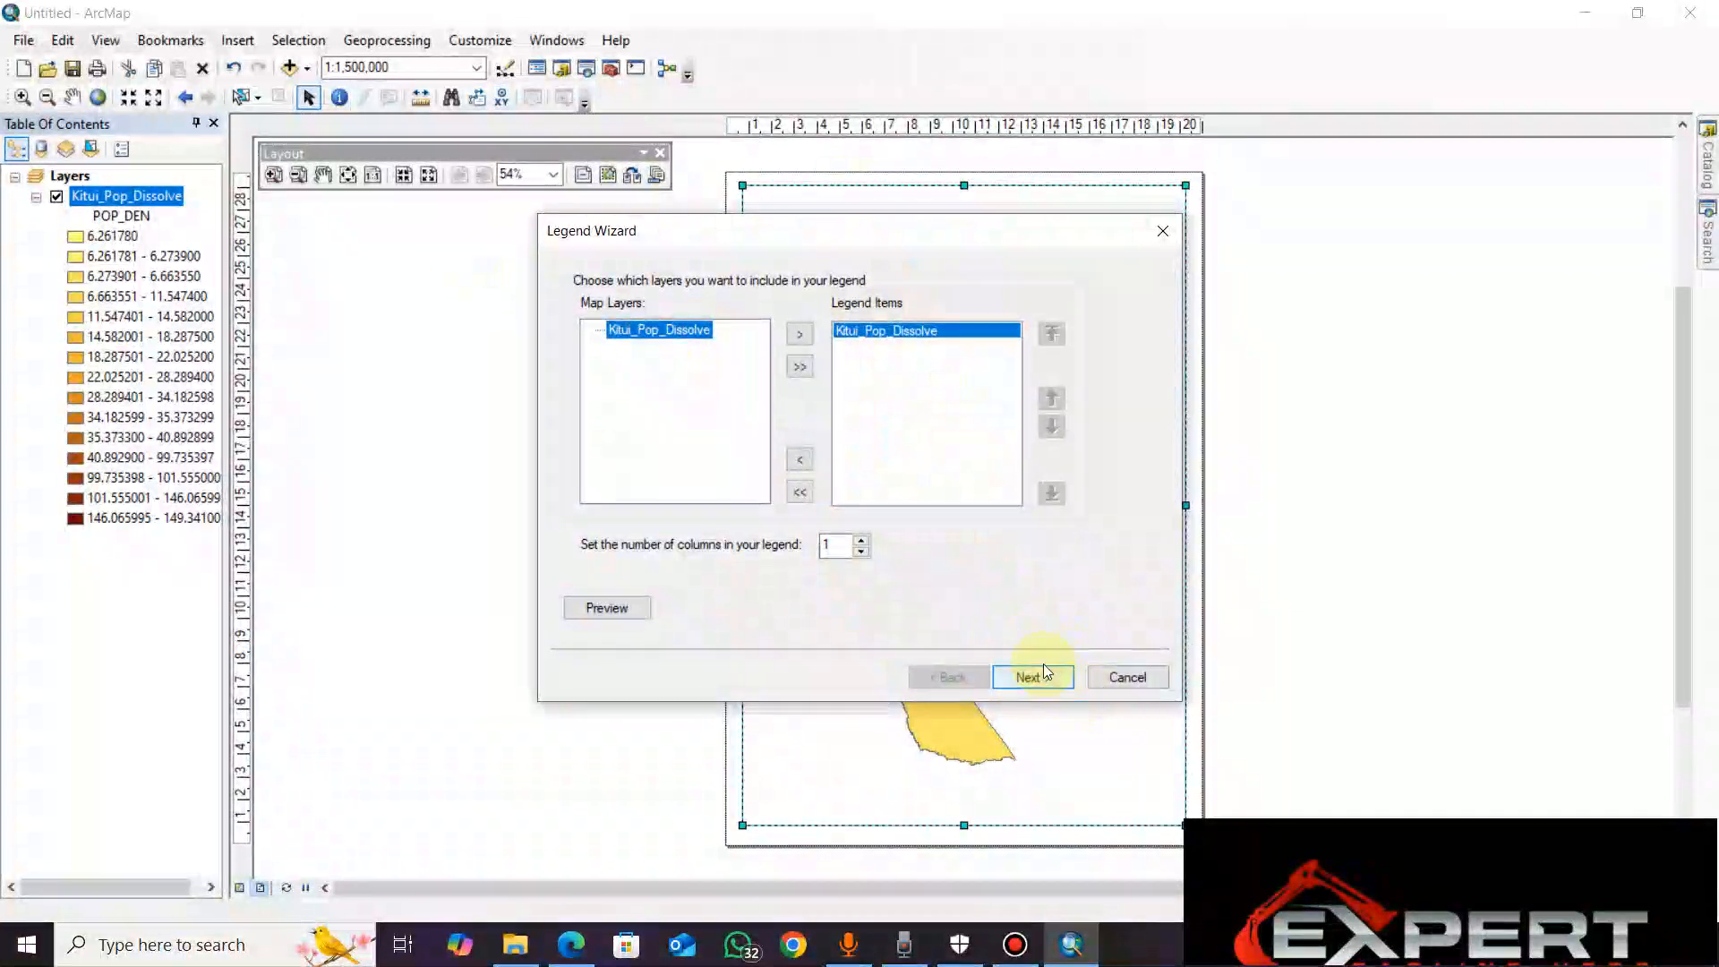
left_click(1043, 673)
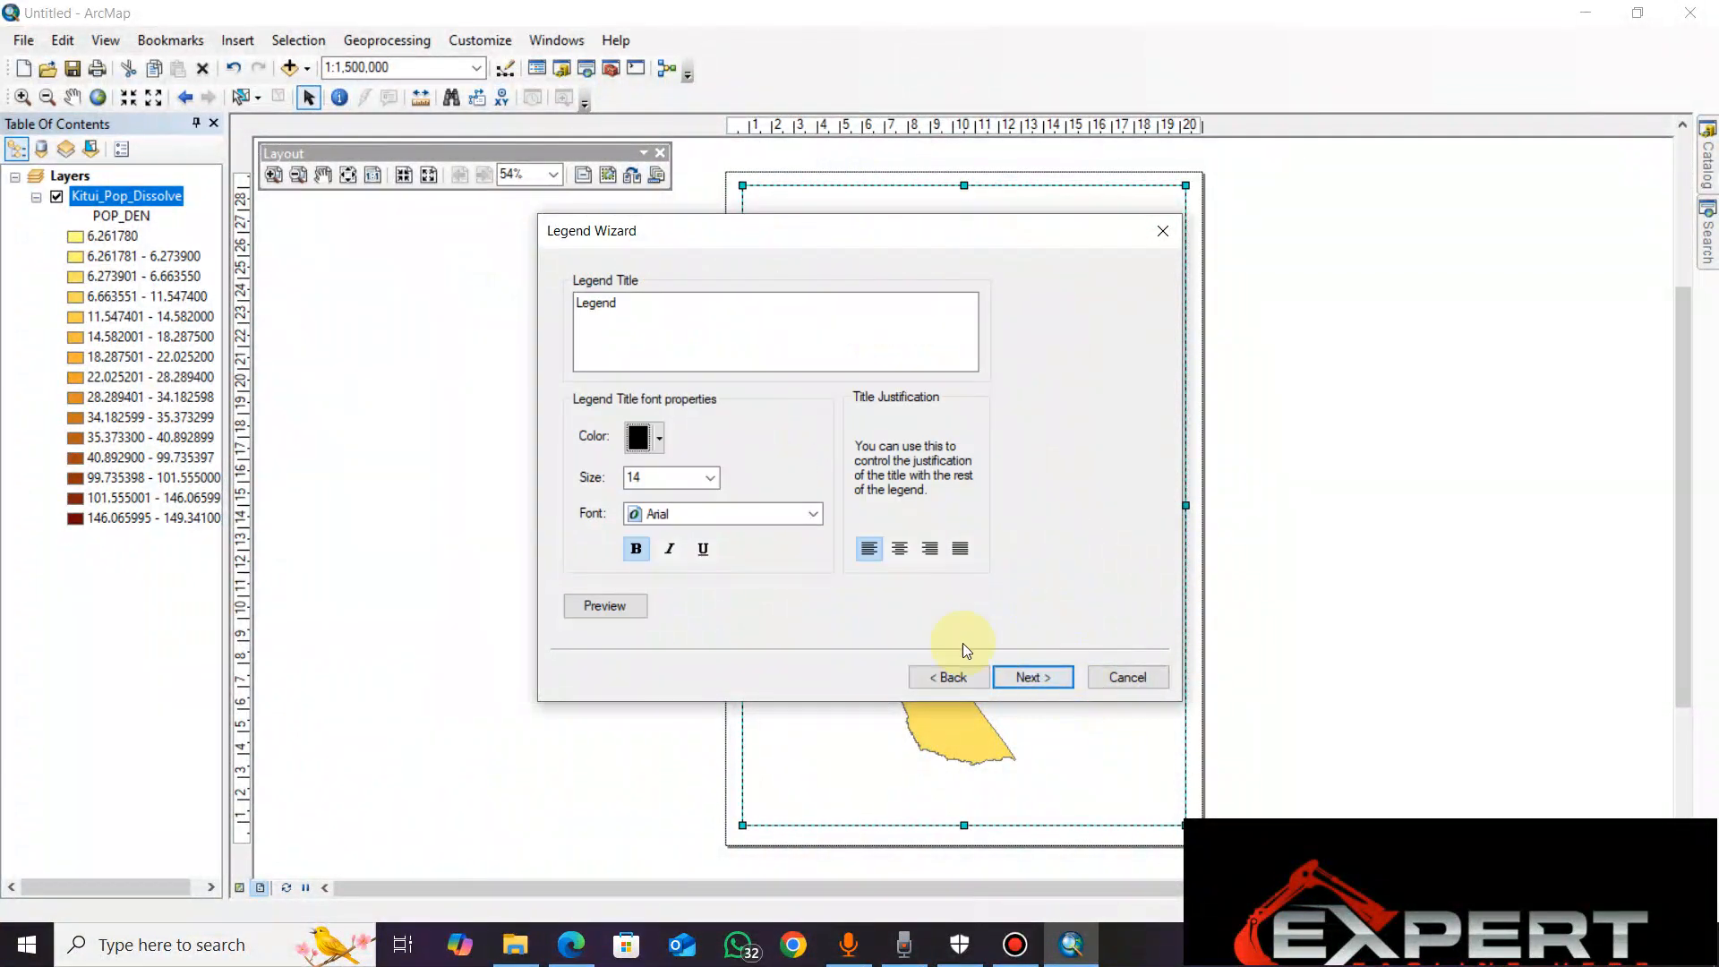
left_click(1038, 679)
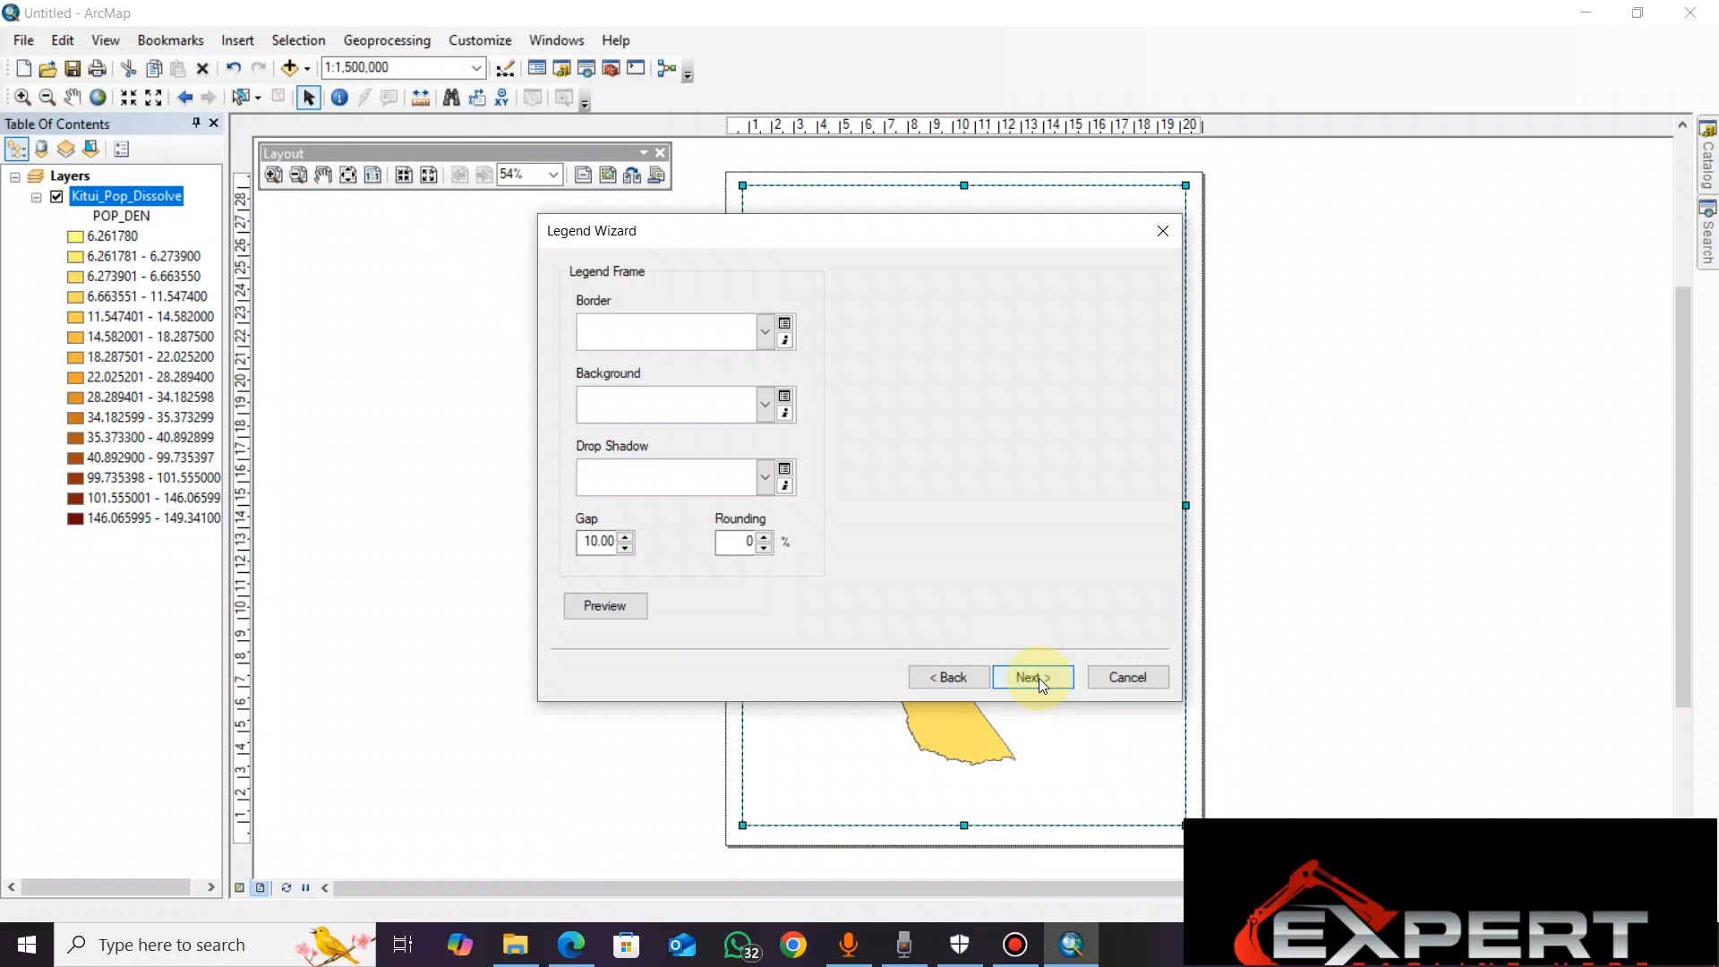
left_click(1039, 678)
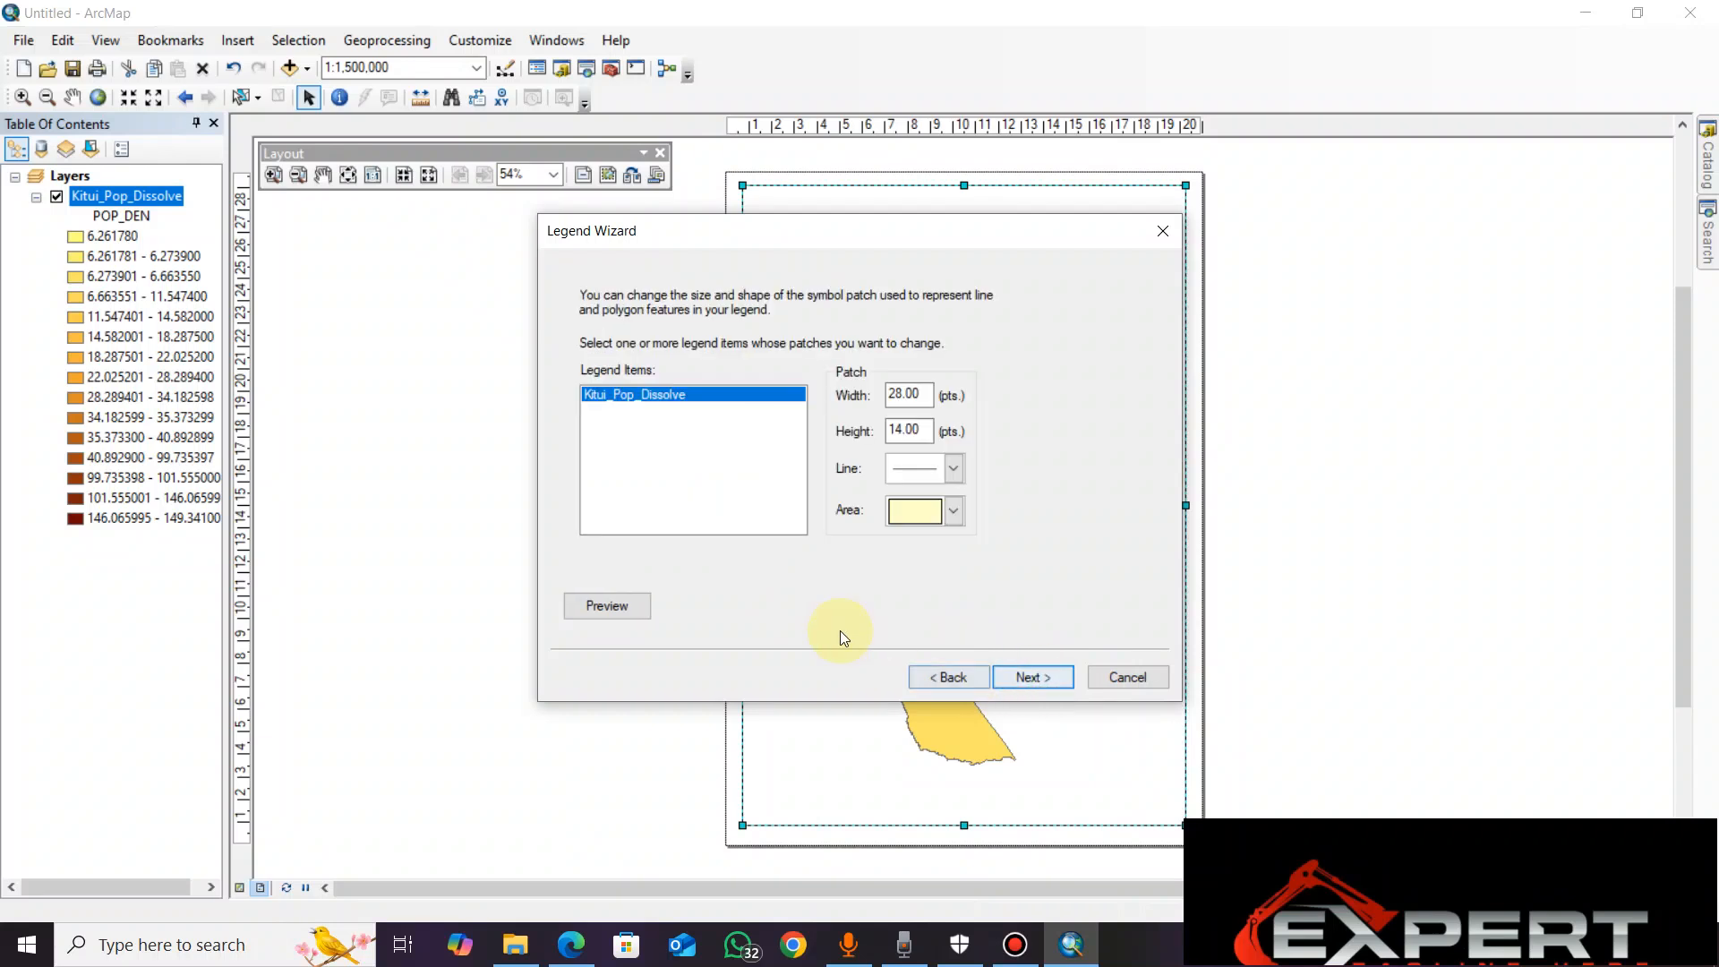
left_click(1033, 680)
left_click(1034, 679)
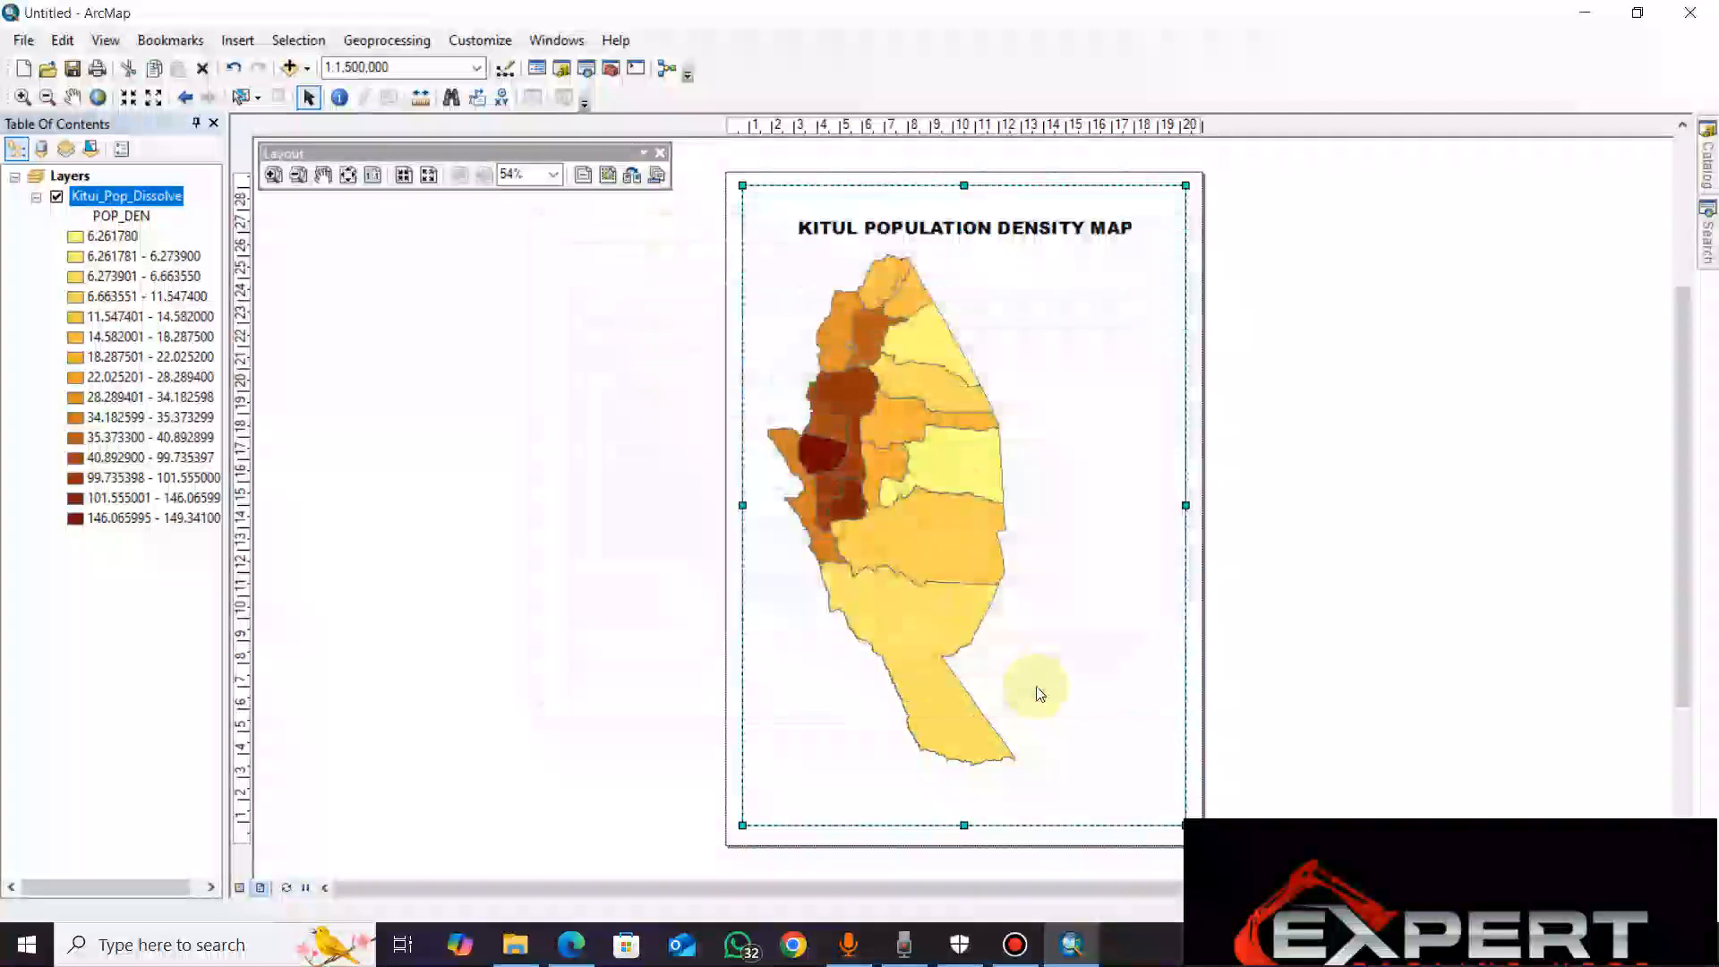